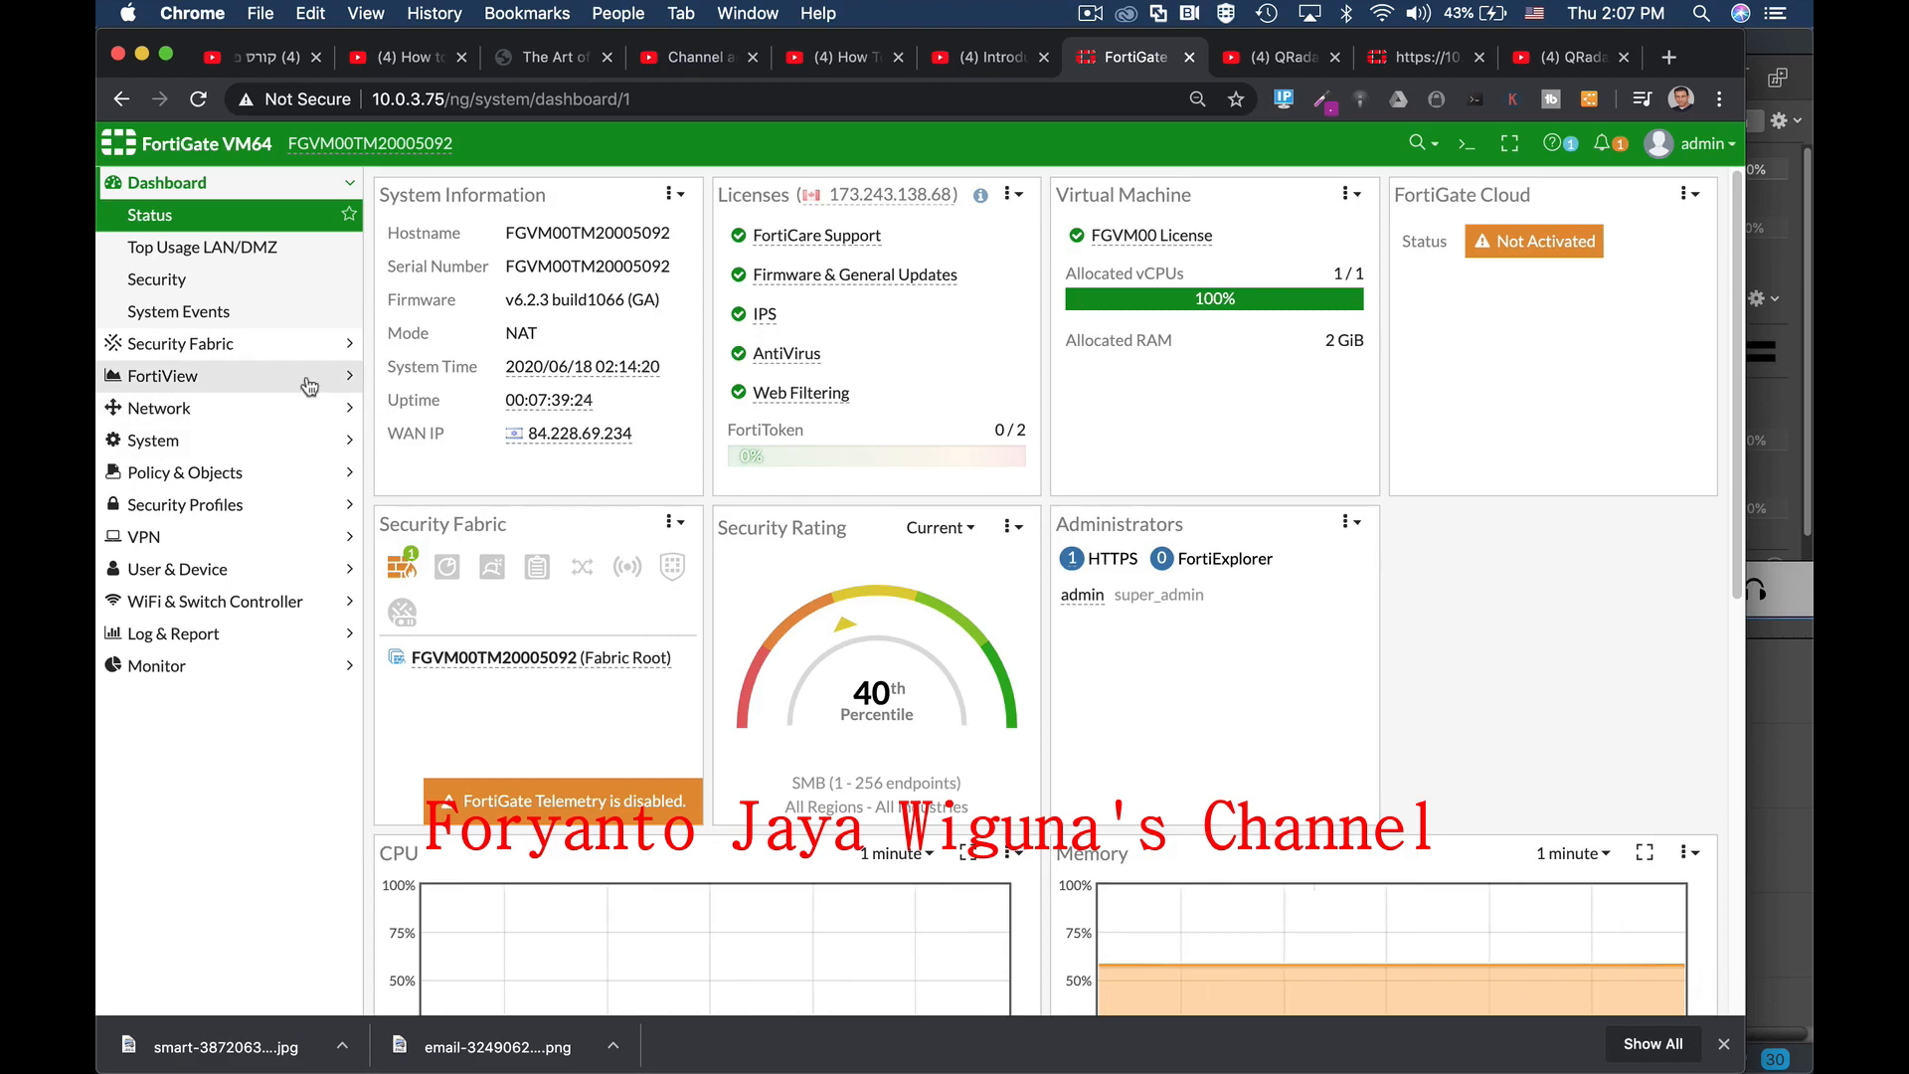
Step: Open Network > Interfaces to view the 11 physical interfaces, including wan1 at 10.0.3.75
left_click(167, 406)
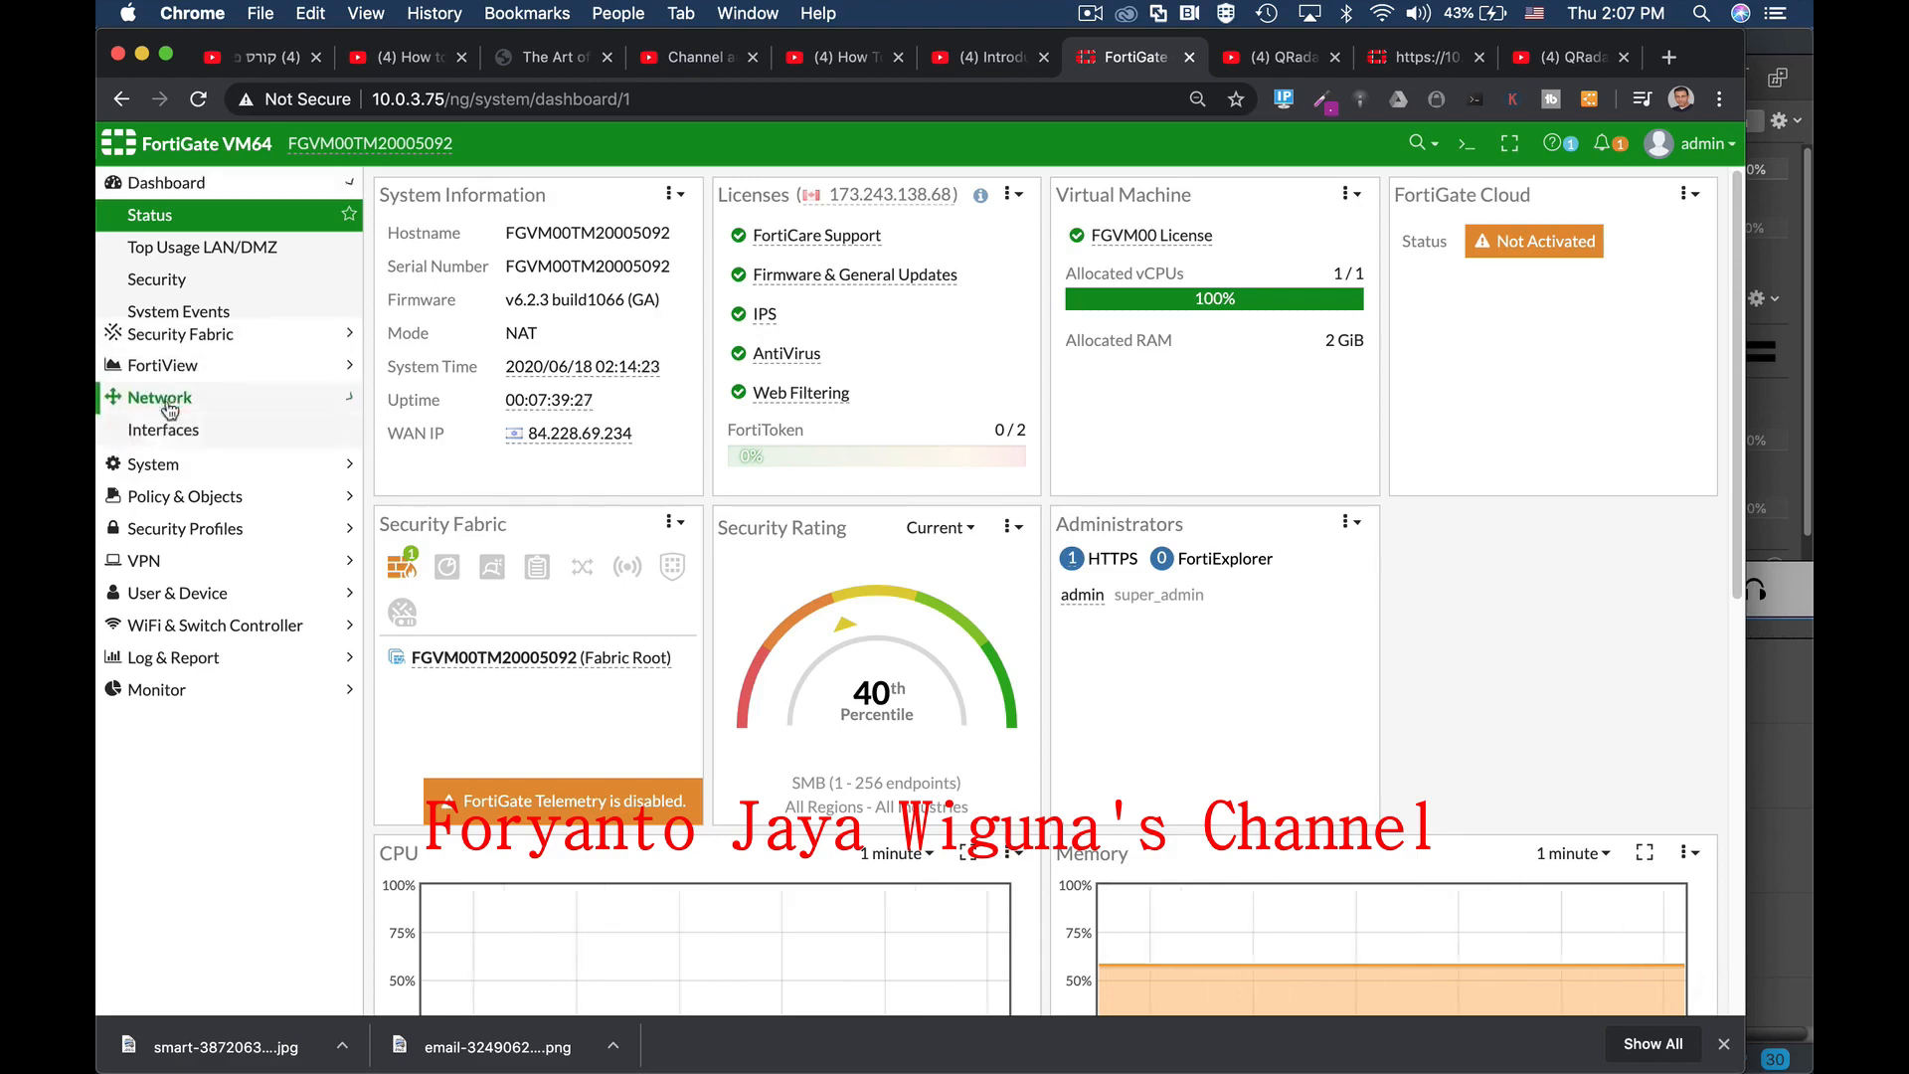
left_click(169, 311)
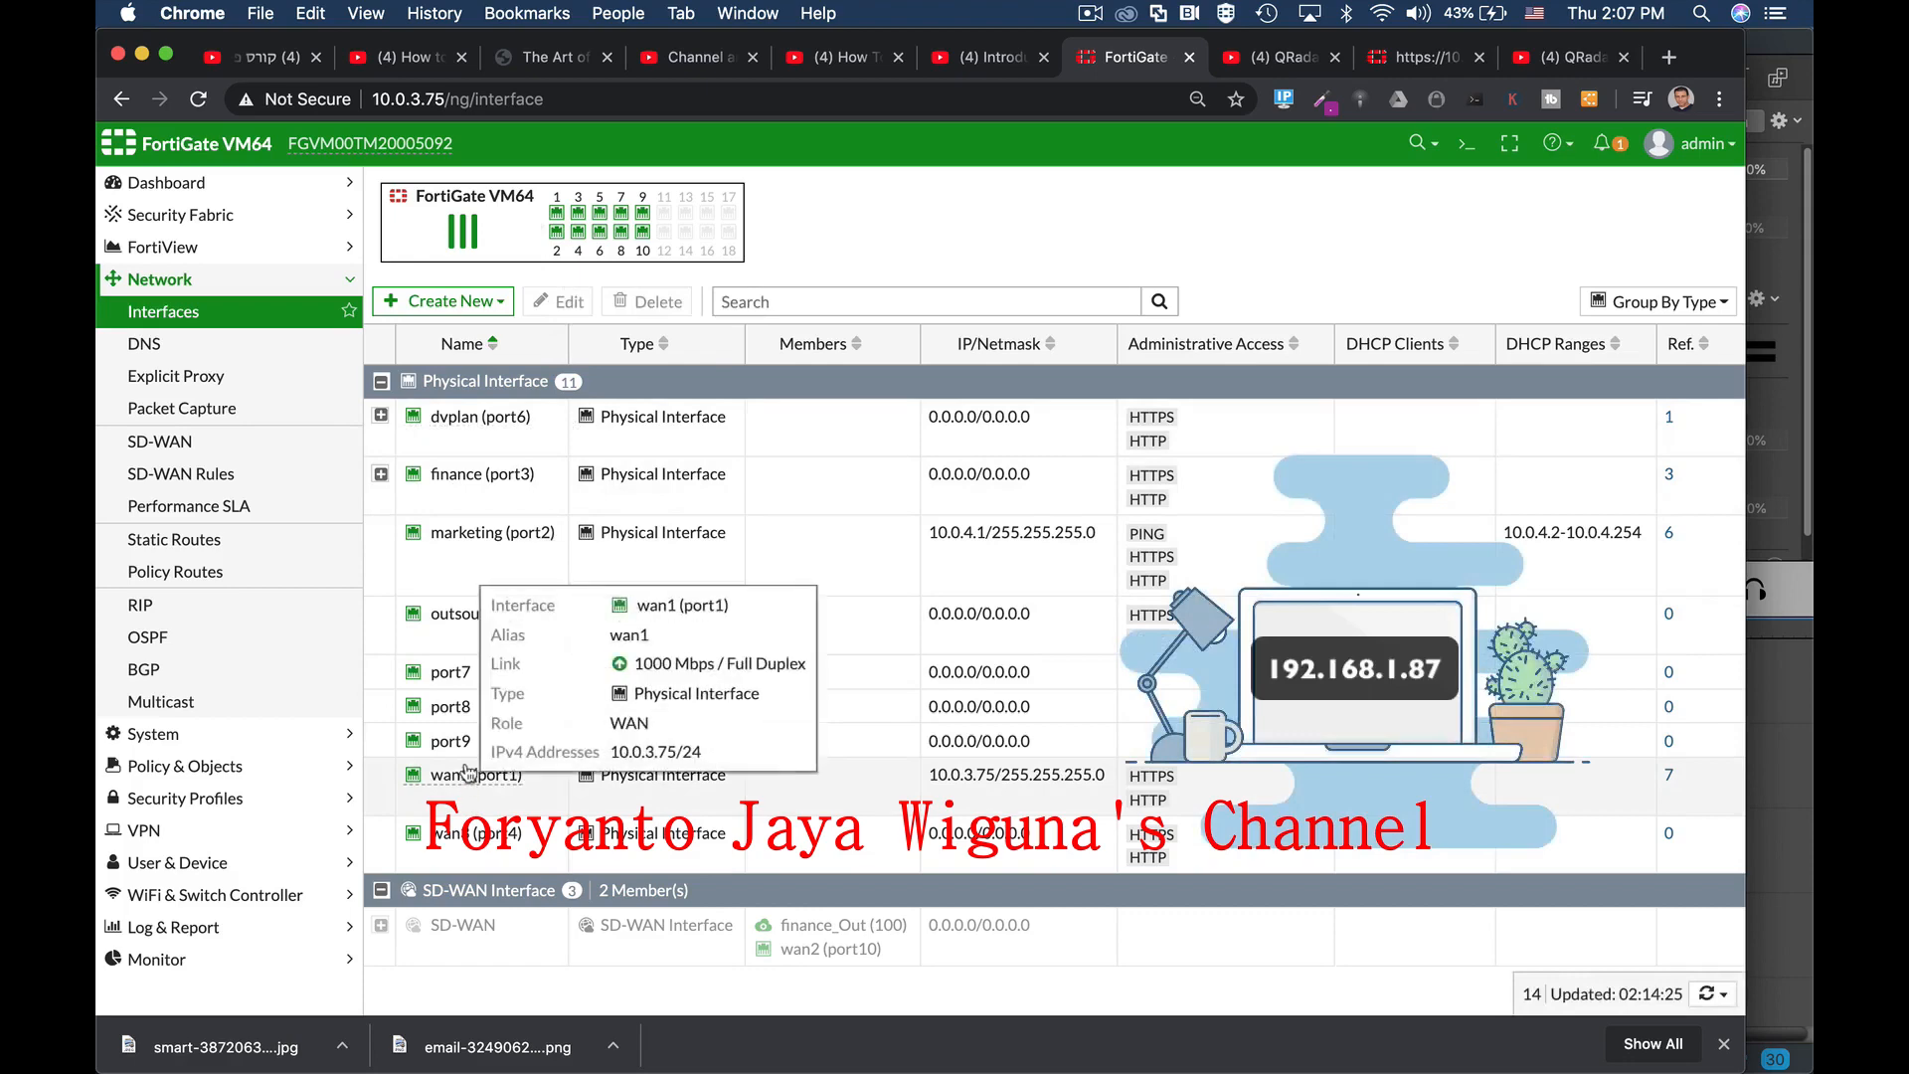
mouse_move(505, 775)
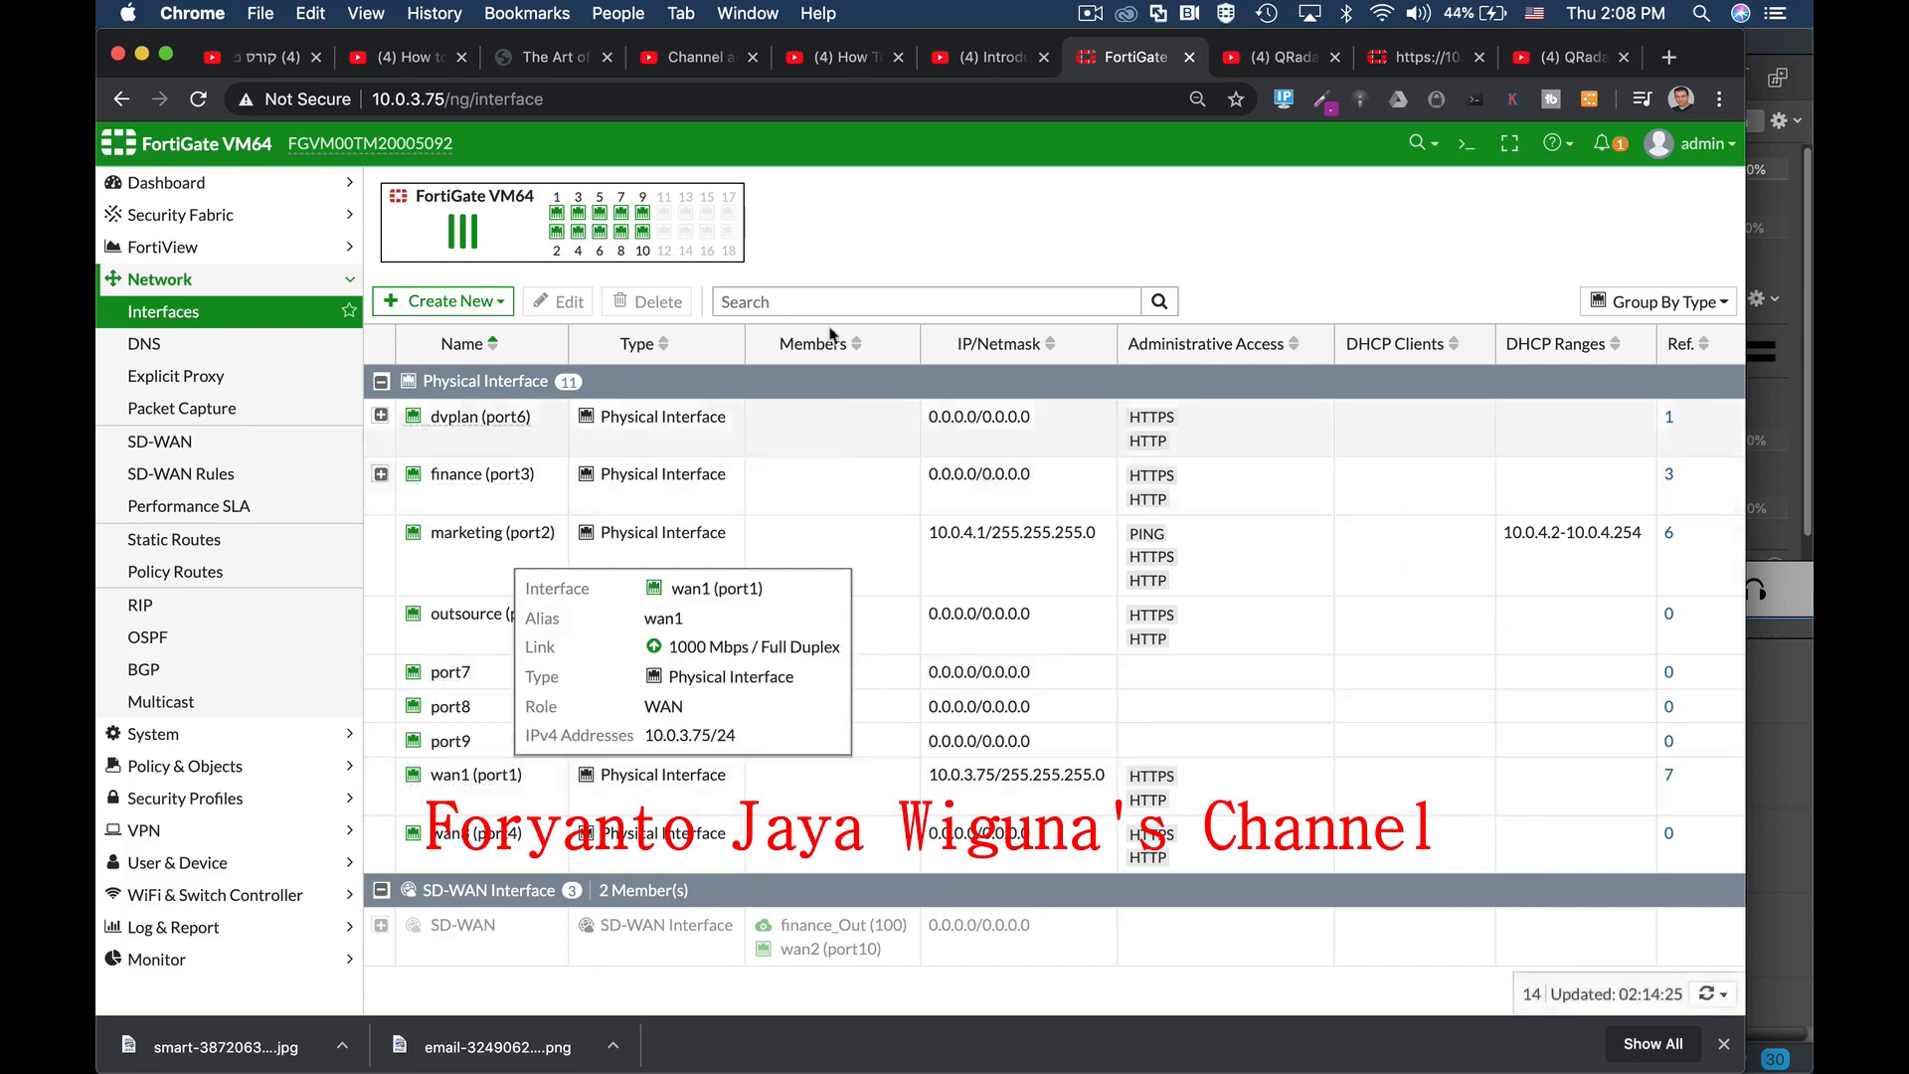
Step: Browse the DNS and Feature Visibility settings pages, then return to Dashboard > Status
left_click(204, 348)
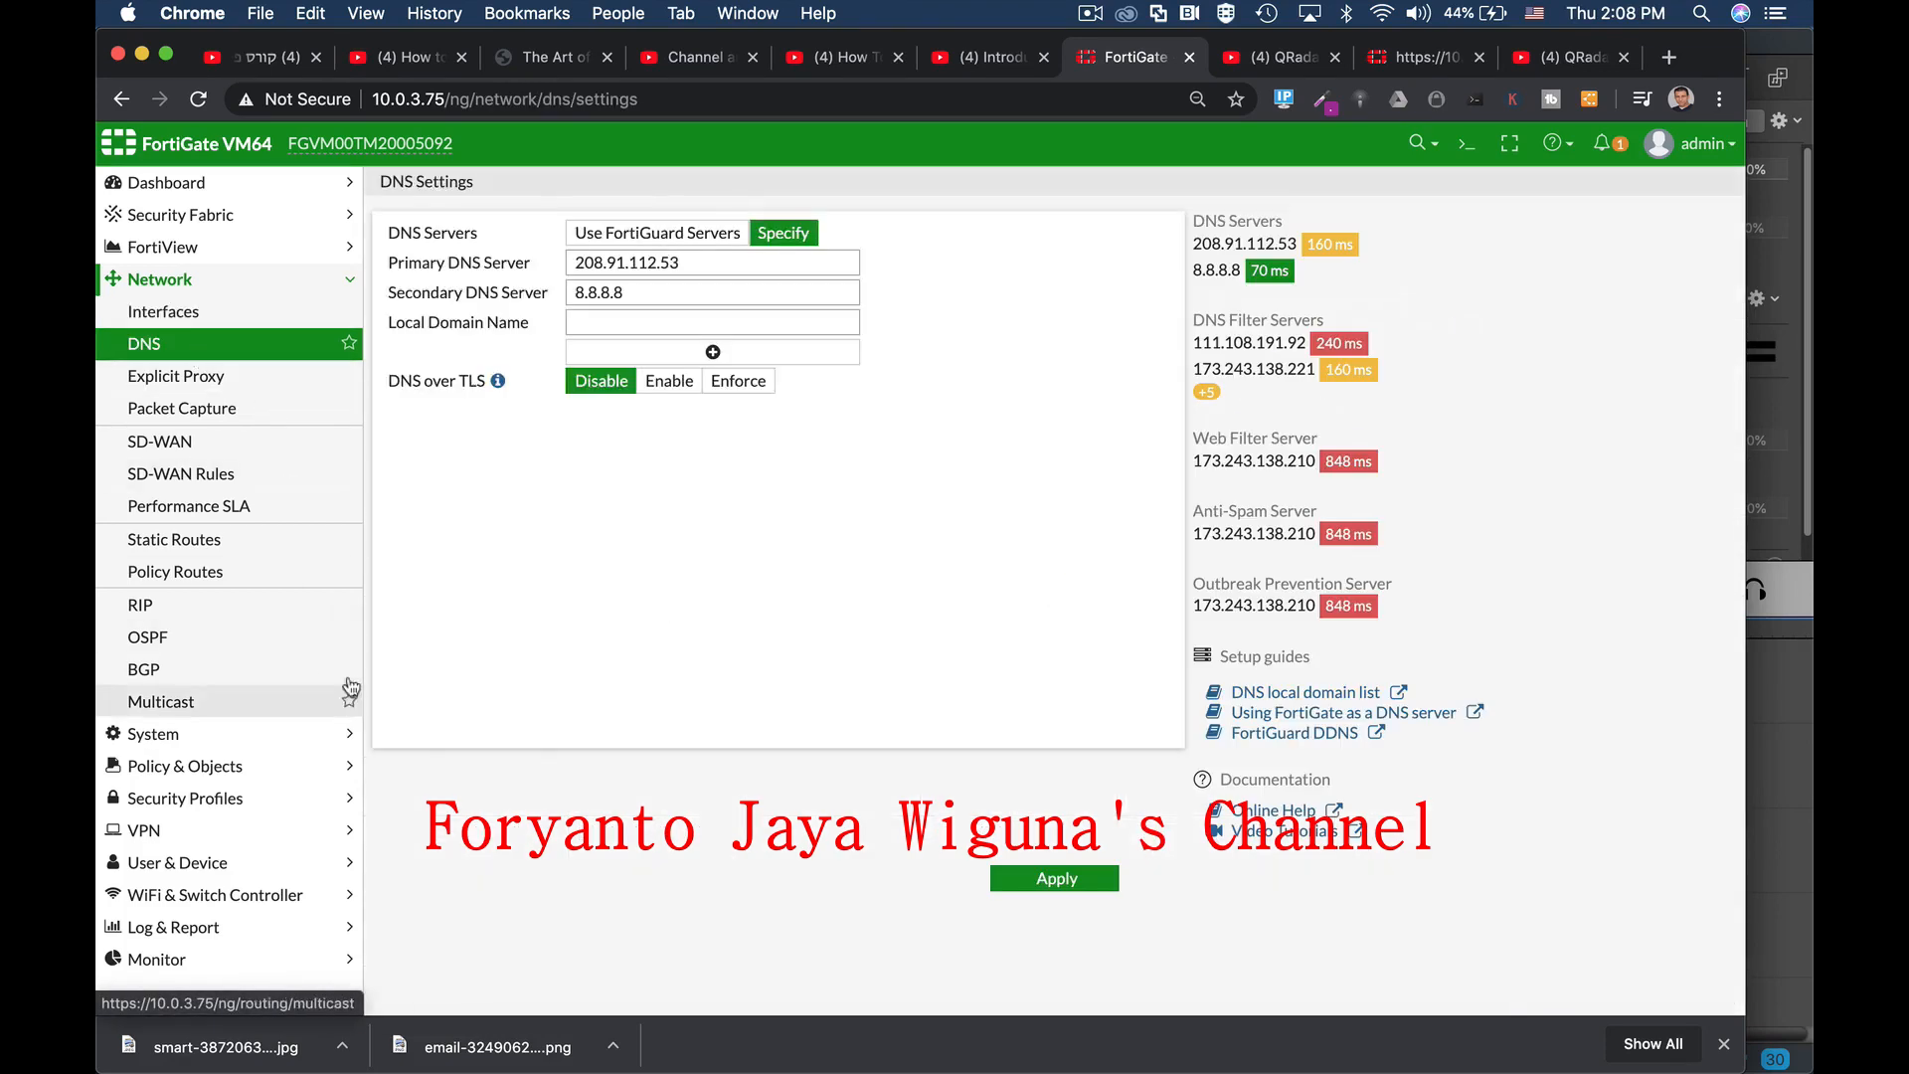
left_click(204, 766)
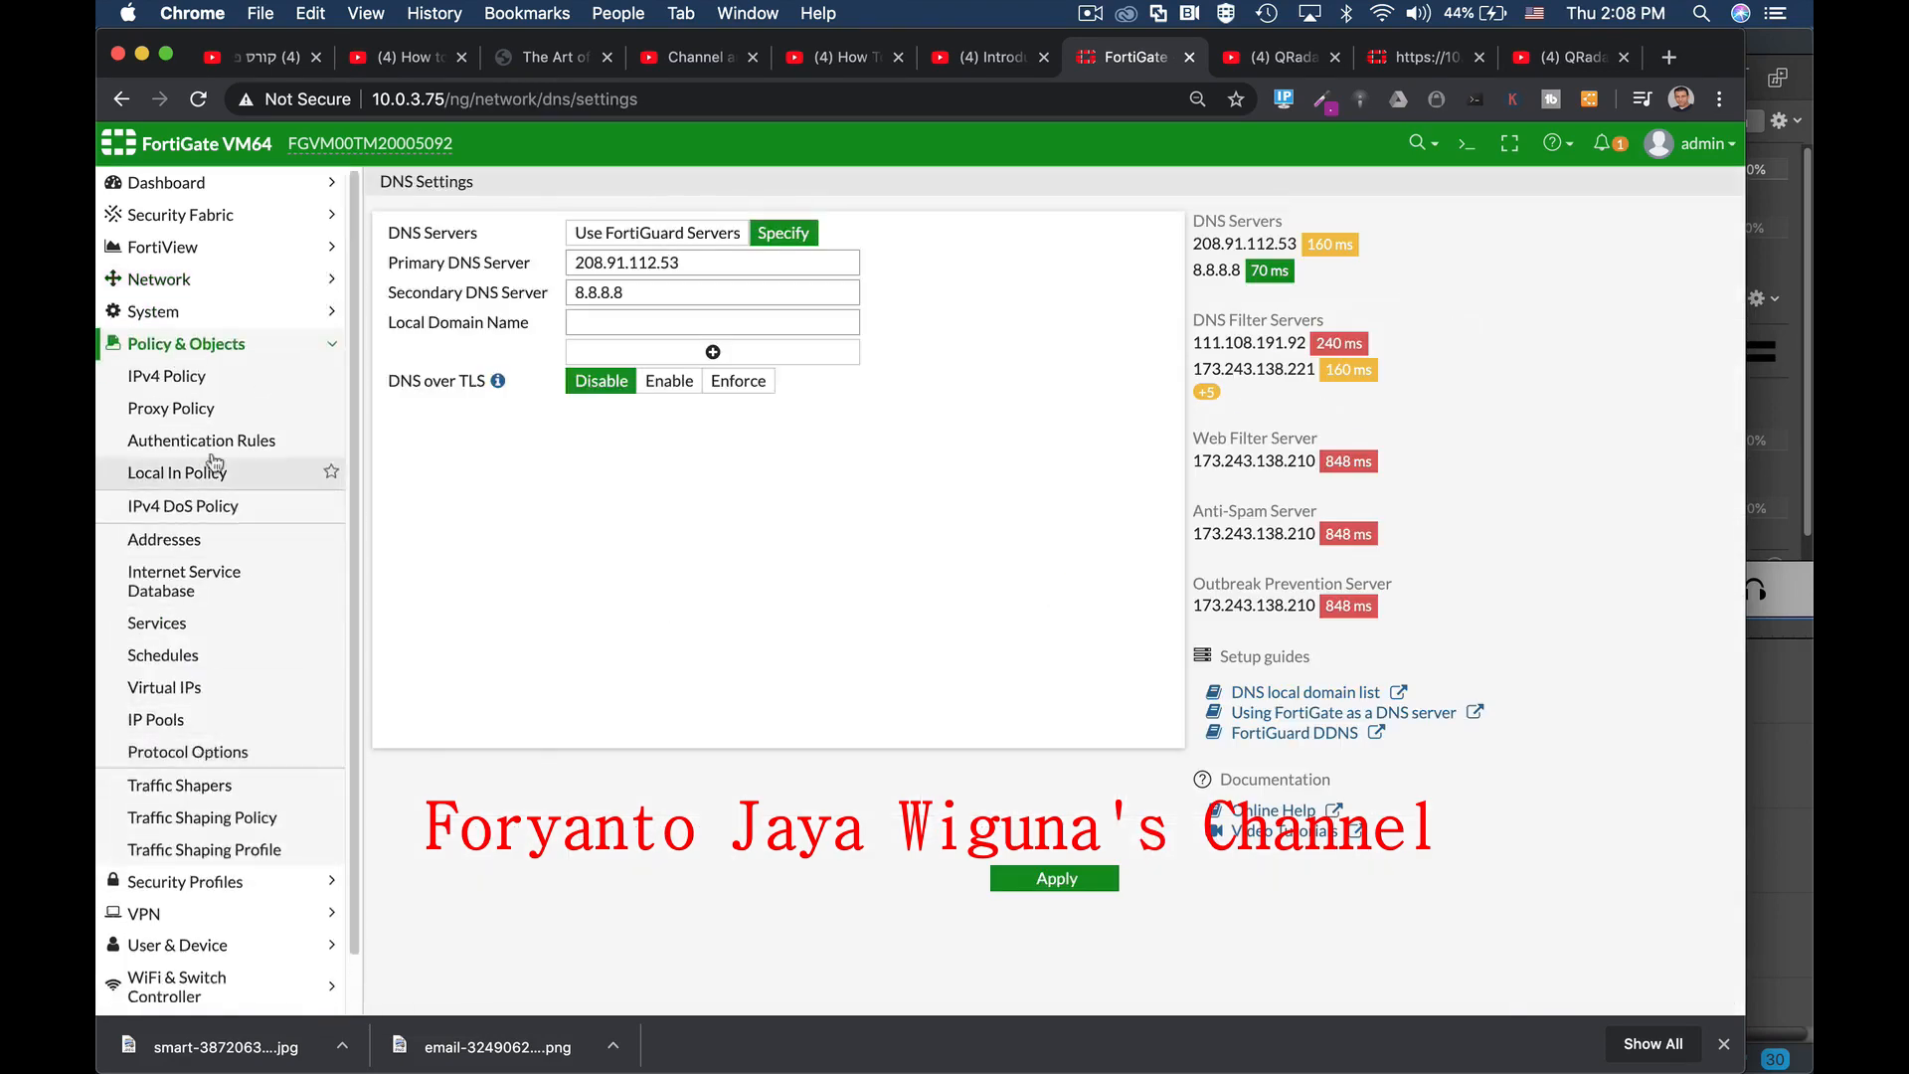
left_click(195, 316)
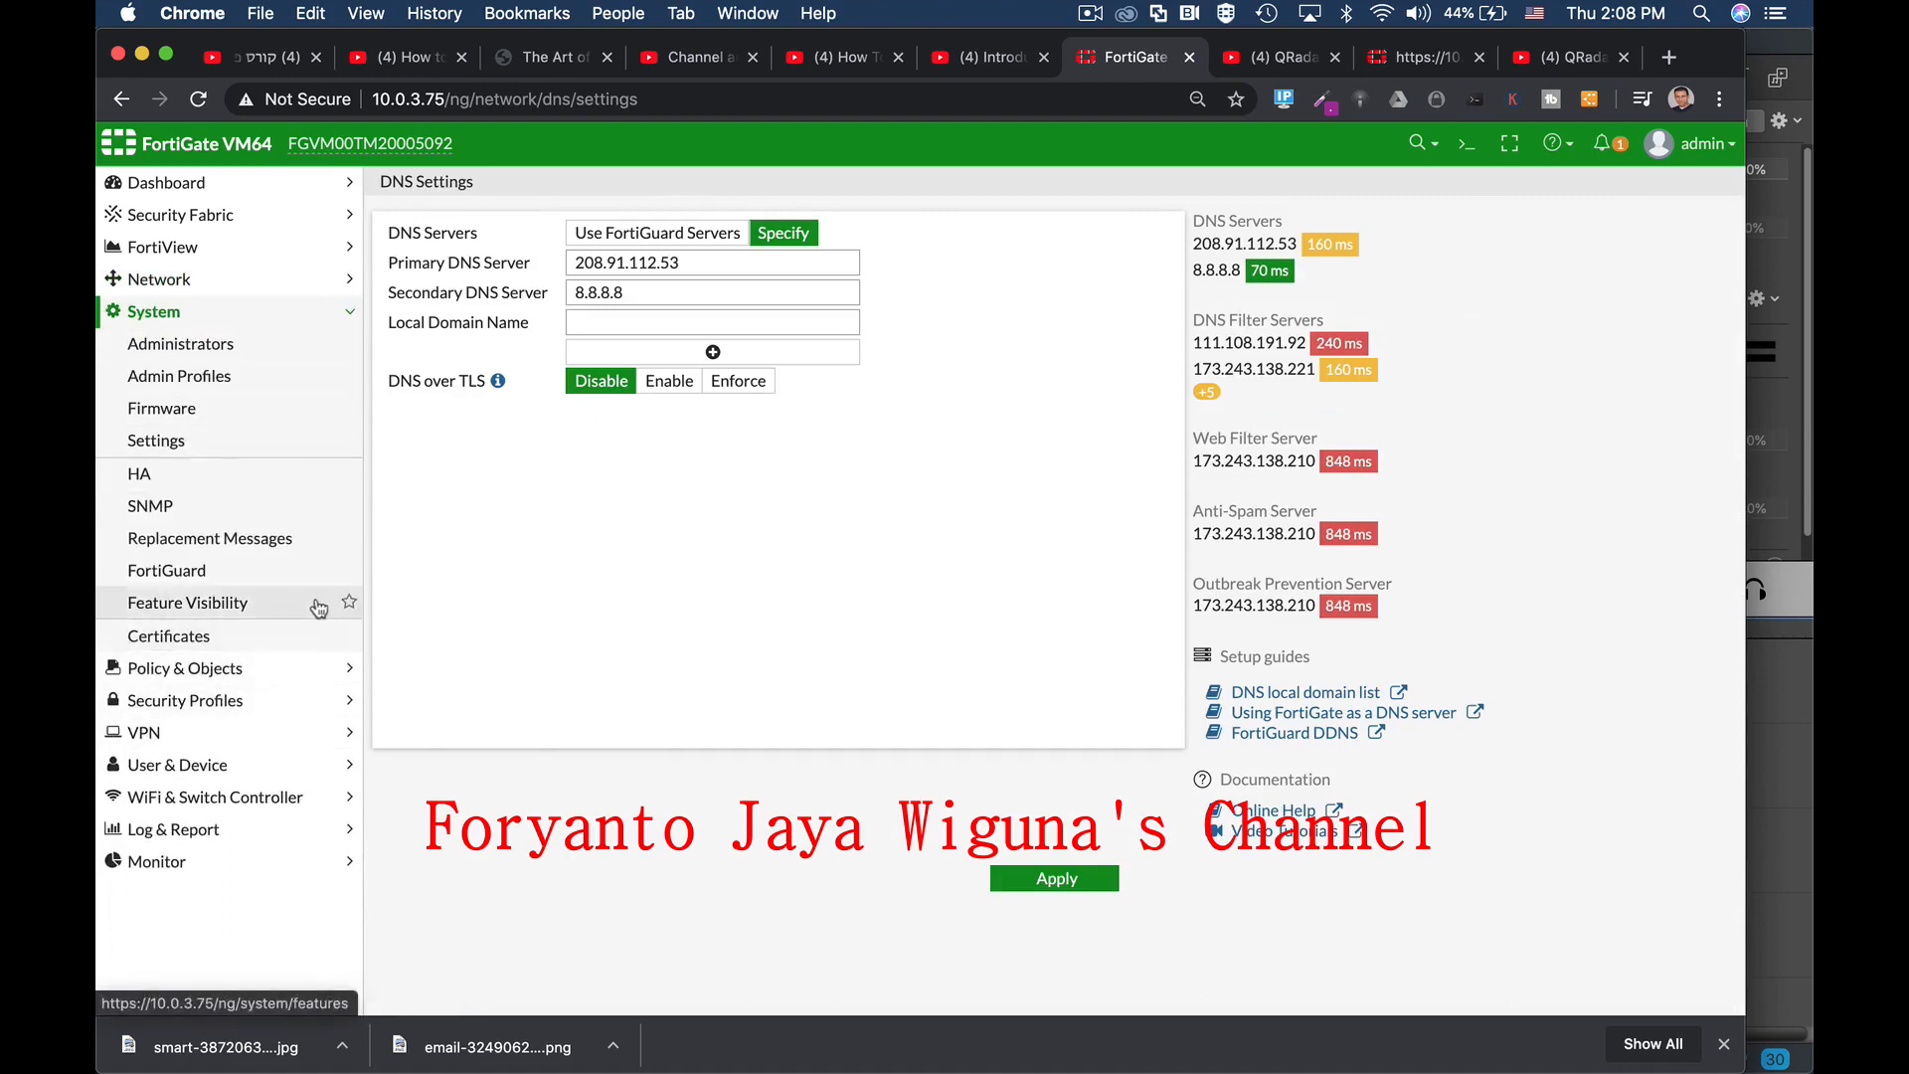
left_click(209, 608)
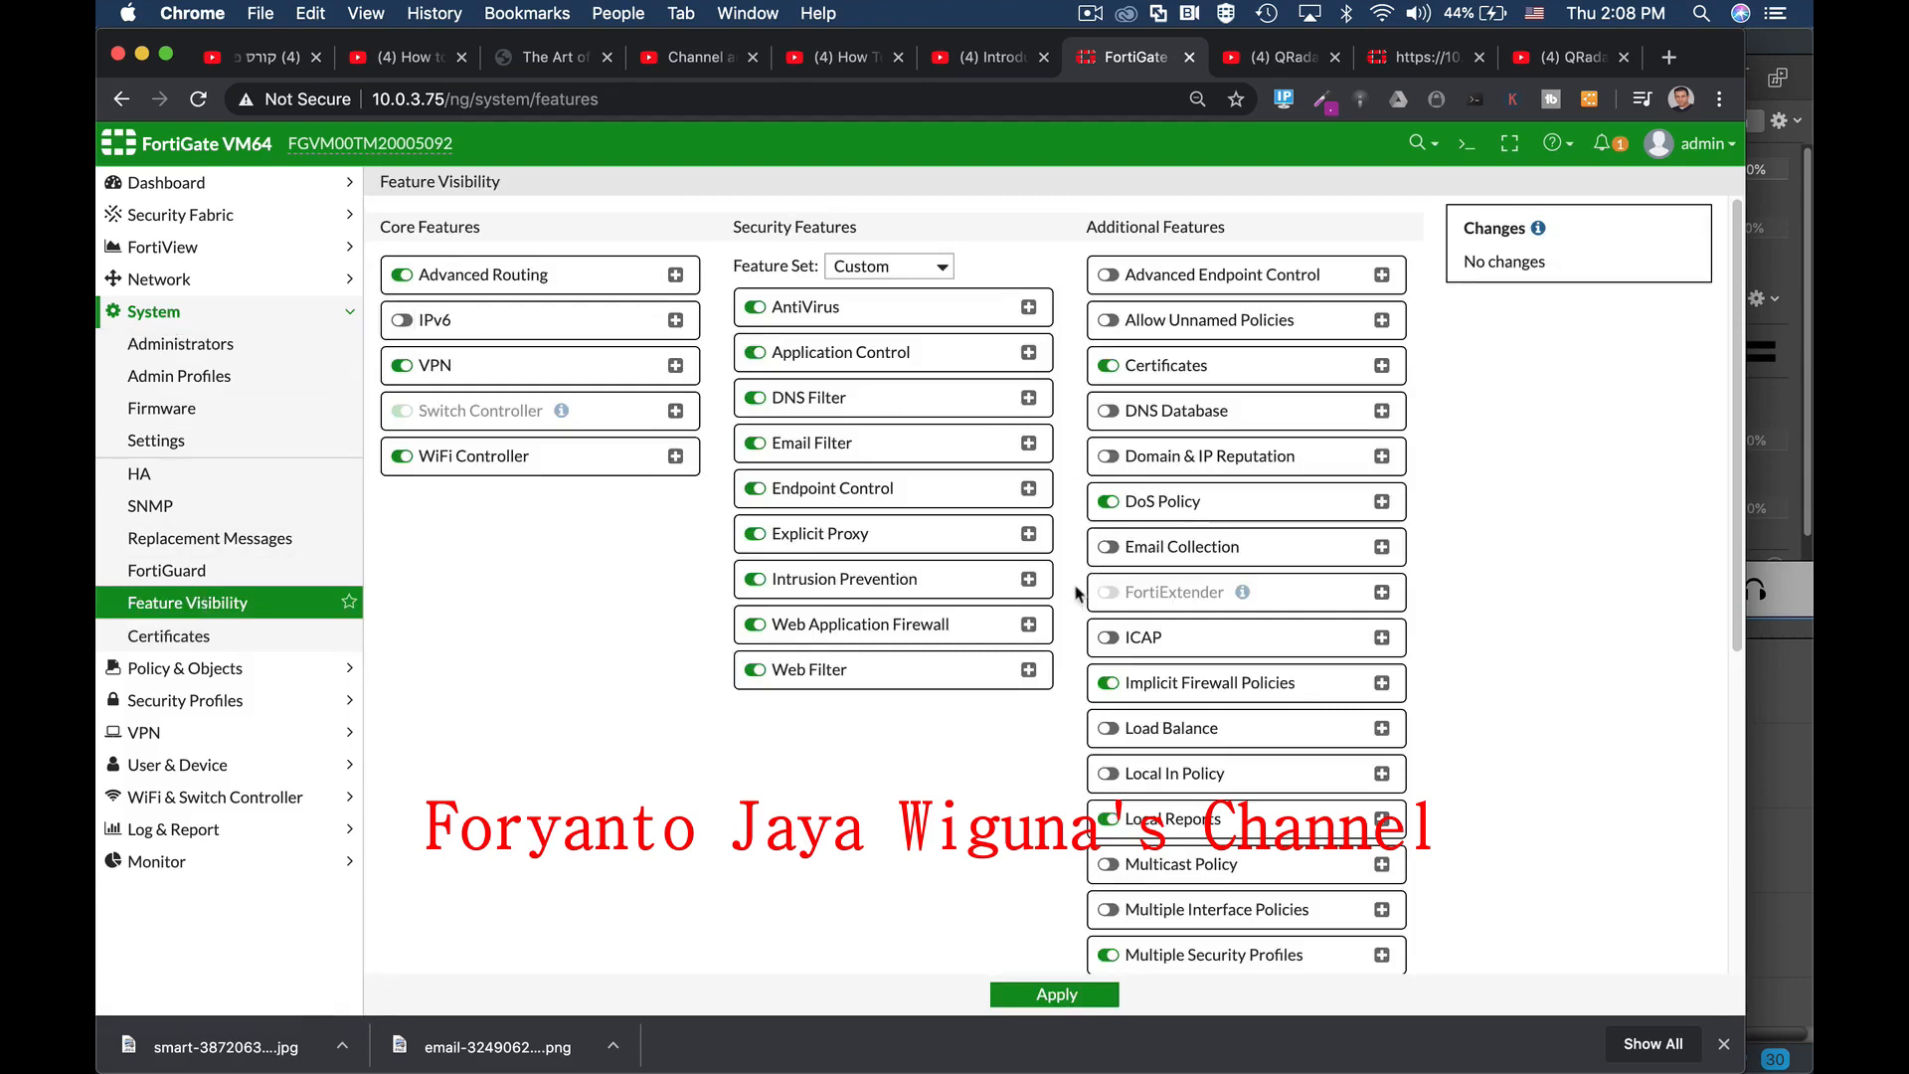
scroll(1076, 594, "down", 5)
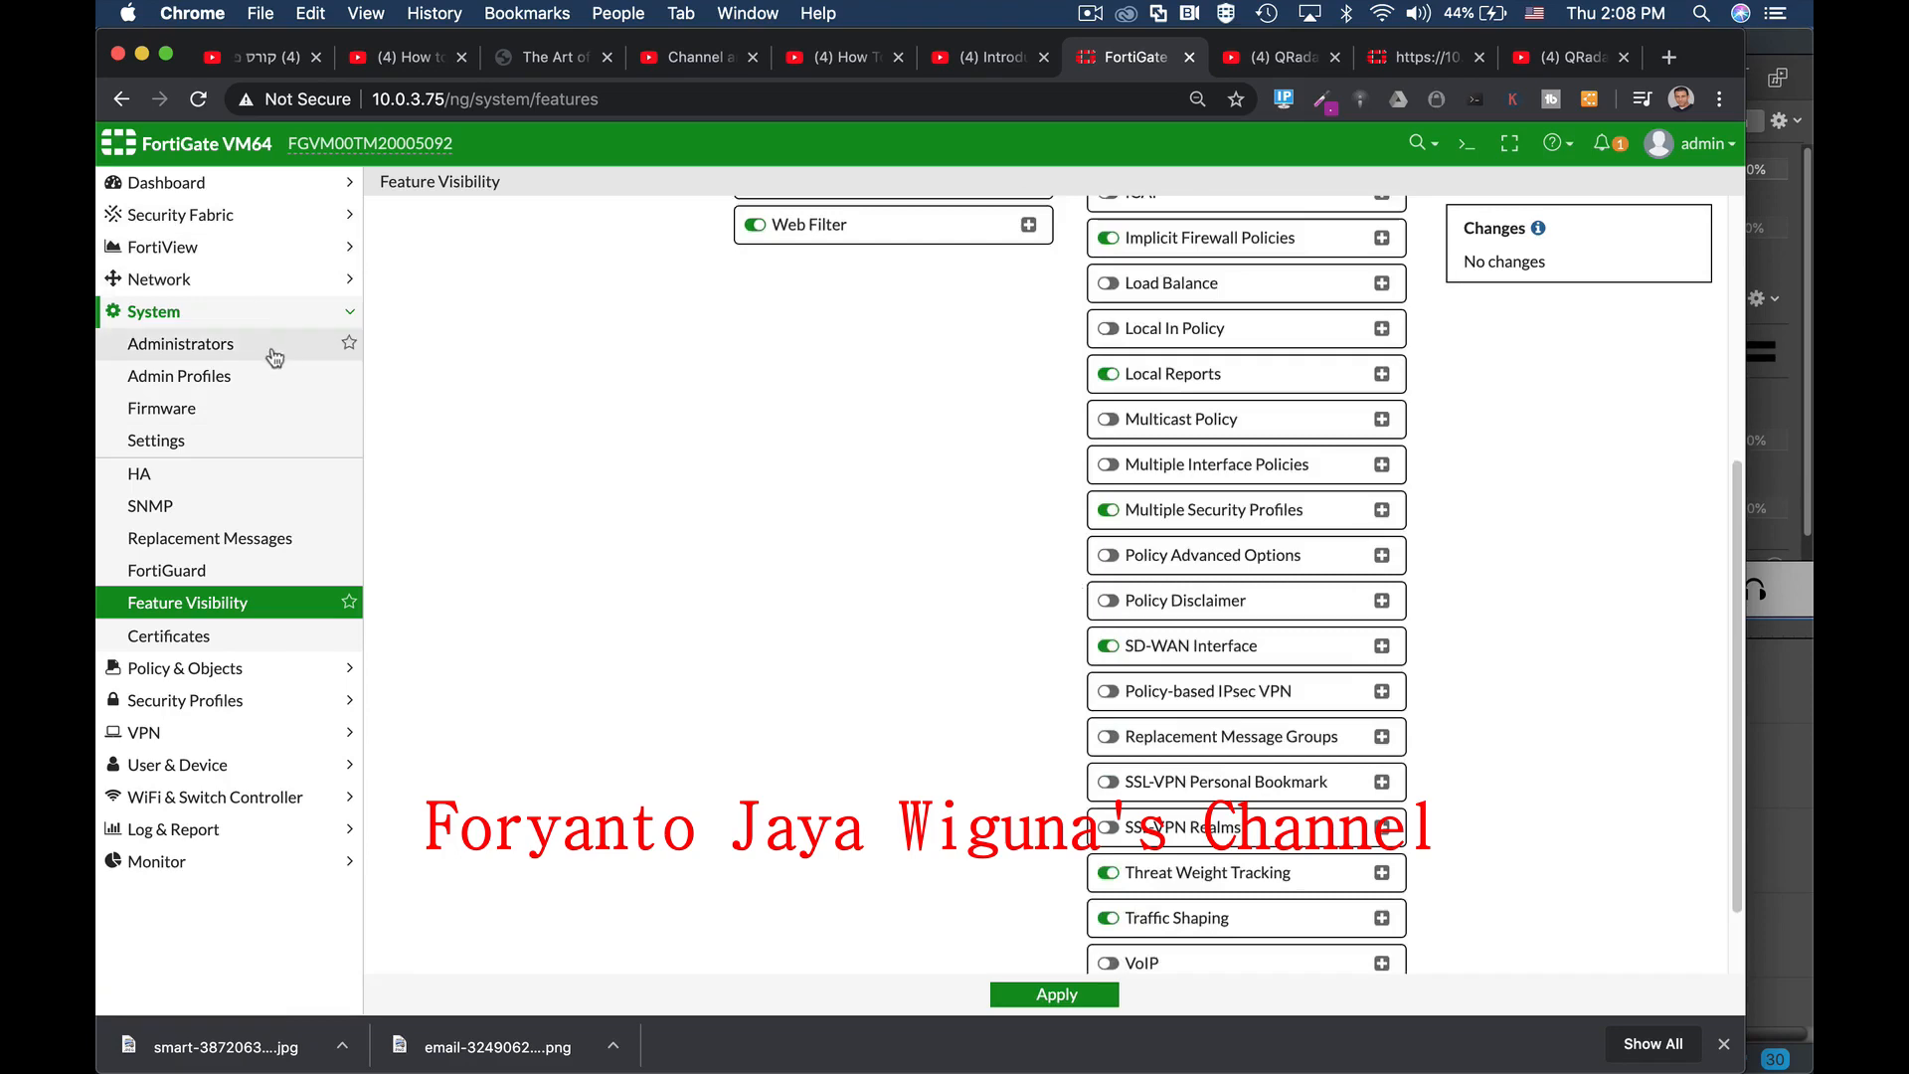
left_click(214, 182)
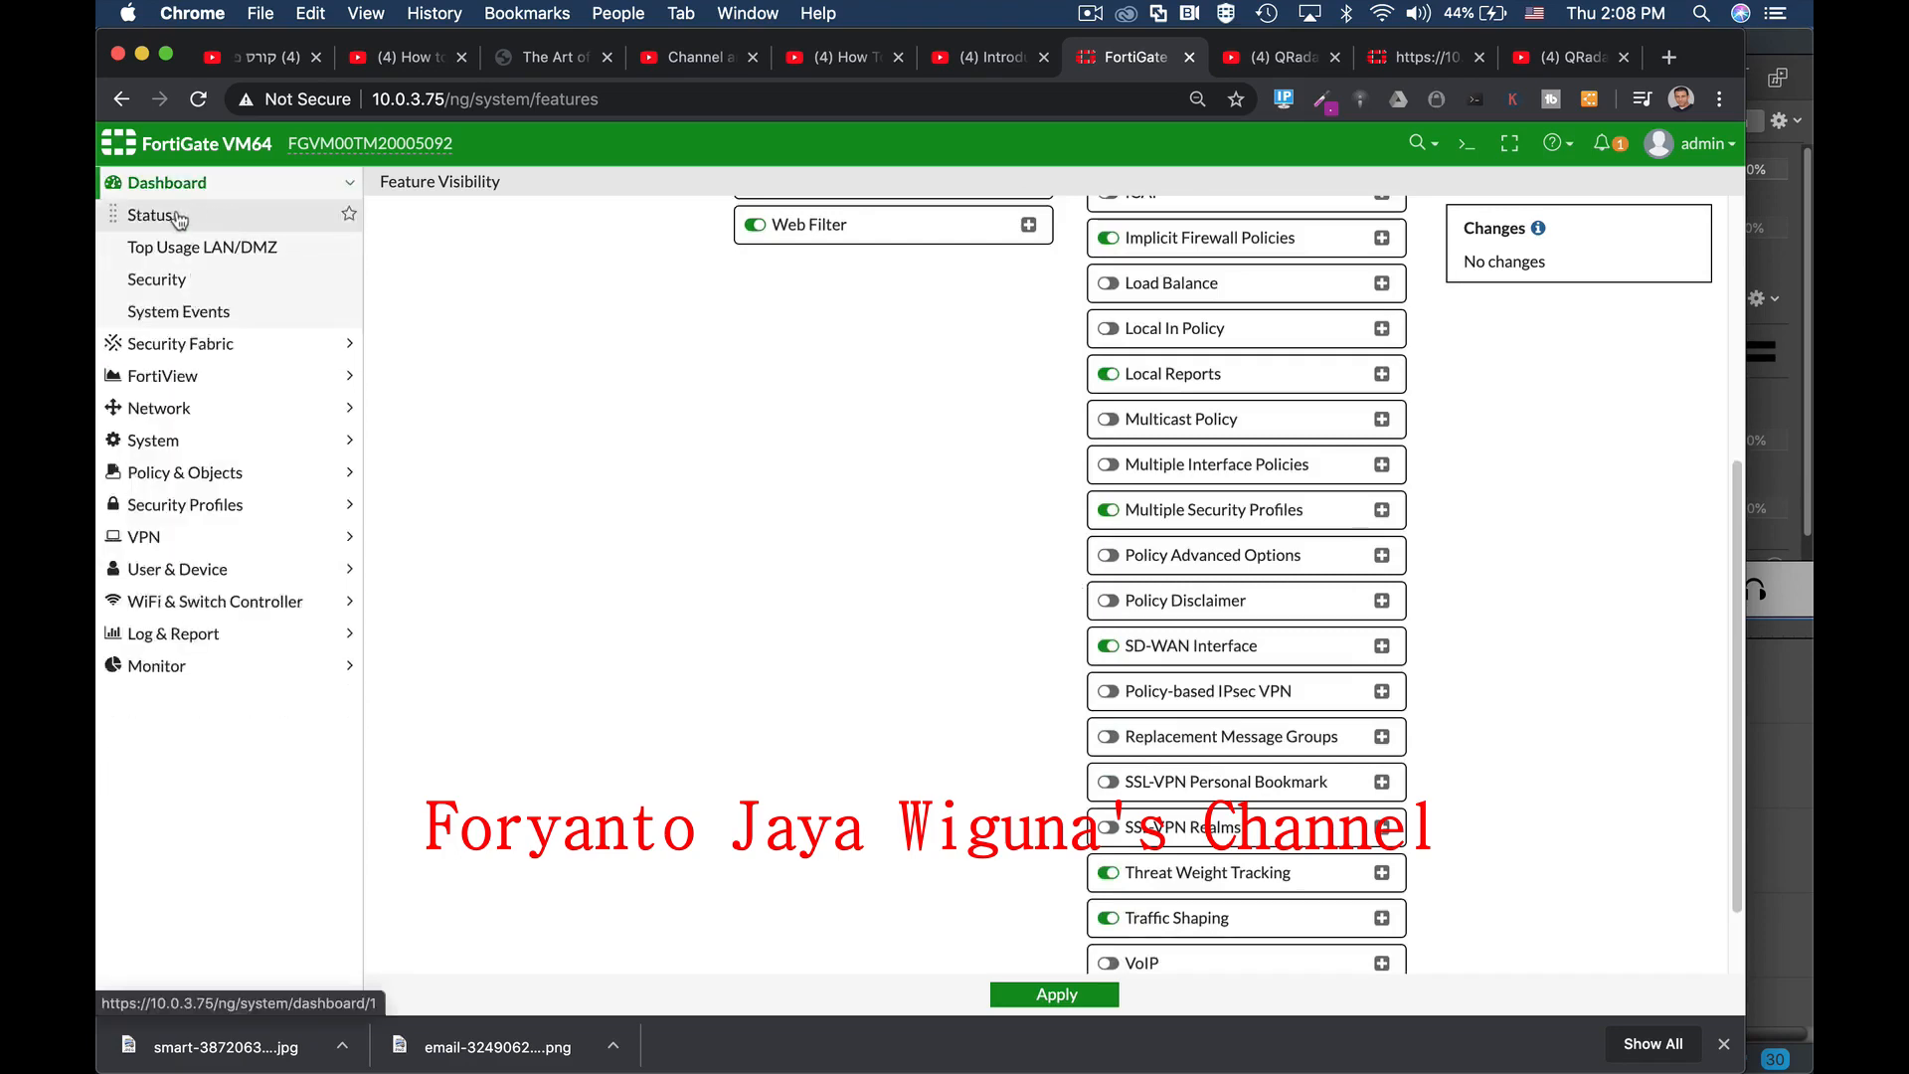
left_click(177, 216)
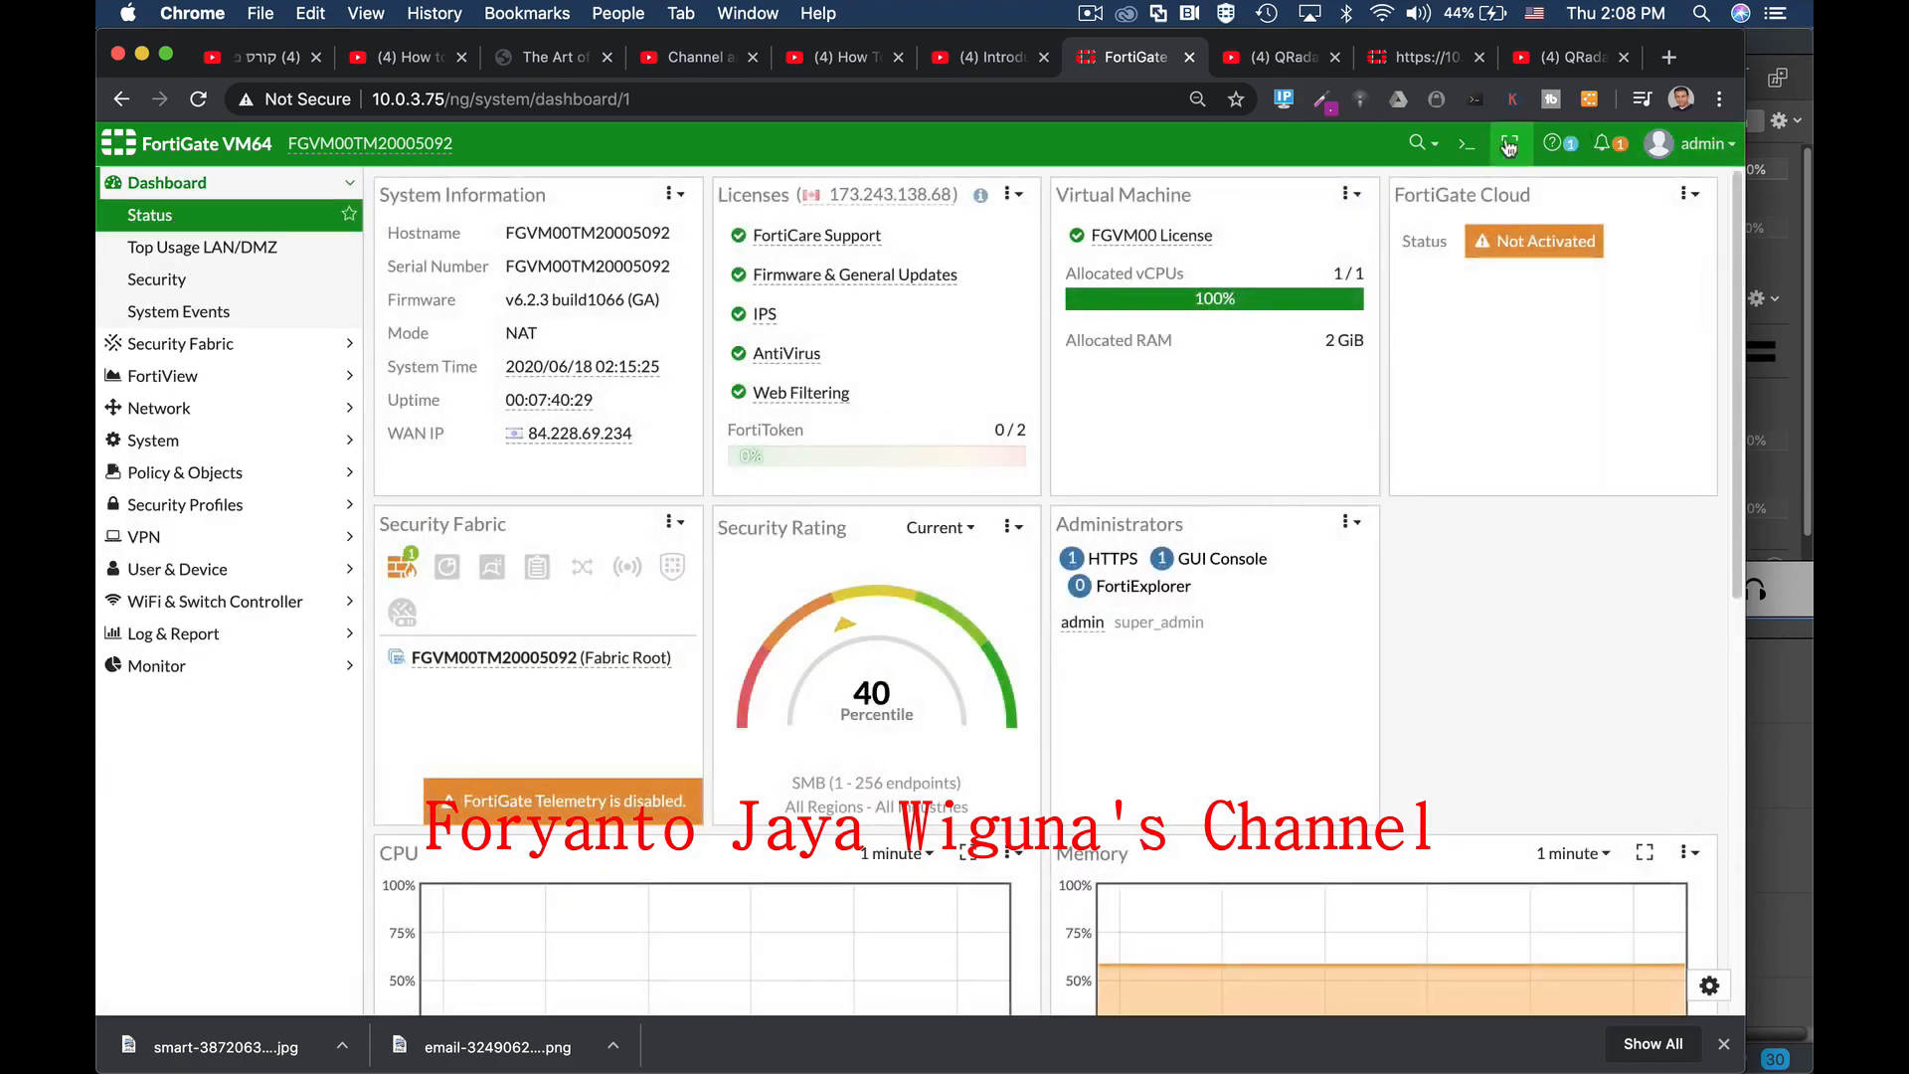
left_click(1467, 144)
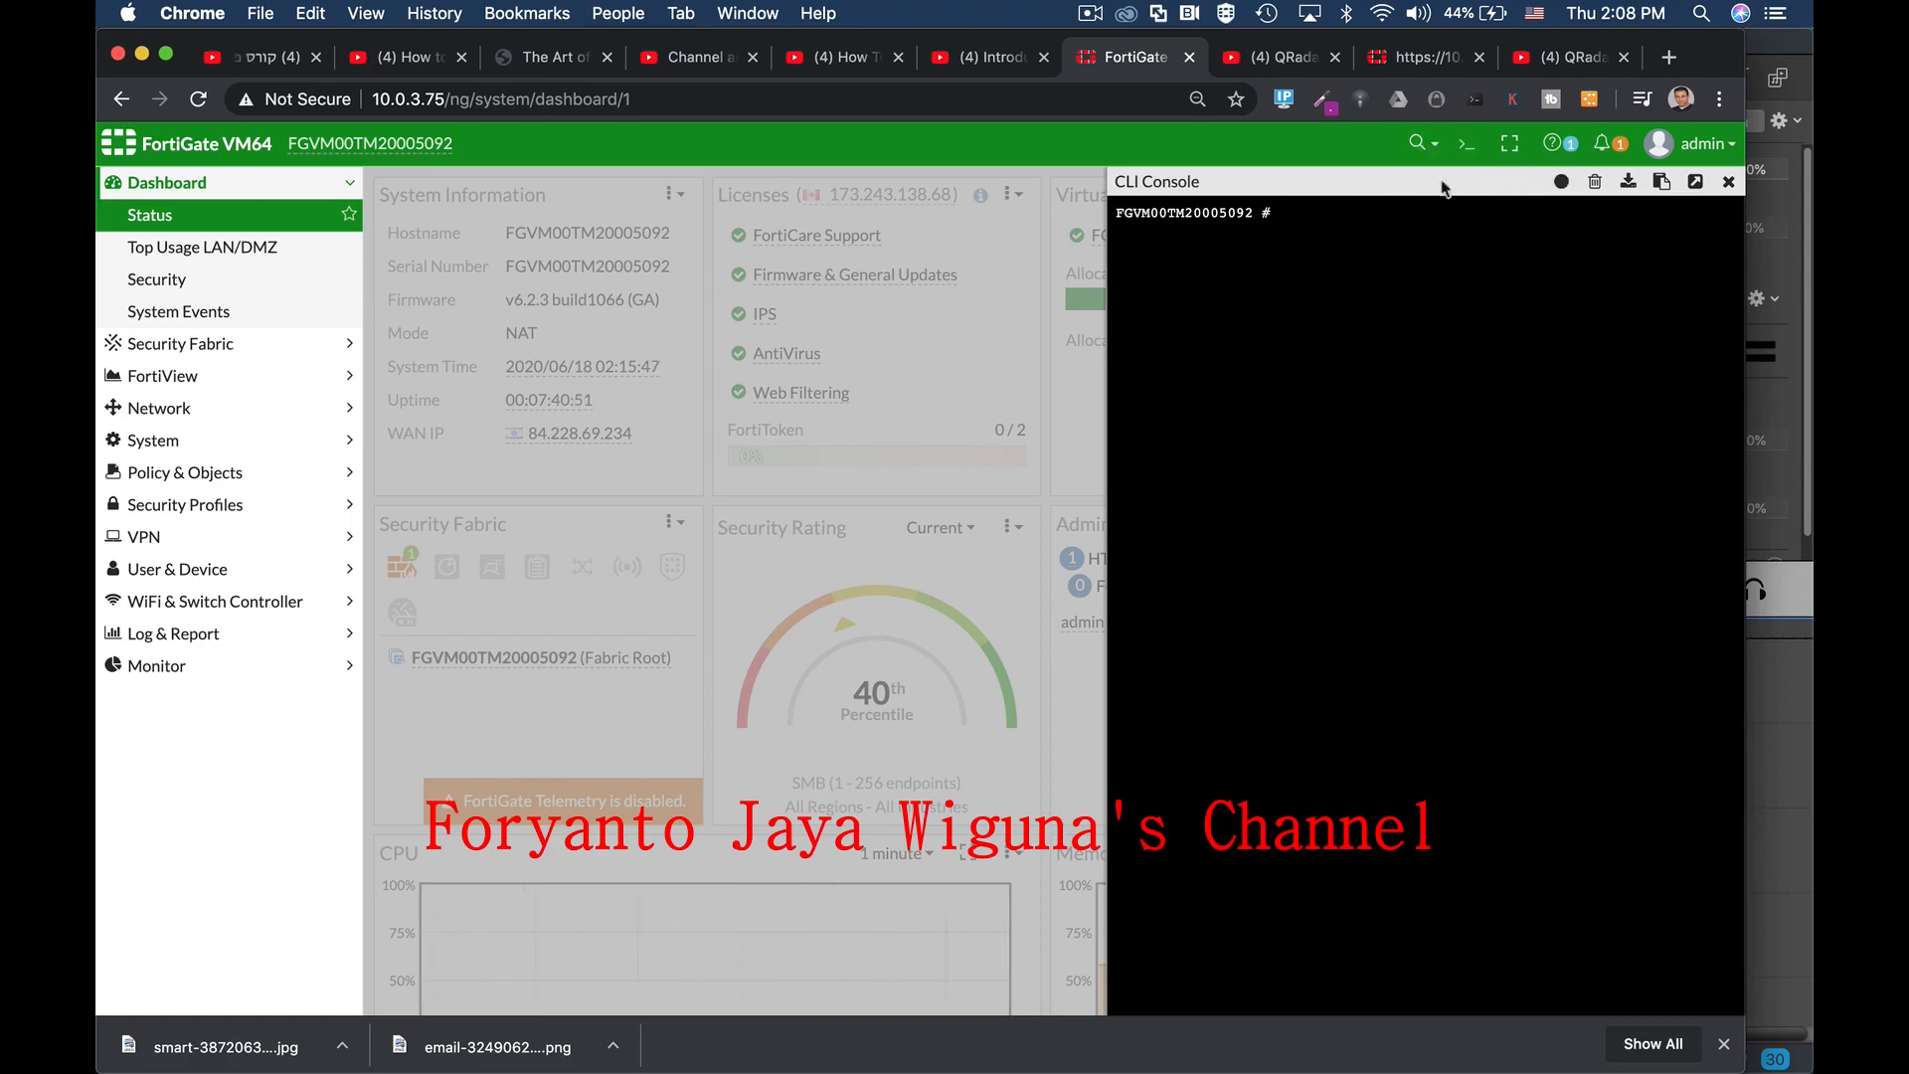
left_click(1459, 154)
left_click(1460, 155)
type("get system sta")
key("Tab")
key("Tab")
key("Return")
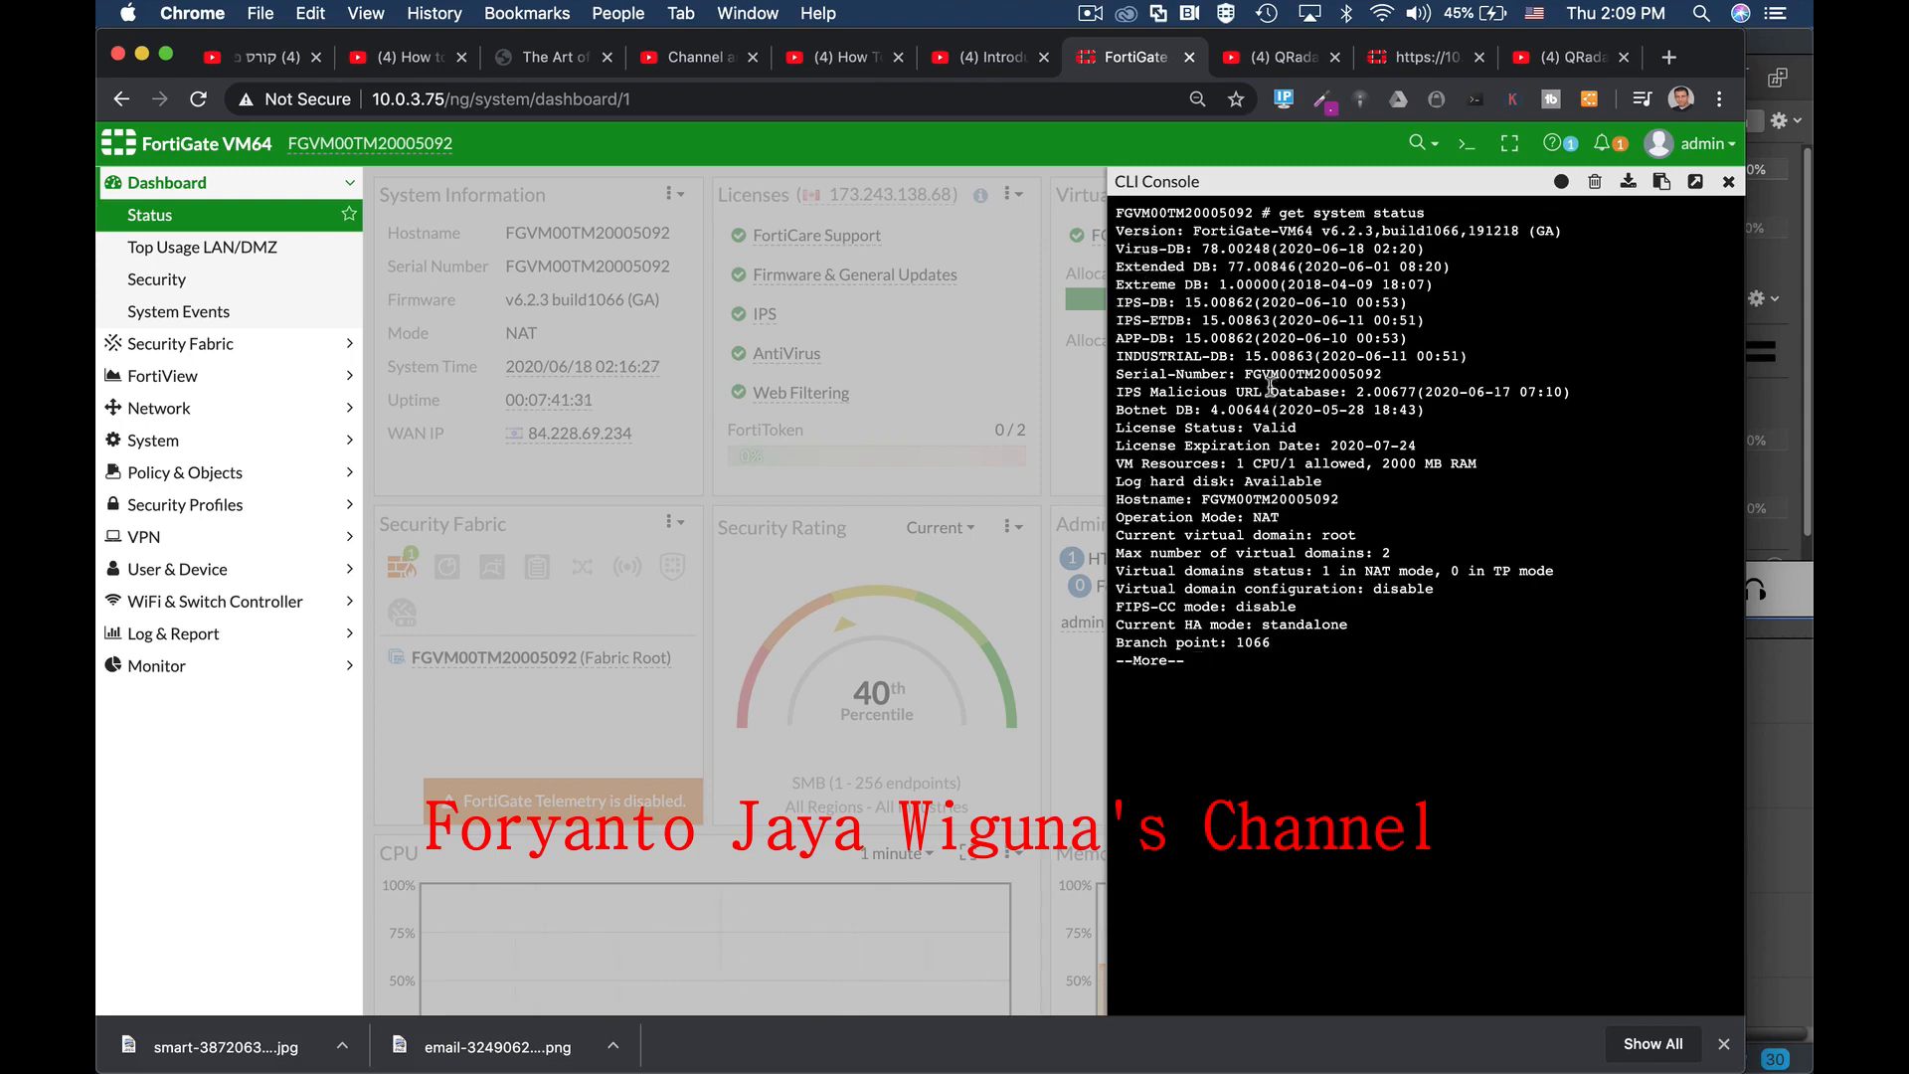
left_click(1730, 183)
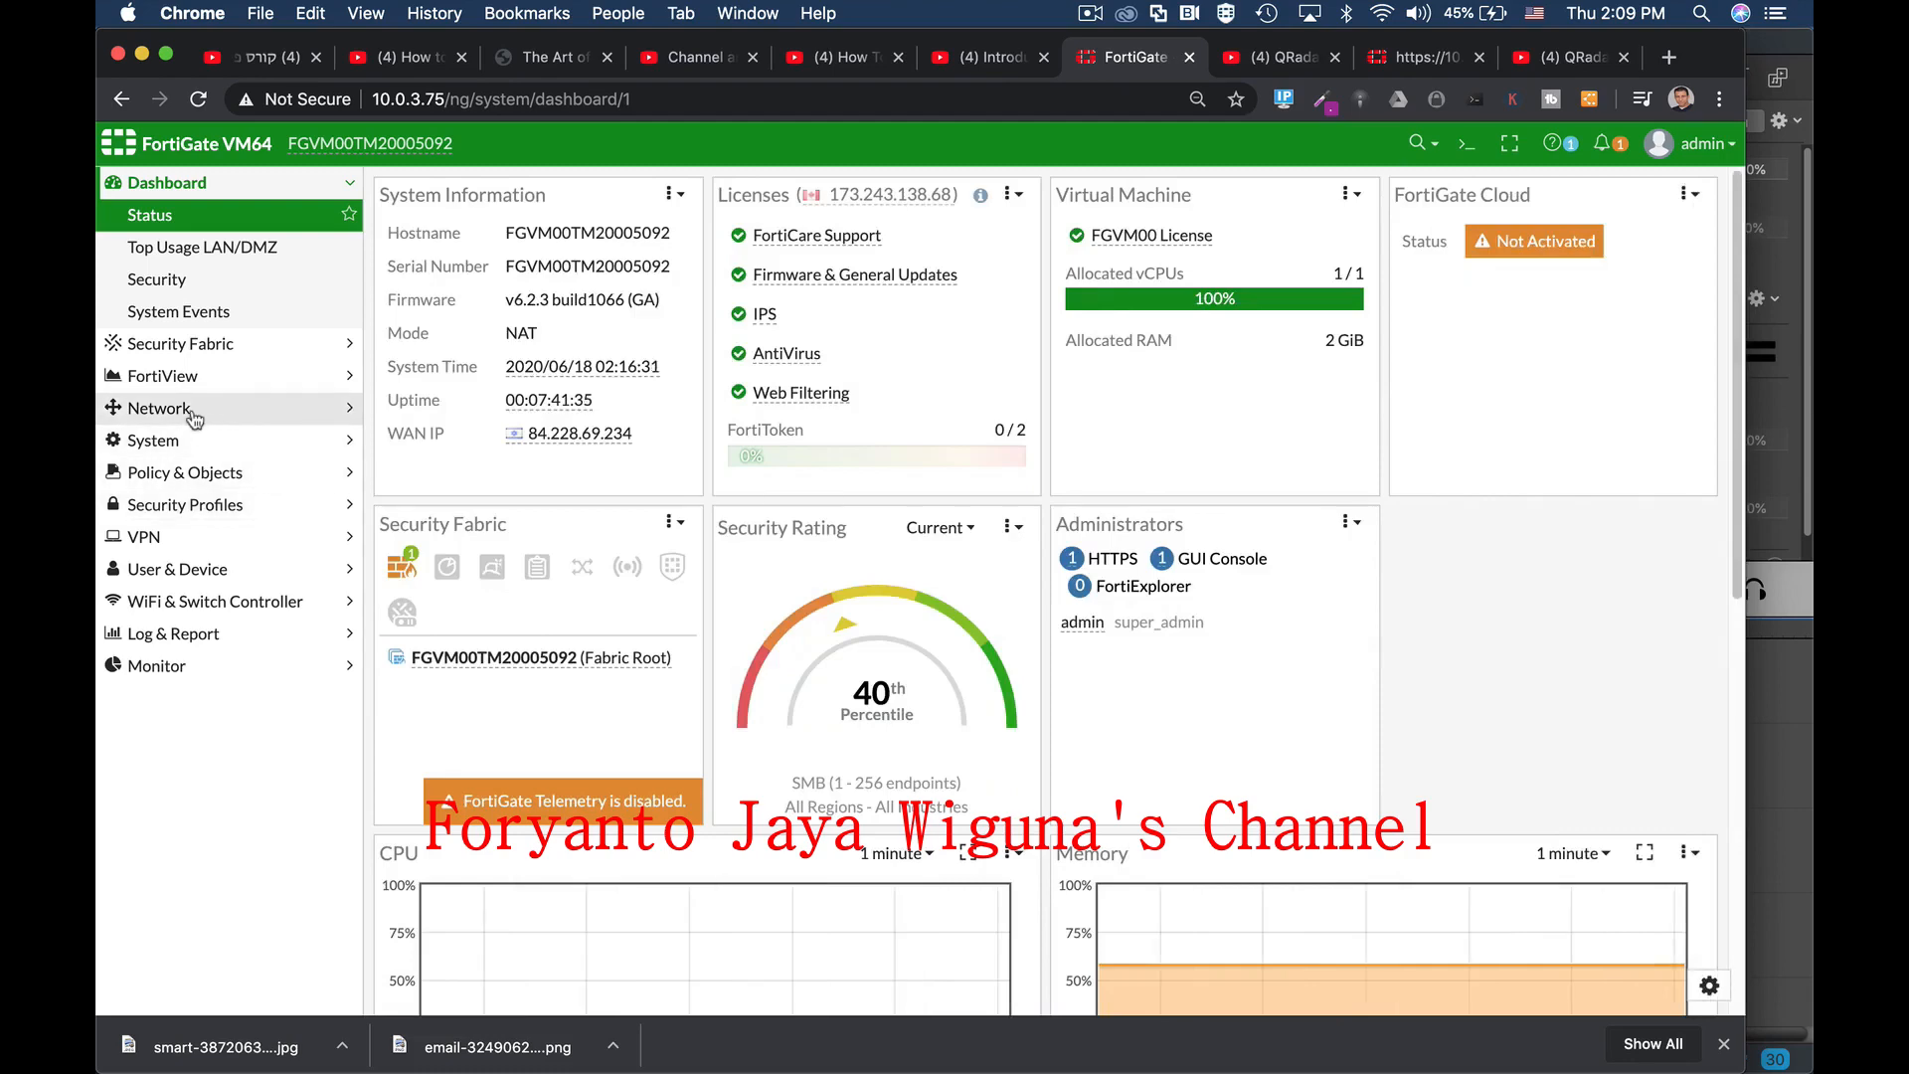
Step: Reopen Network > Interfaces and select the port8 row
left_click(160, 408)
left_click(164, 312)
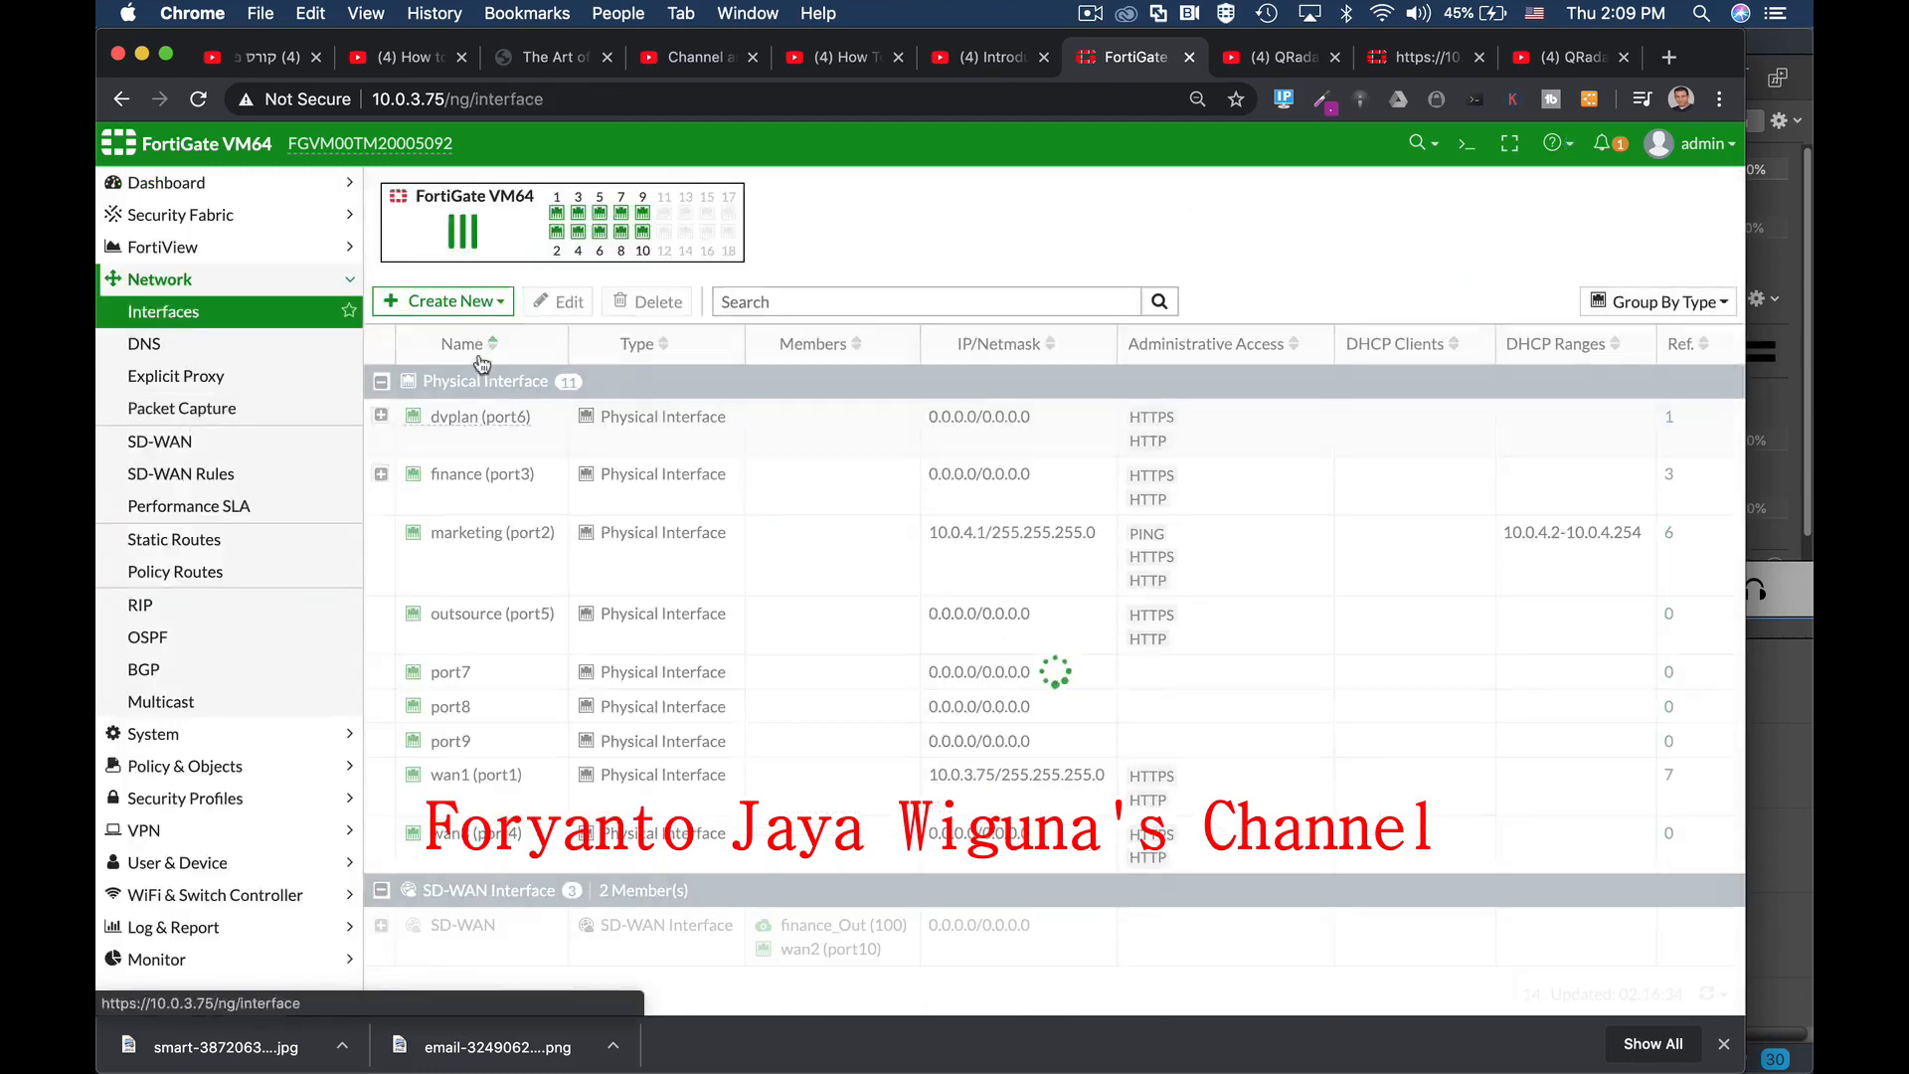
mouse_move(458, 806)
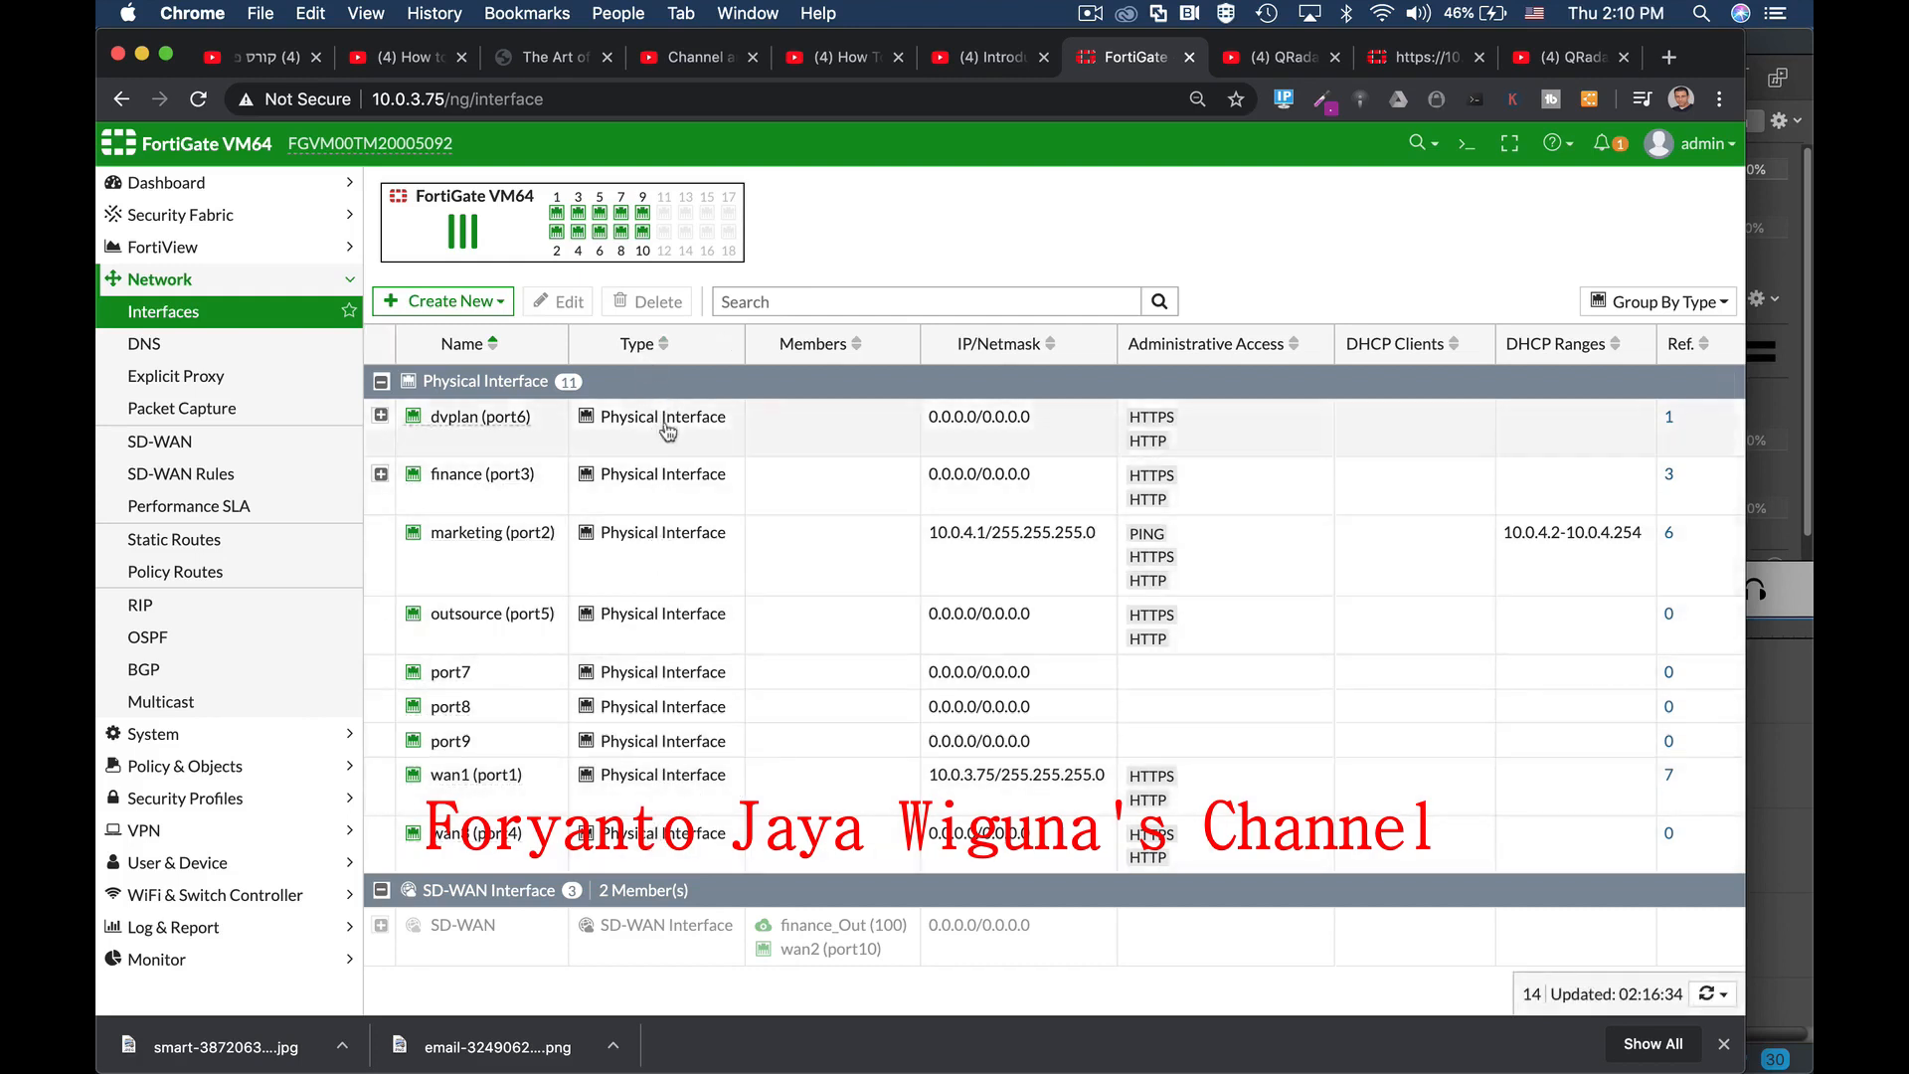
mouse_move(559, 218)
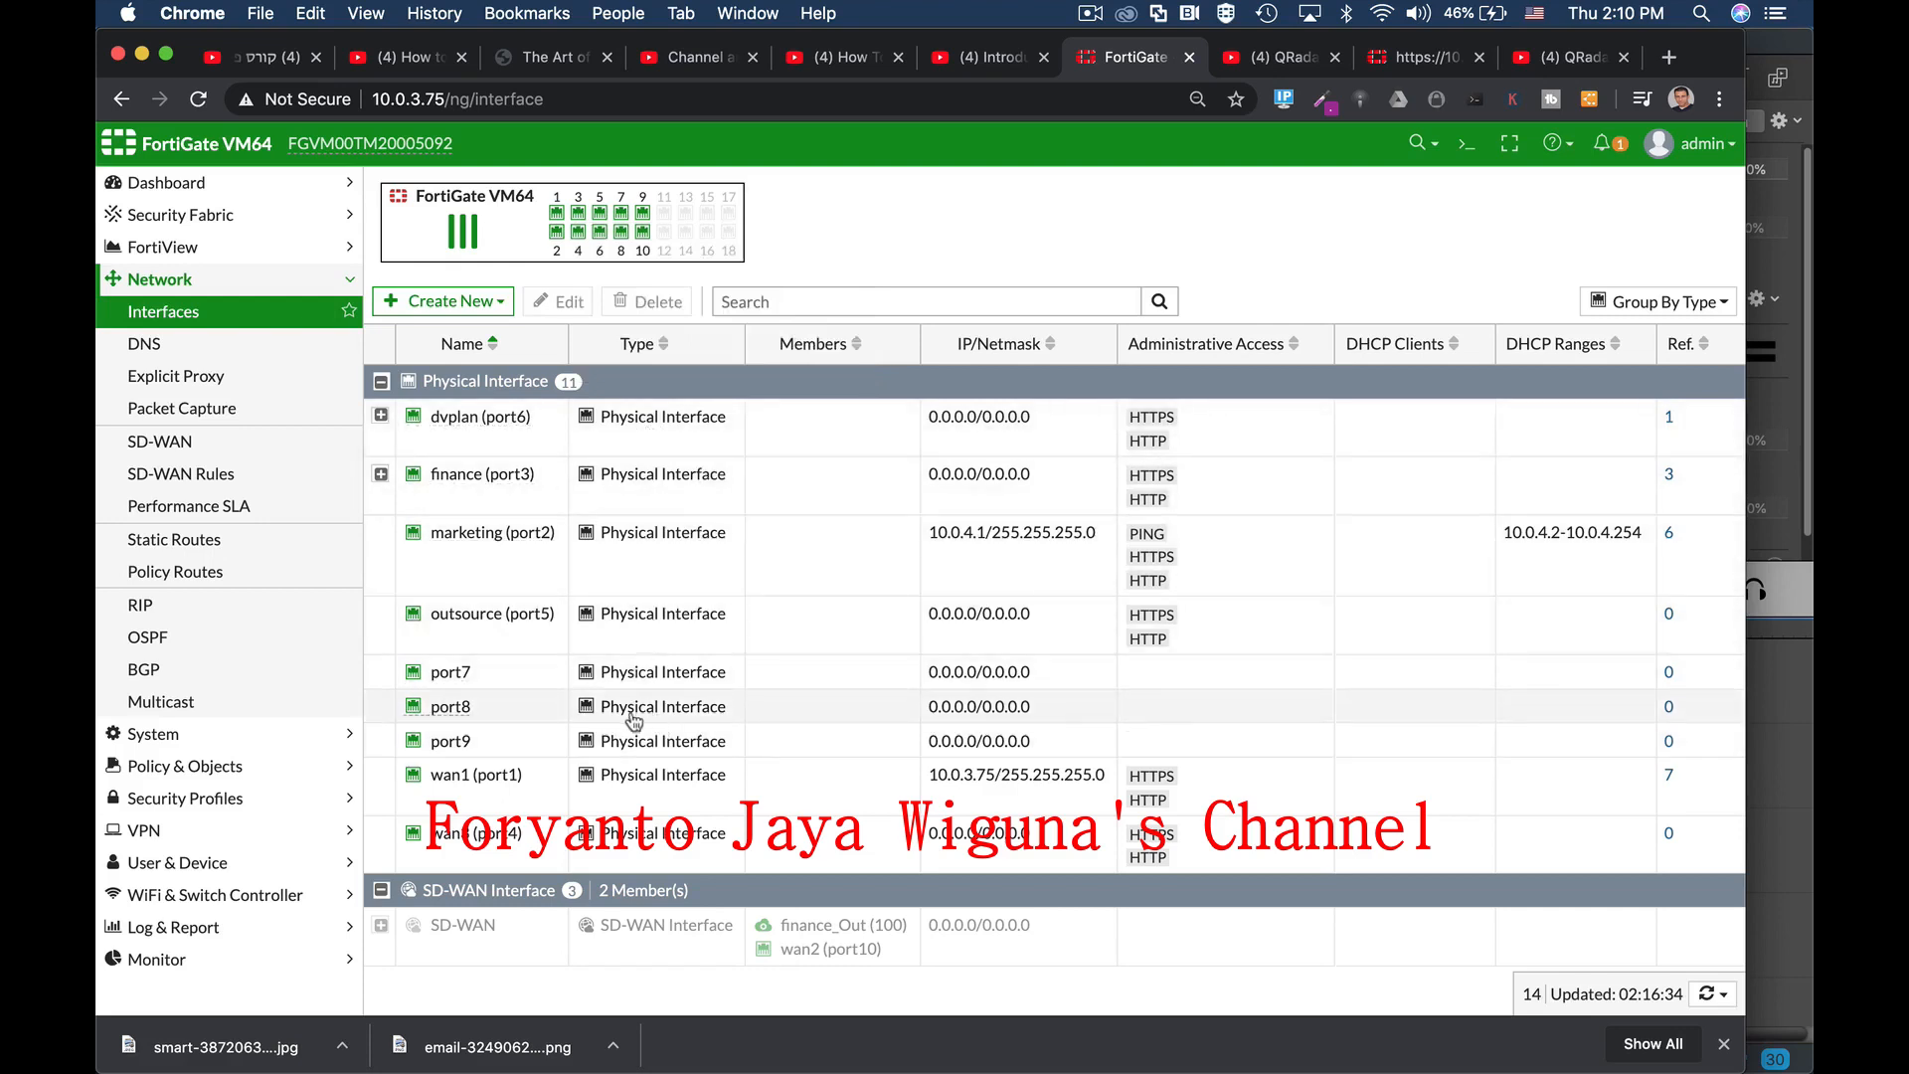
left_click(477, 709)
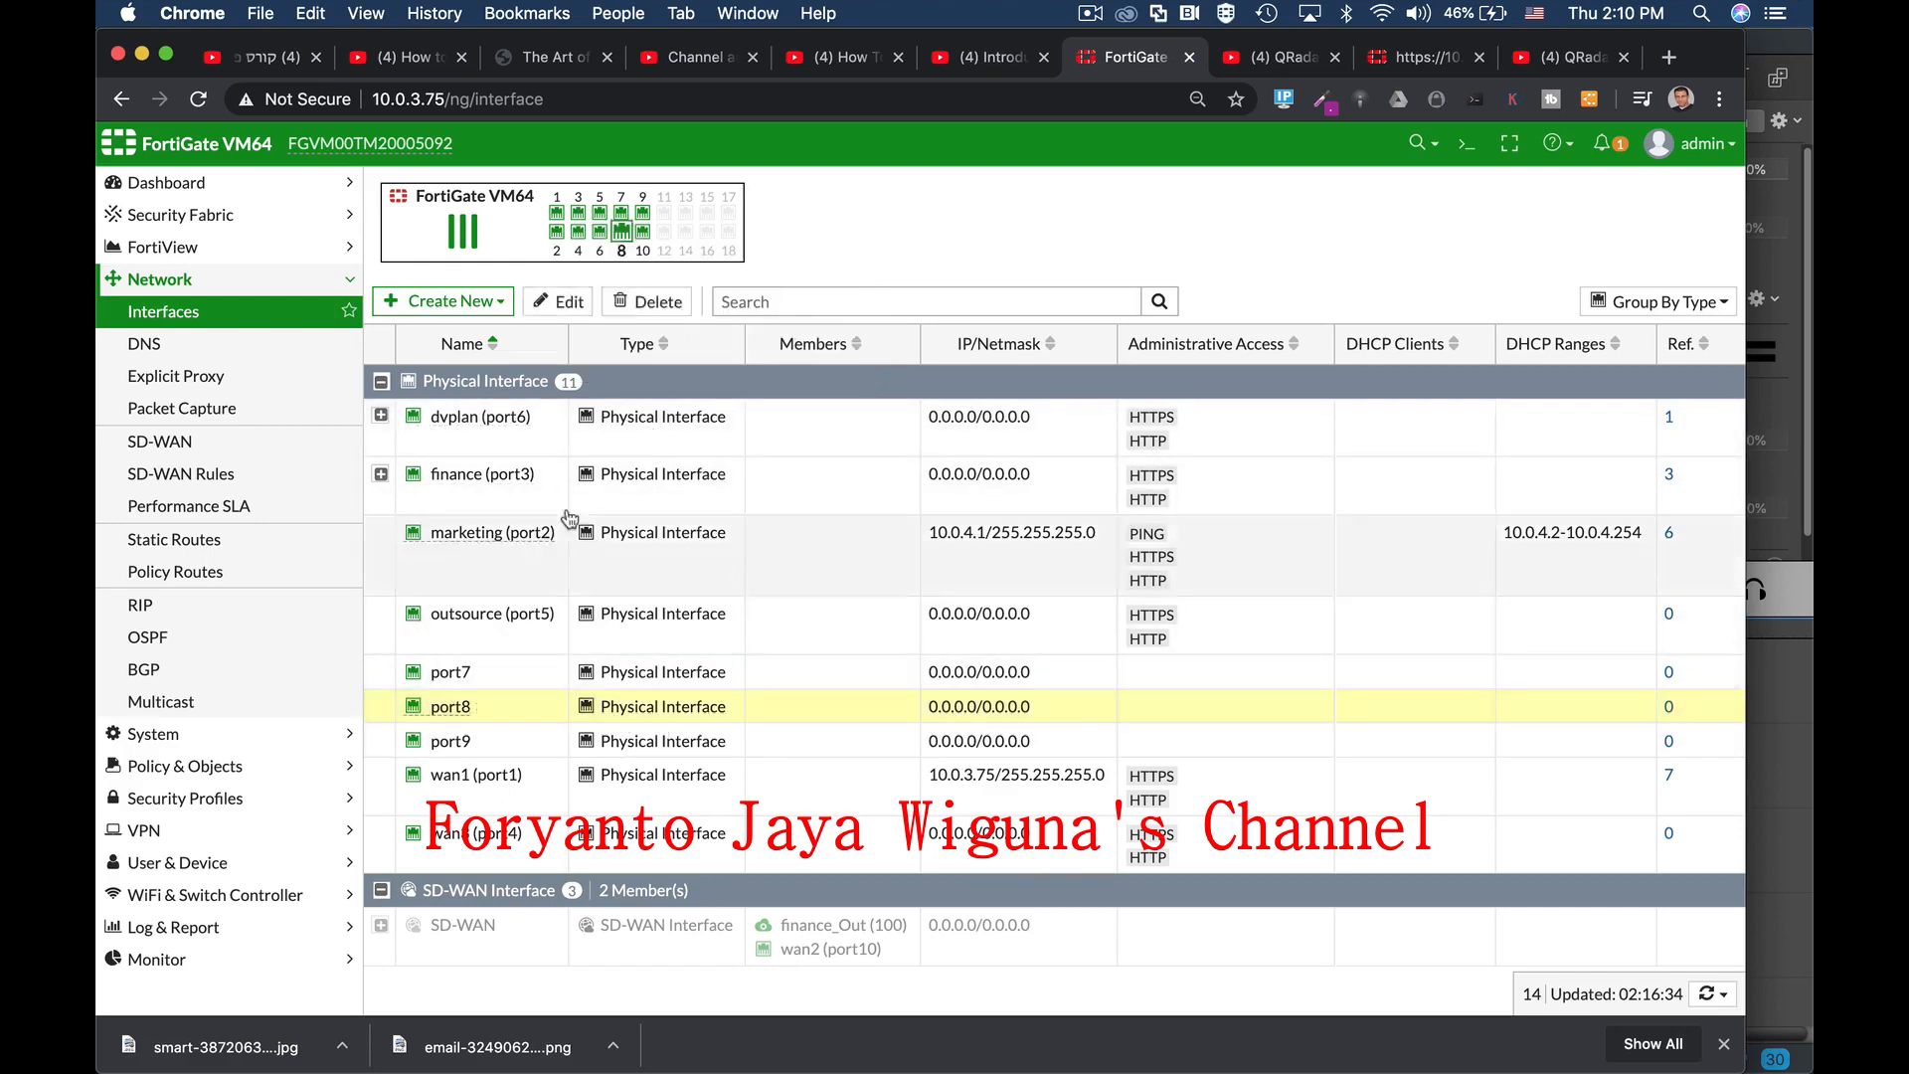
Step: Edit port8, giving it alias 'management' and role LAN, and select its IP/Netmask value
left_click(562, 304)
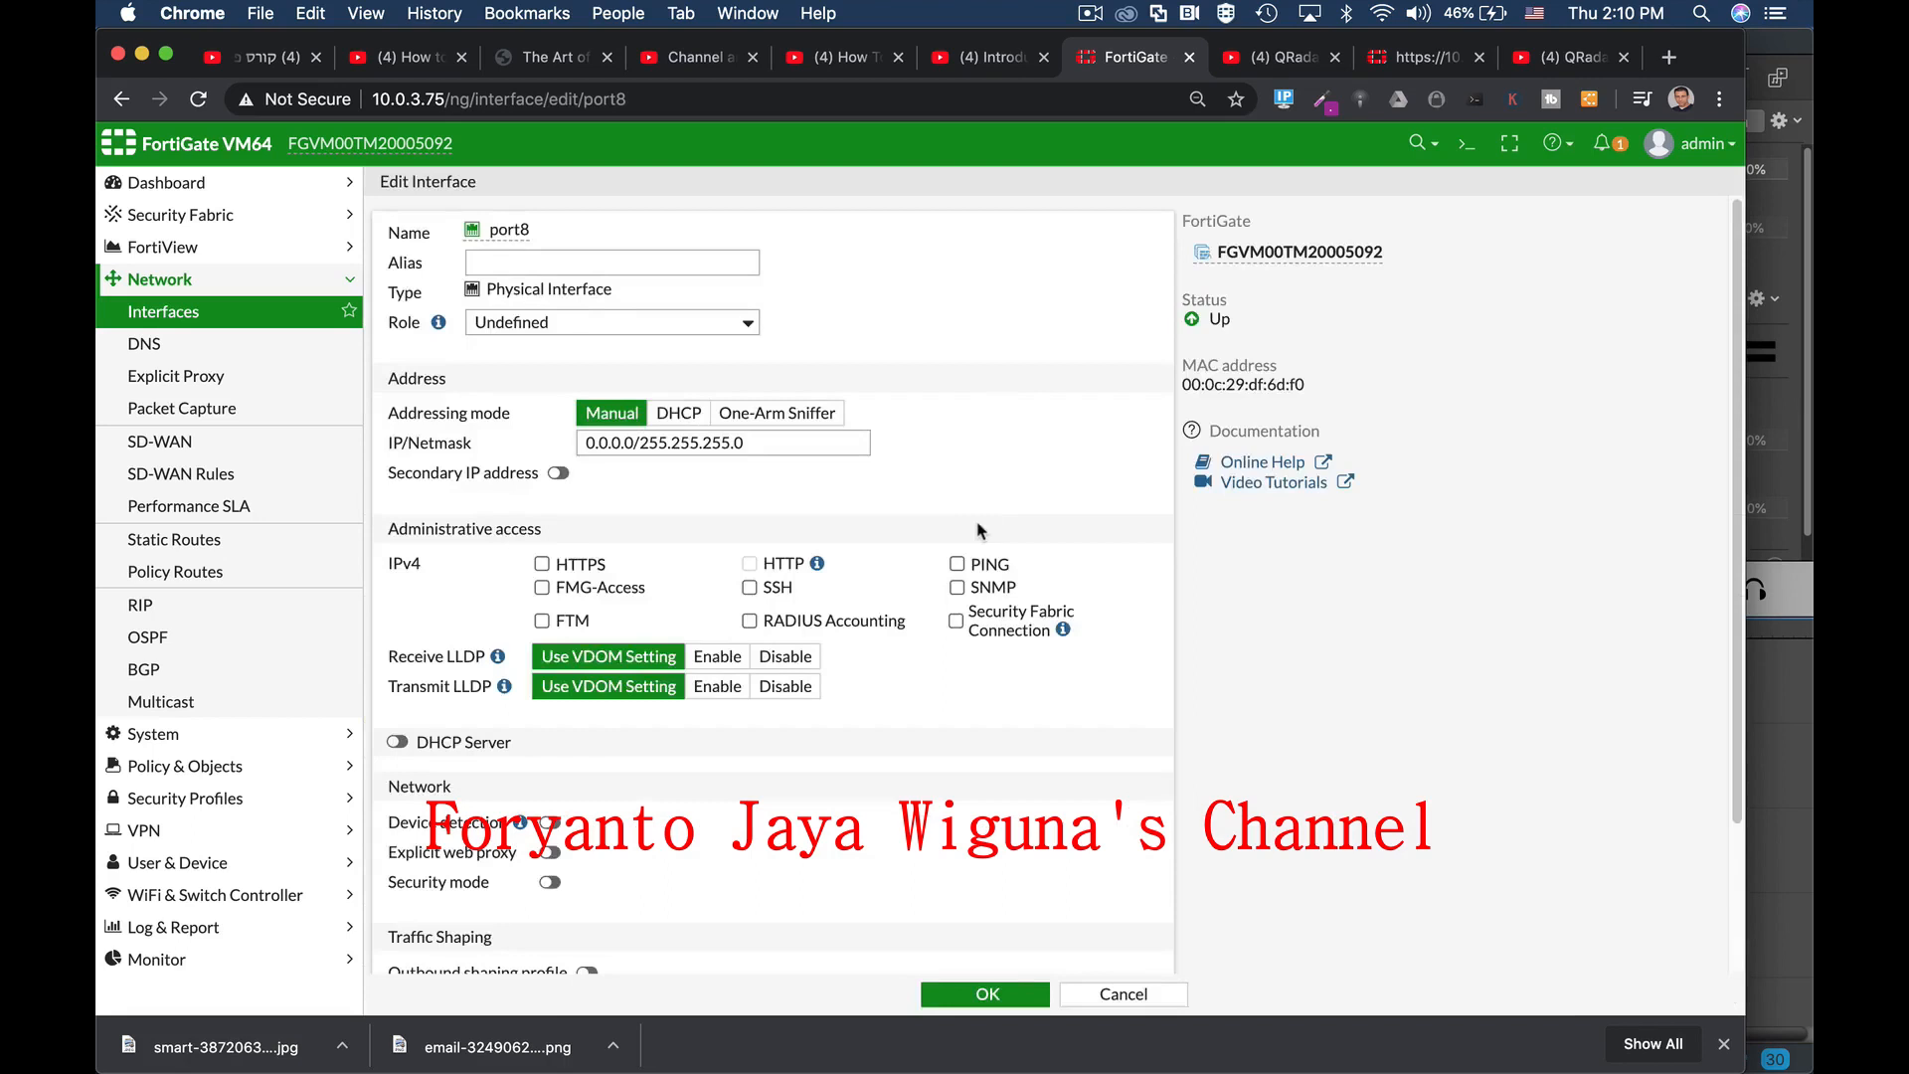
left_click(536, 262)
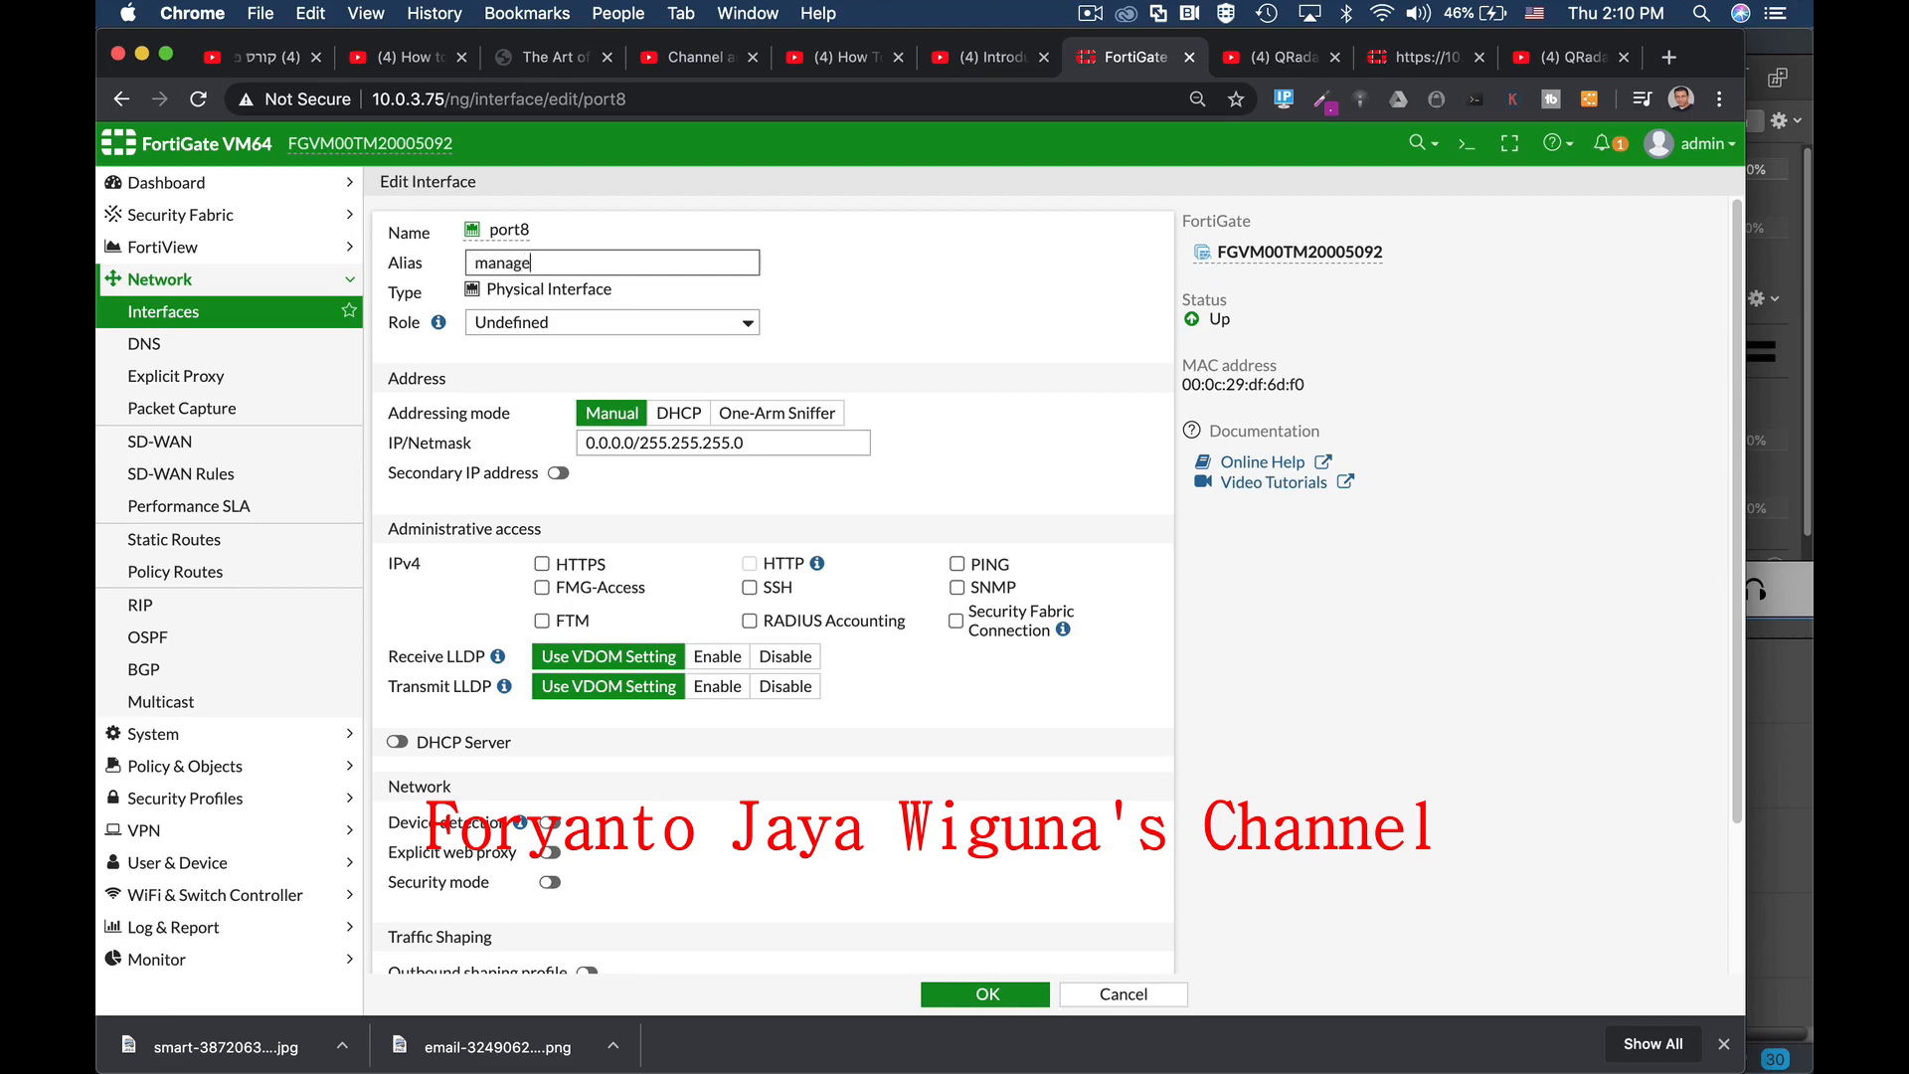
left_click(572, 320)
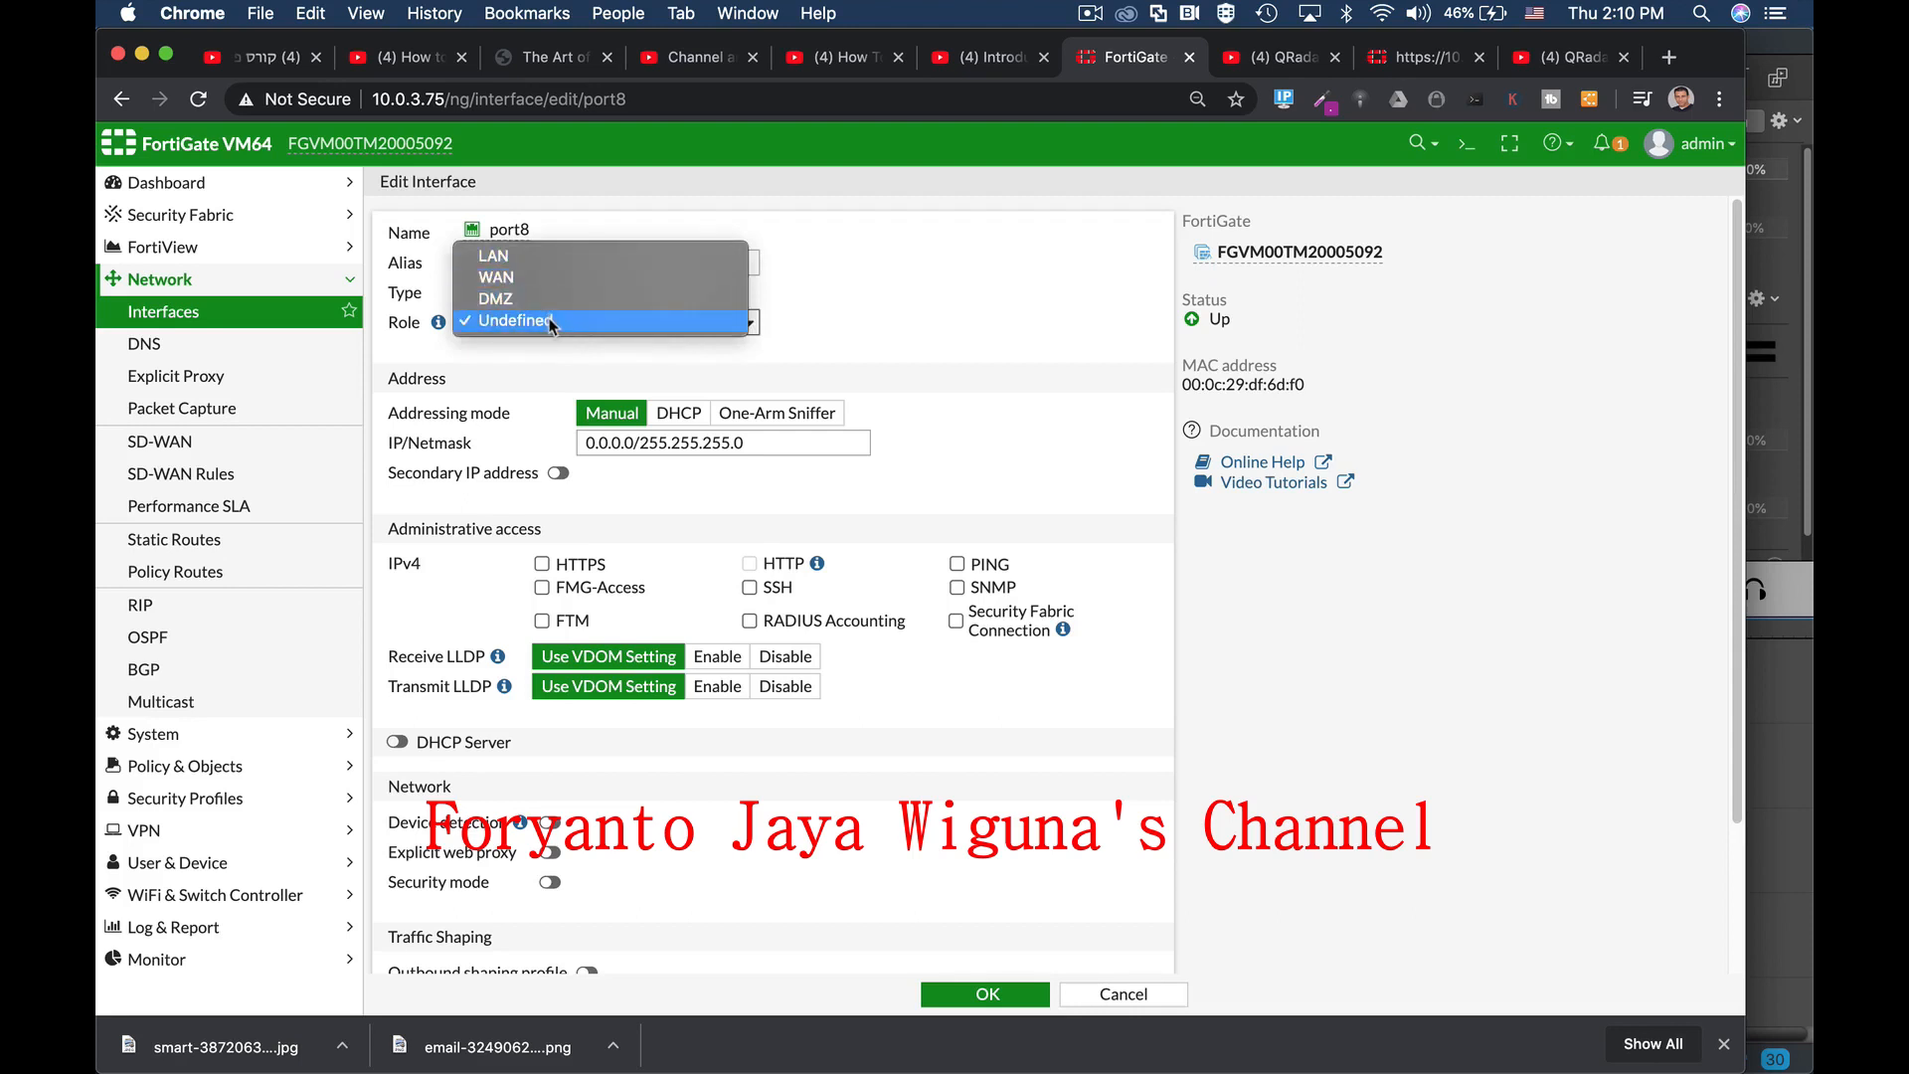
left_click(552, 260)
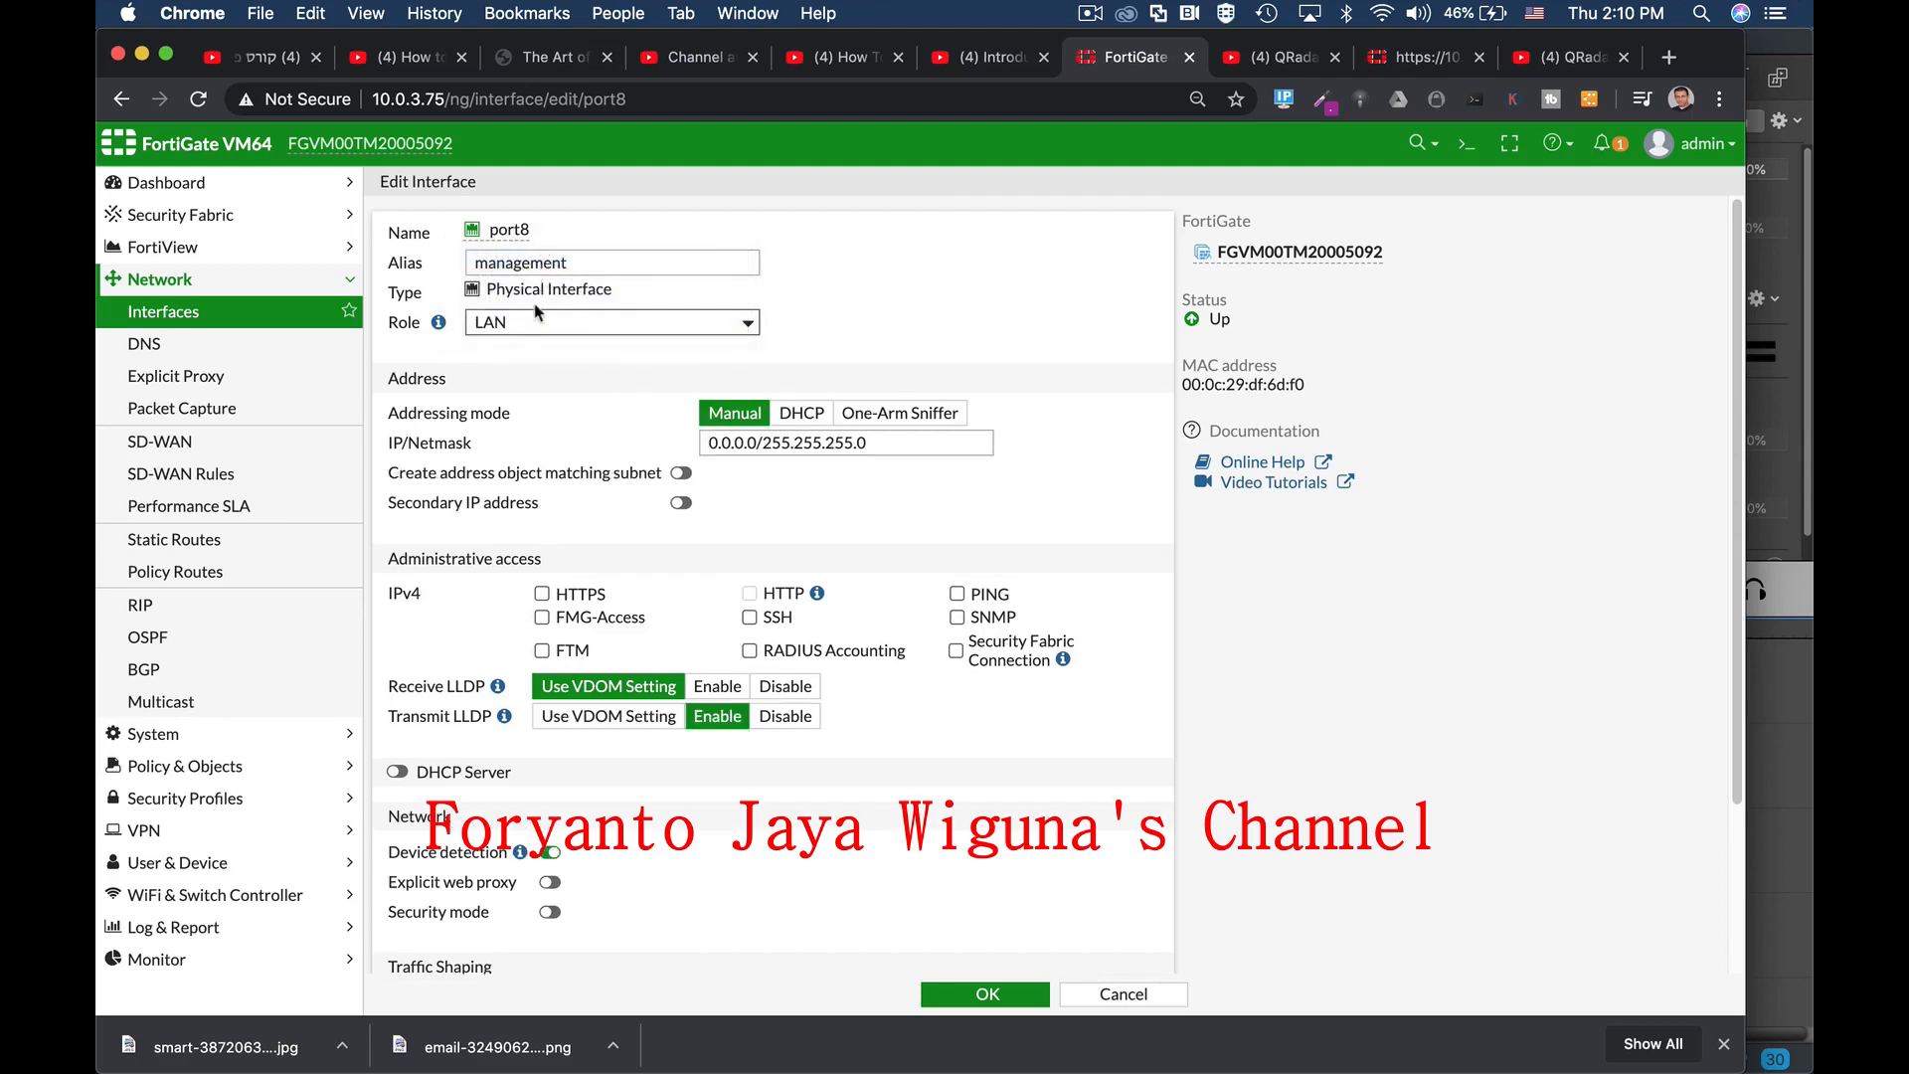
double_click(510, 230)
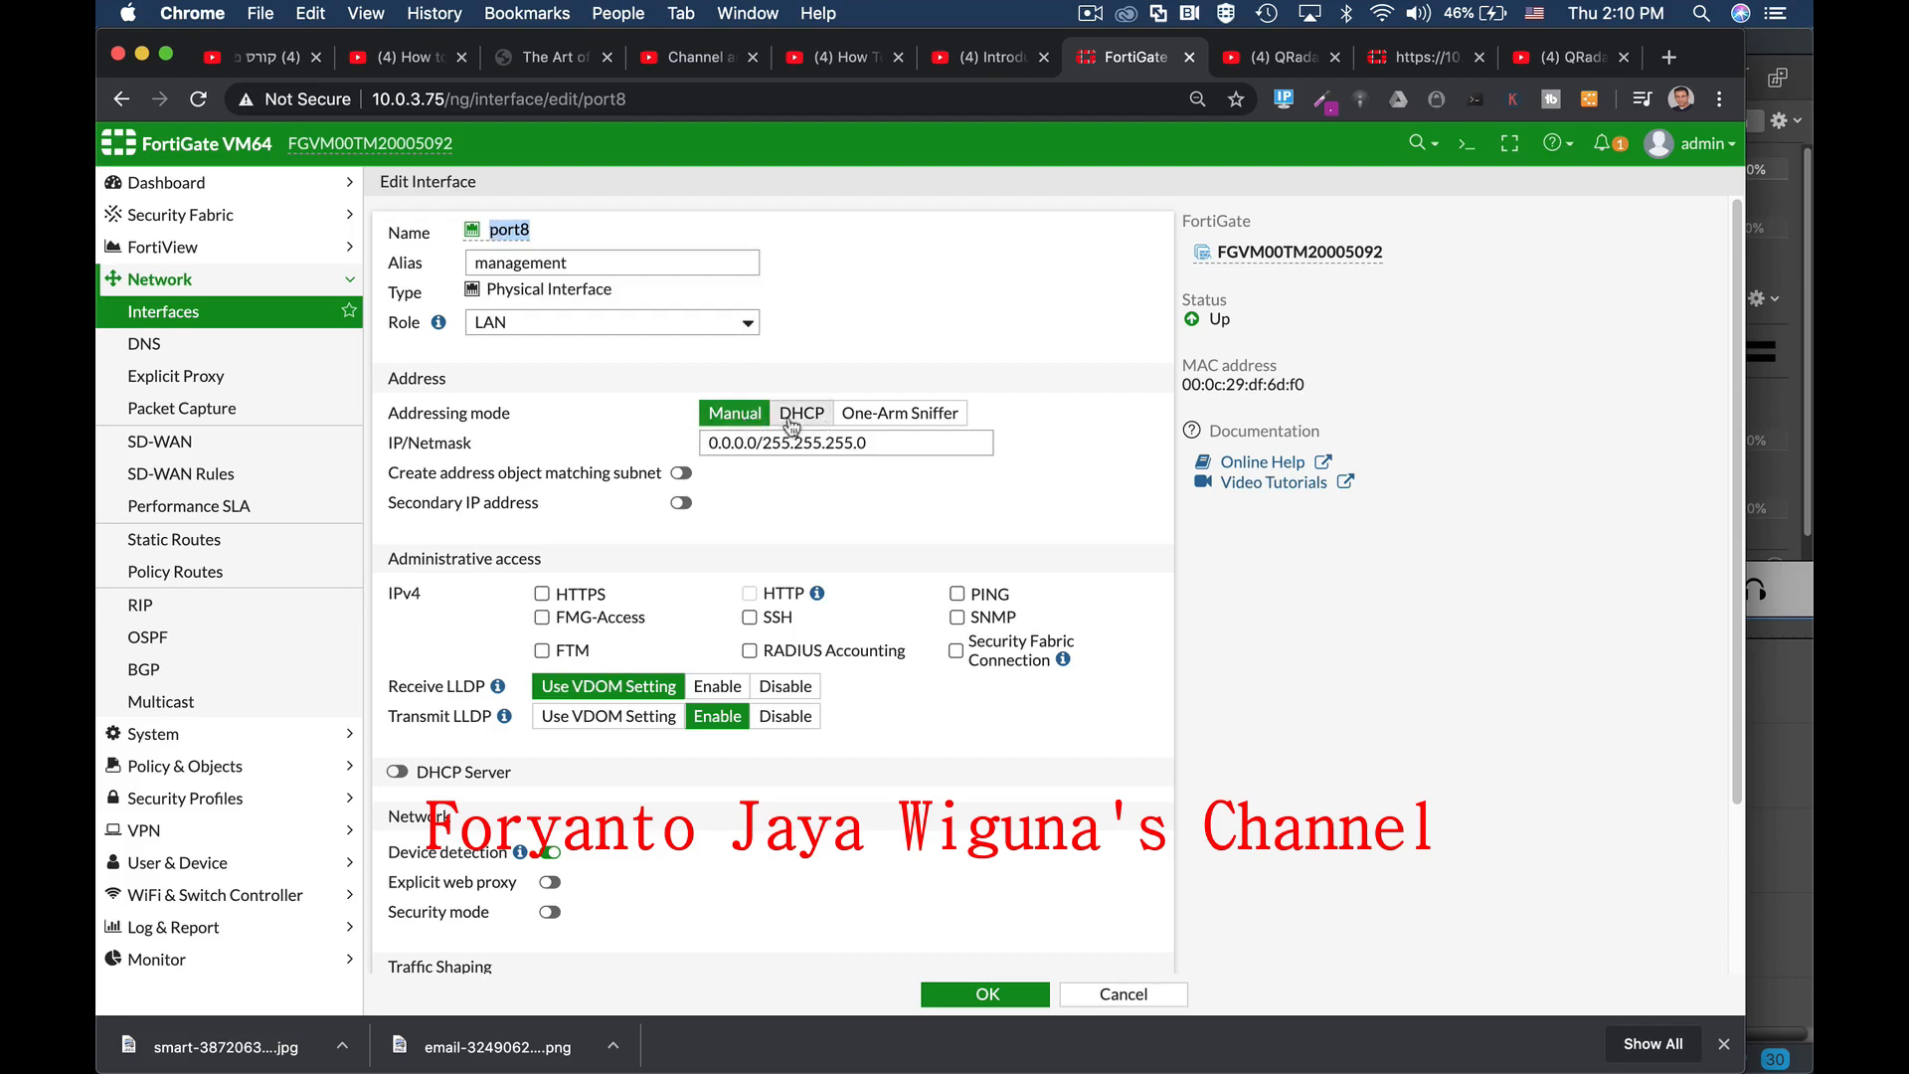
left_click_drag(873, 443, 668, 457)
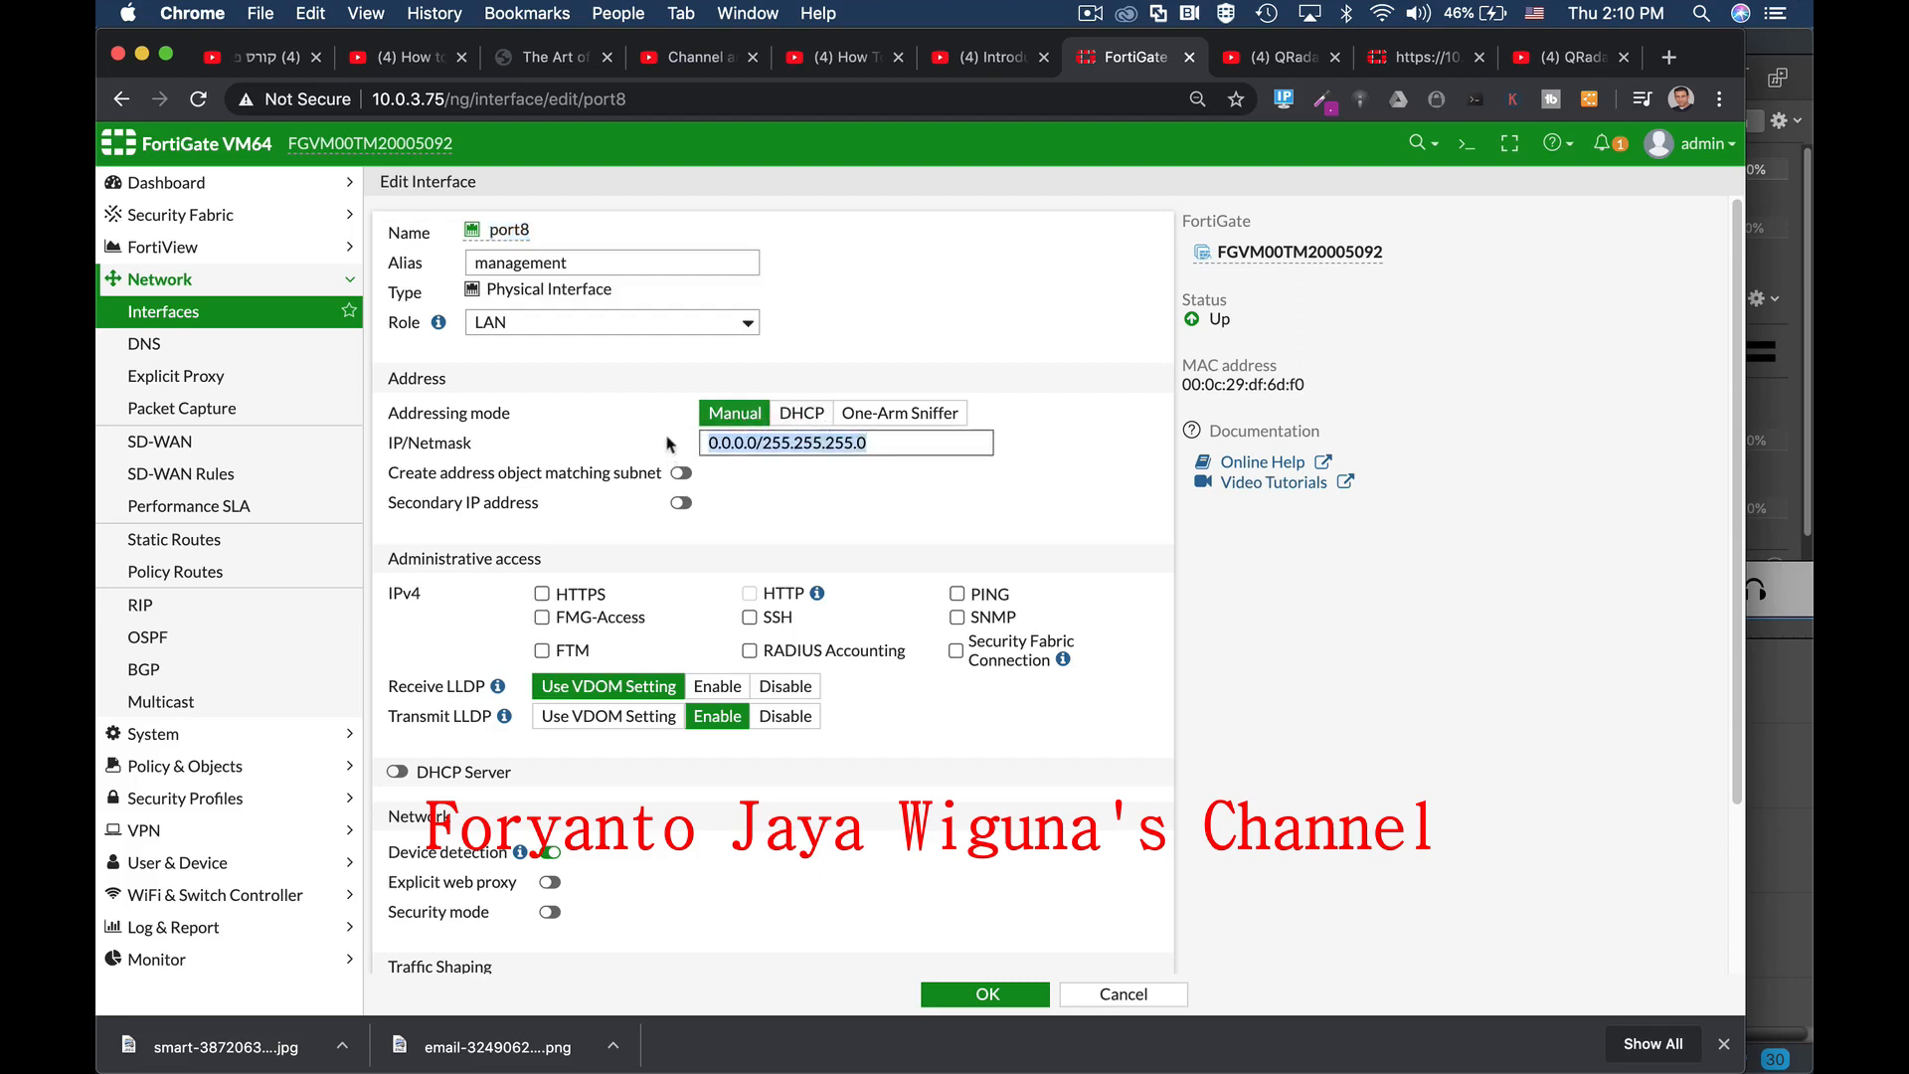
Step: Enter 192.168.2.1/24 as port8's IP/Netmask, highlighting the 192.168.2 network portion
type("192.168.2.1")
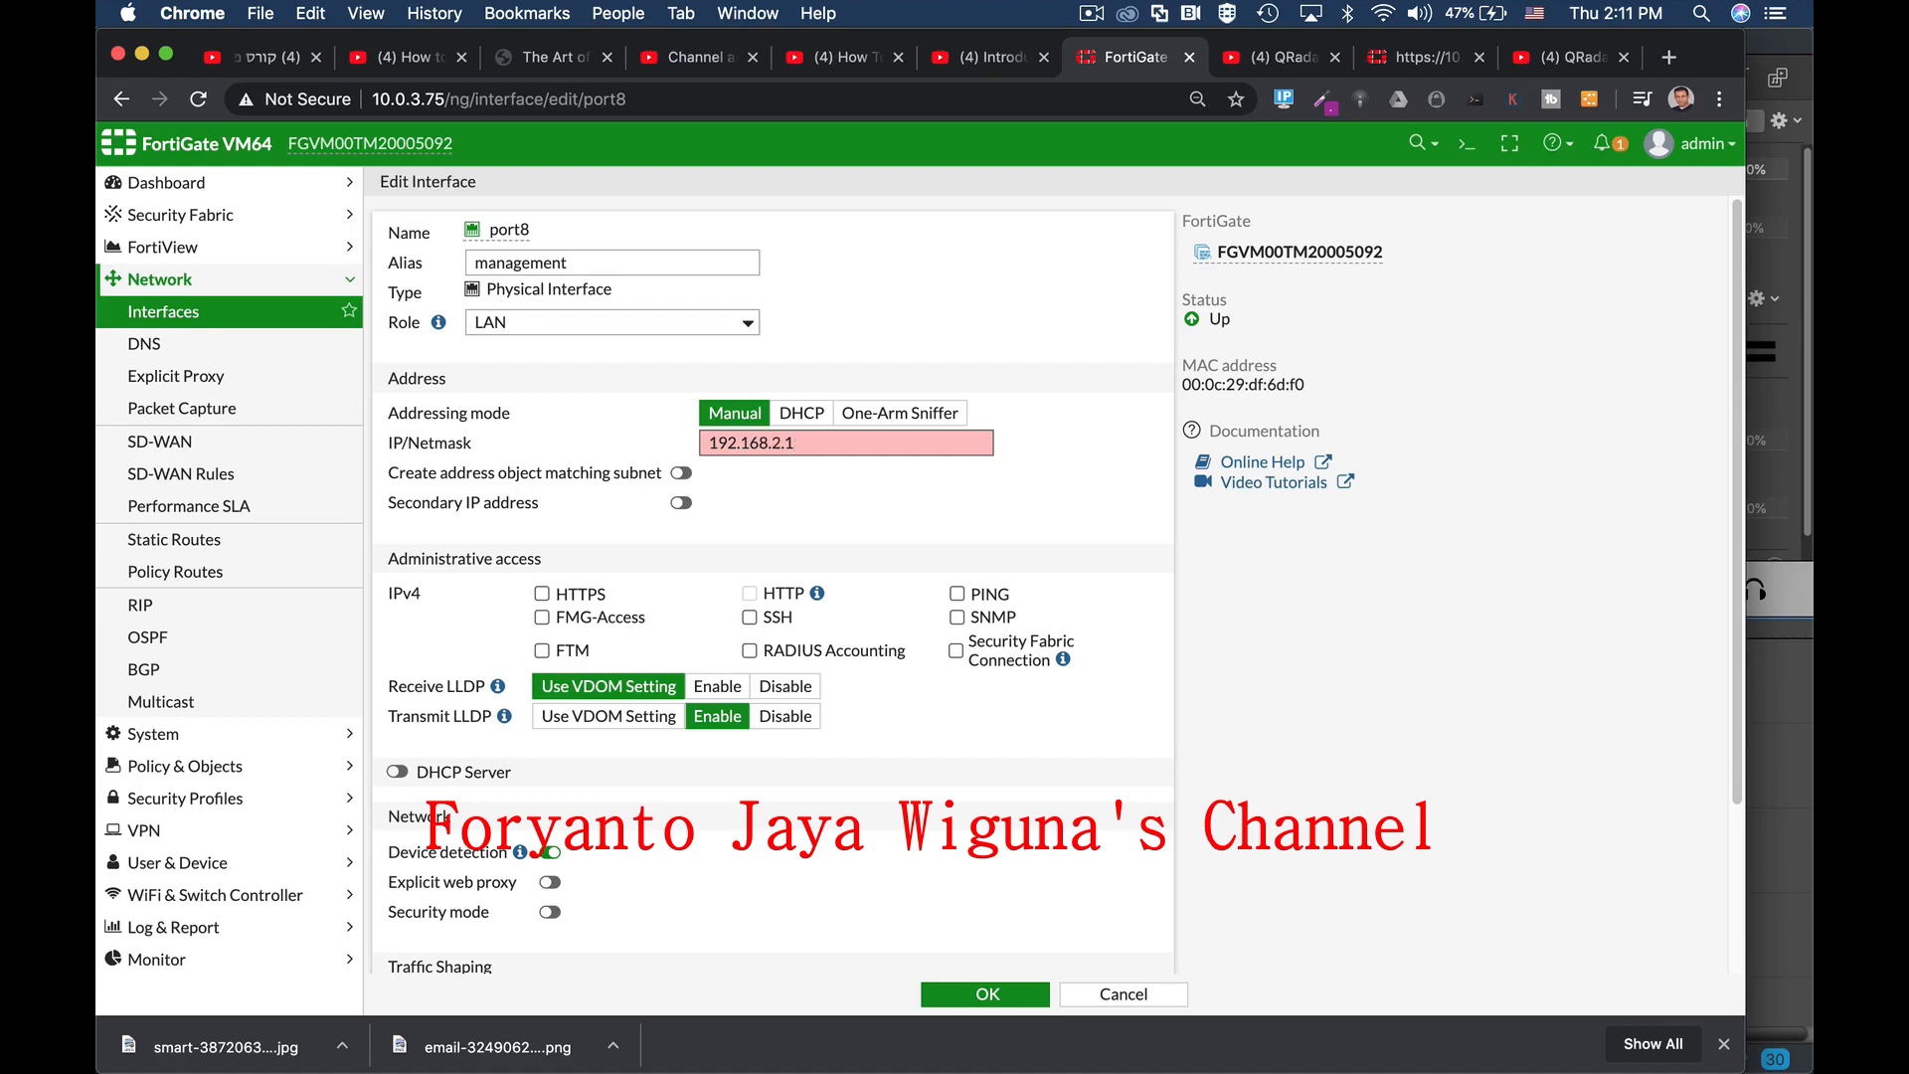
type("/24")
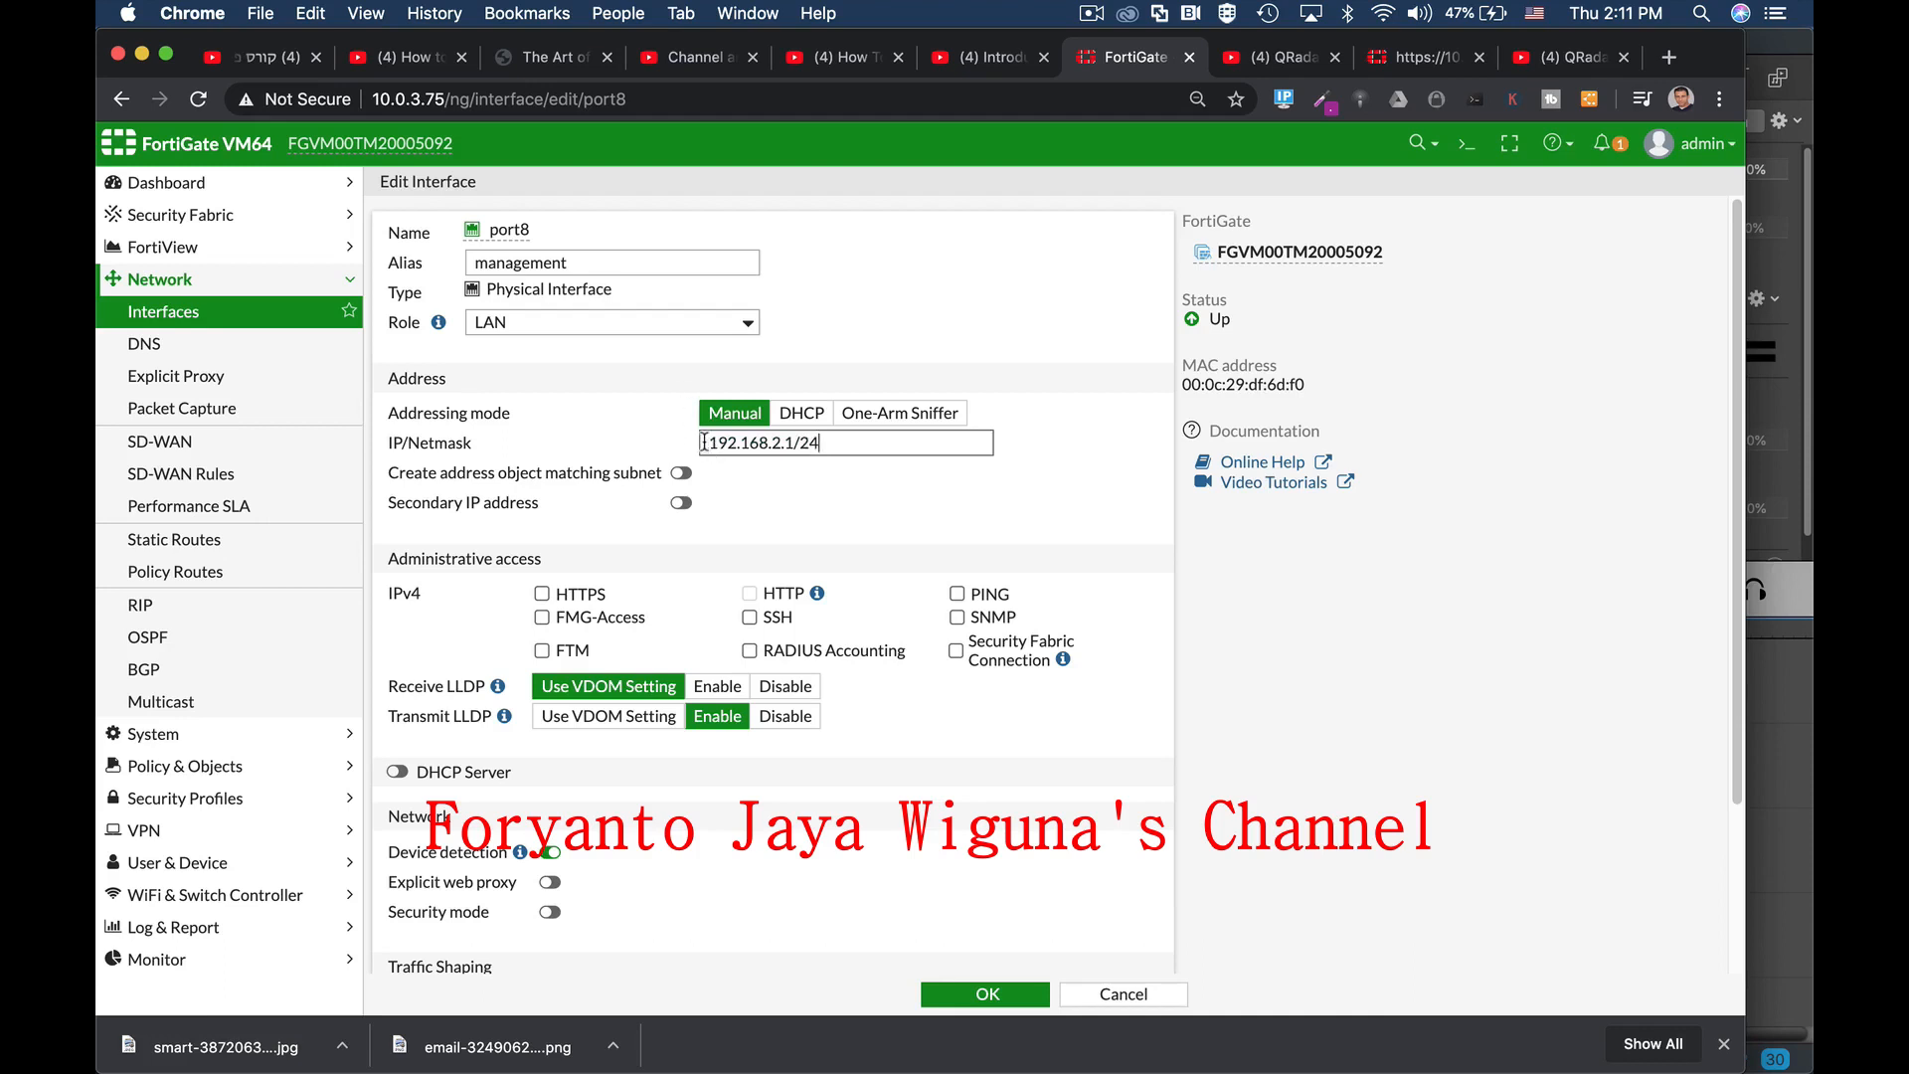
left_click_drag(704, 442, 789, 442)
left_click_drag(712, 445, 789, 444)
left_click_drag(775, 443, 780, 460)
scroll(808, 515, "down", 3)
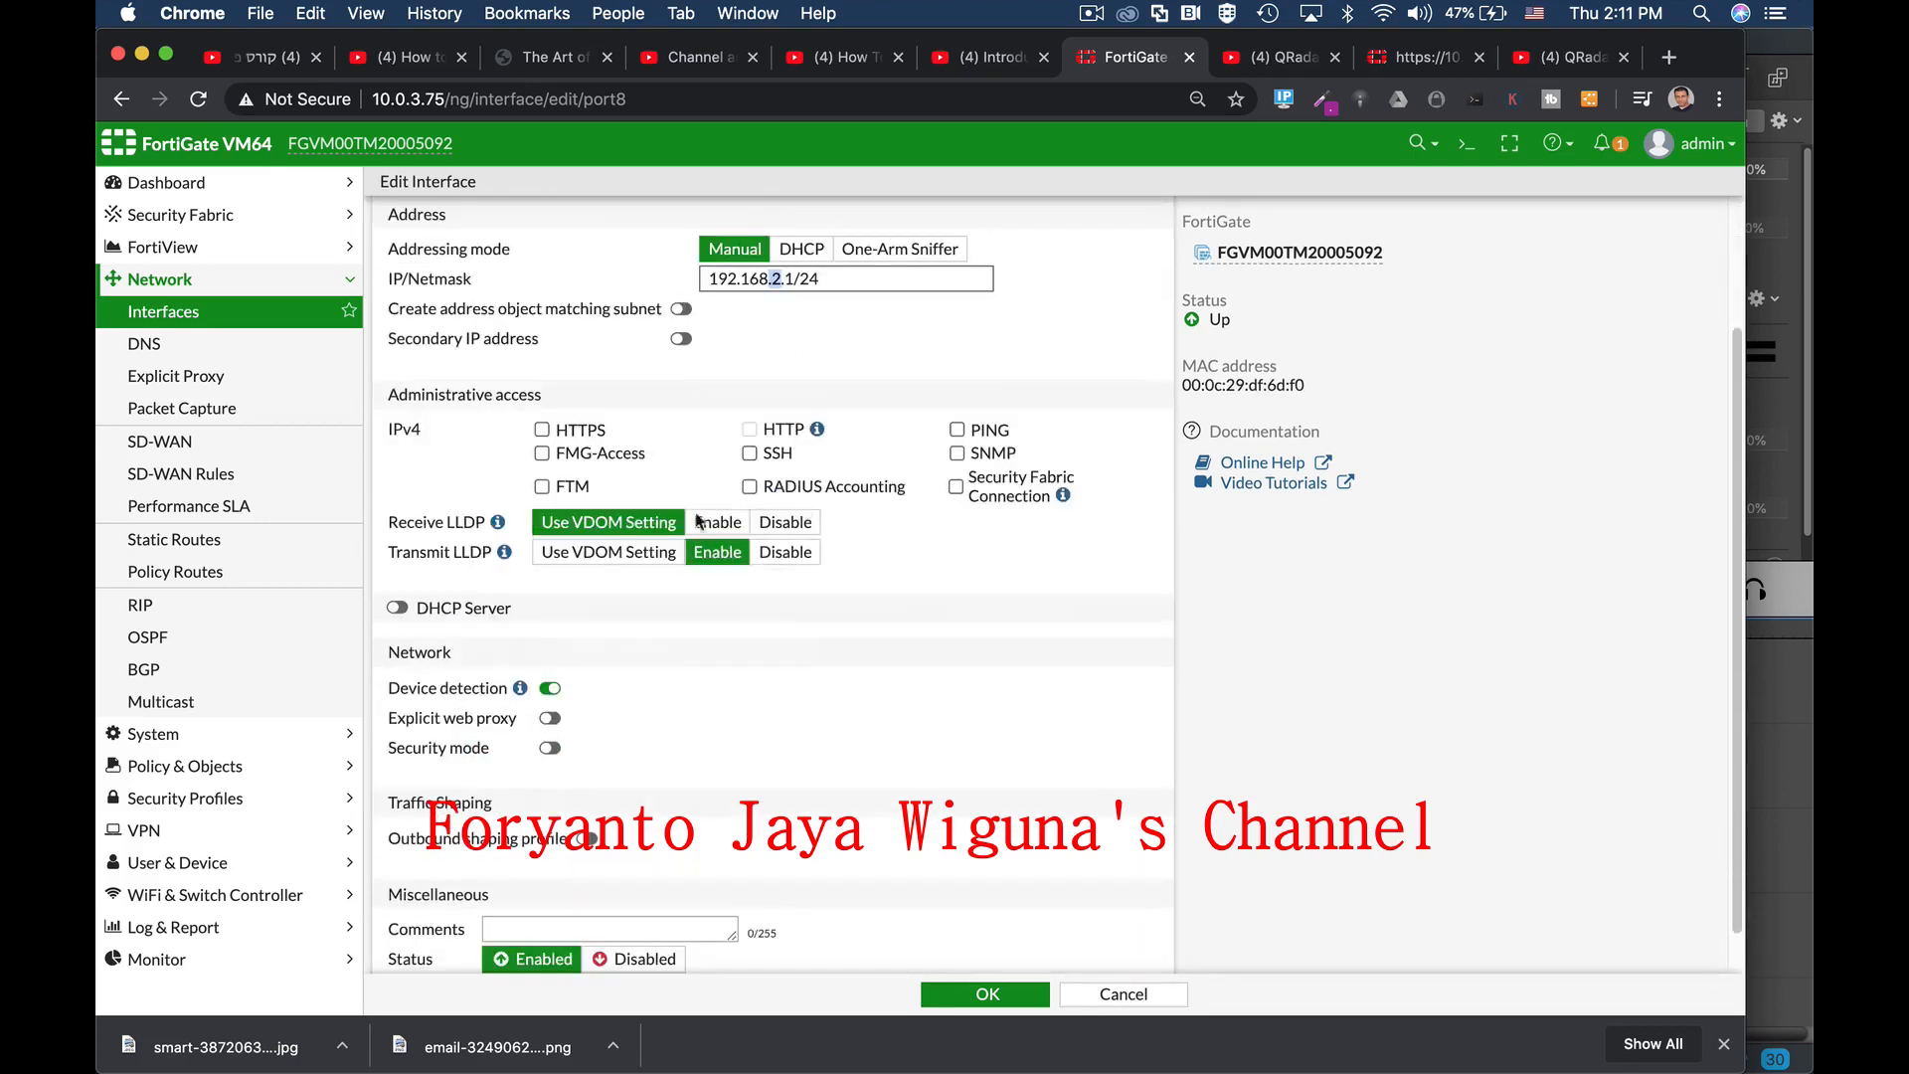
Step: Enable port8's DHCP server and allow HTTPS administrative access
left_click(396, 608)
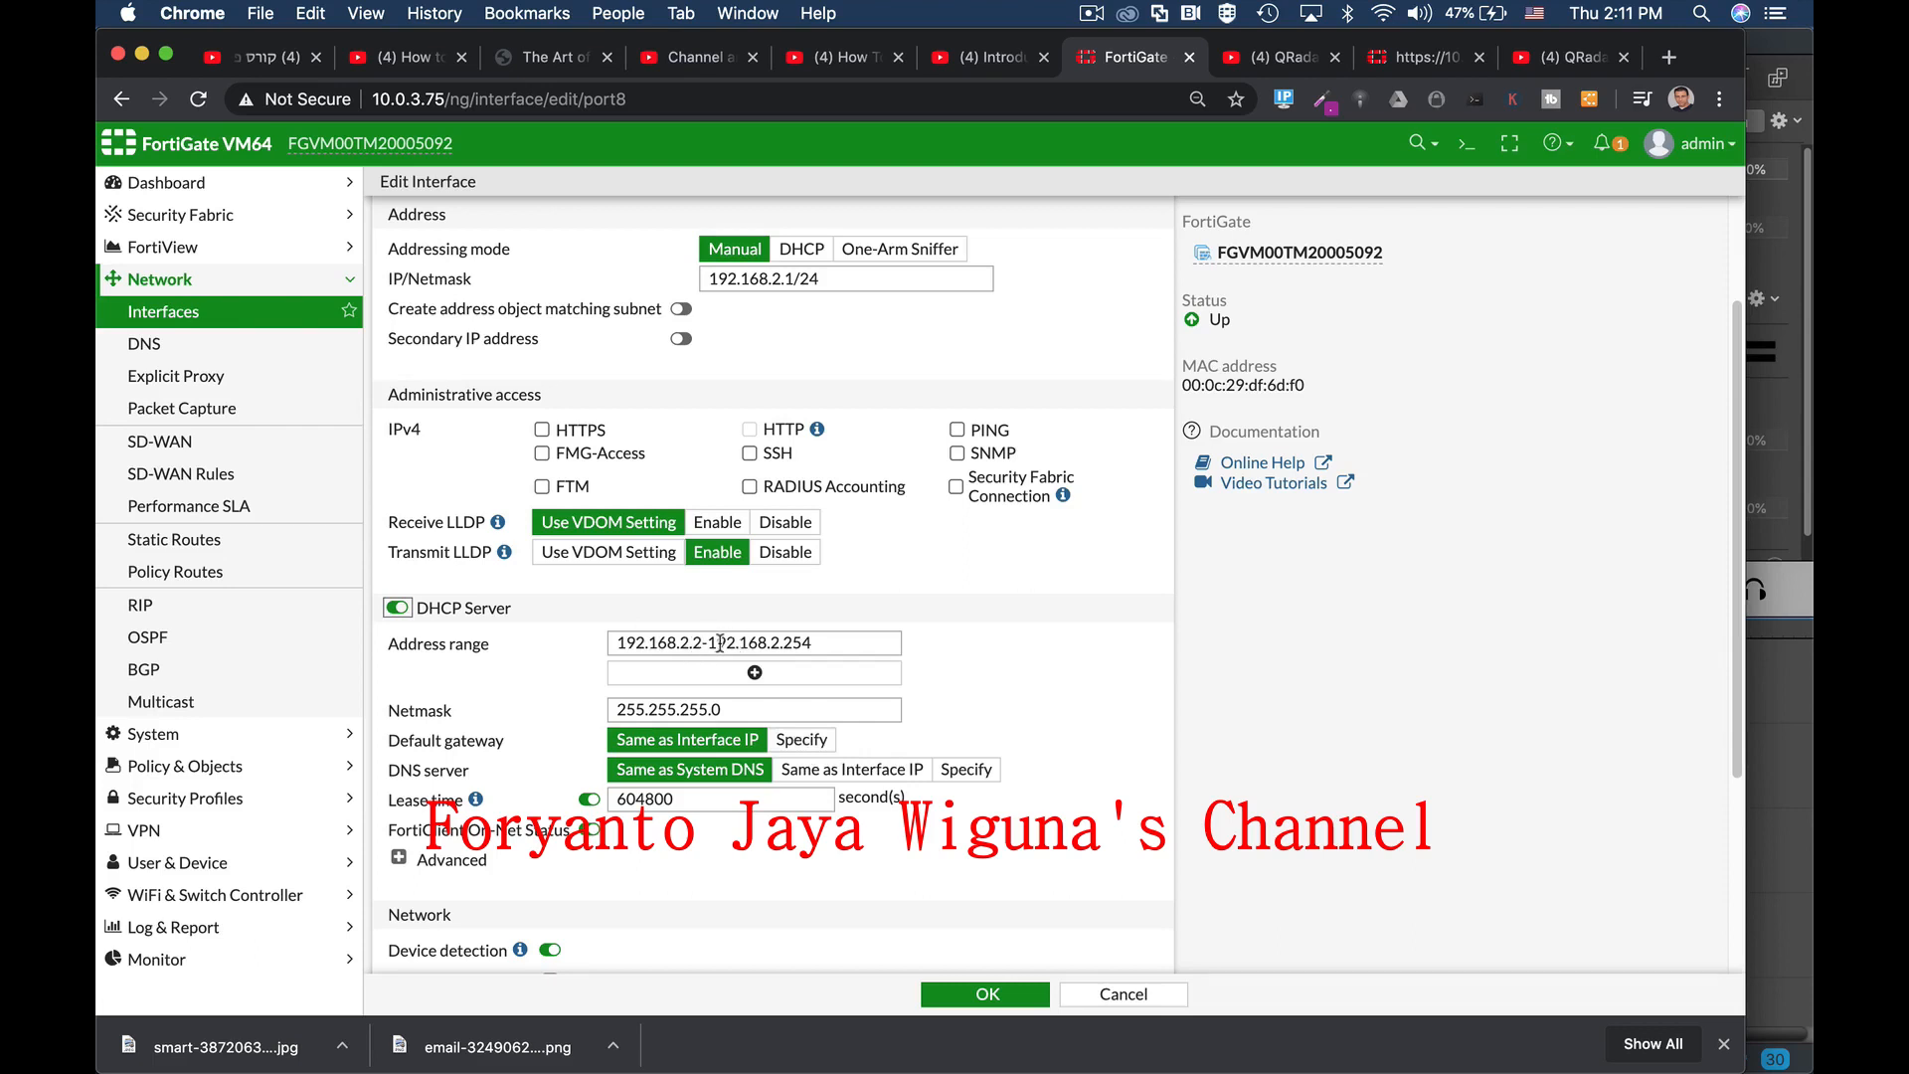
scroll(786, 596, "up", 3)
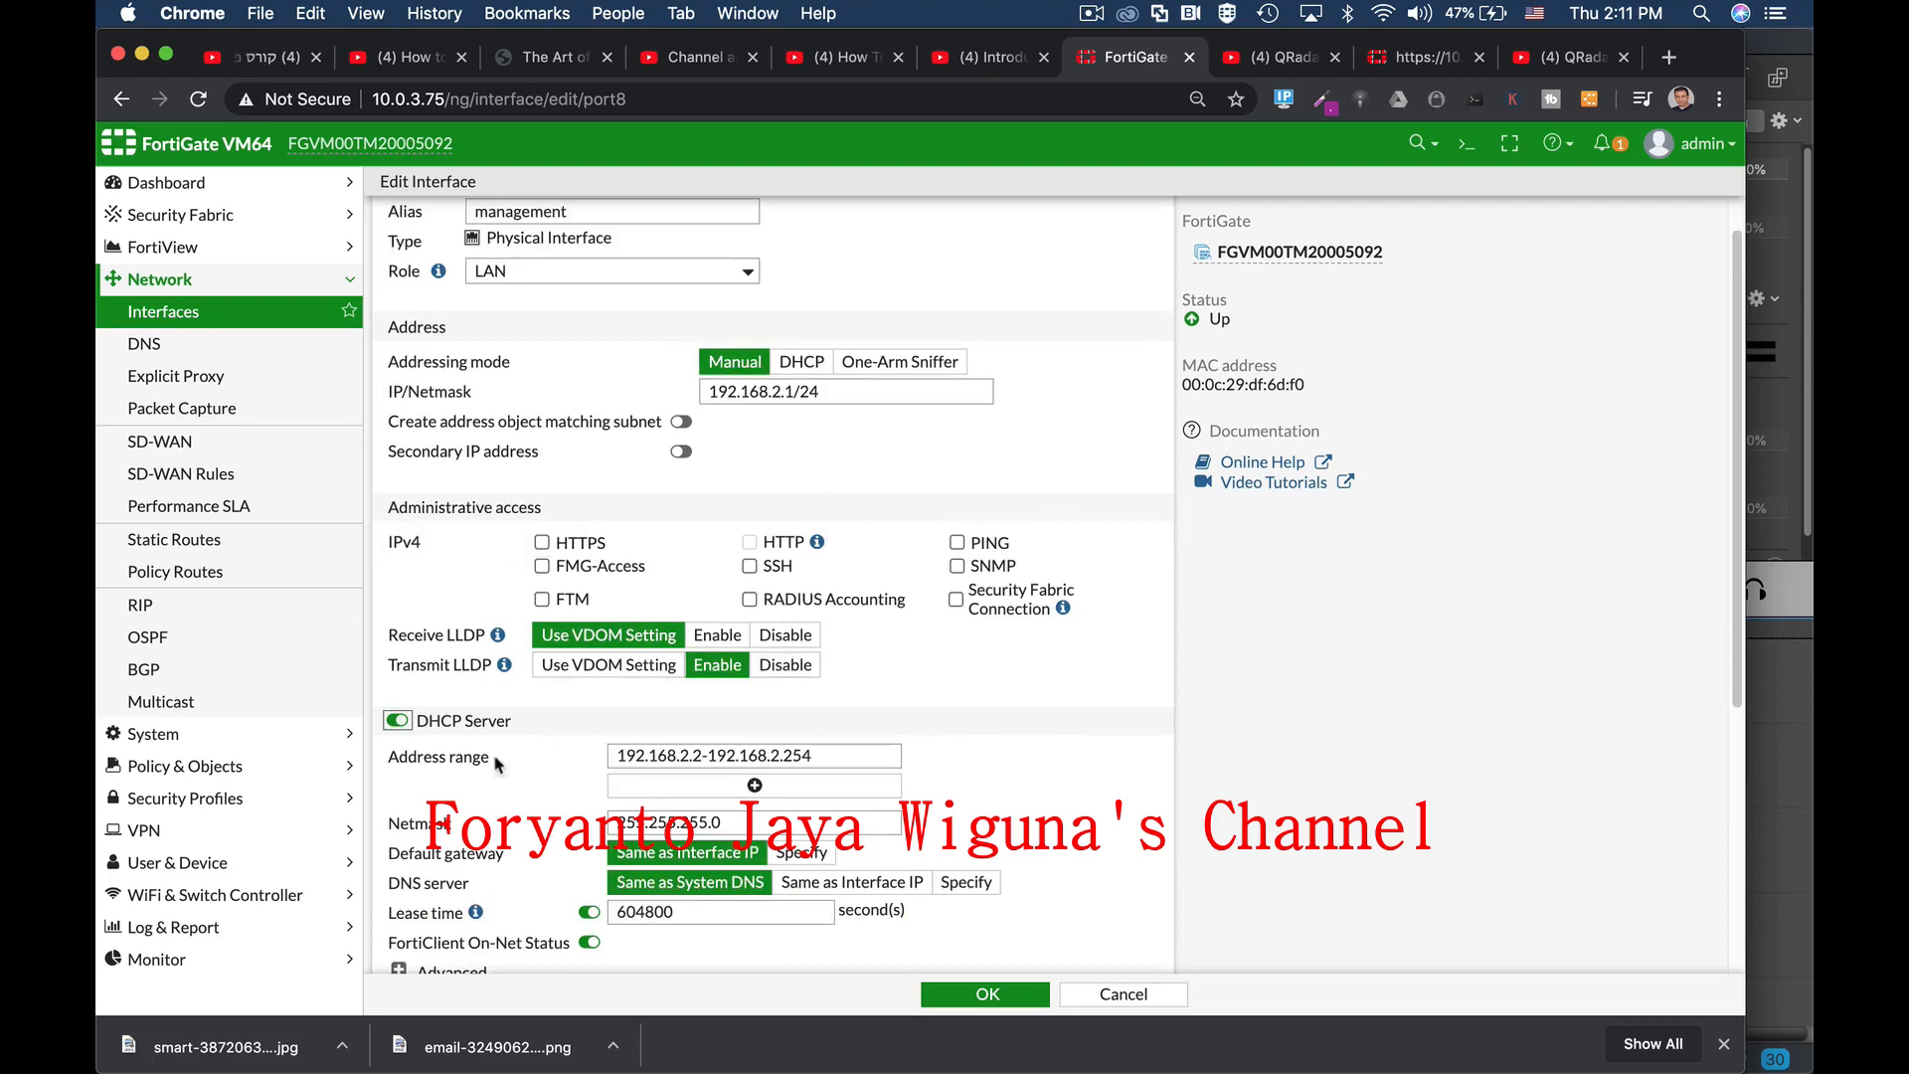
left_click(541, 546)
Step: Shorten the DHCP address range to end at 192.168.2.25 instead of .254
scroll(710, 604, "down", 4)
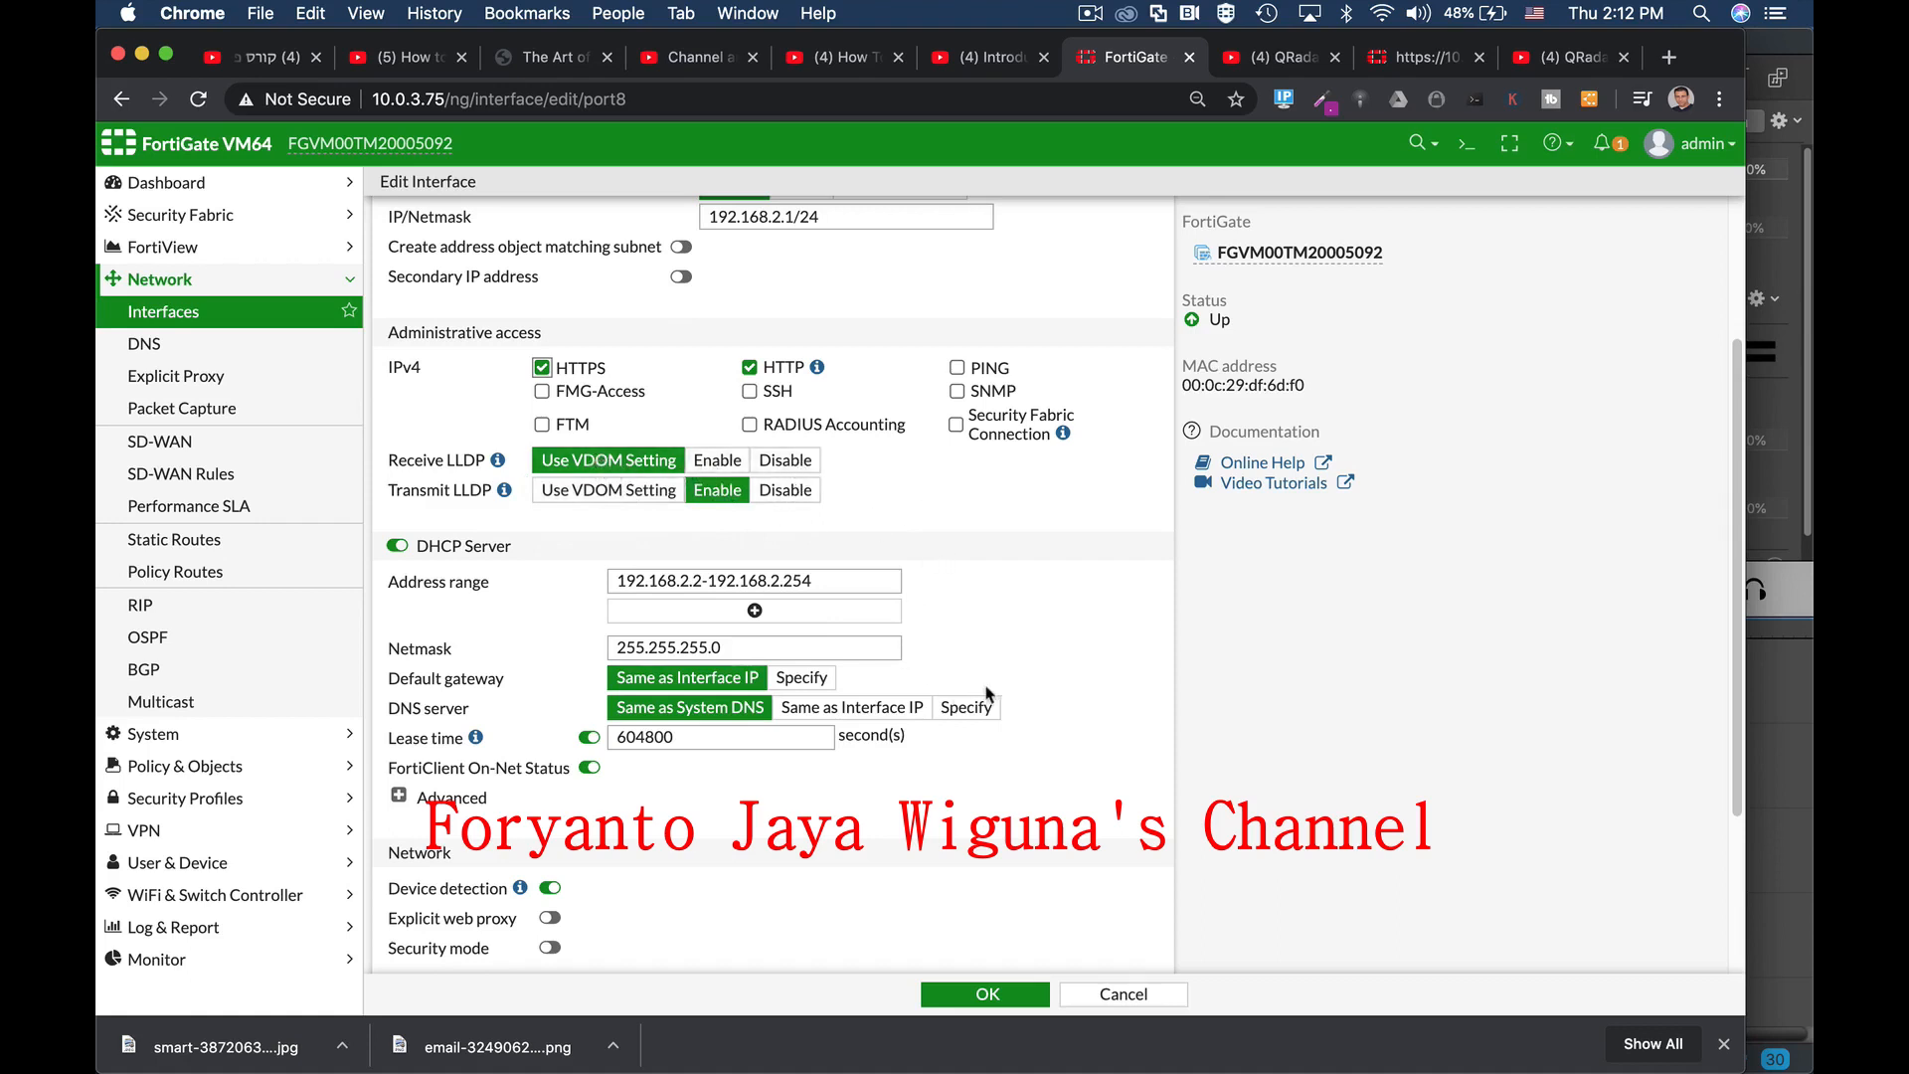
scroll(973, 683, "down", 3)
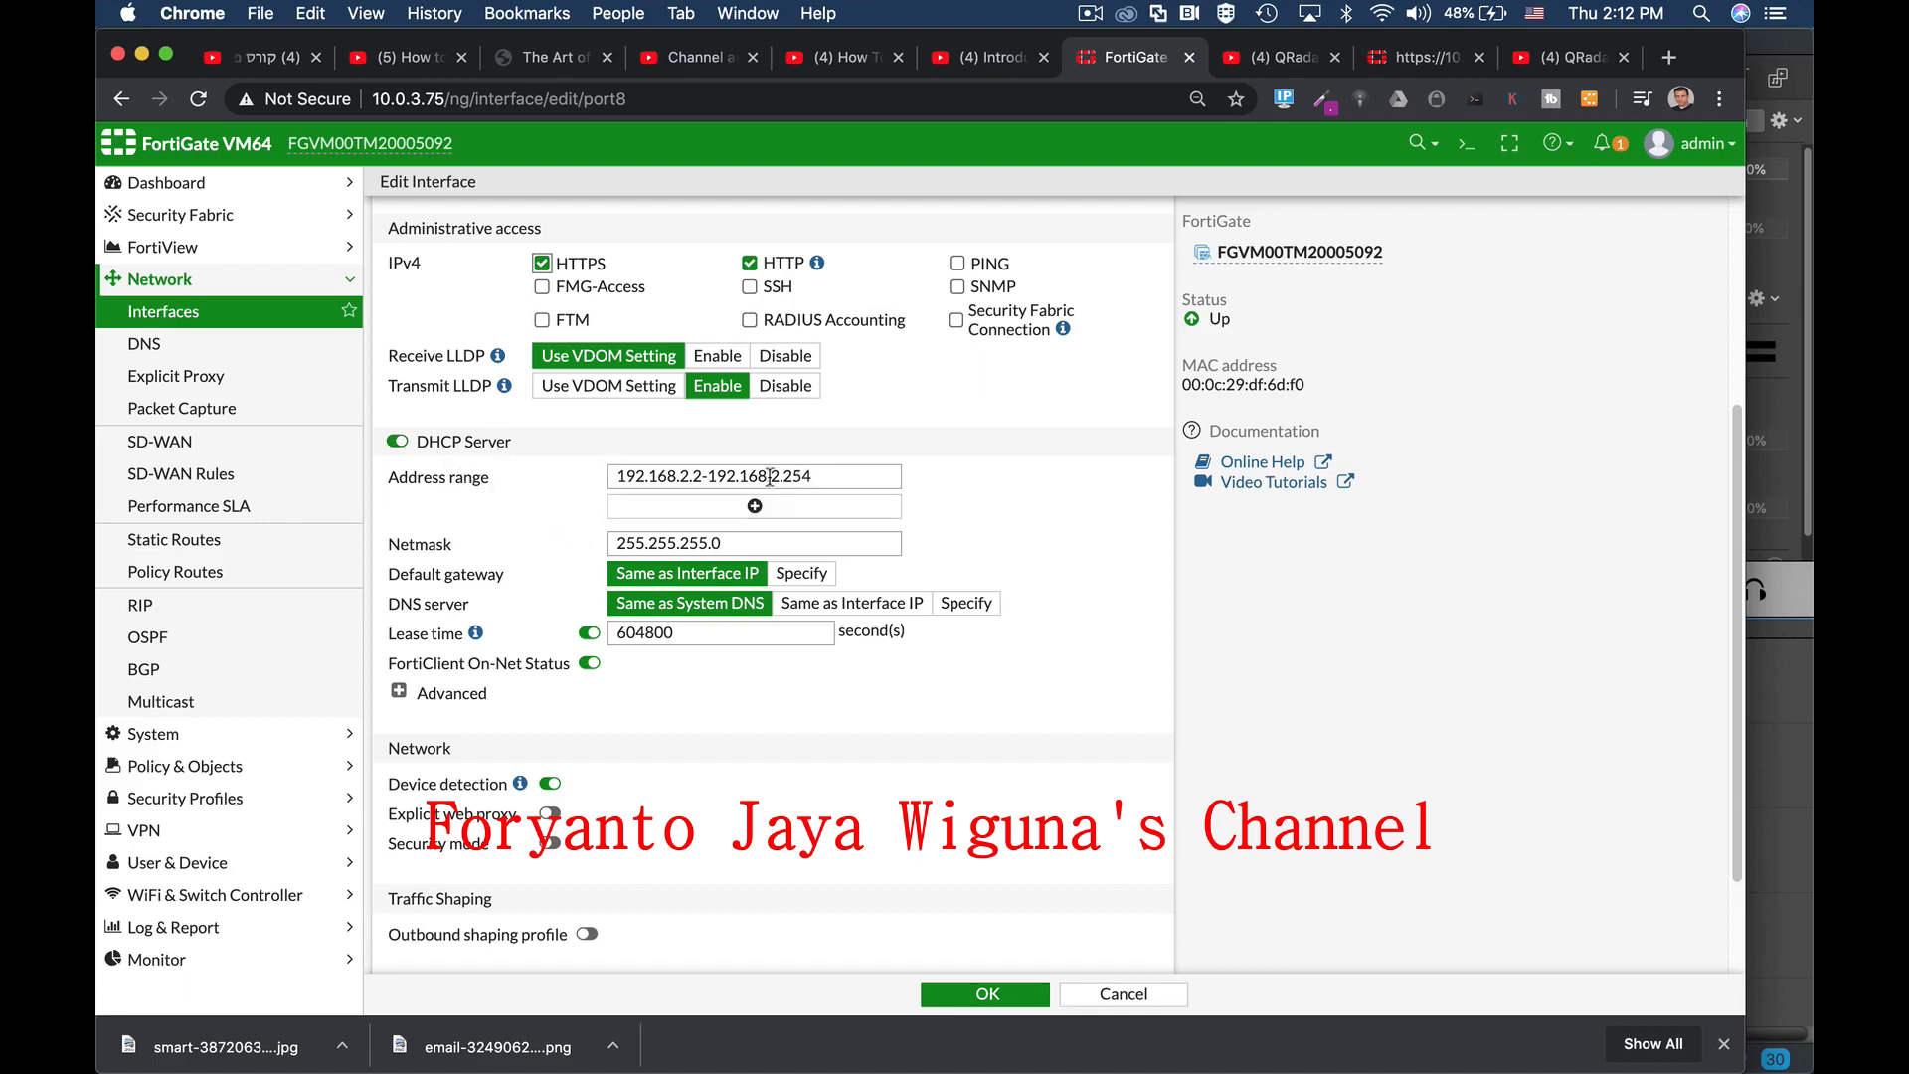
left_click_drag(793, 476, 826, 481)
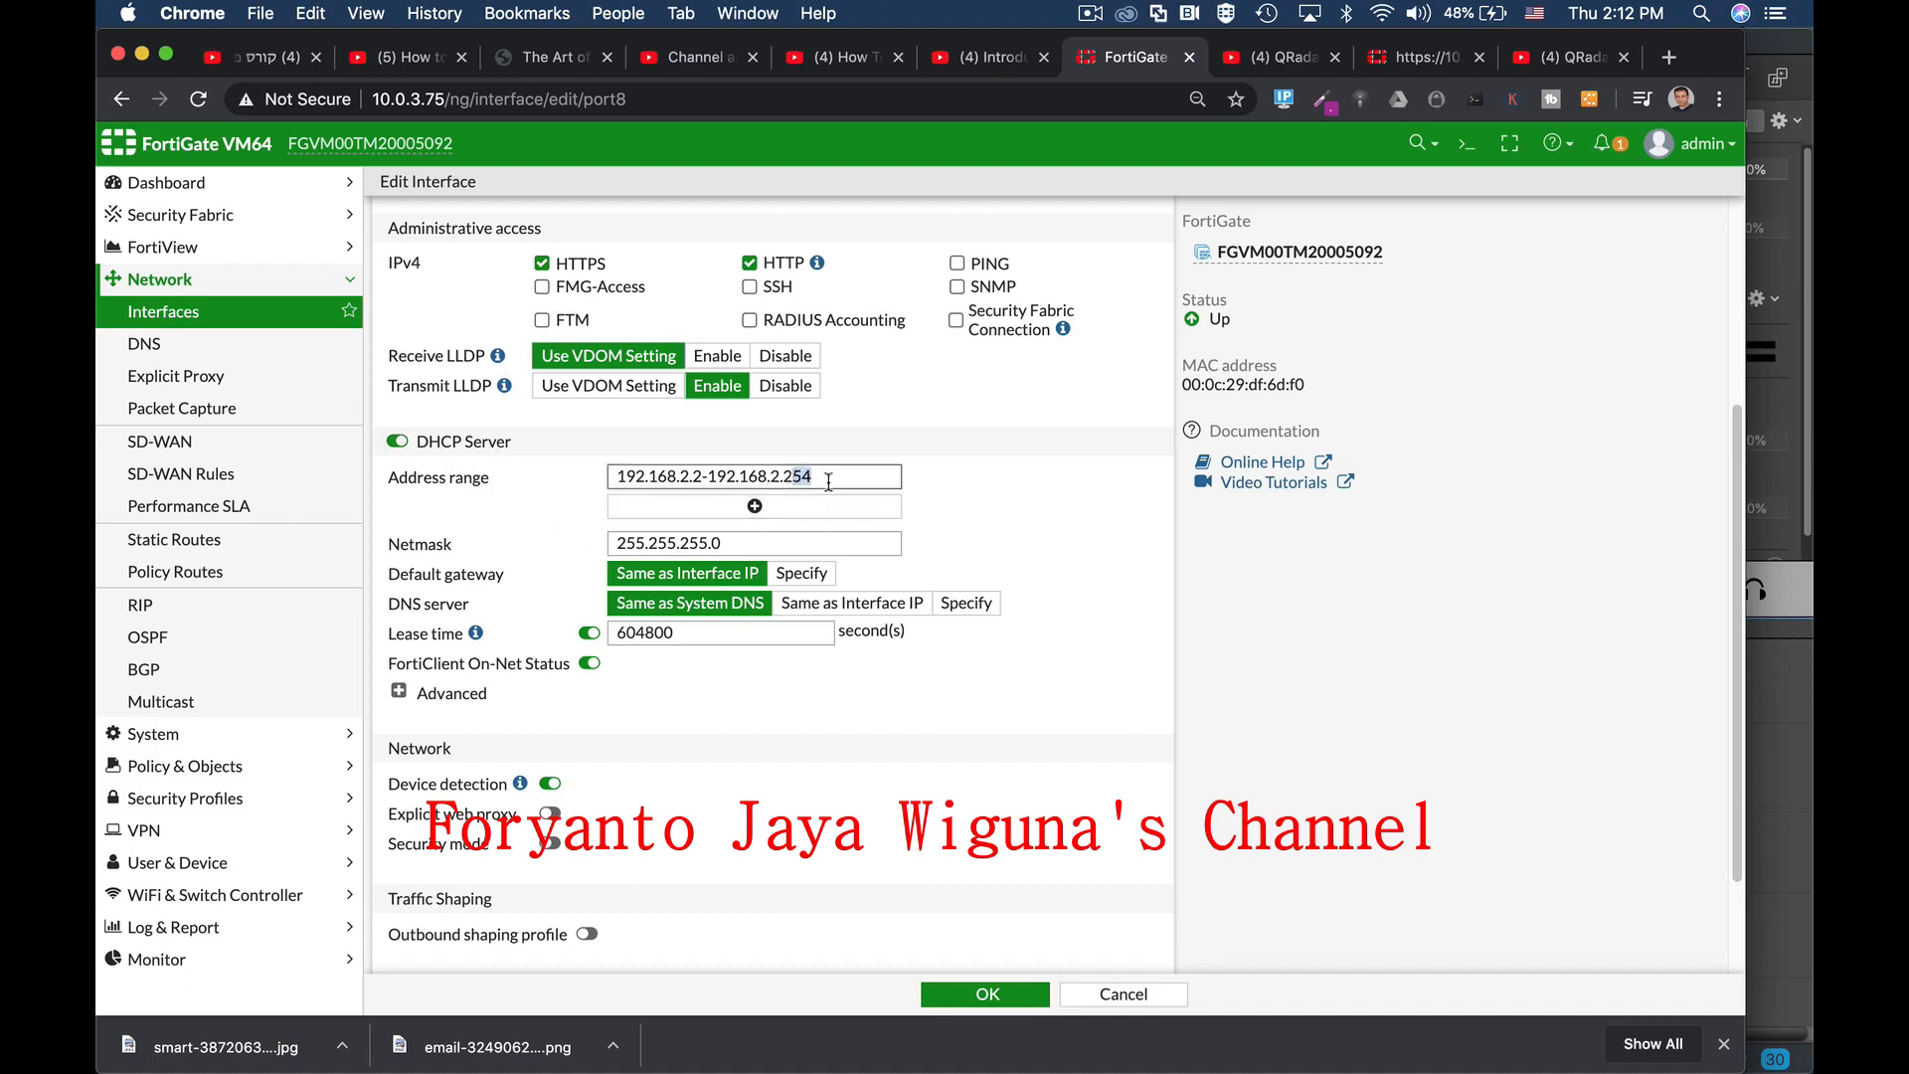
type("5")
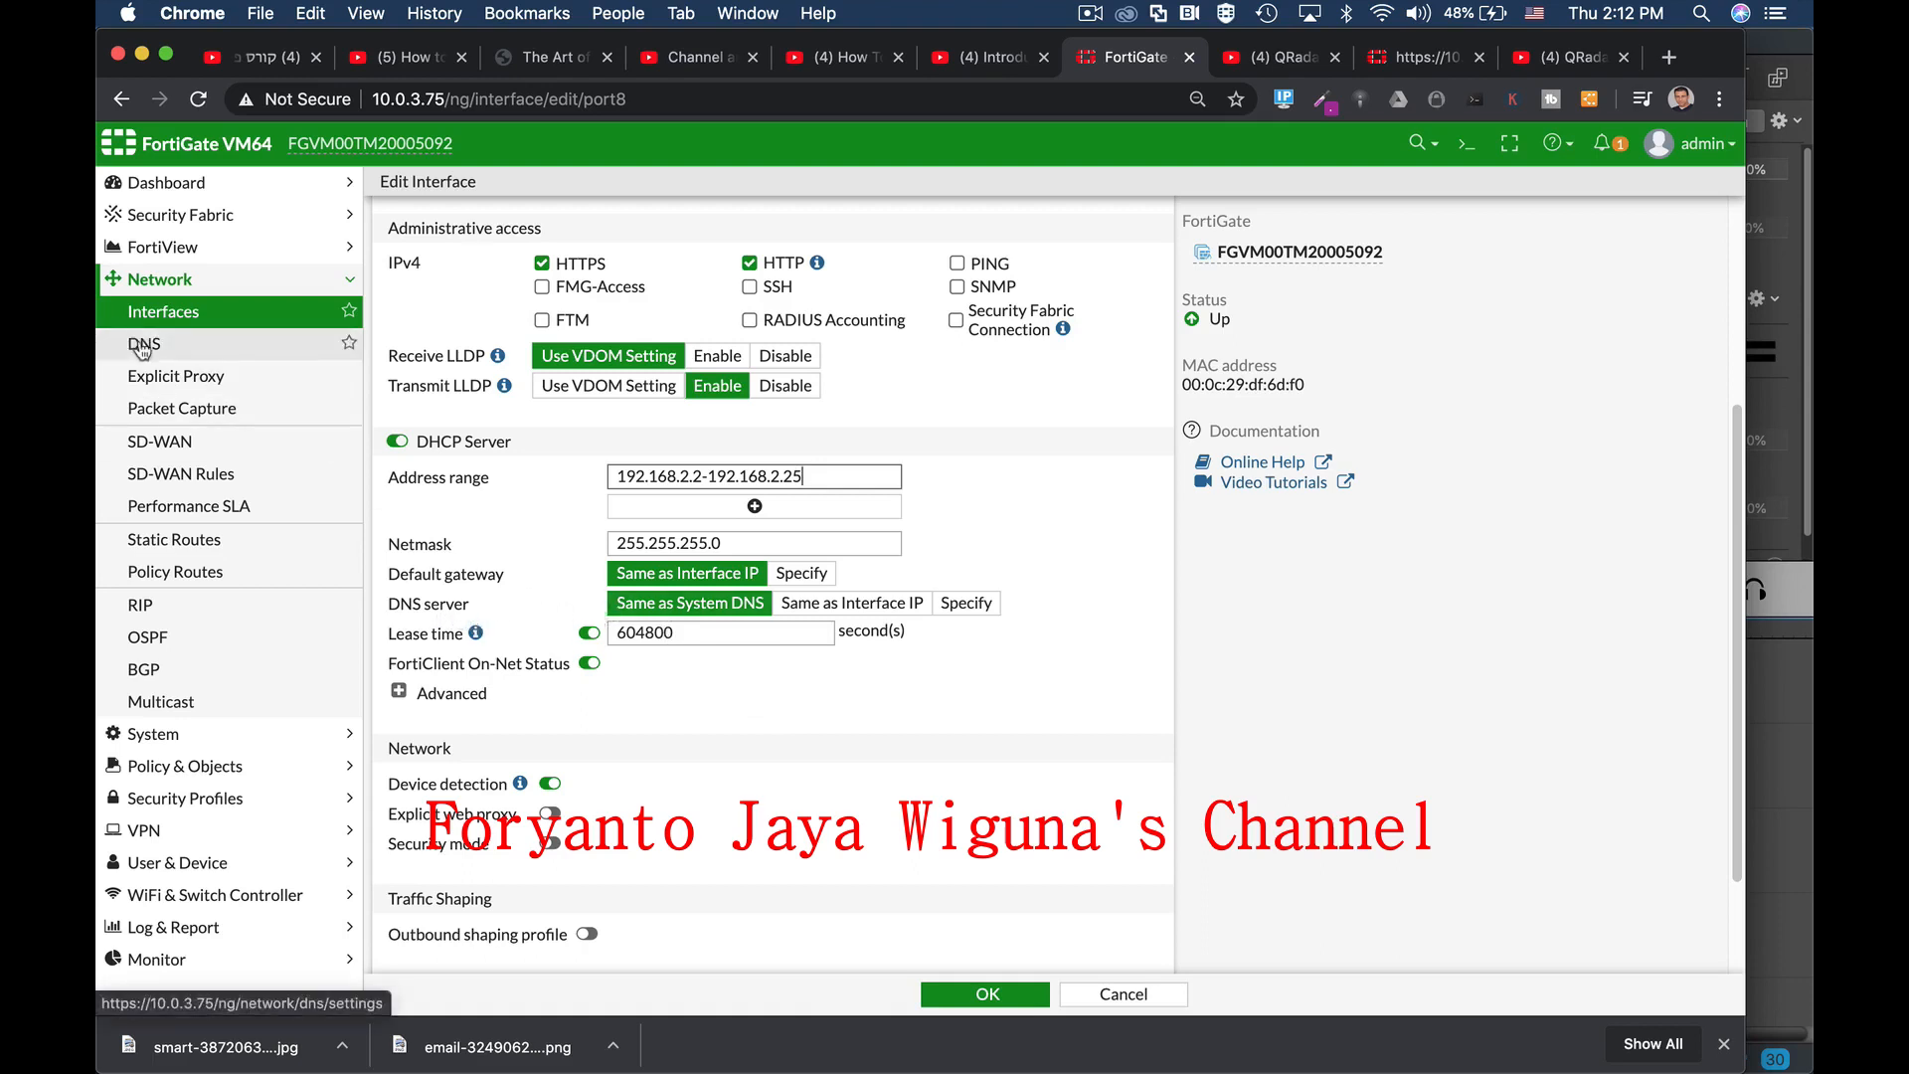
Step: Specify 8.8.8.8 as the DNS server handed to DHCP clients
left_click(957, 604)
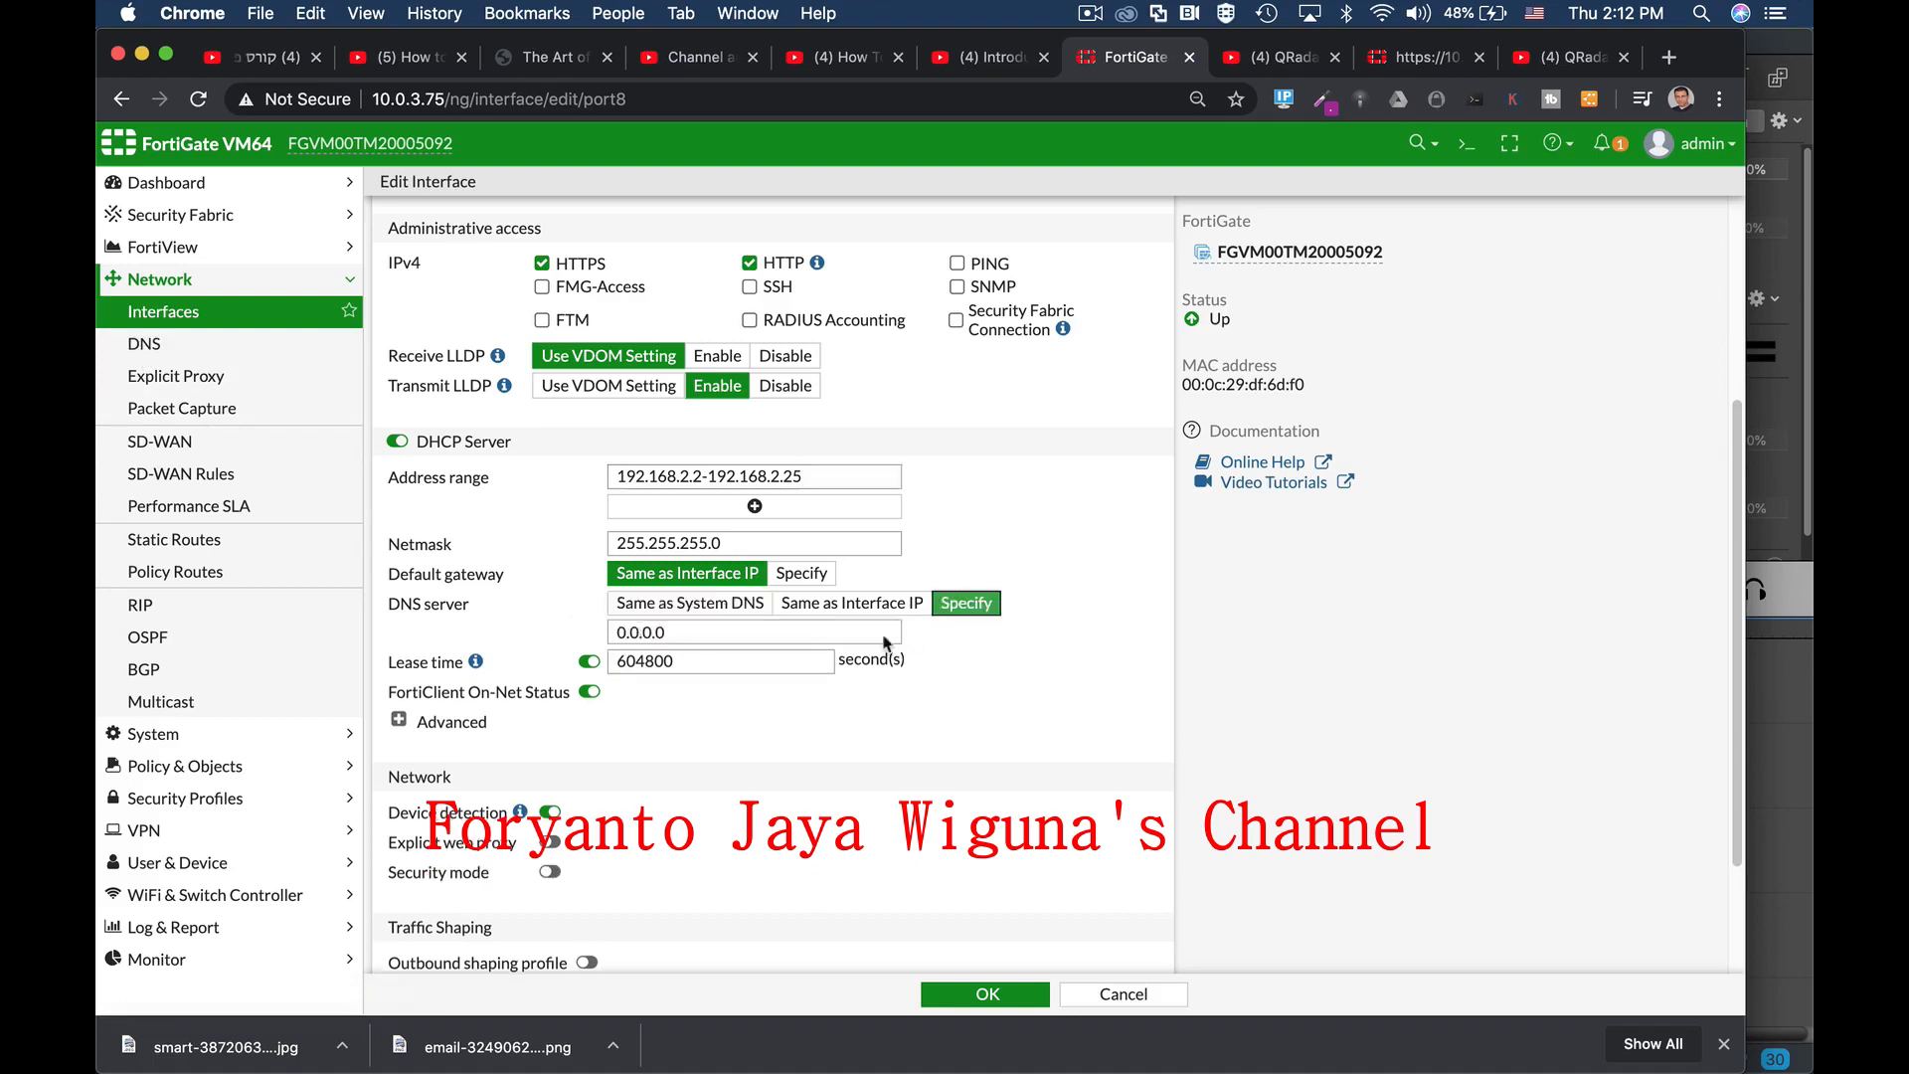
left_click_drag(716, 632, 553, 637)
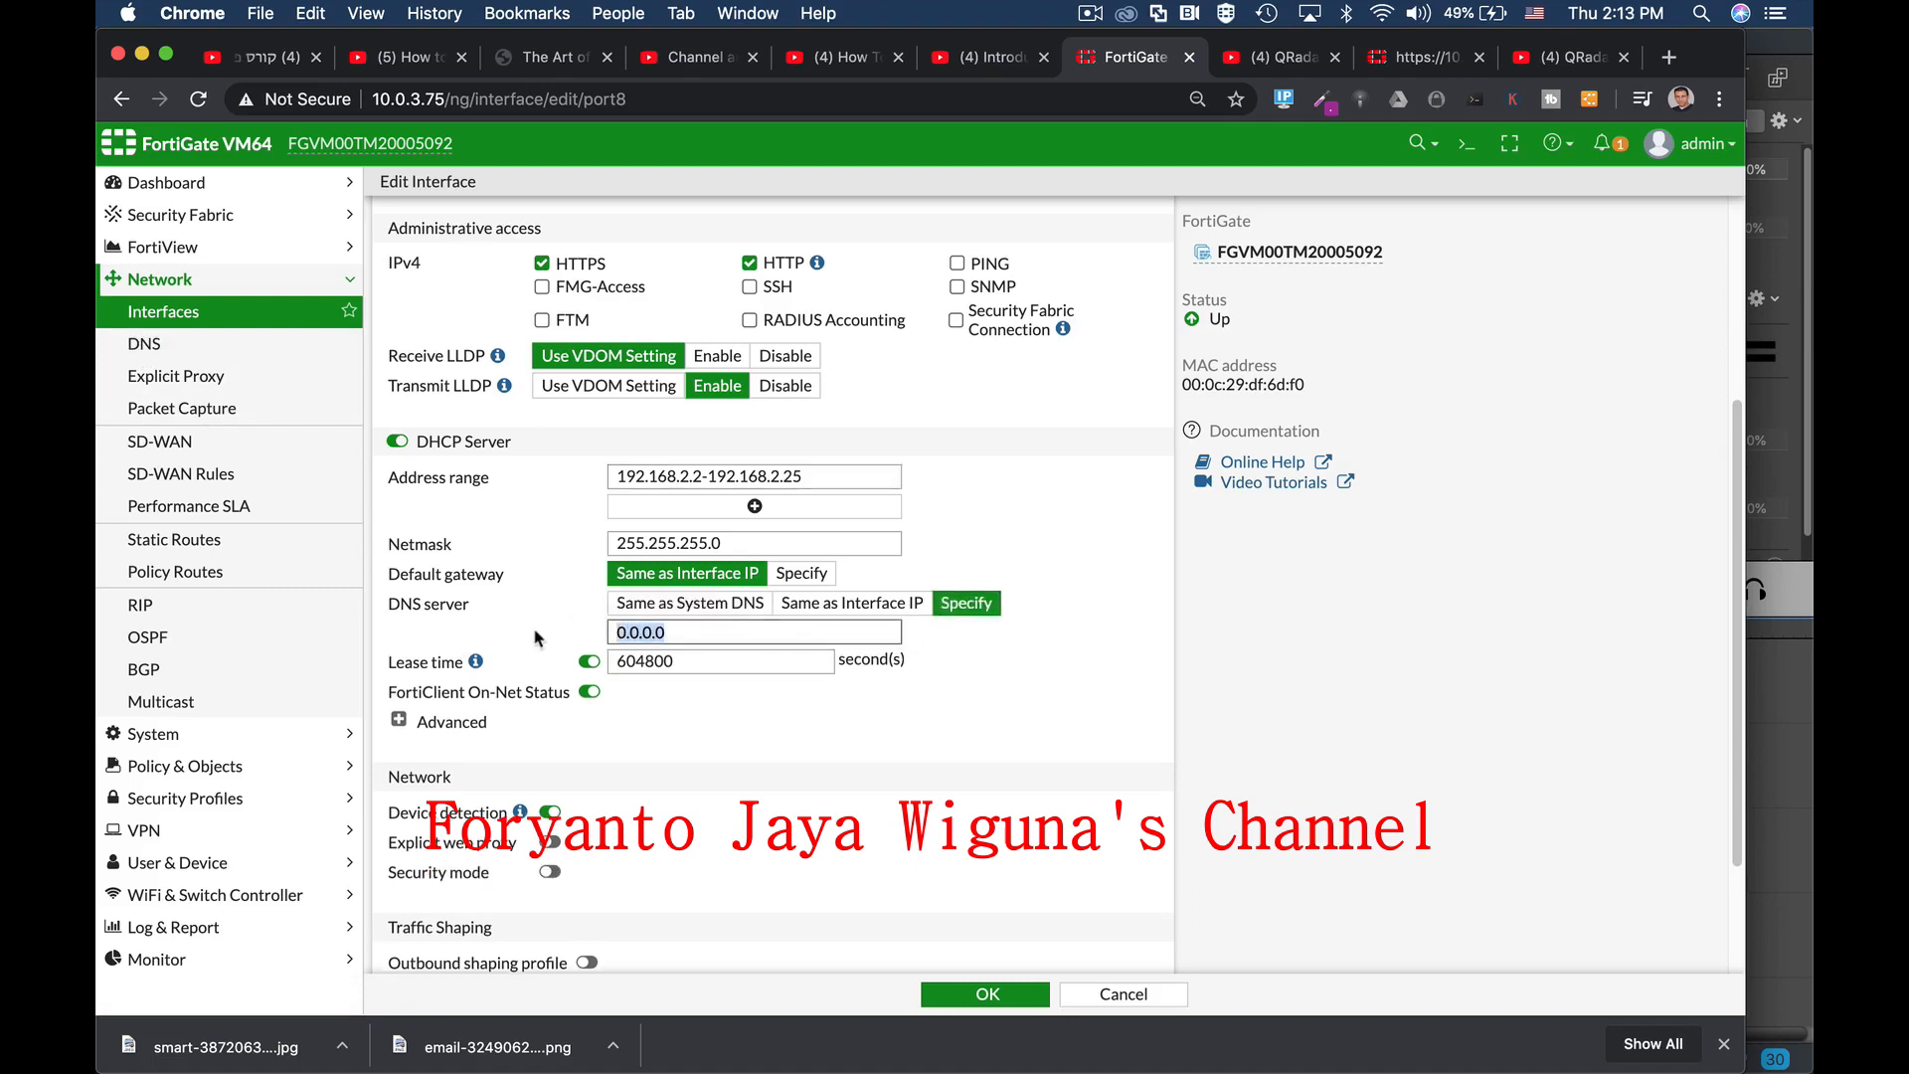
type("8.8.8.")
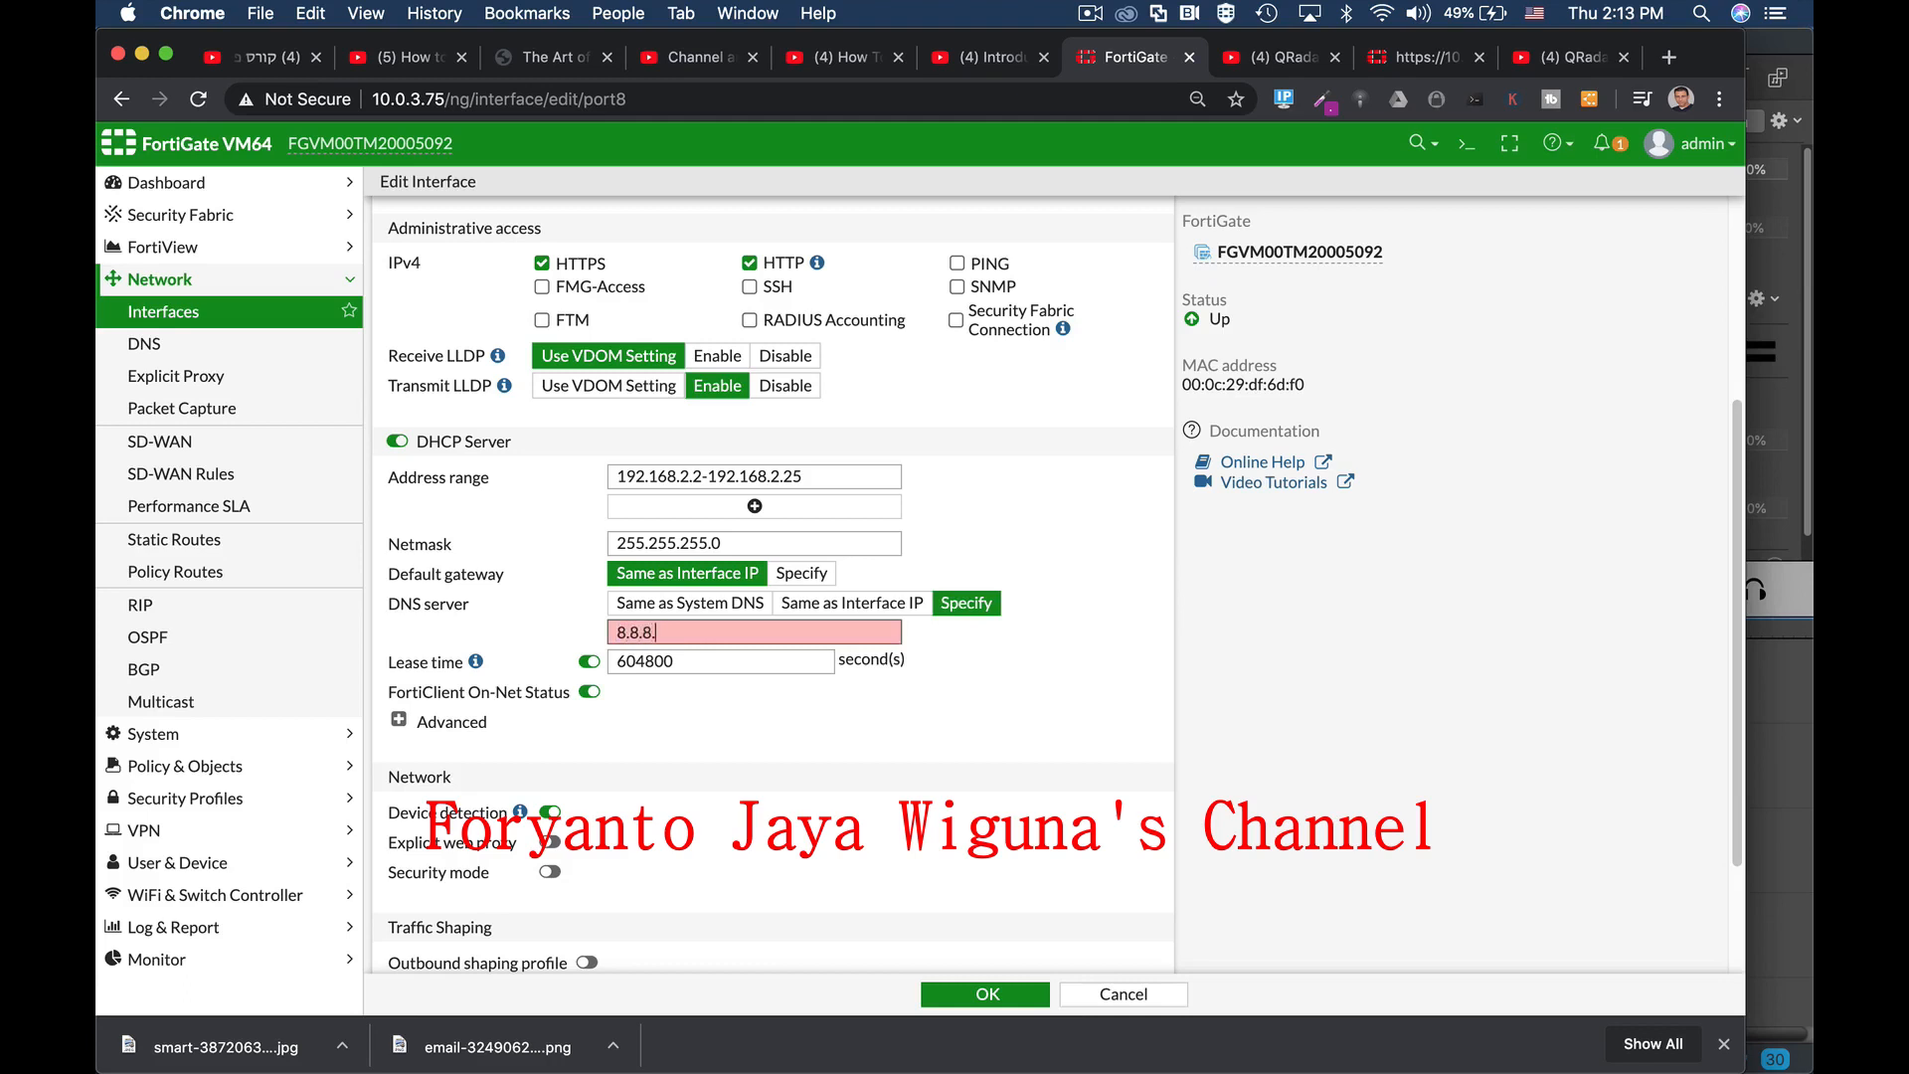
type("8")
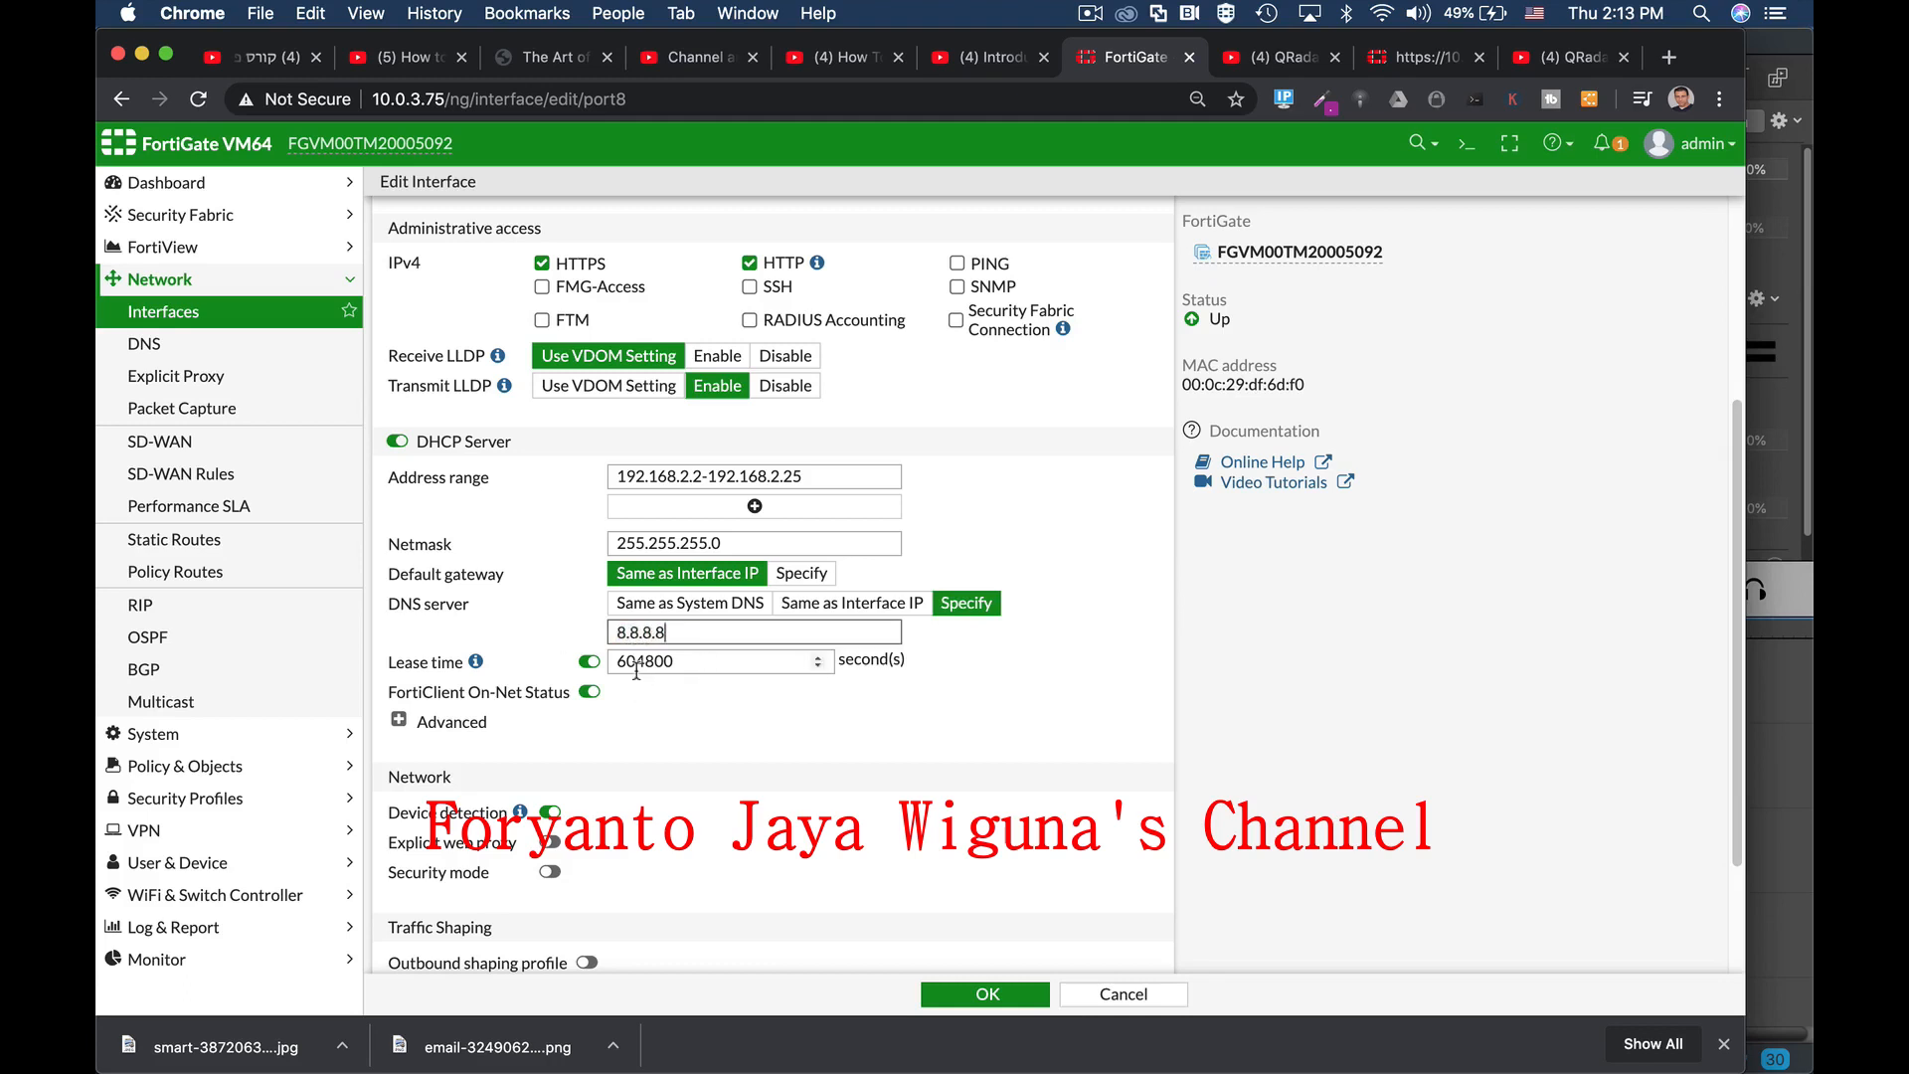
left_click_drag(616, 662, 692, 663)
Step: Reveal the advanced DHCP options, try Relay mode, then switch back to Server mode
left_click(400, 720)
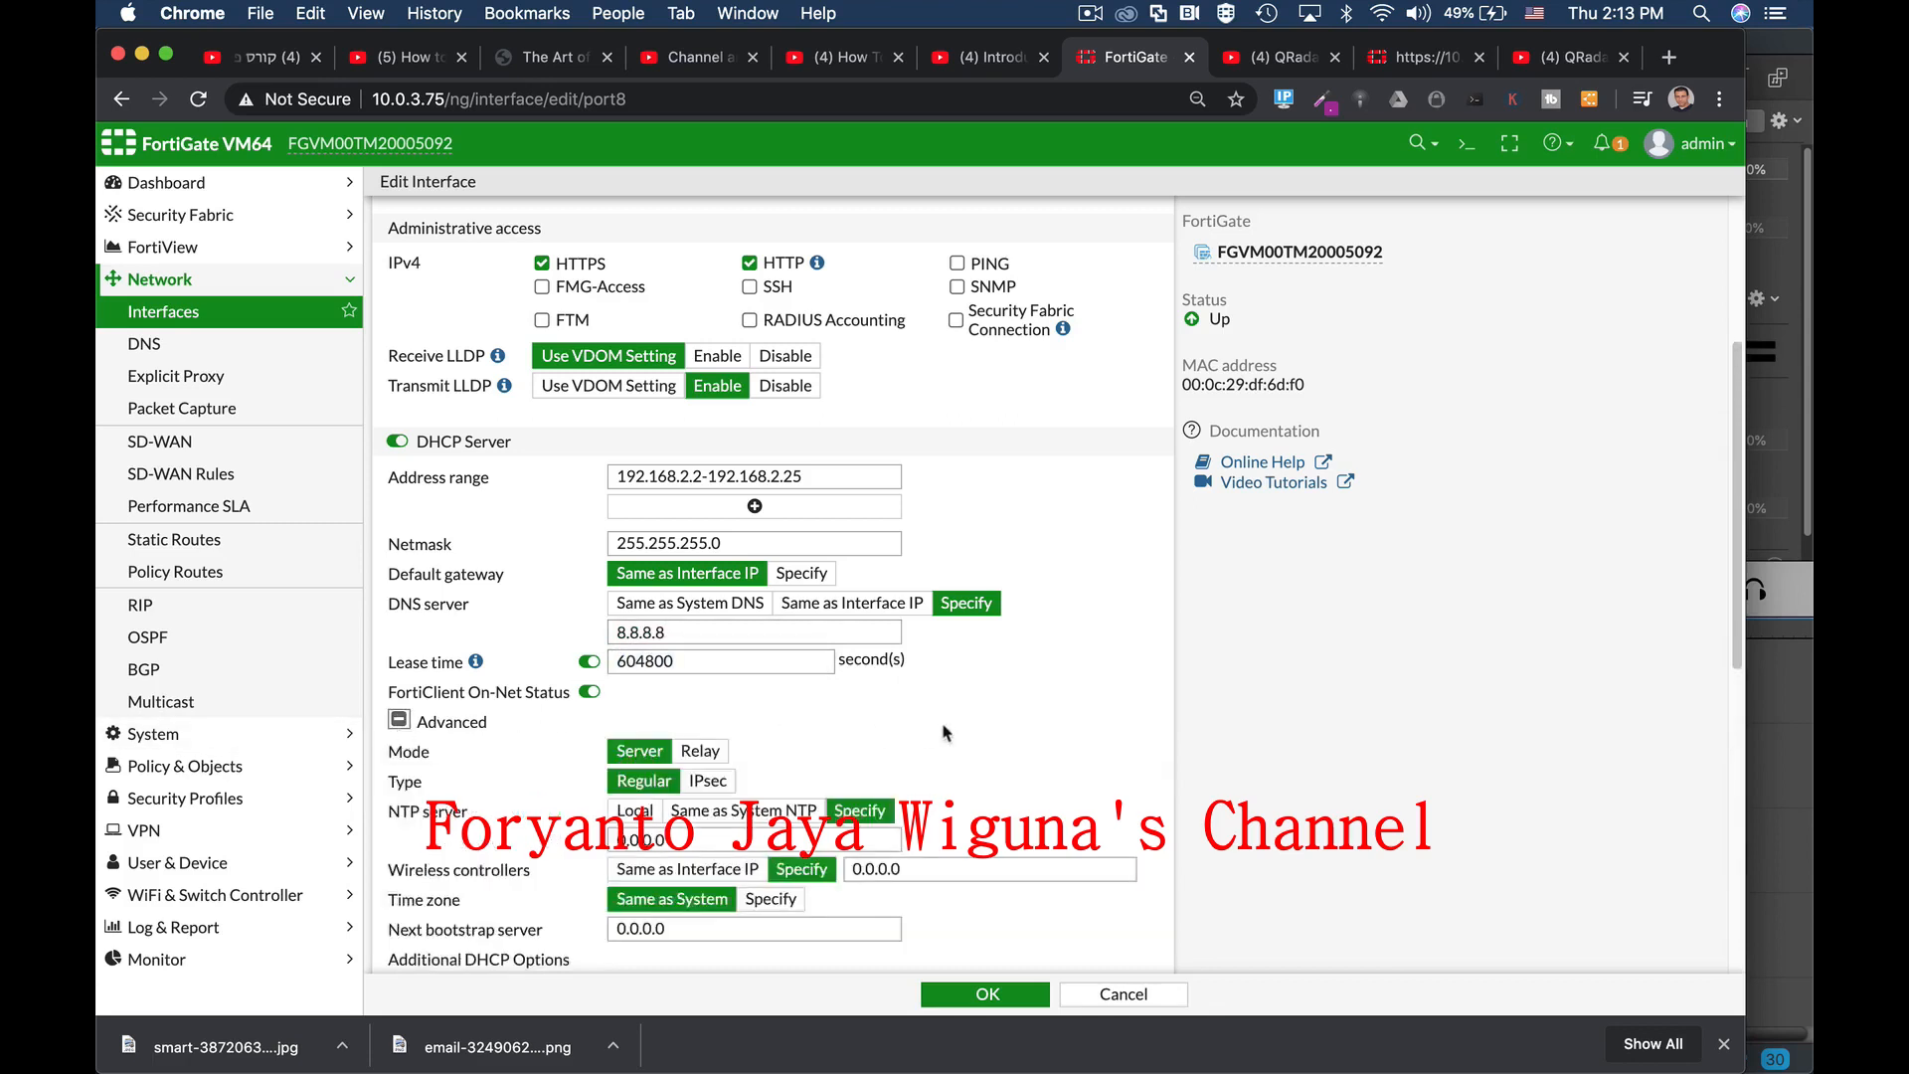
scroll(948, 729, "down", 1)
scroll(948, 729, "down", 2)
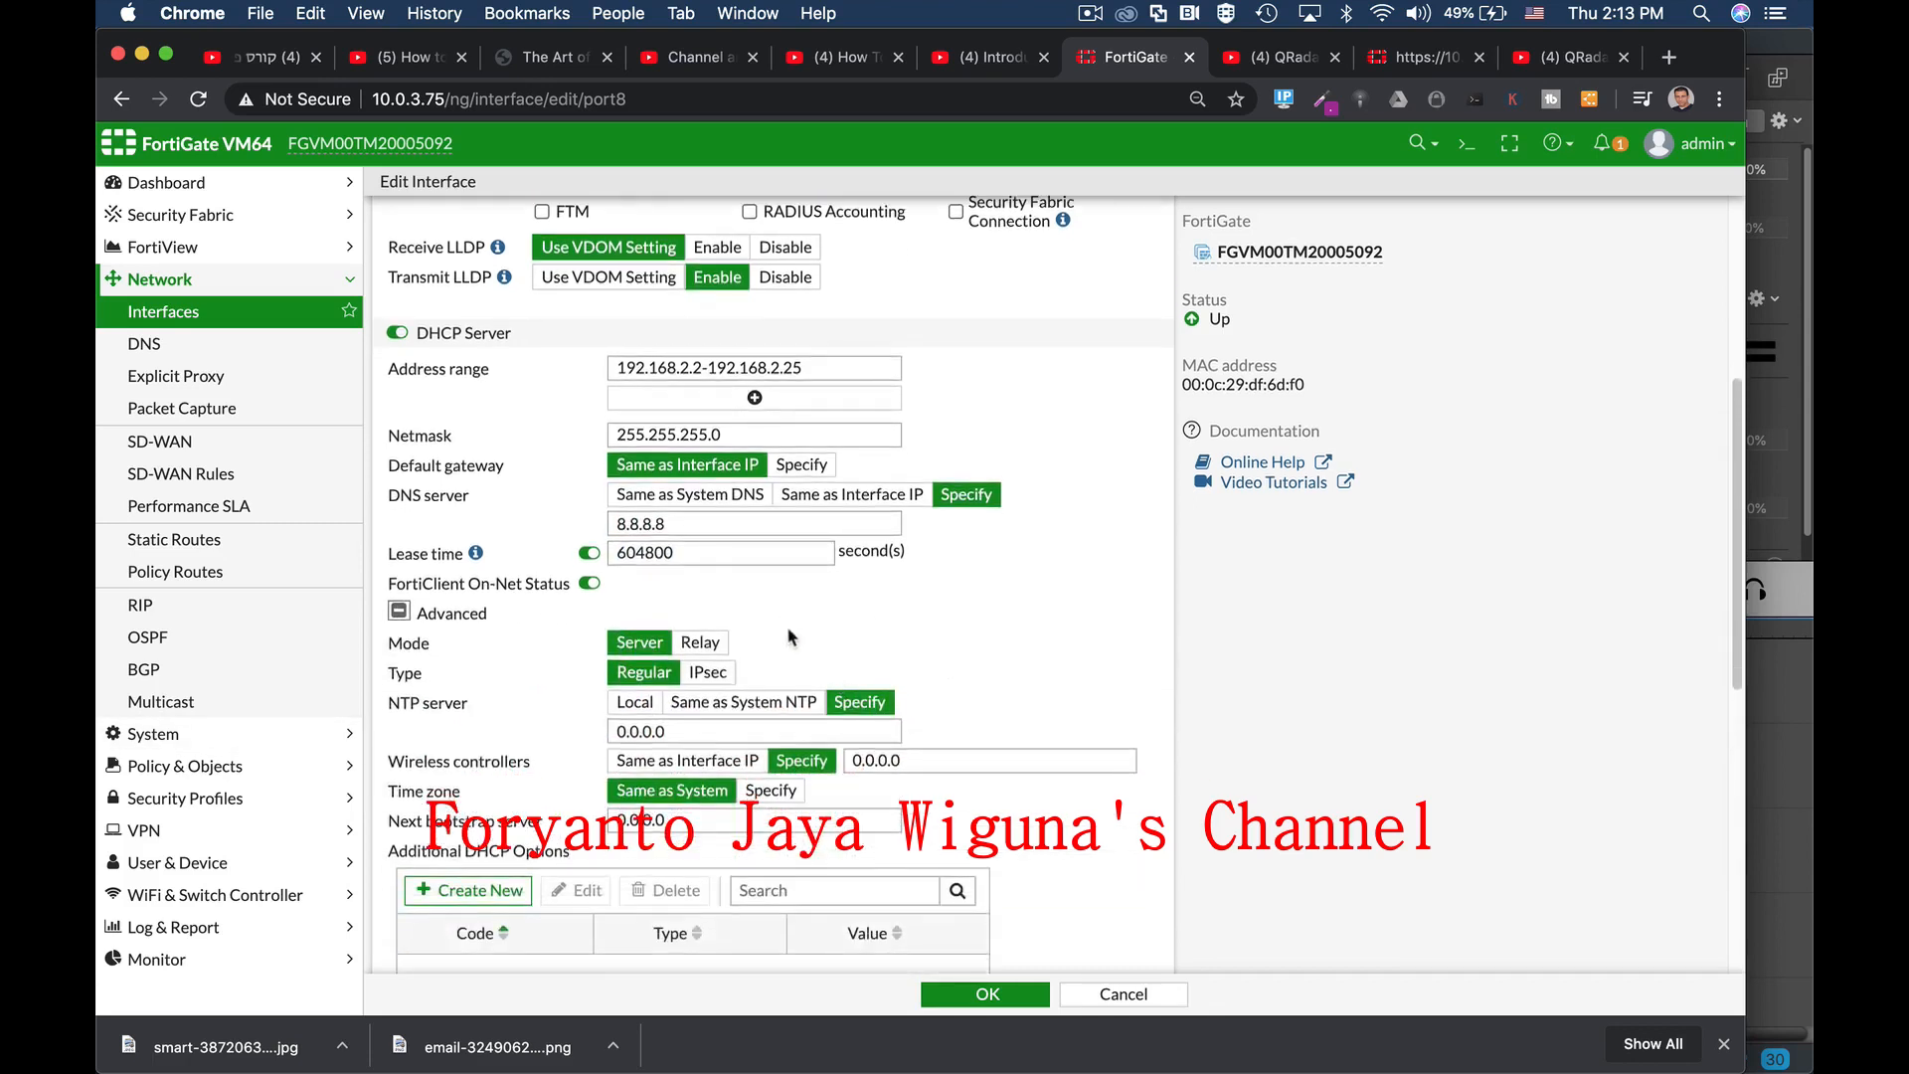
left_click(705, 644)
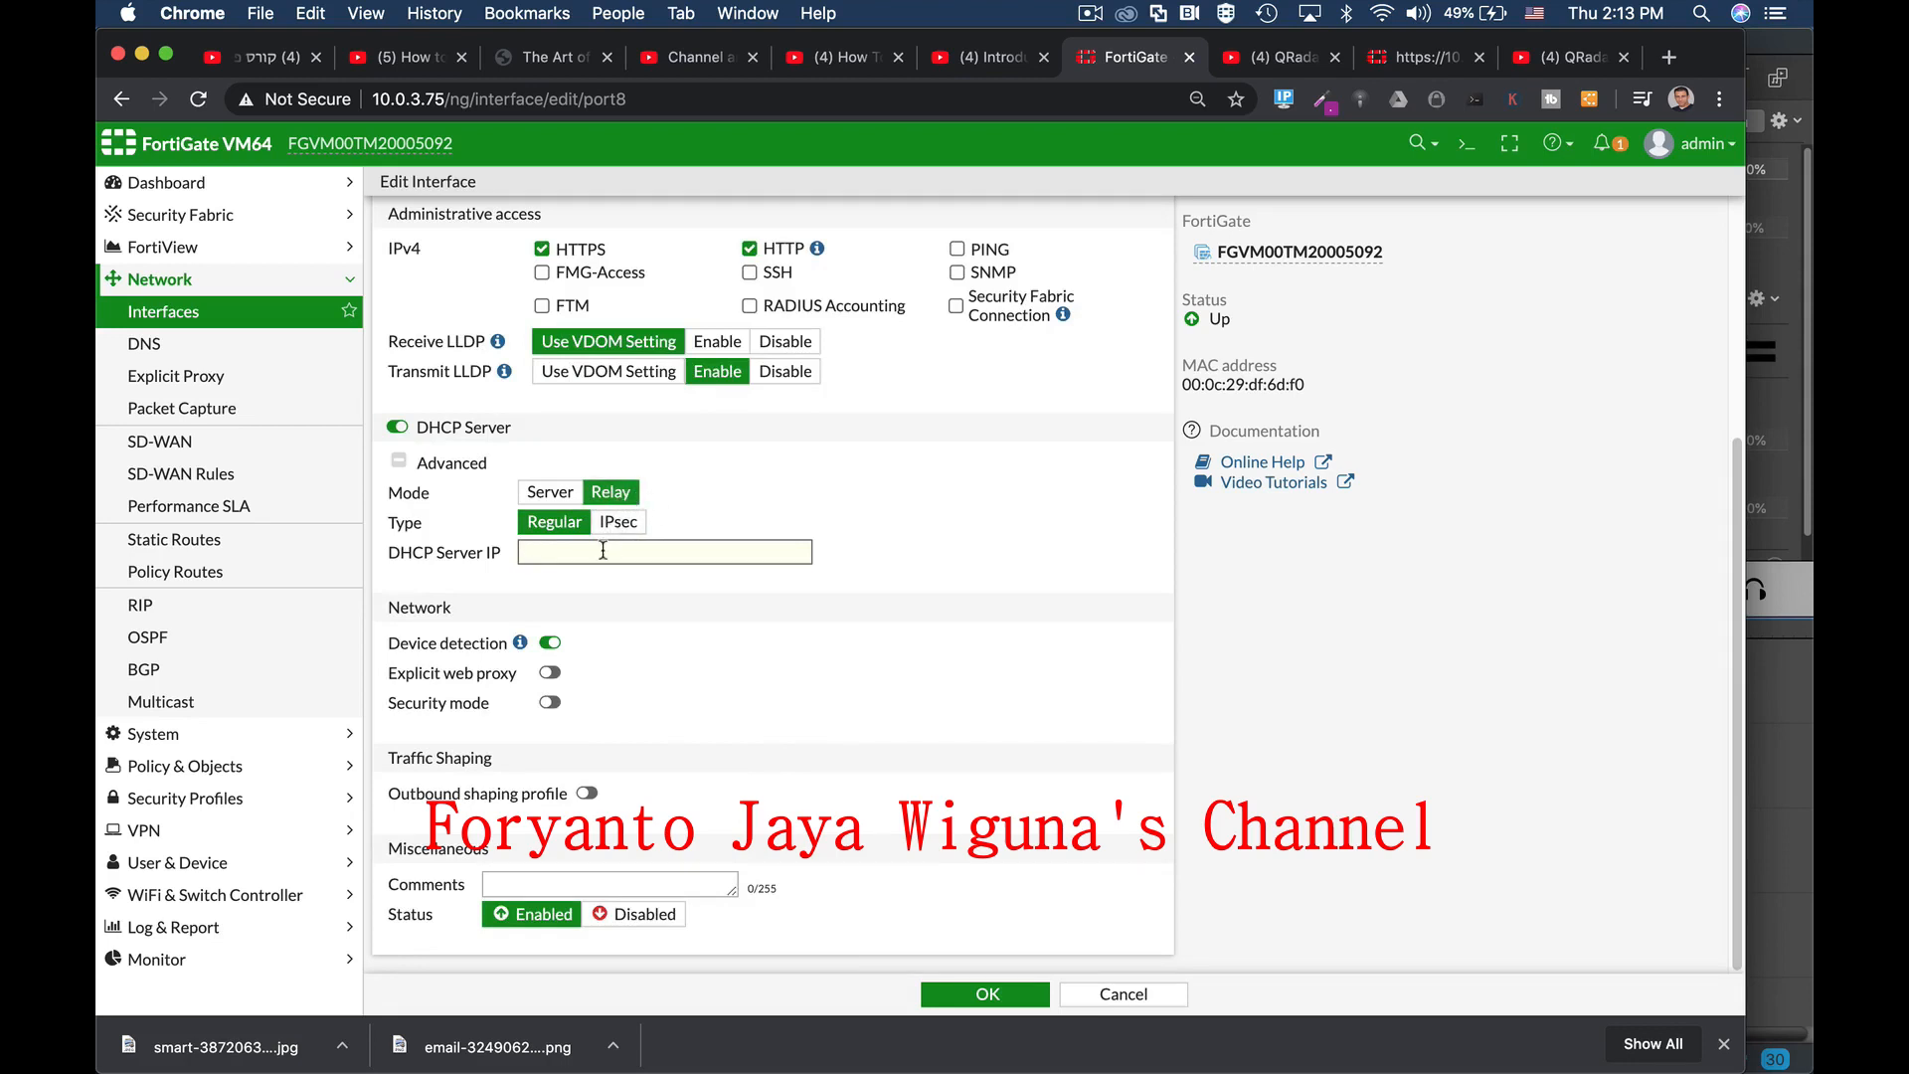
left_click(560, 492)
left_click(568, 474)
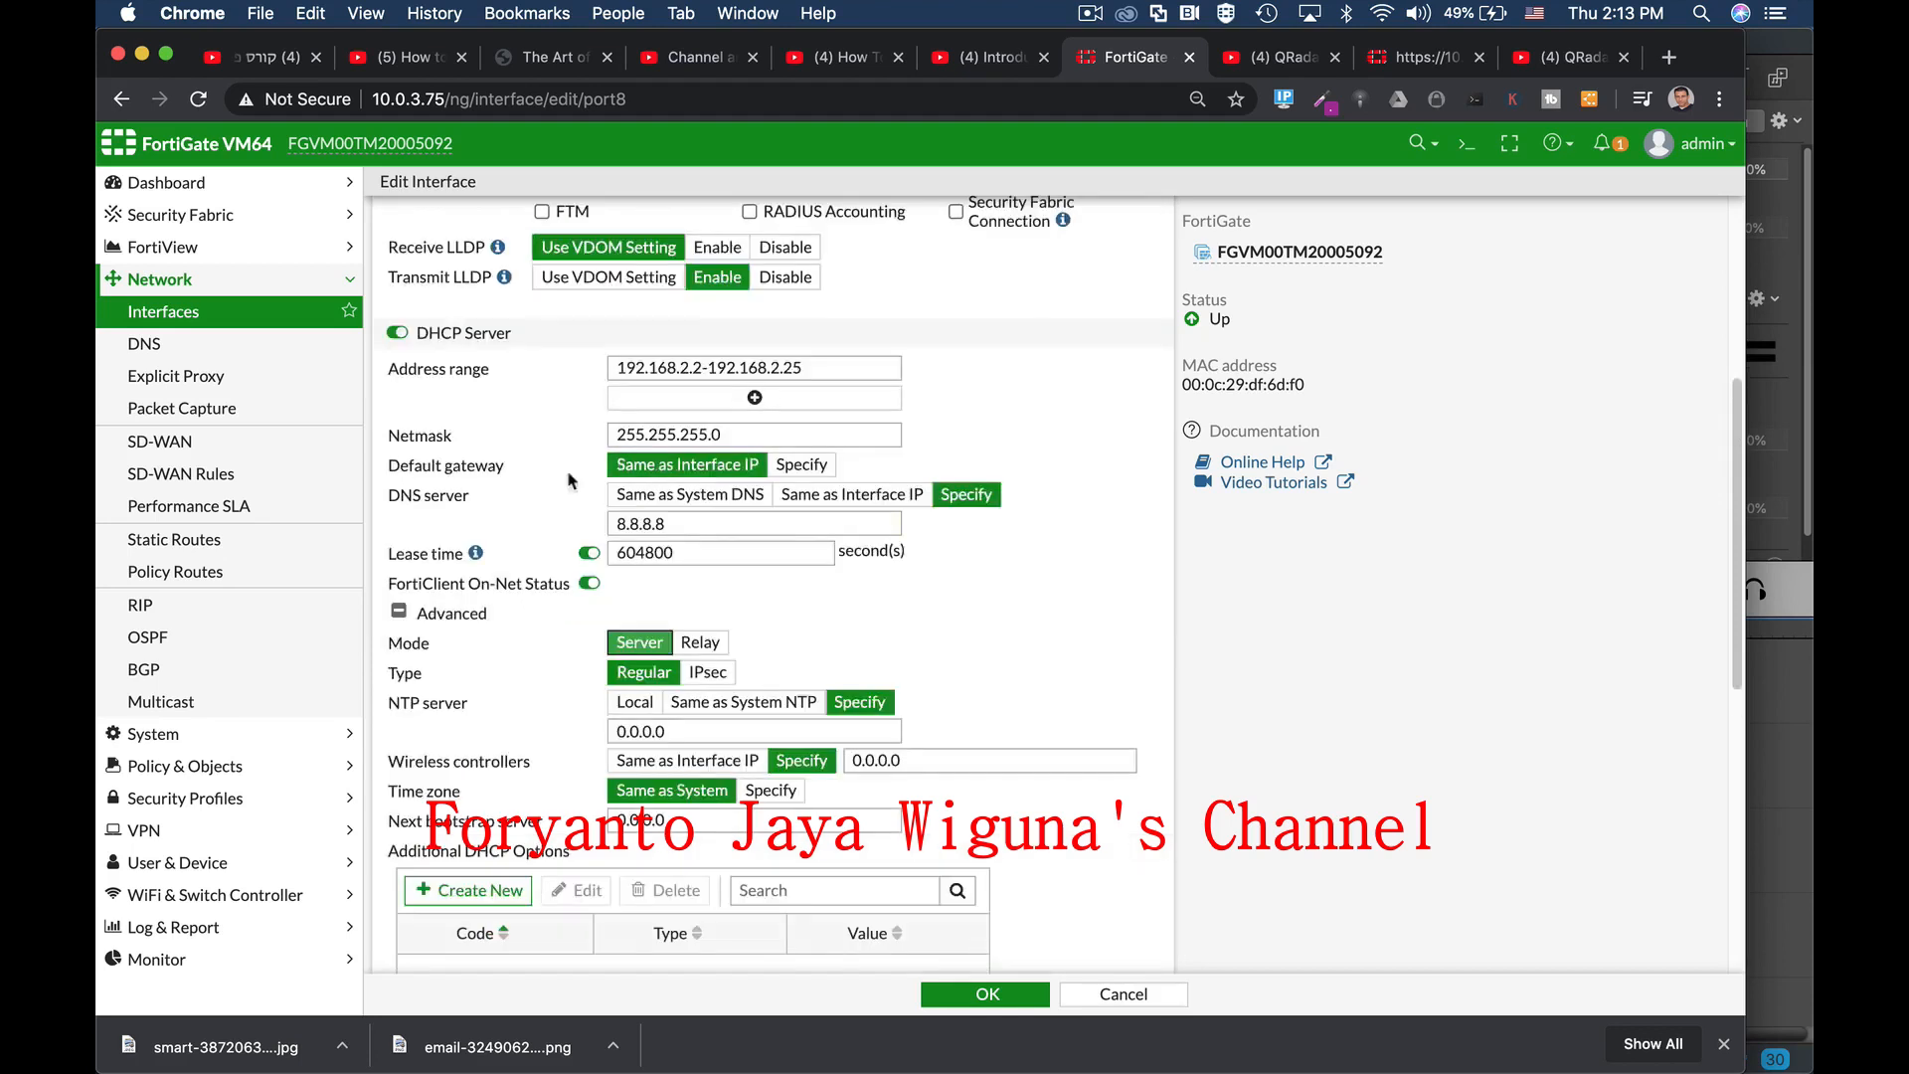
scroll(1052, 671, "down", 2)
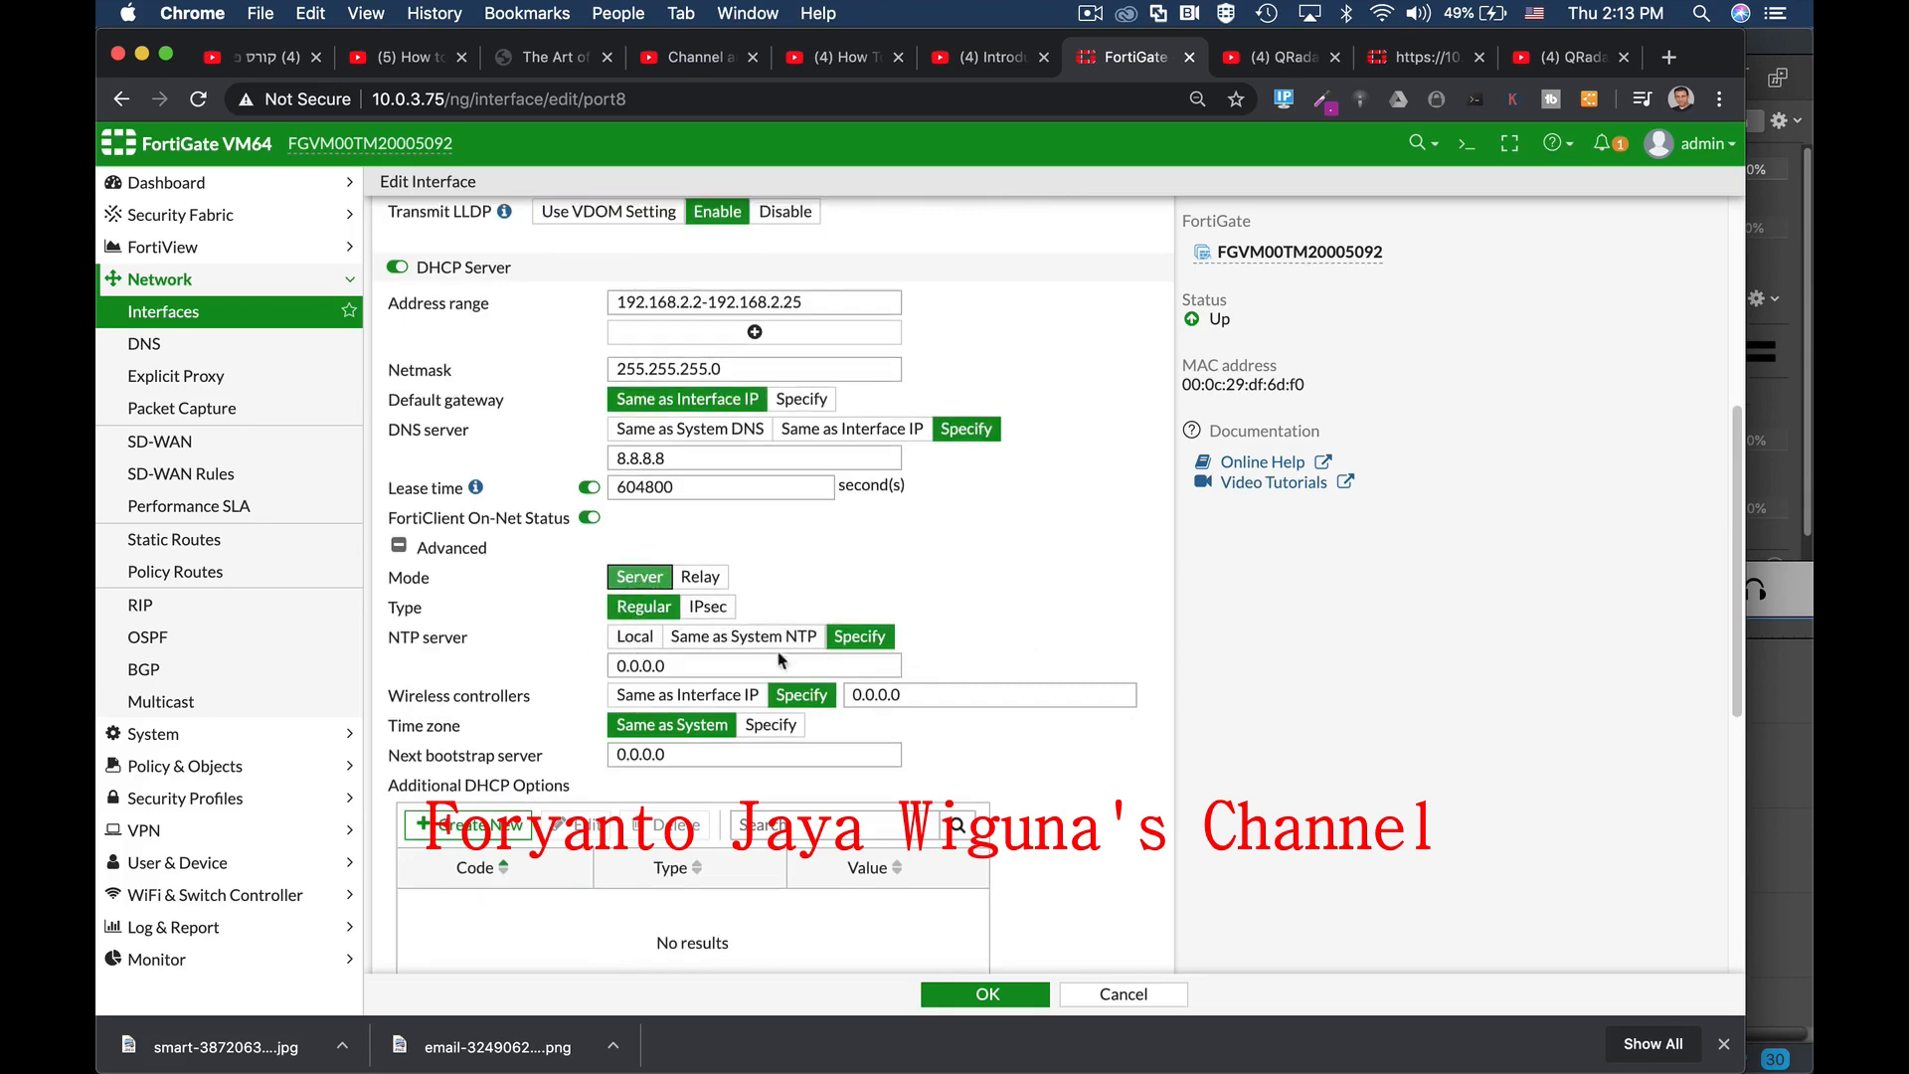
scroll(1014, 738, "down", 2)
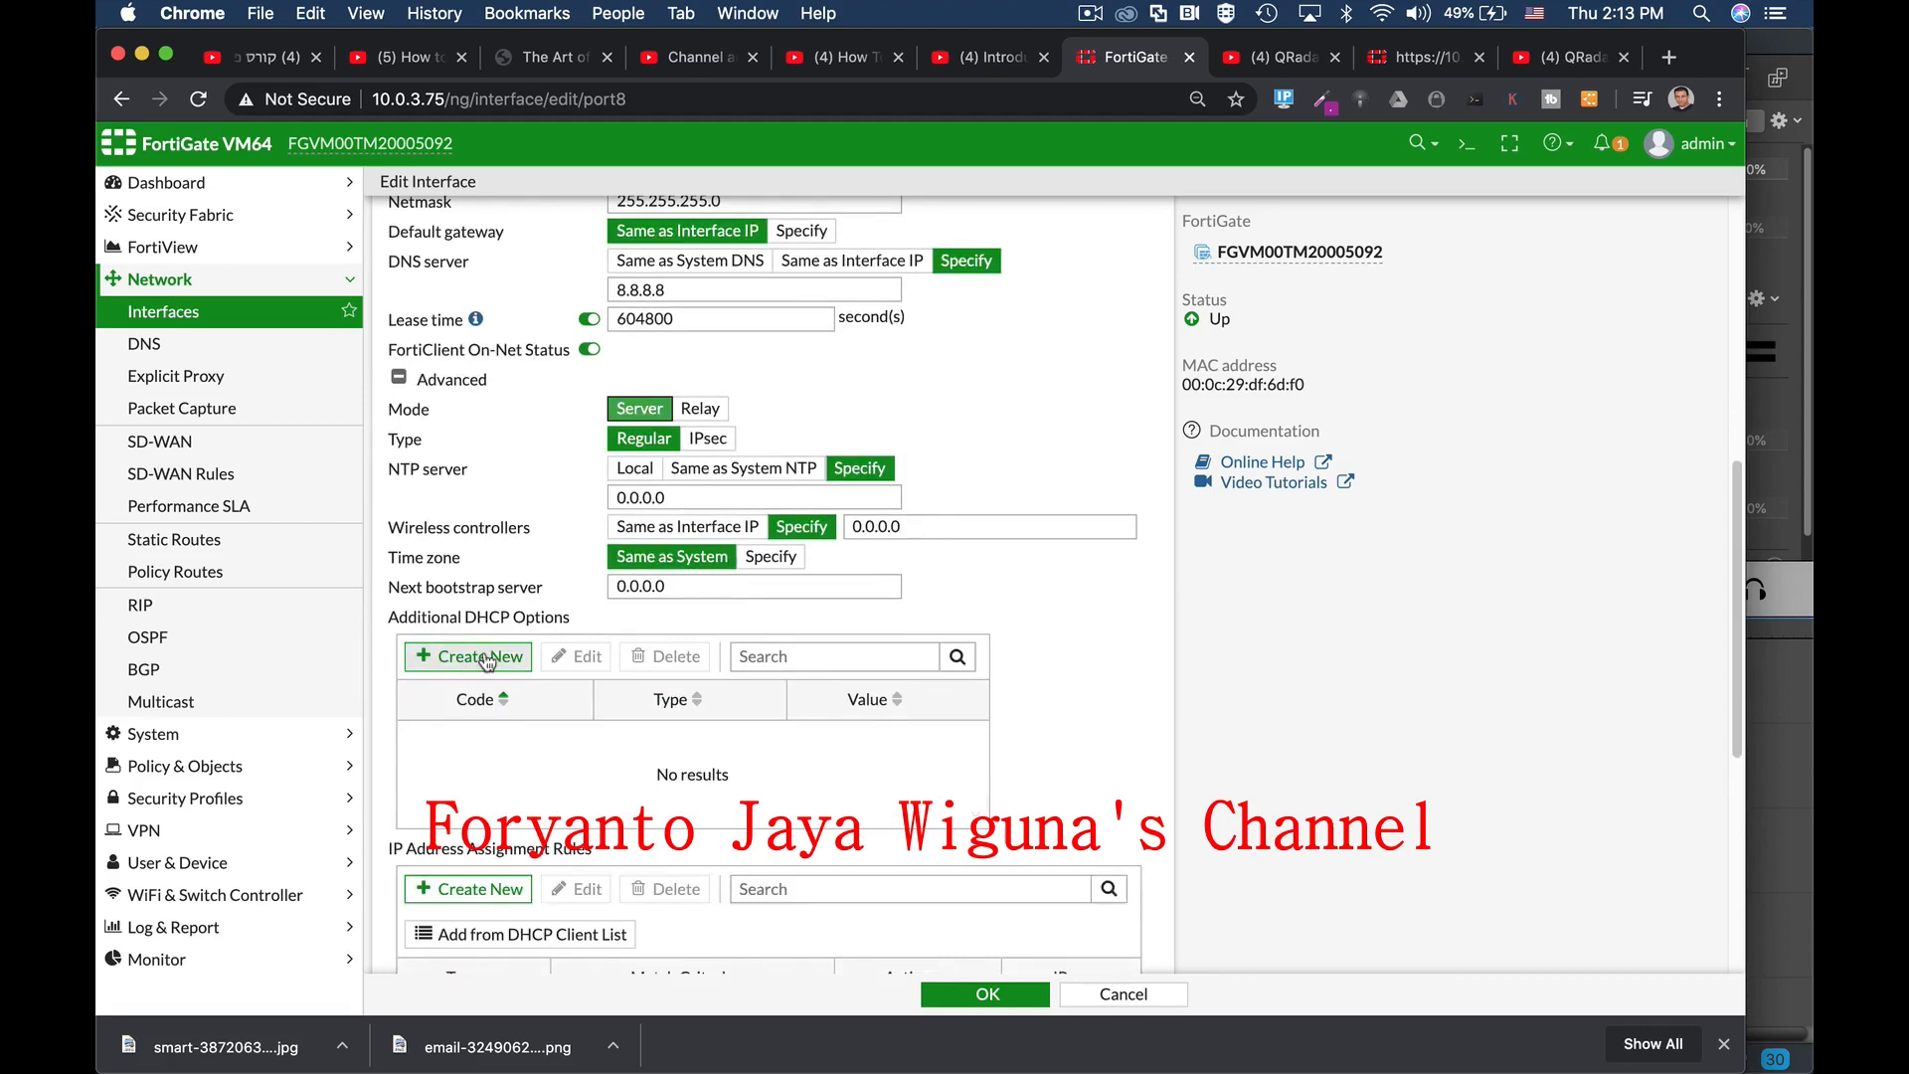
Step: Start a new DHCP option, view the option codes, and cancel without adding one
left_click(485, 659)
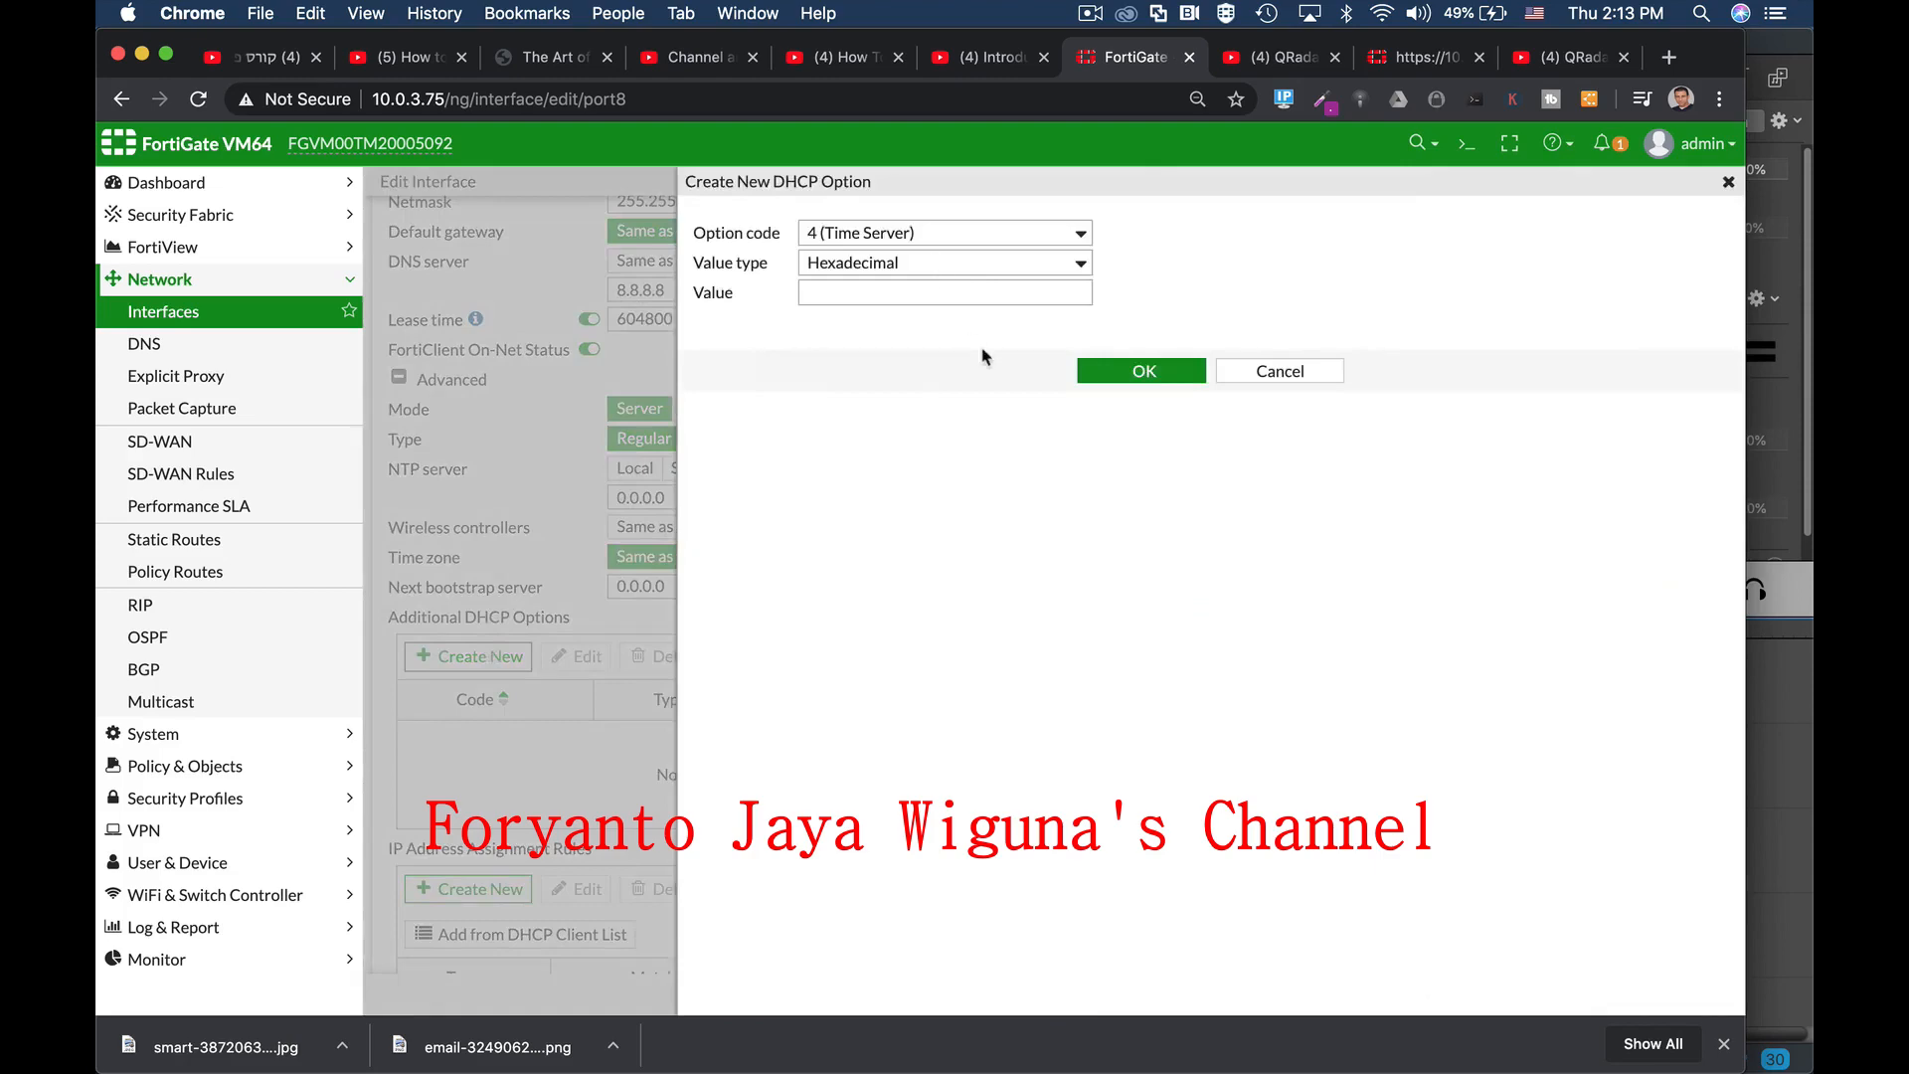
left_click(980, 236)
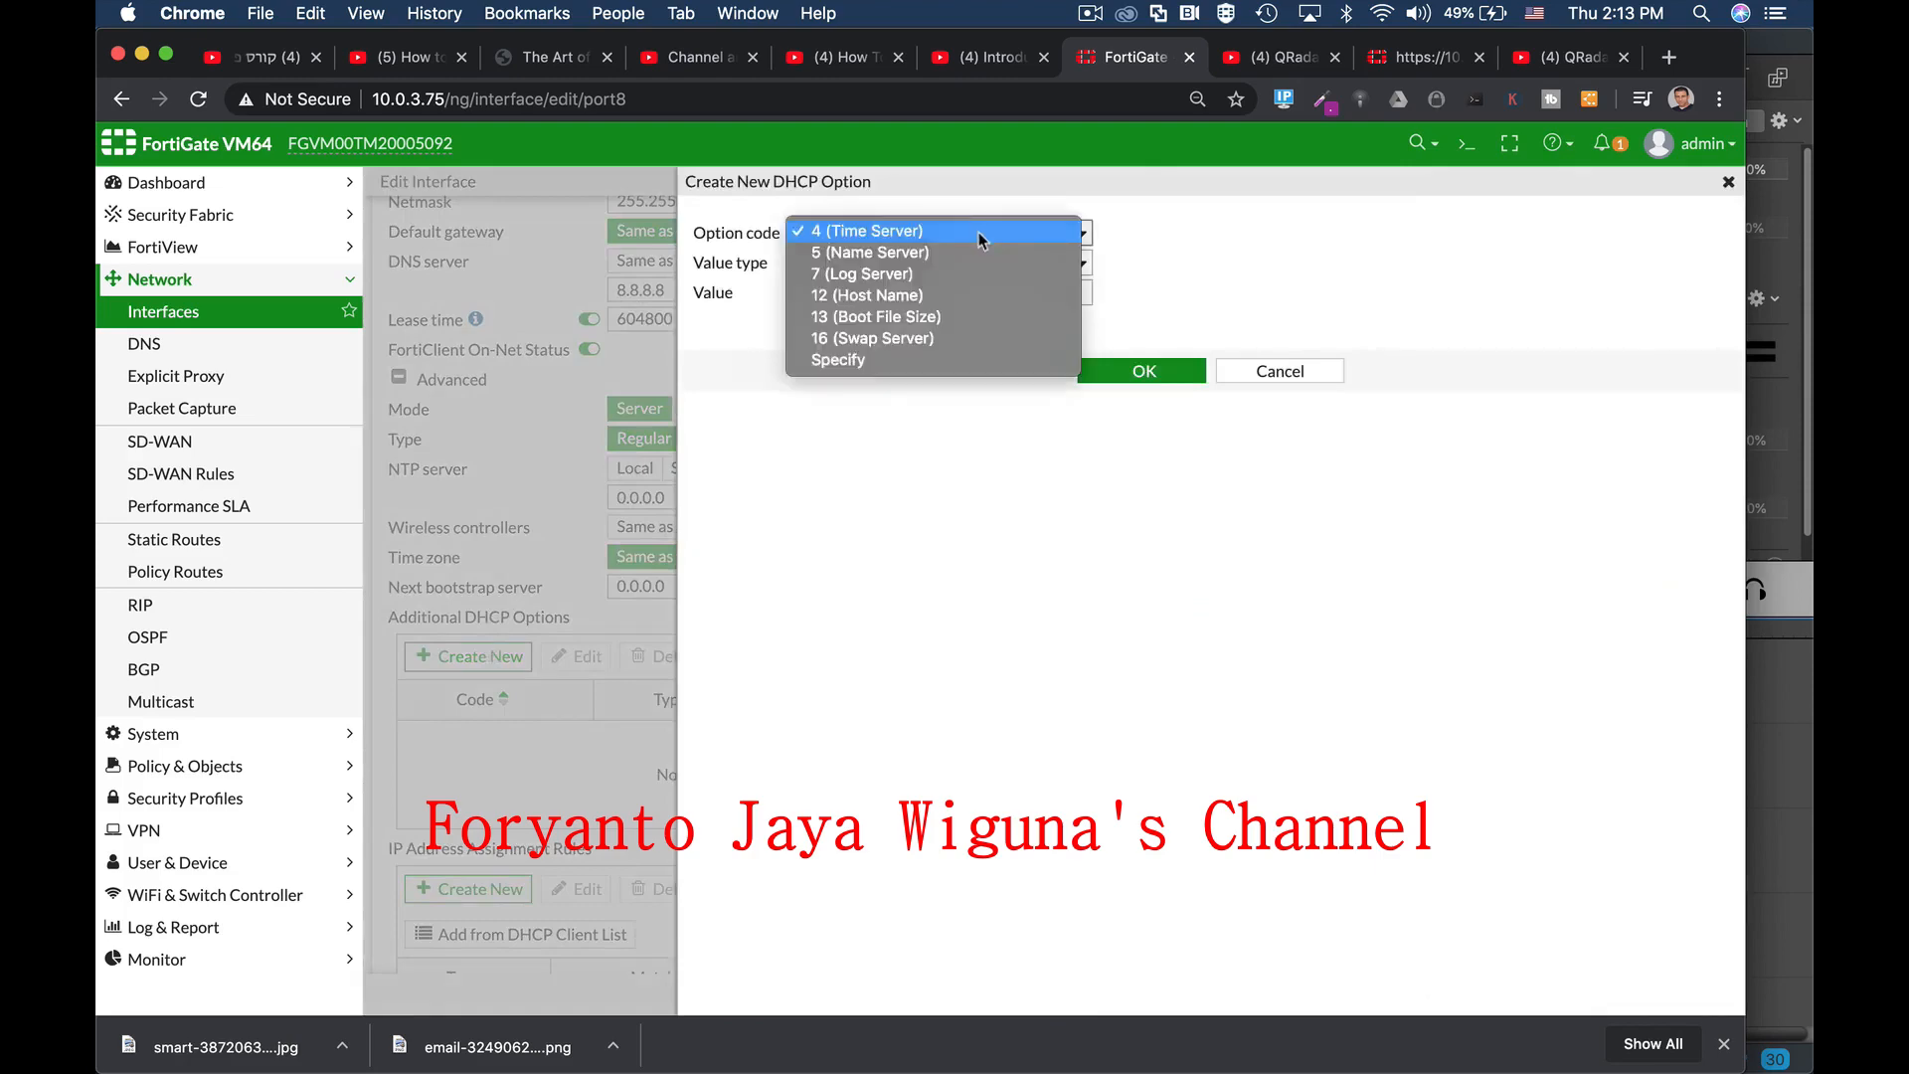
left_click(1295, 378)
left_click(1295, 378)
scroll(1102, 713, "down", 3)
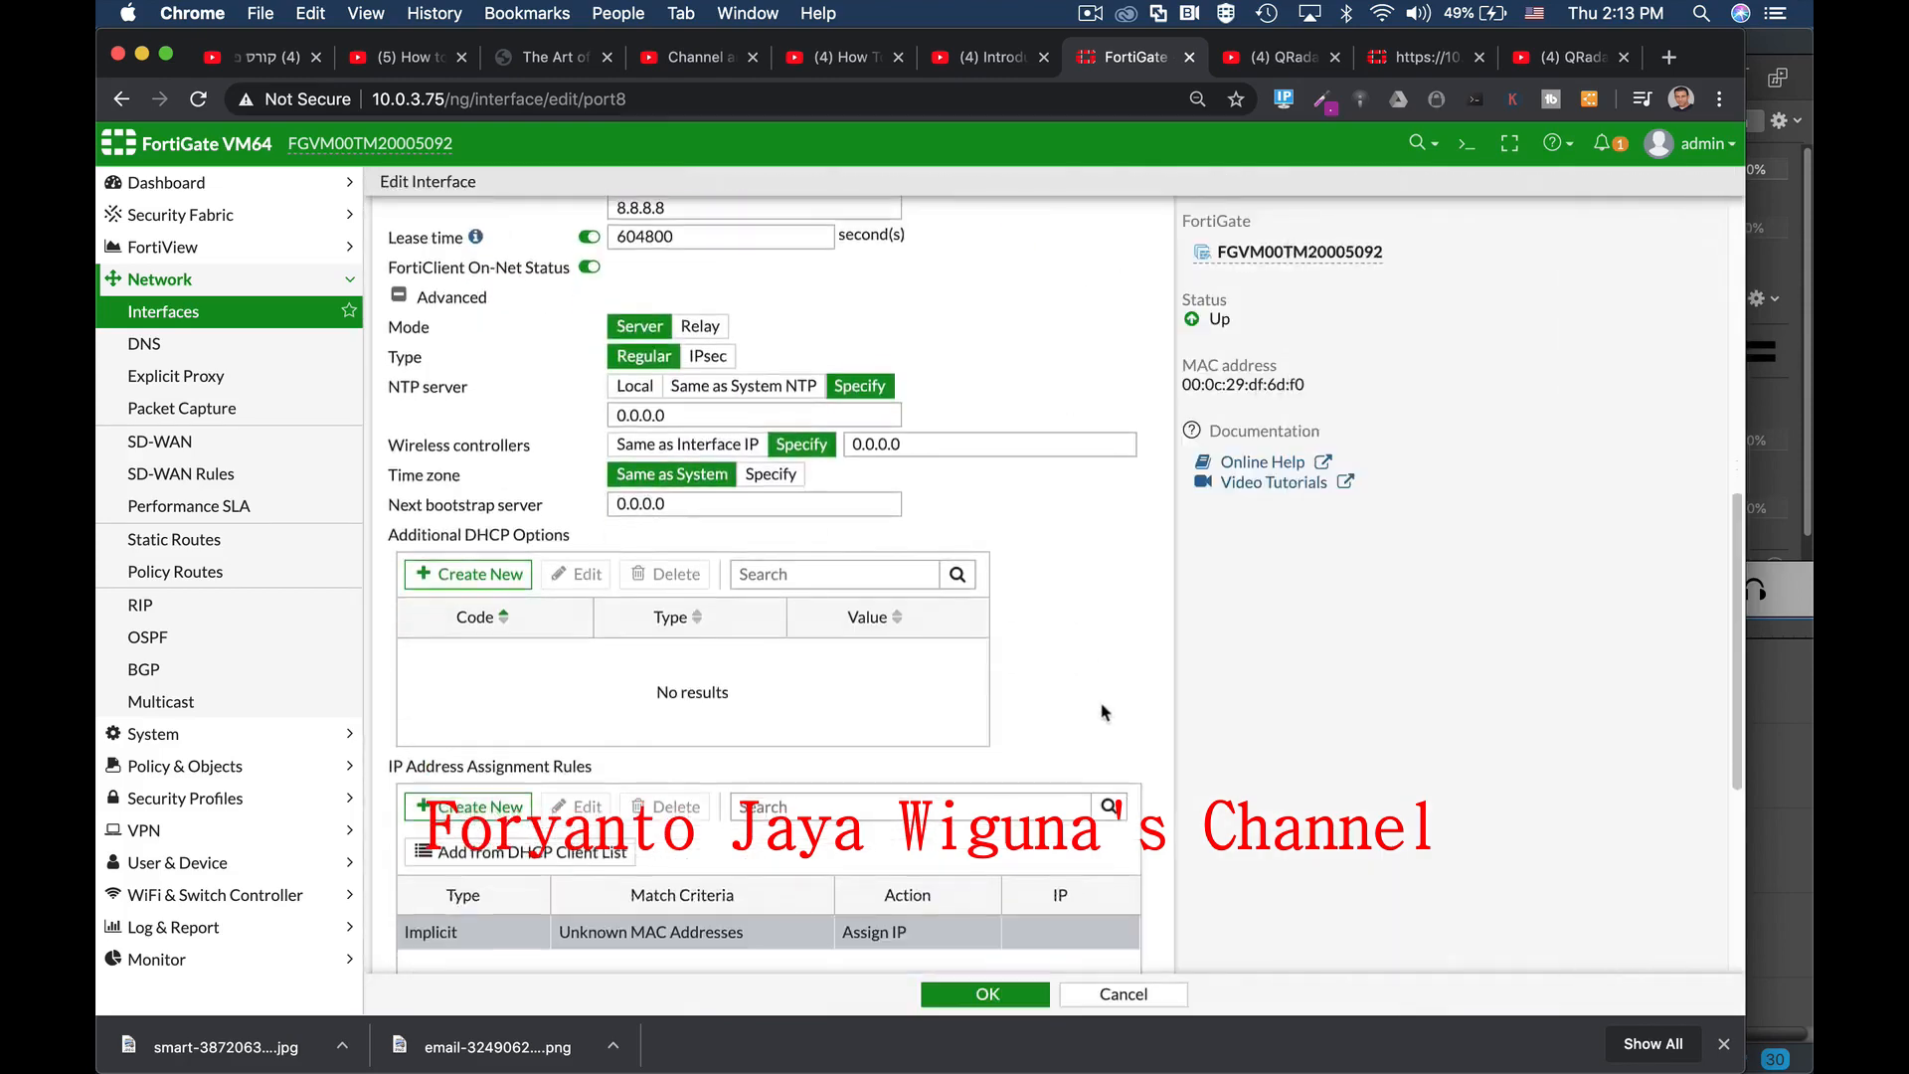
left_click(484, 793)
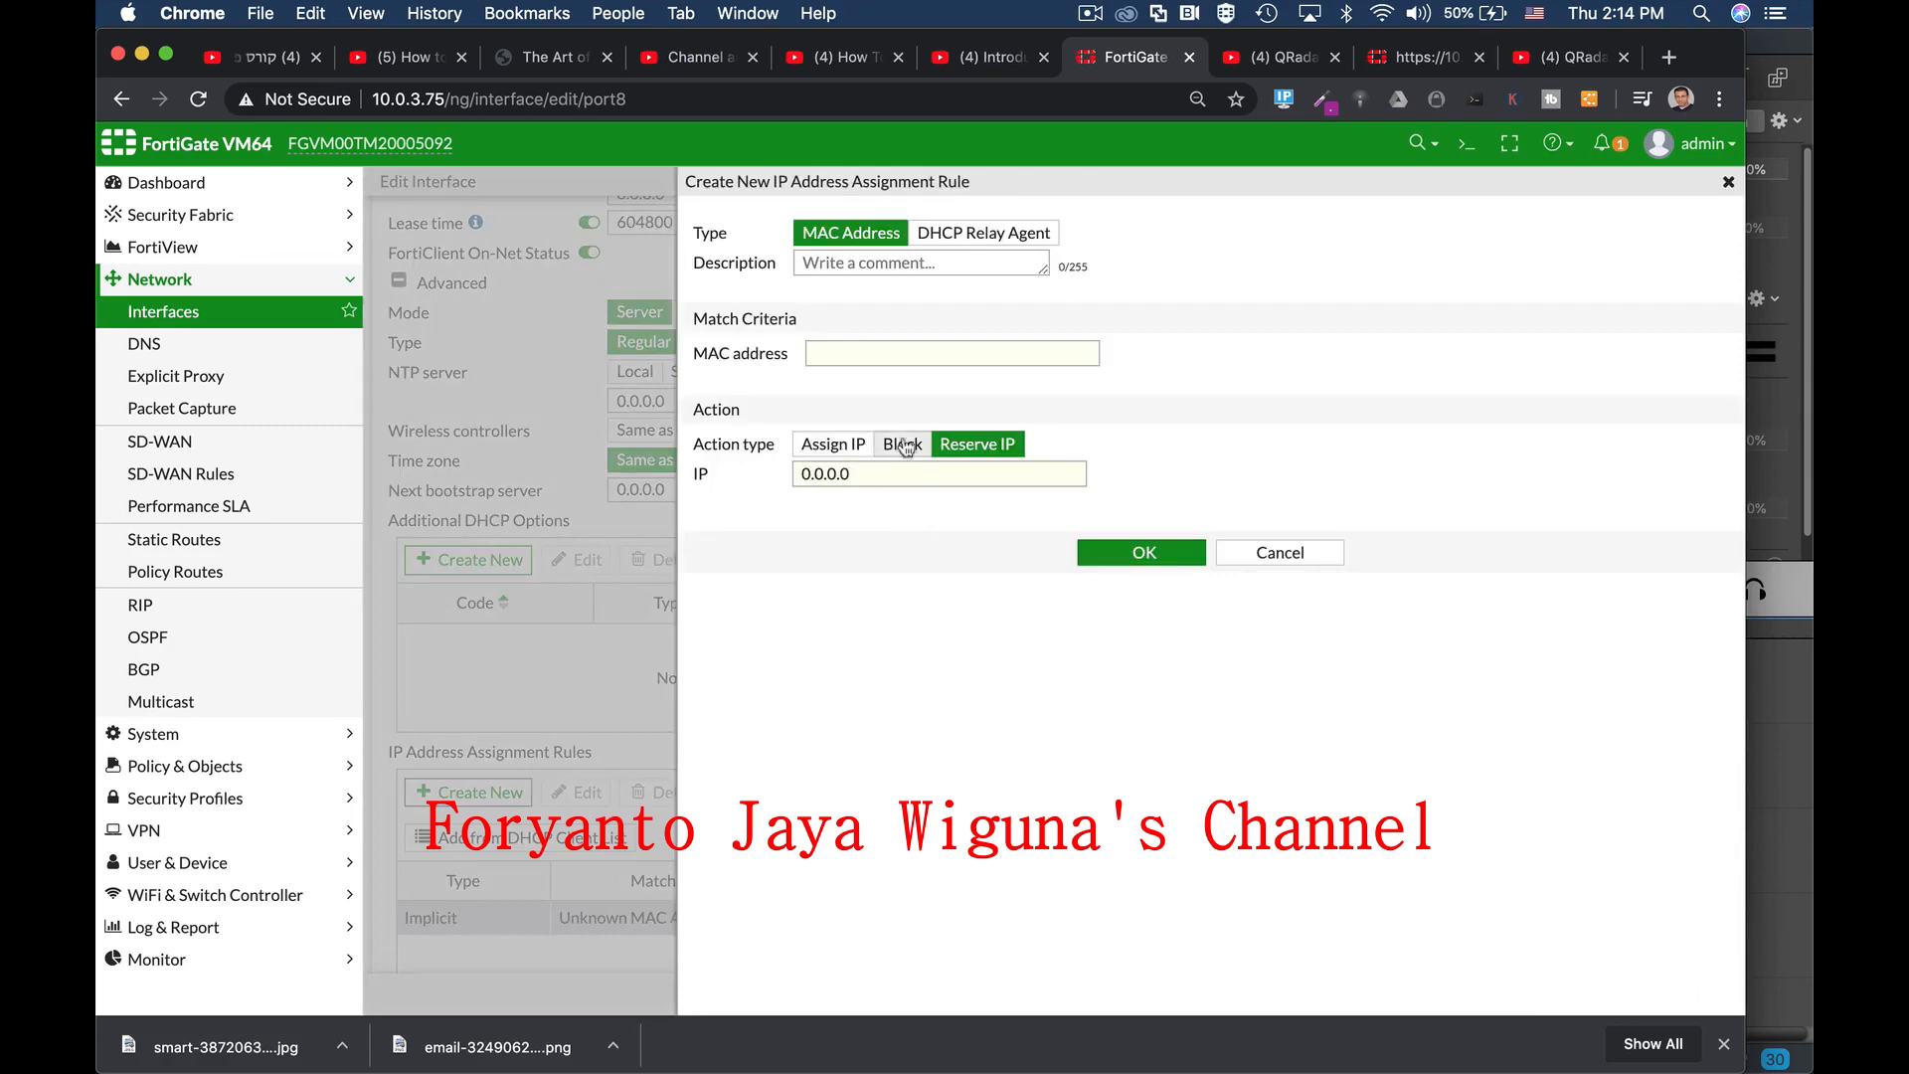
left_click(1269, 552)
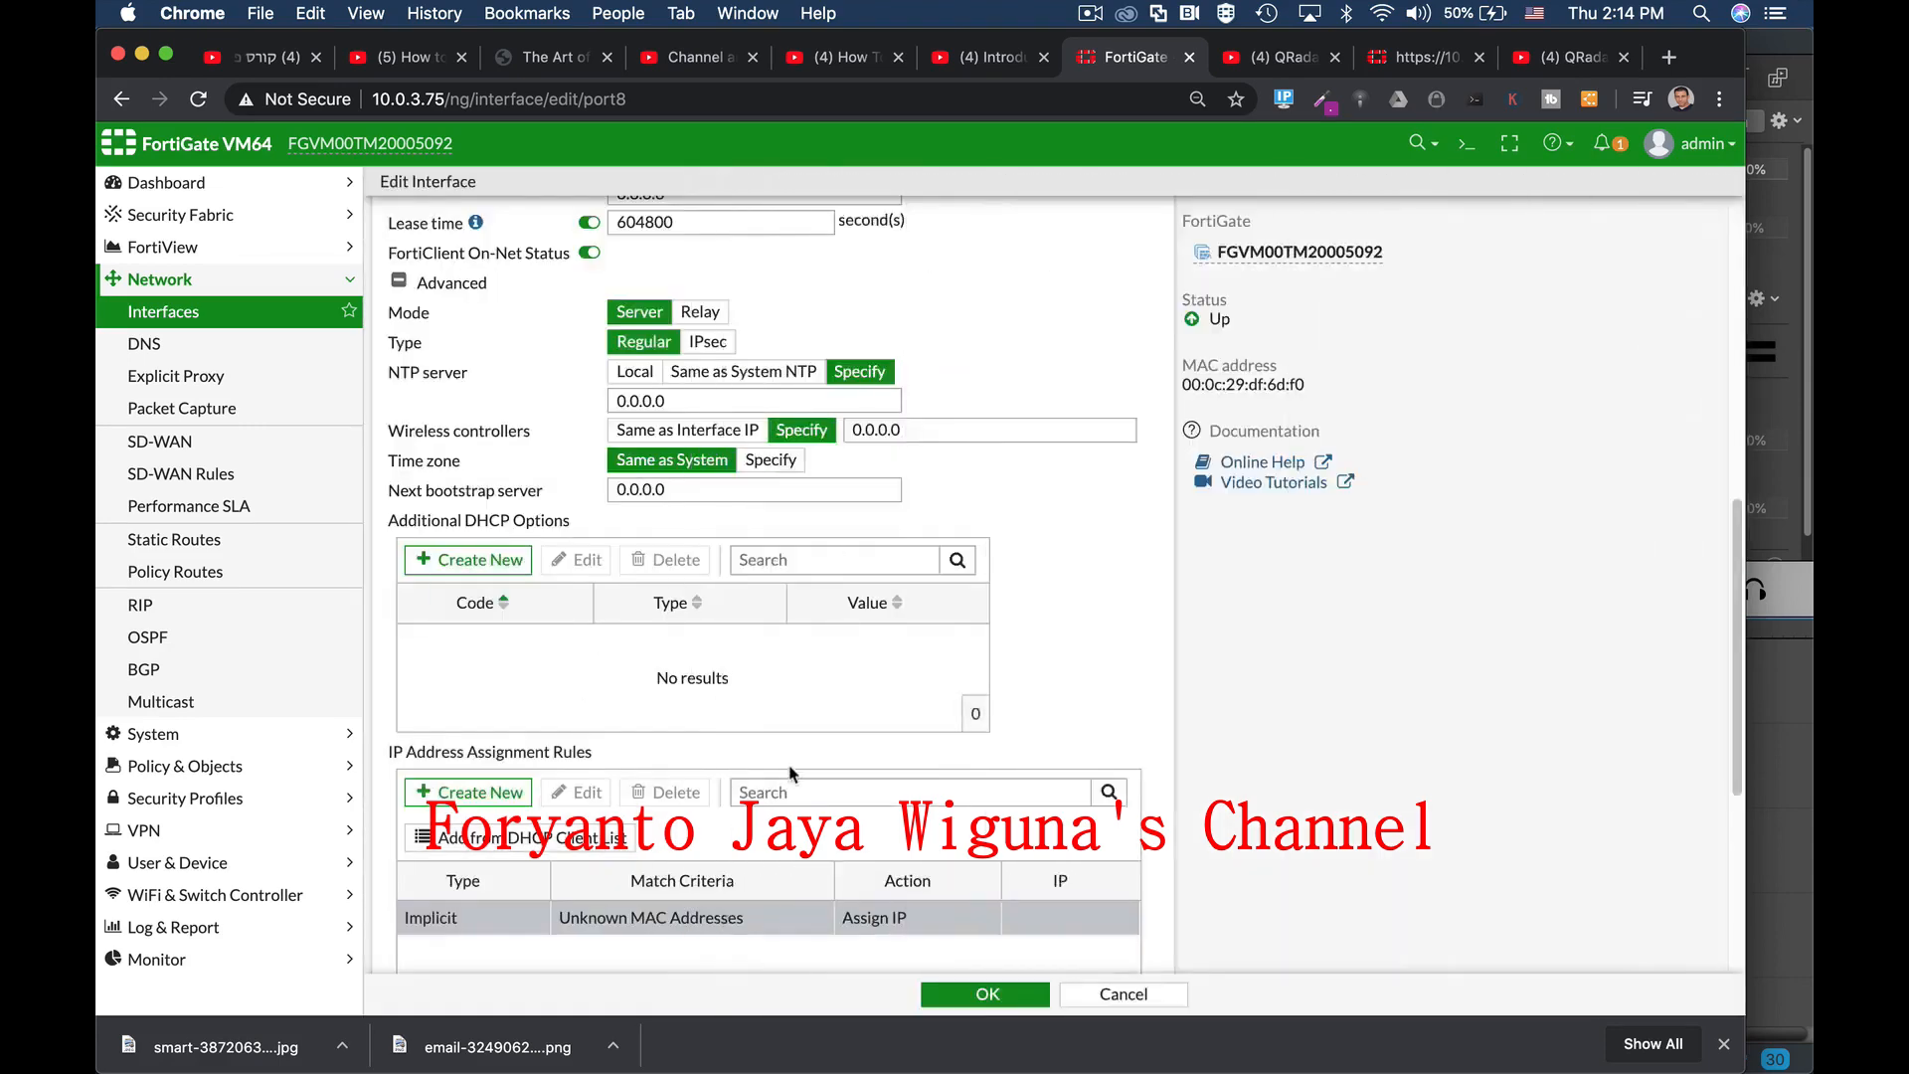
scroll(672, 751, "down", 5)
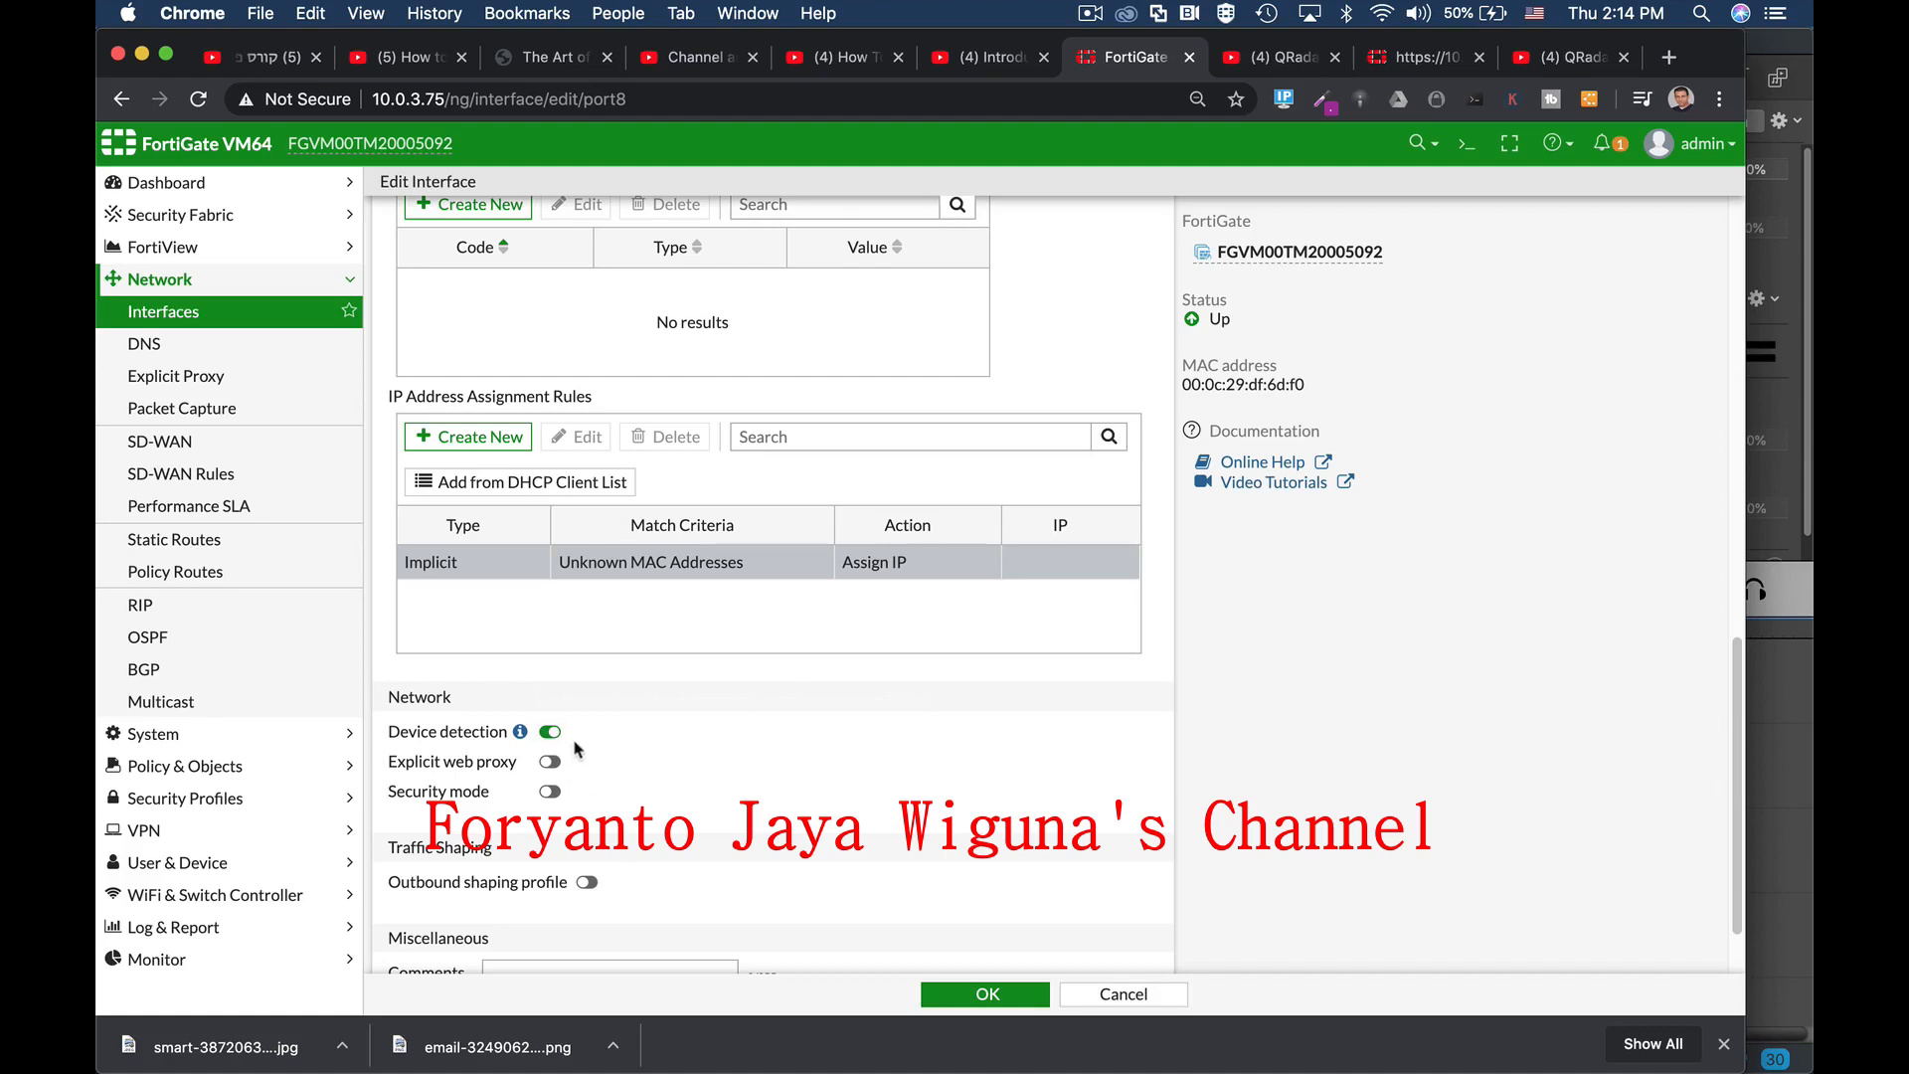
scroll(637, 751, "down", 2)
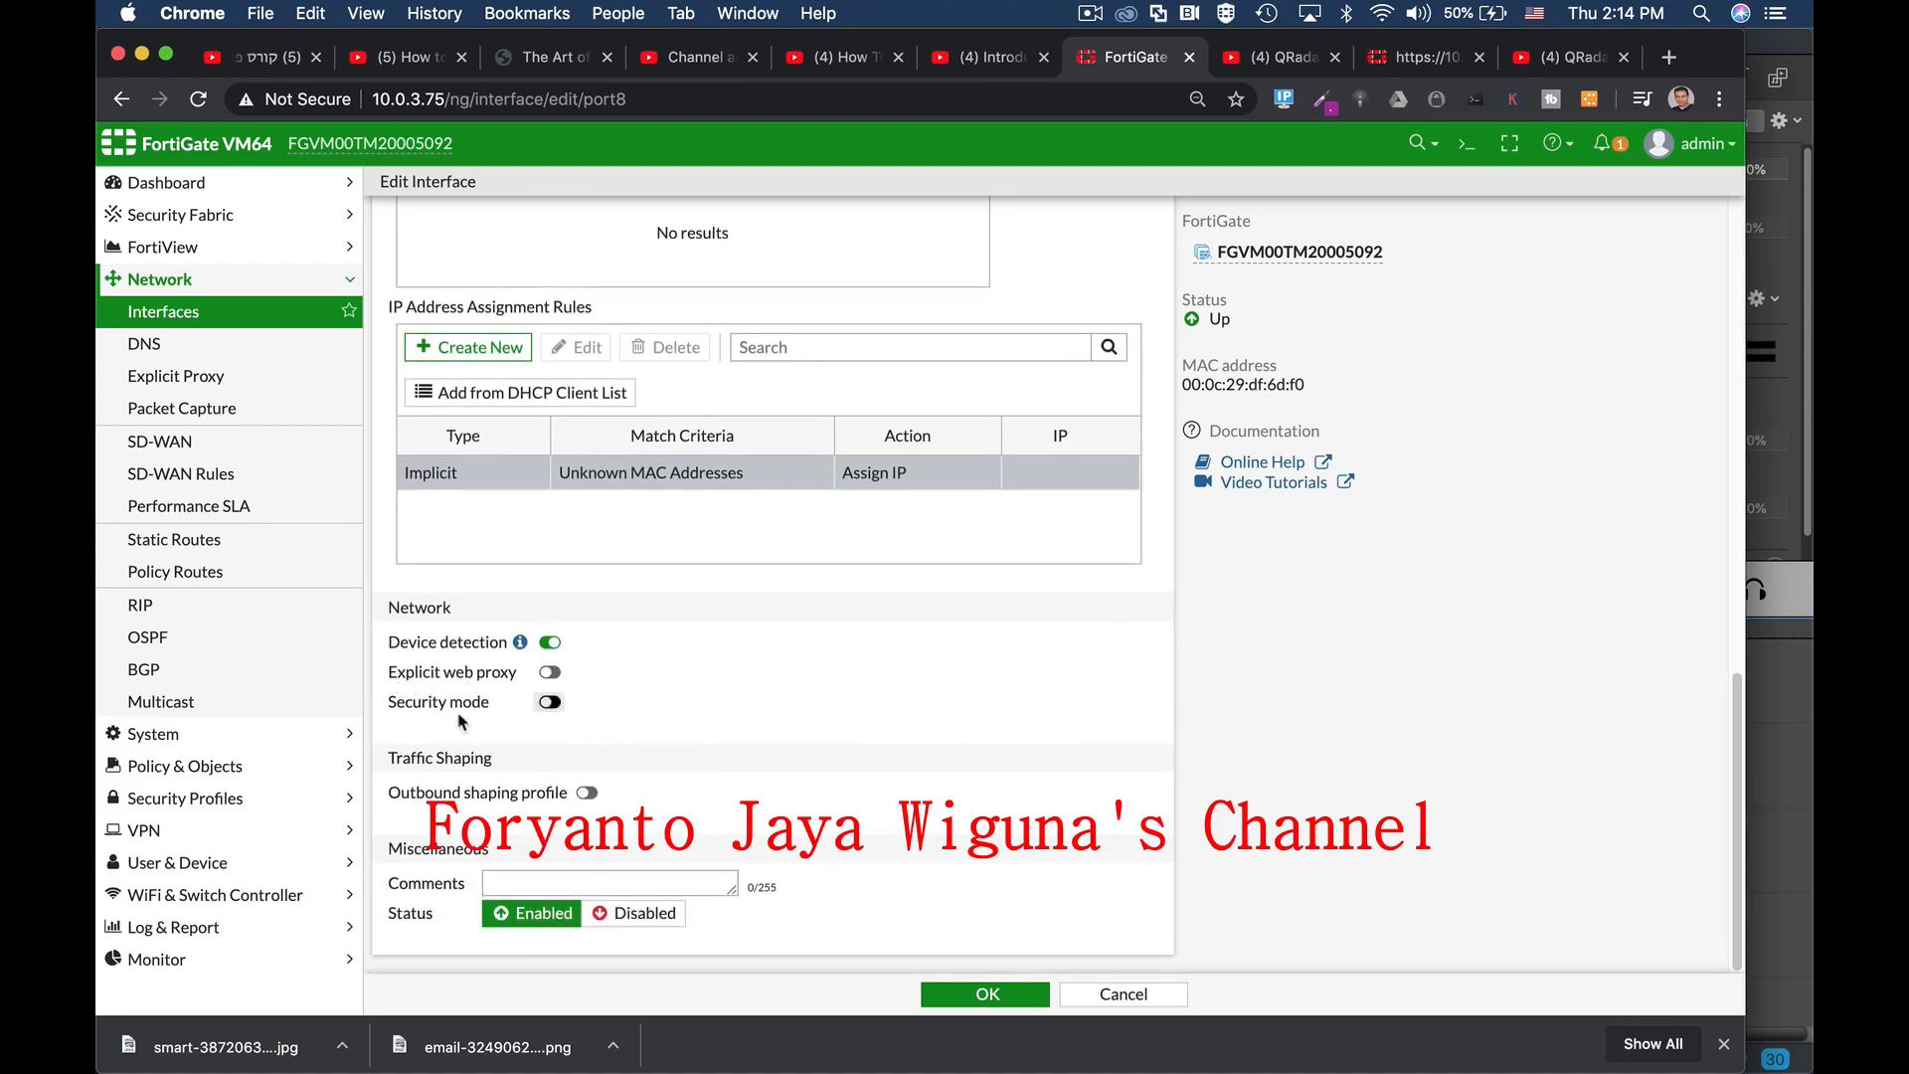
left_click(550, 704)
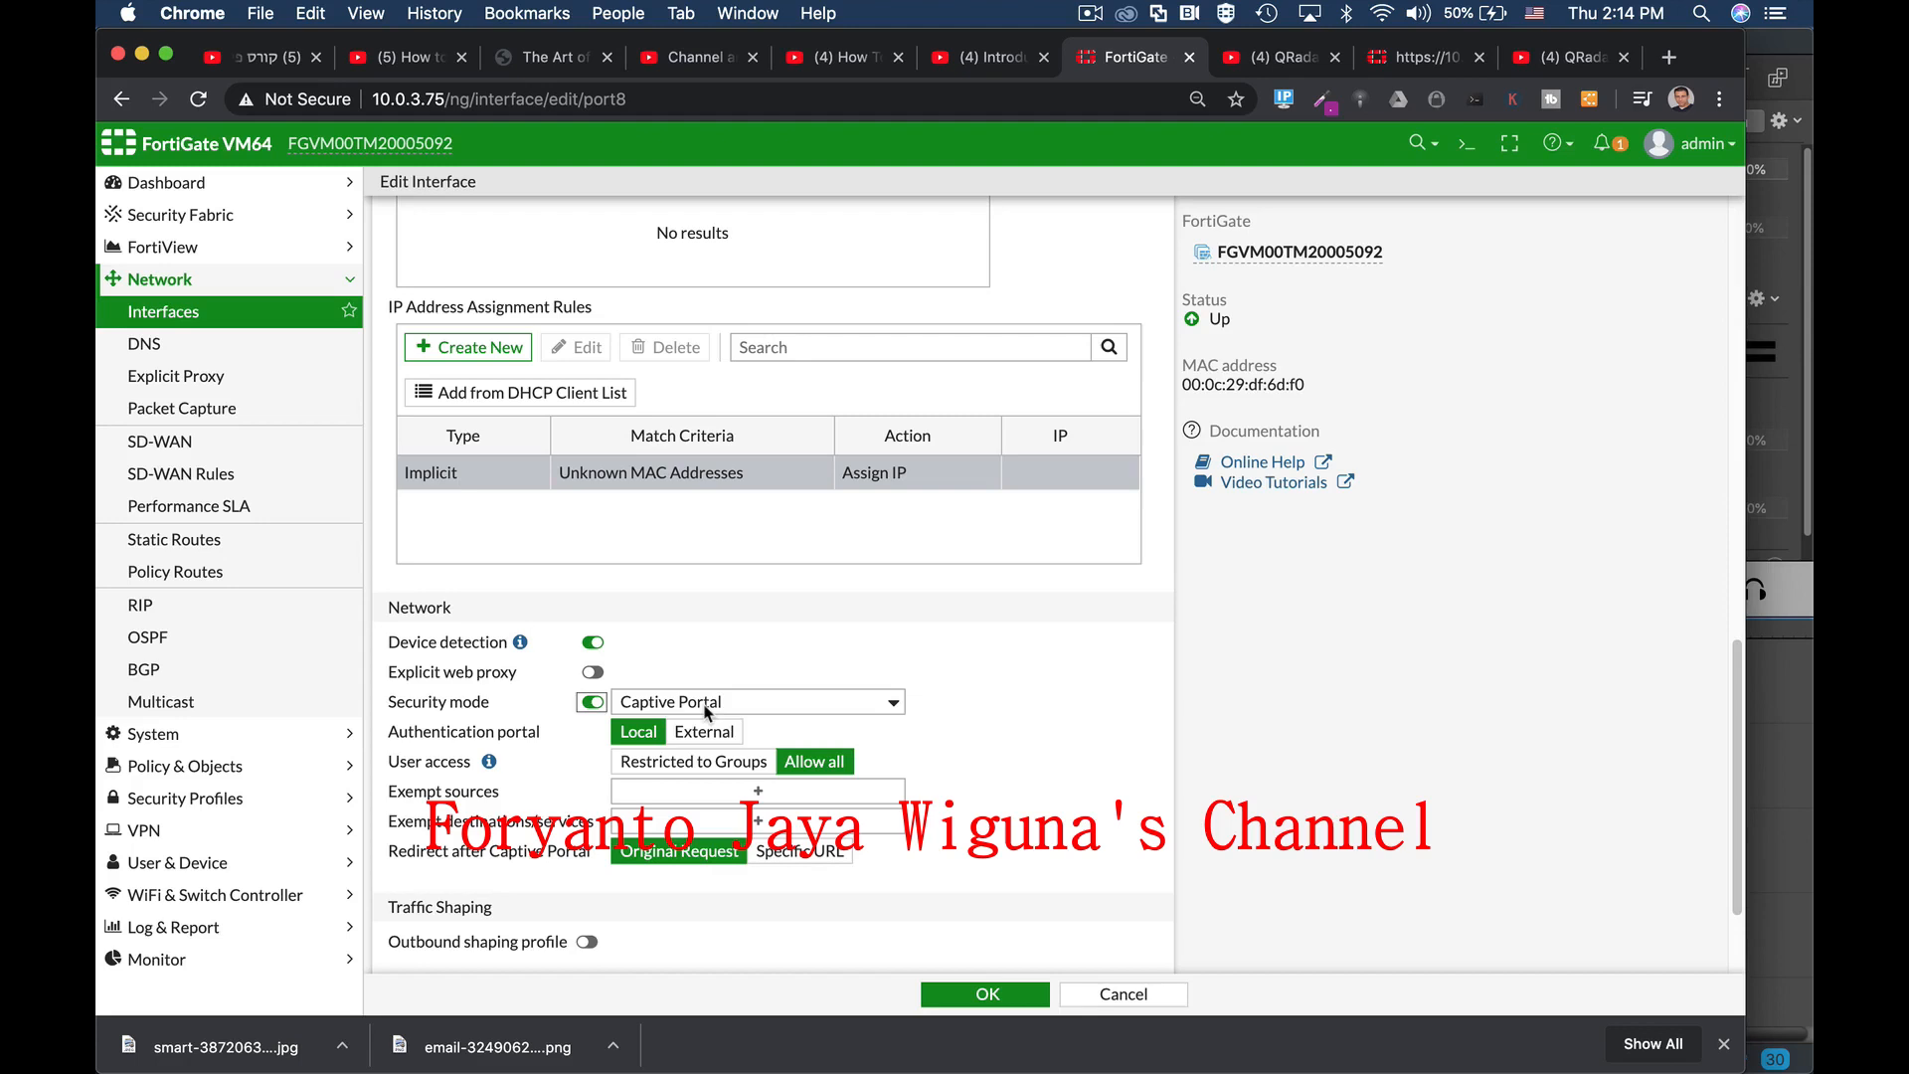
left_click(593, 703)
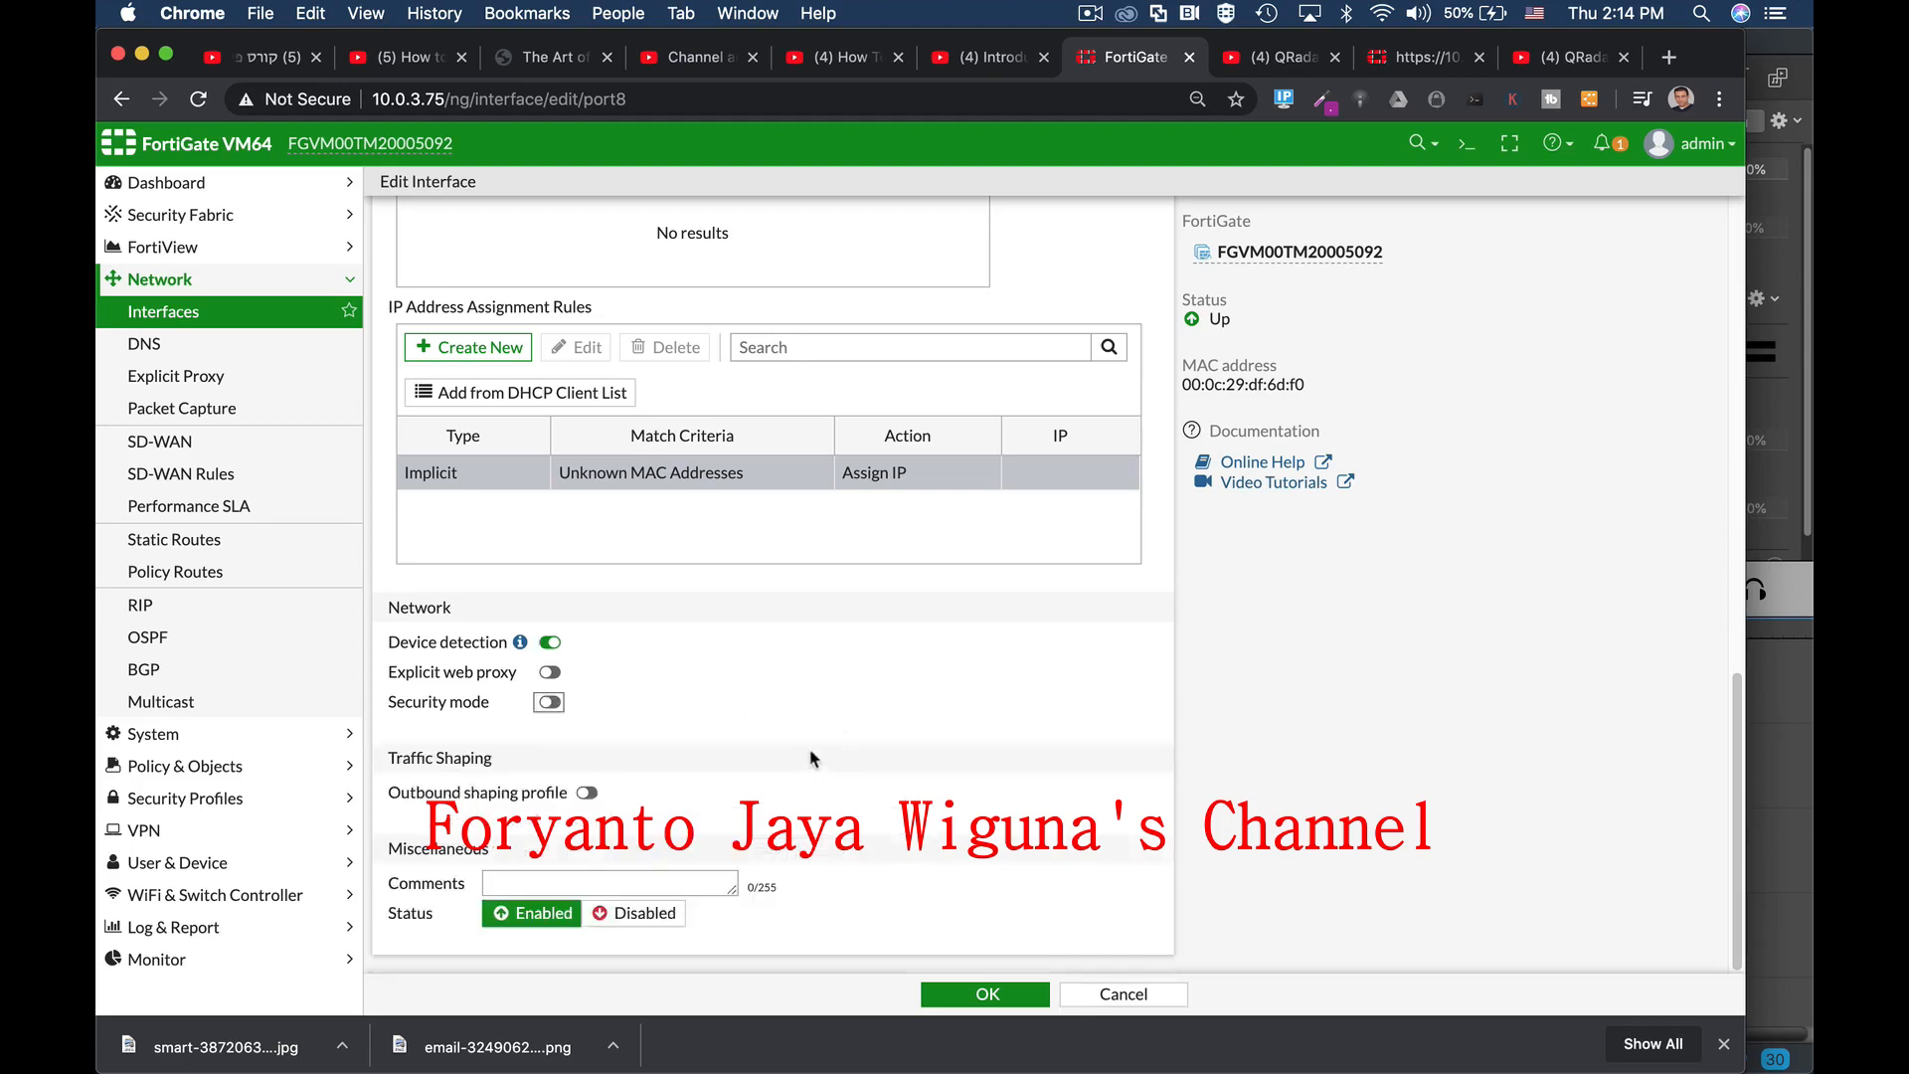
scroll(898, 442, "up", 10)
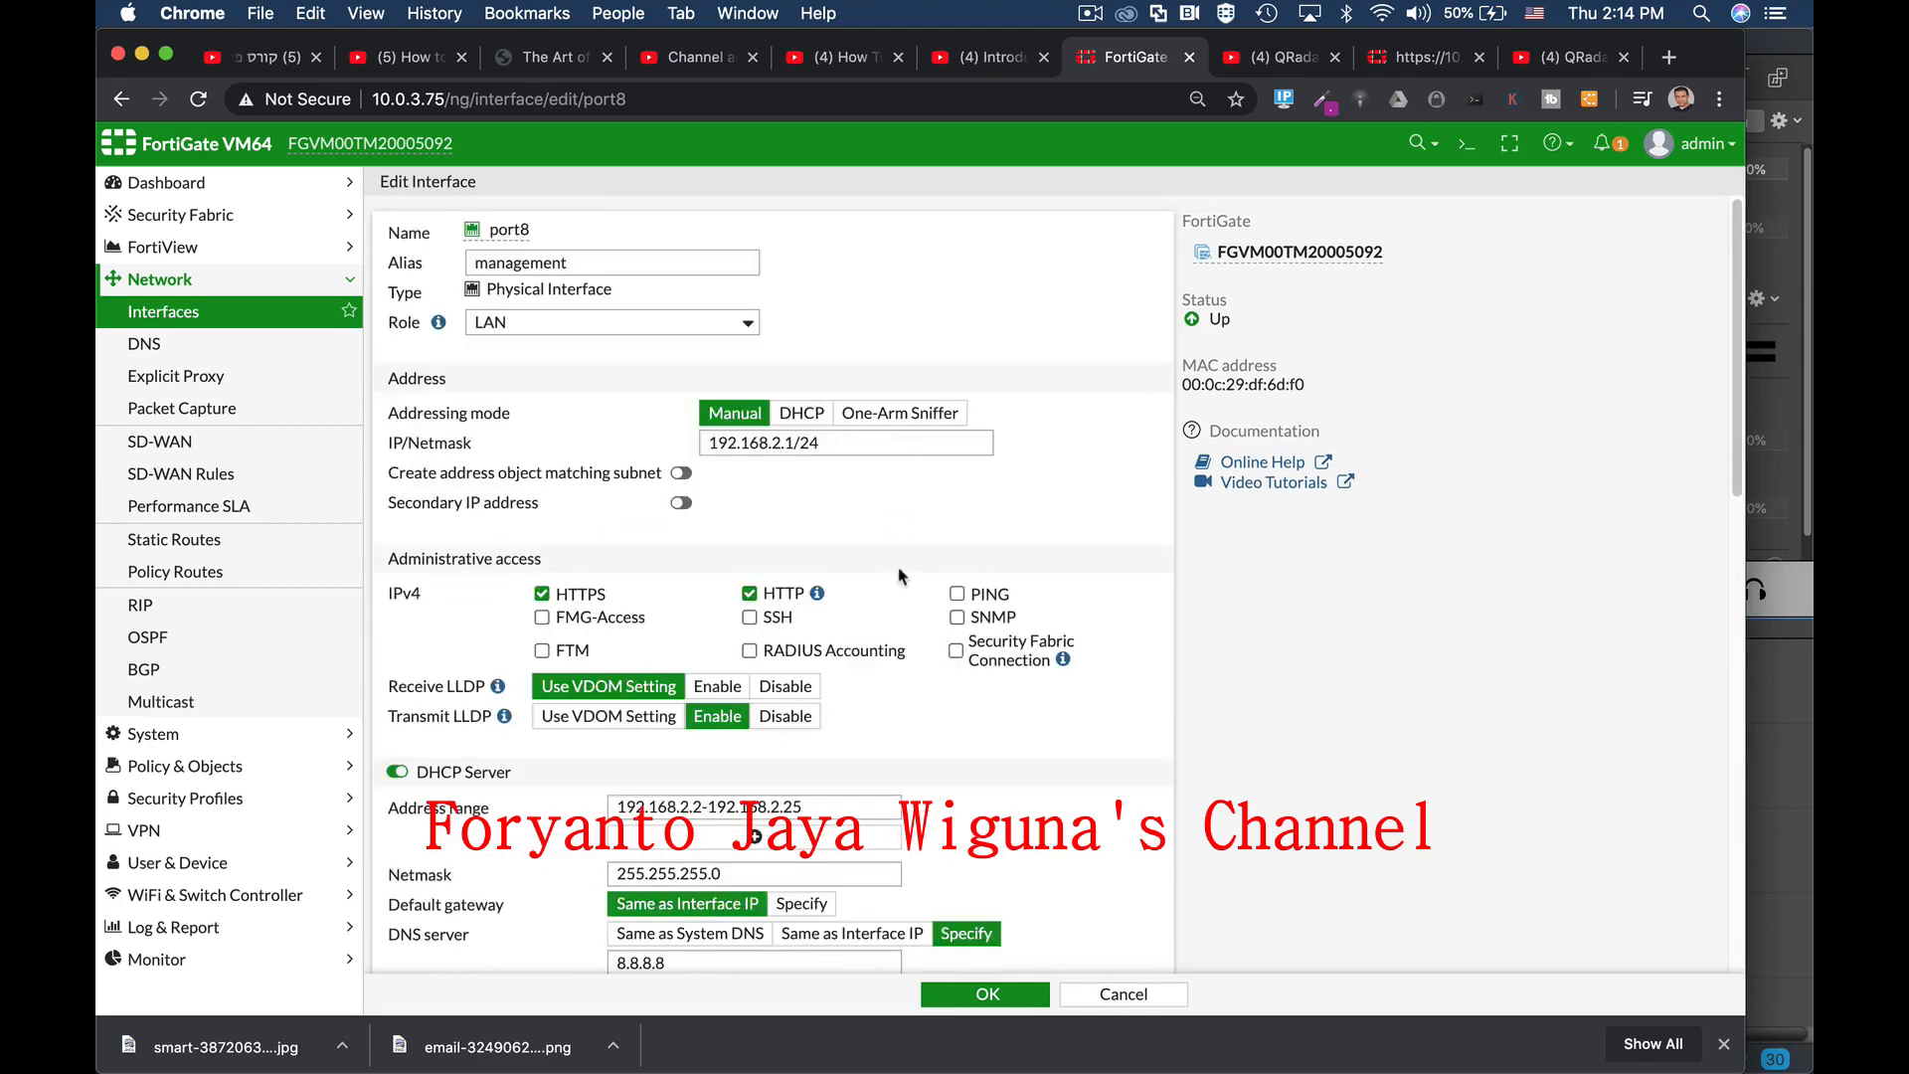
scroll(907, 599, "down", 1)
scroll(907, 598, "down", 5)
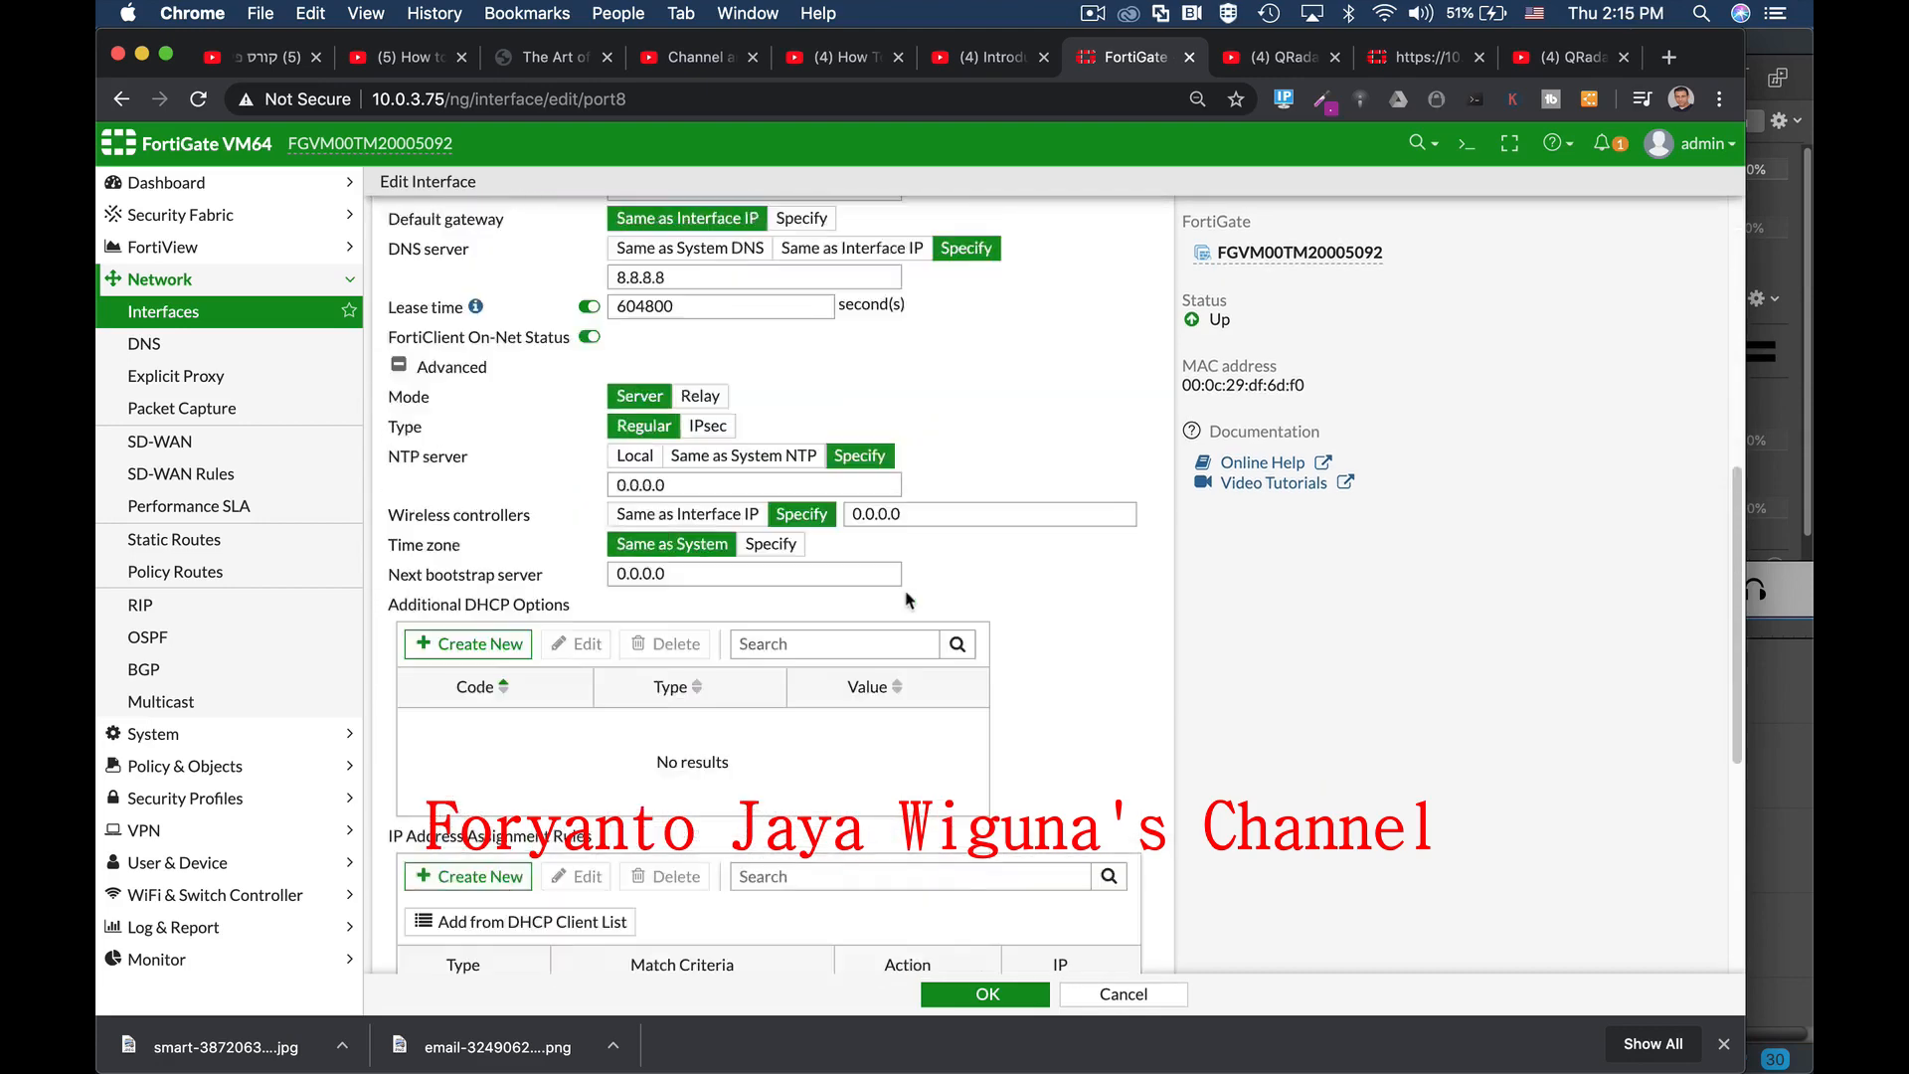
Step: Save port8, then review wan1 (port1)'s alias and 10.0.3.75 address and save it
left_click(986, 996)
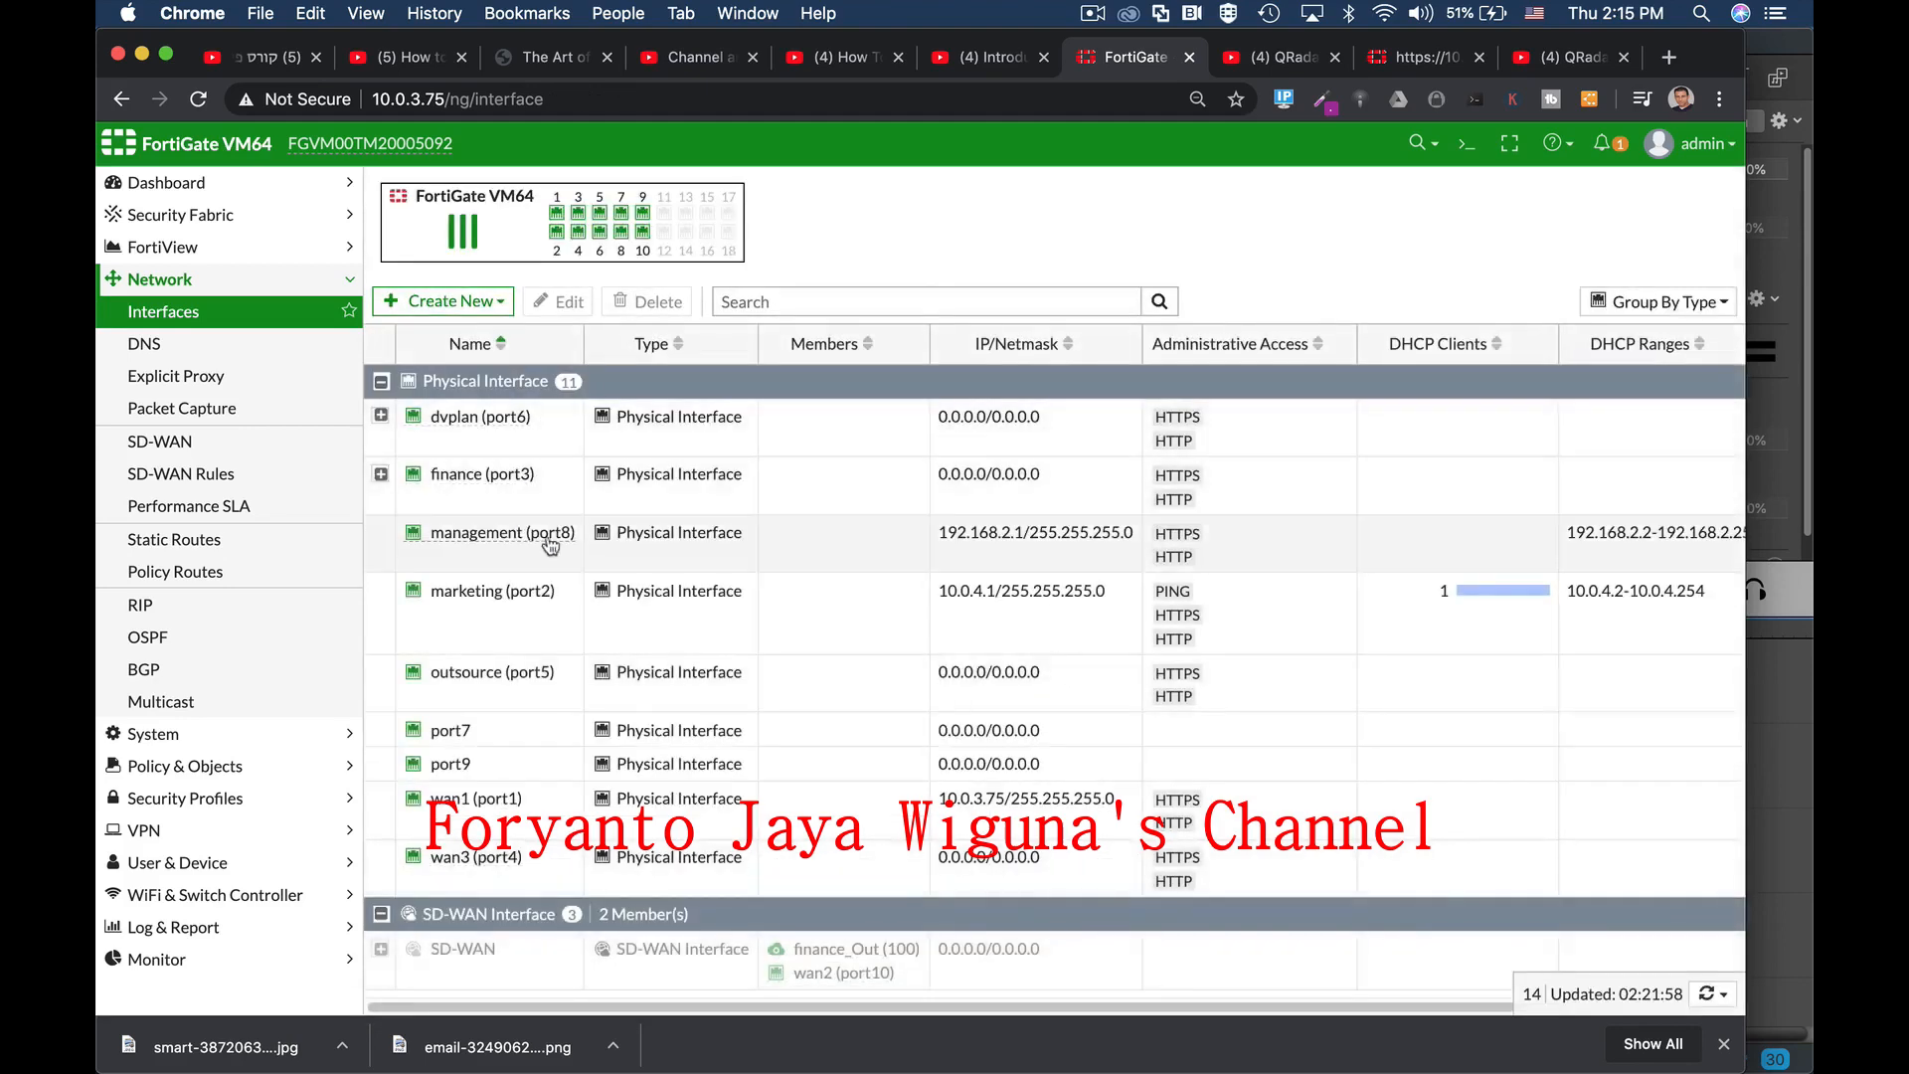
mouse_move(495, 548)
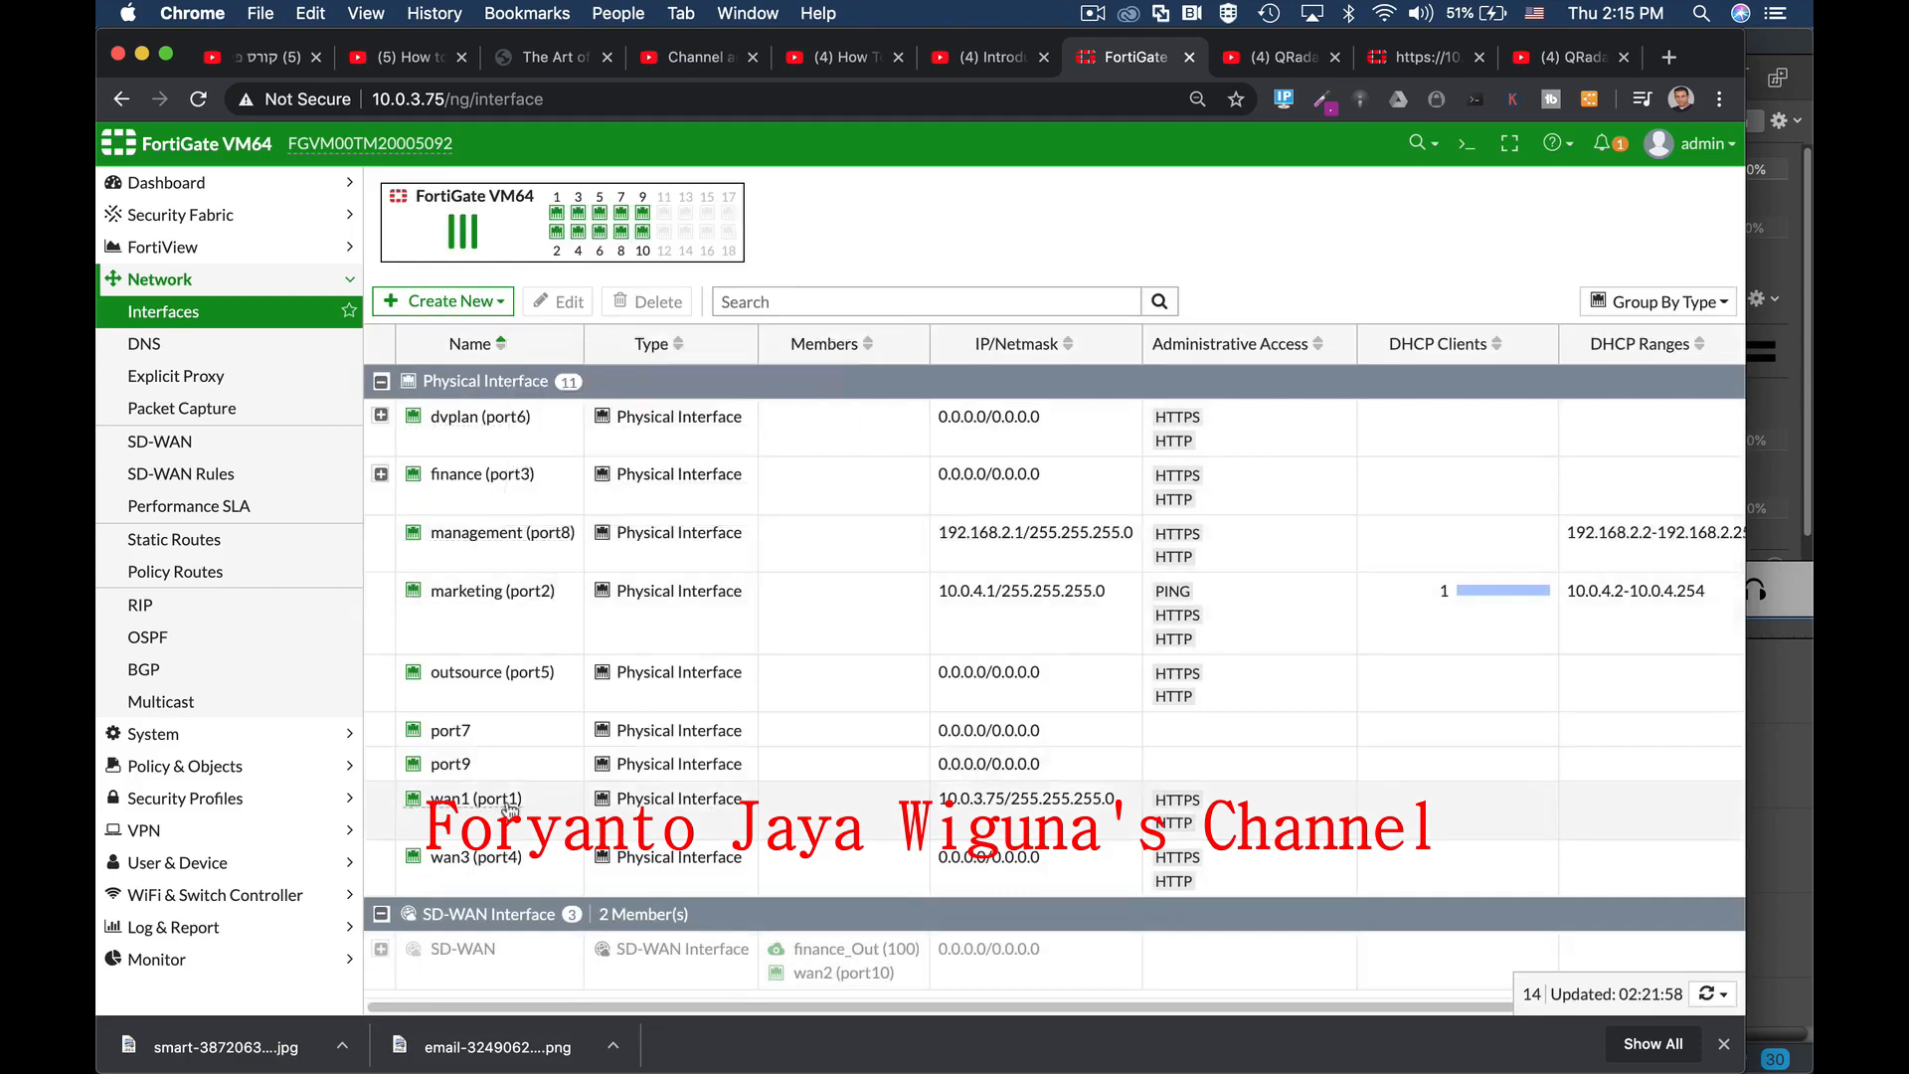
mouse_move(502, 811)
double_click(482, 811)
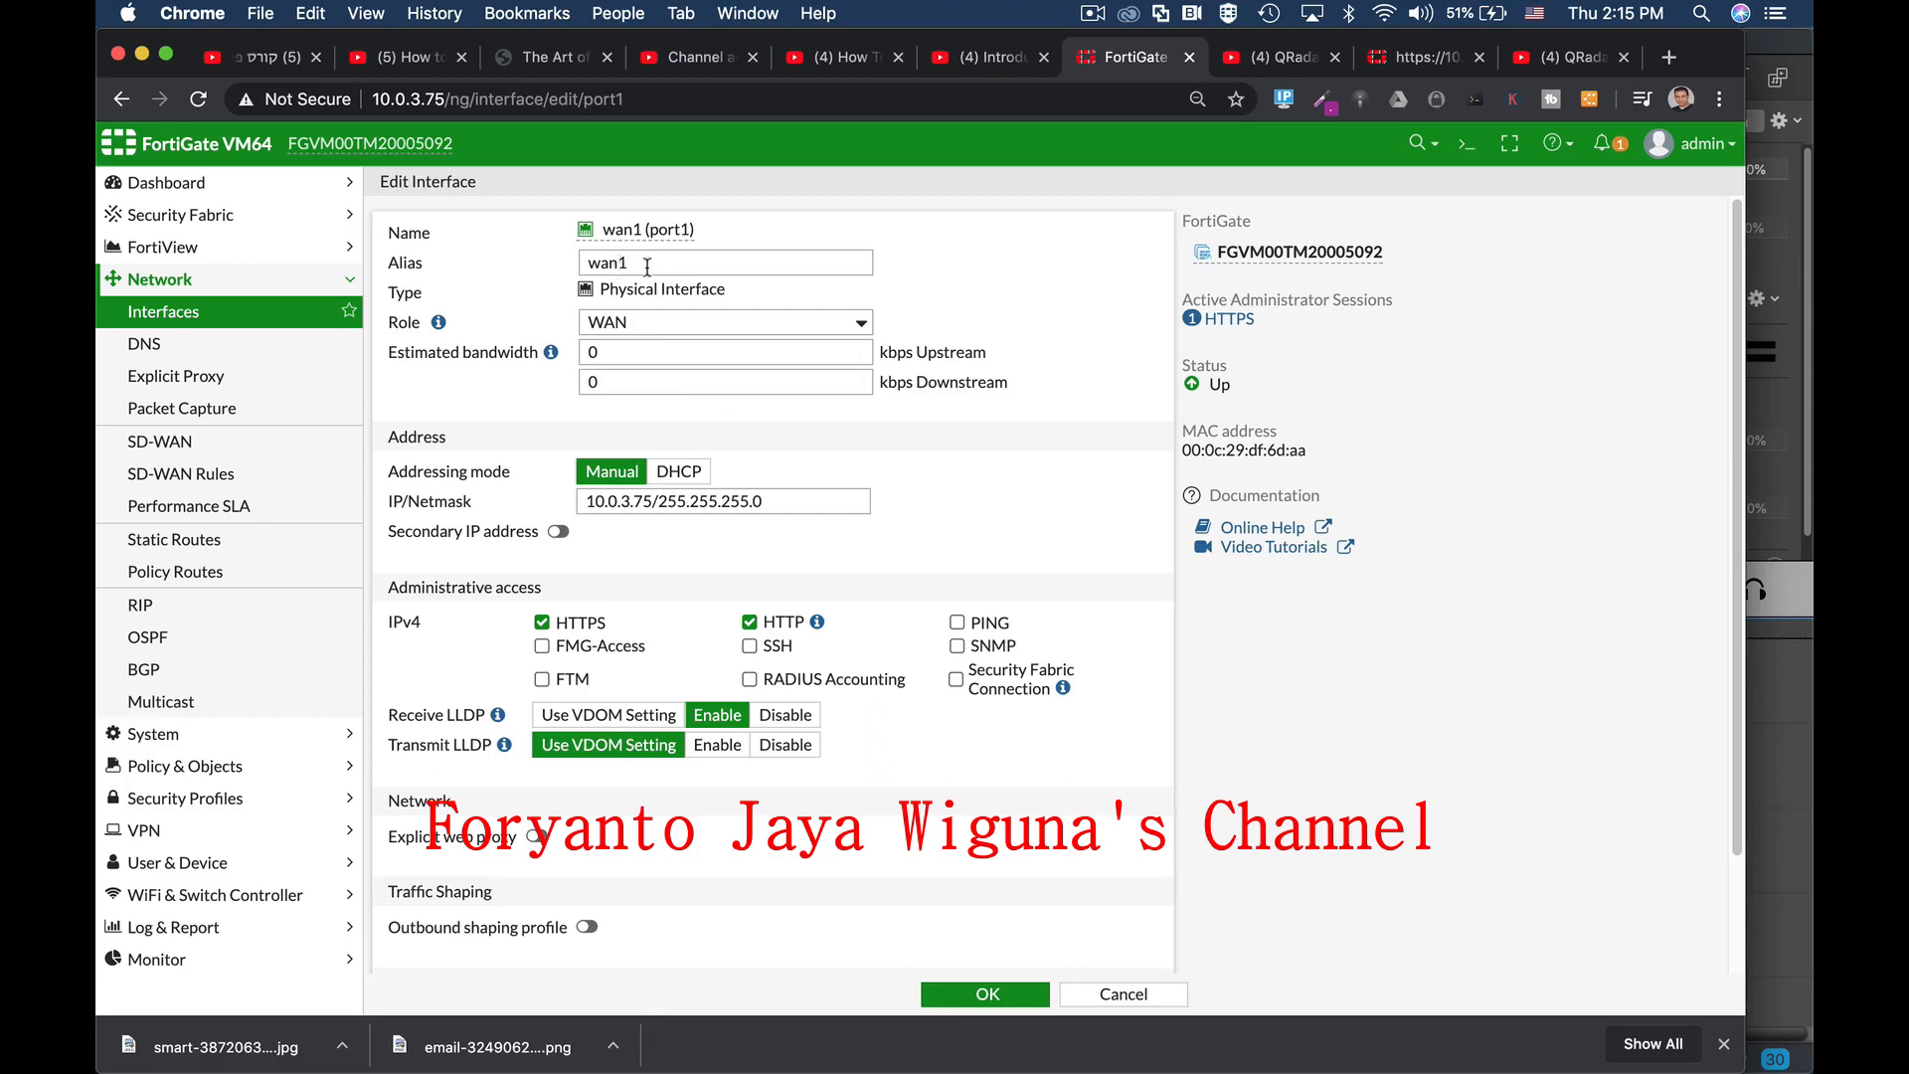
left_click_drag(641, 264, 563, 260)
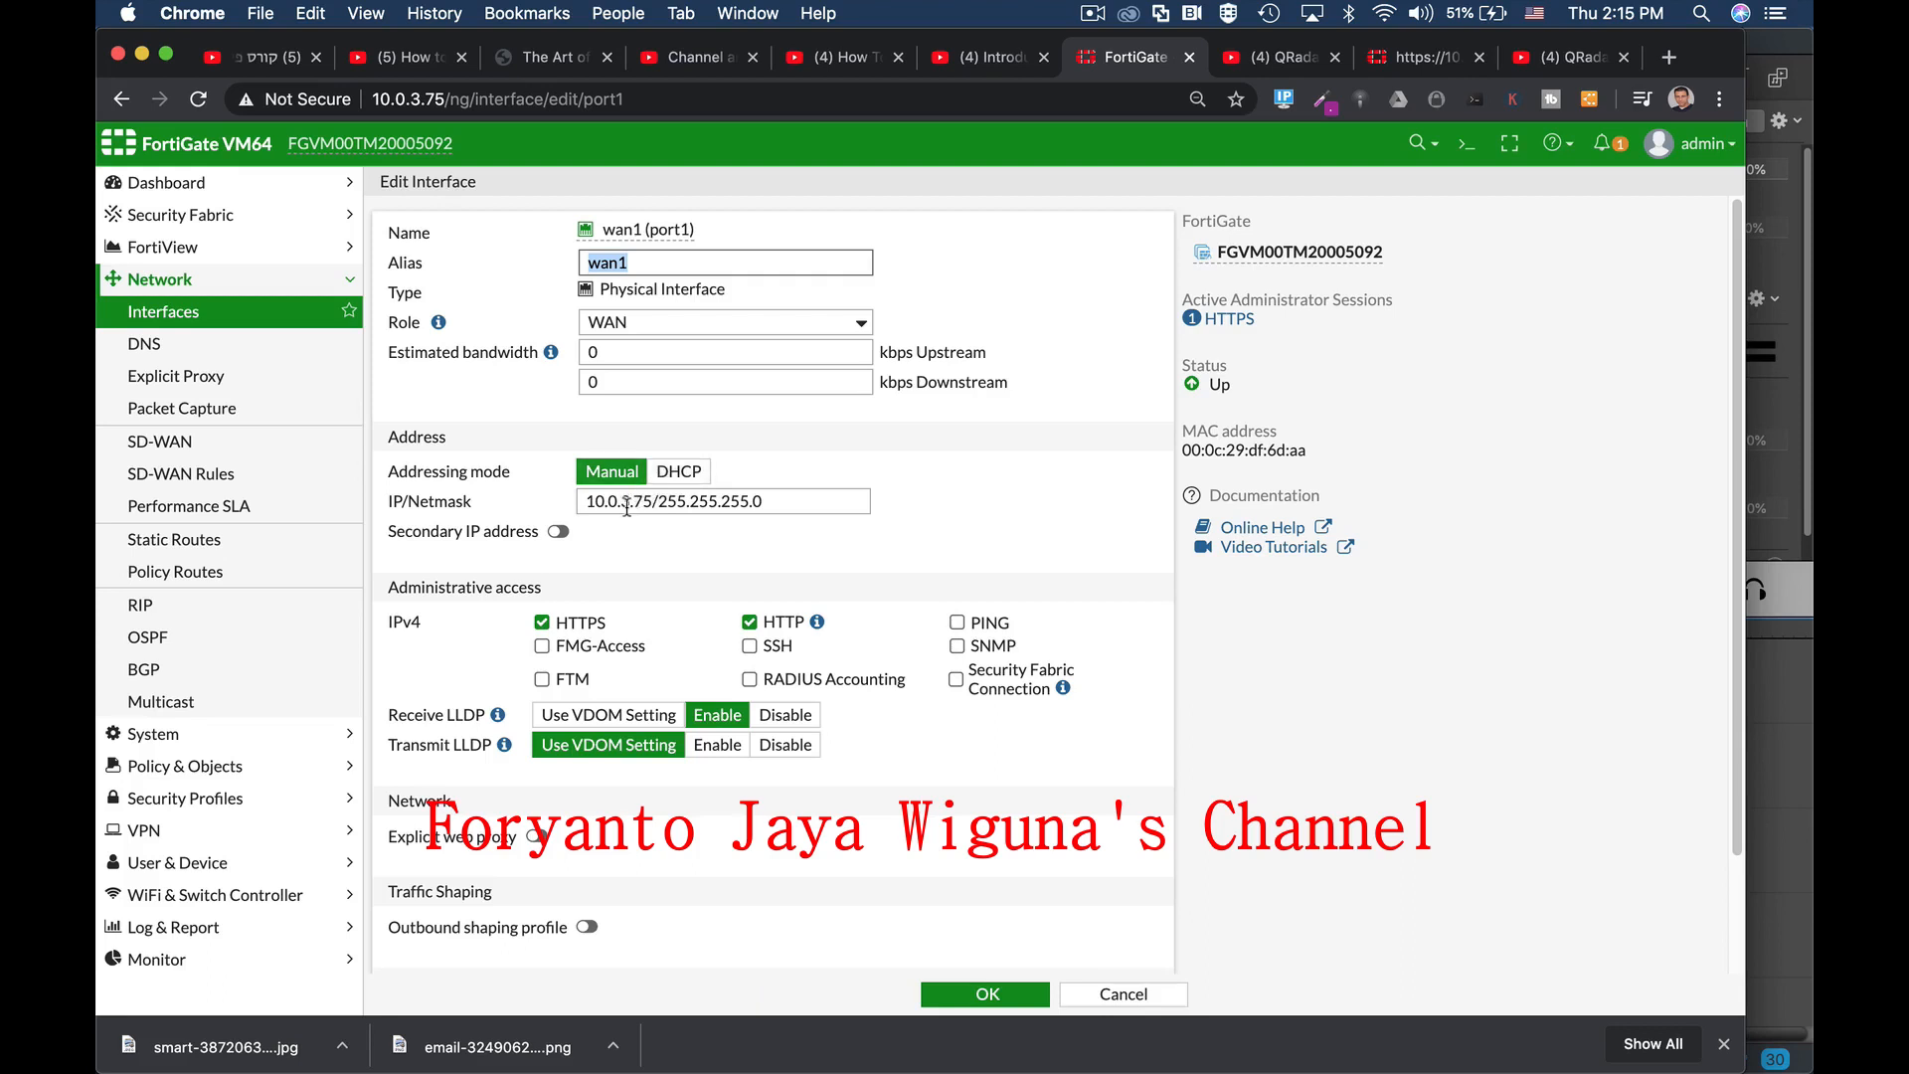
left_click_drag(651, 499, 567, 505)
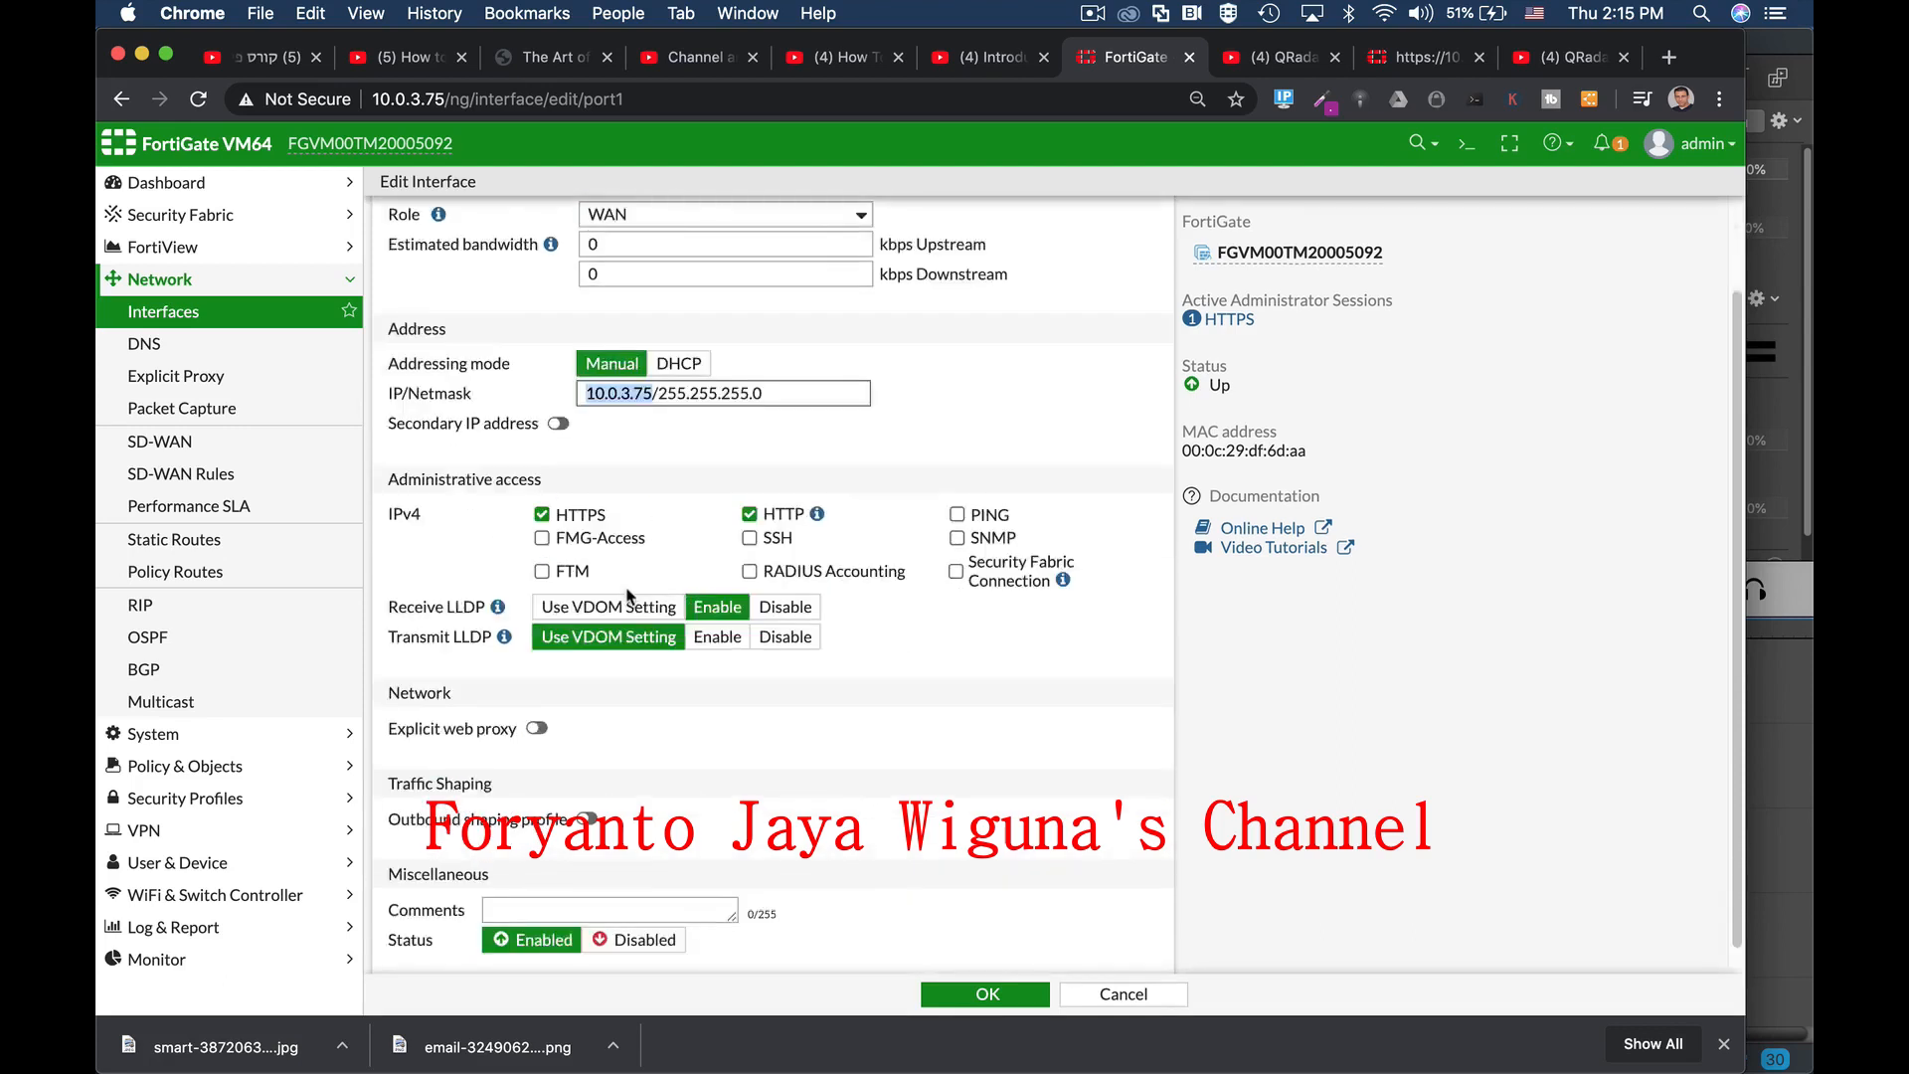
scroll(632, 597, "down", 3)
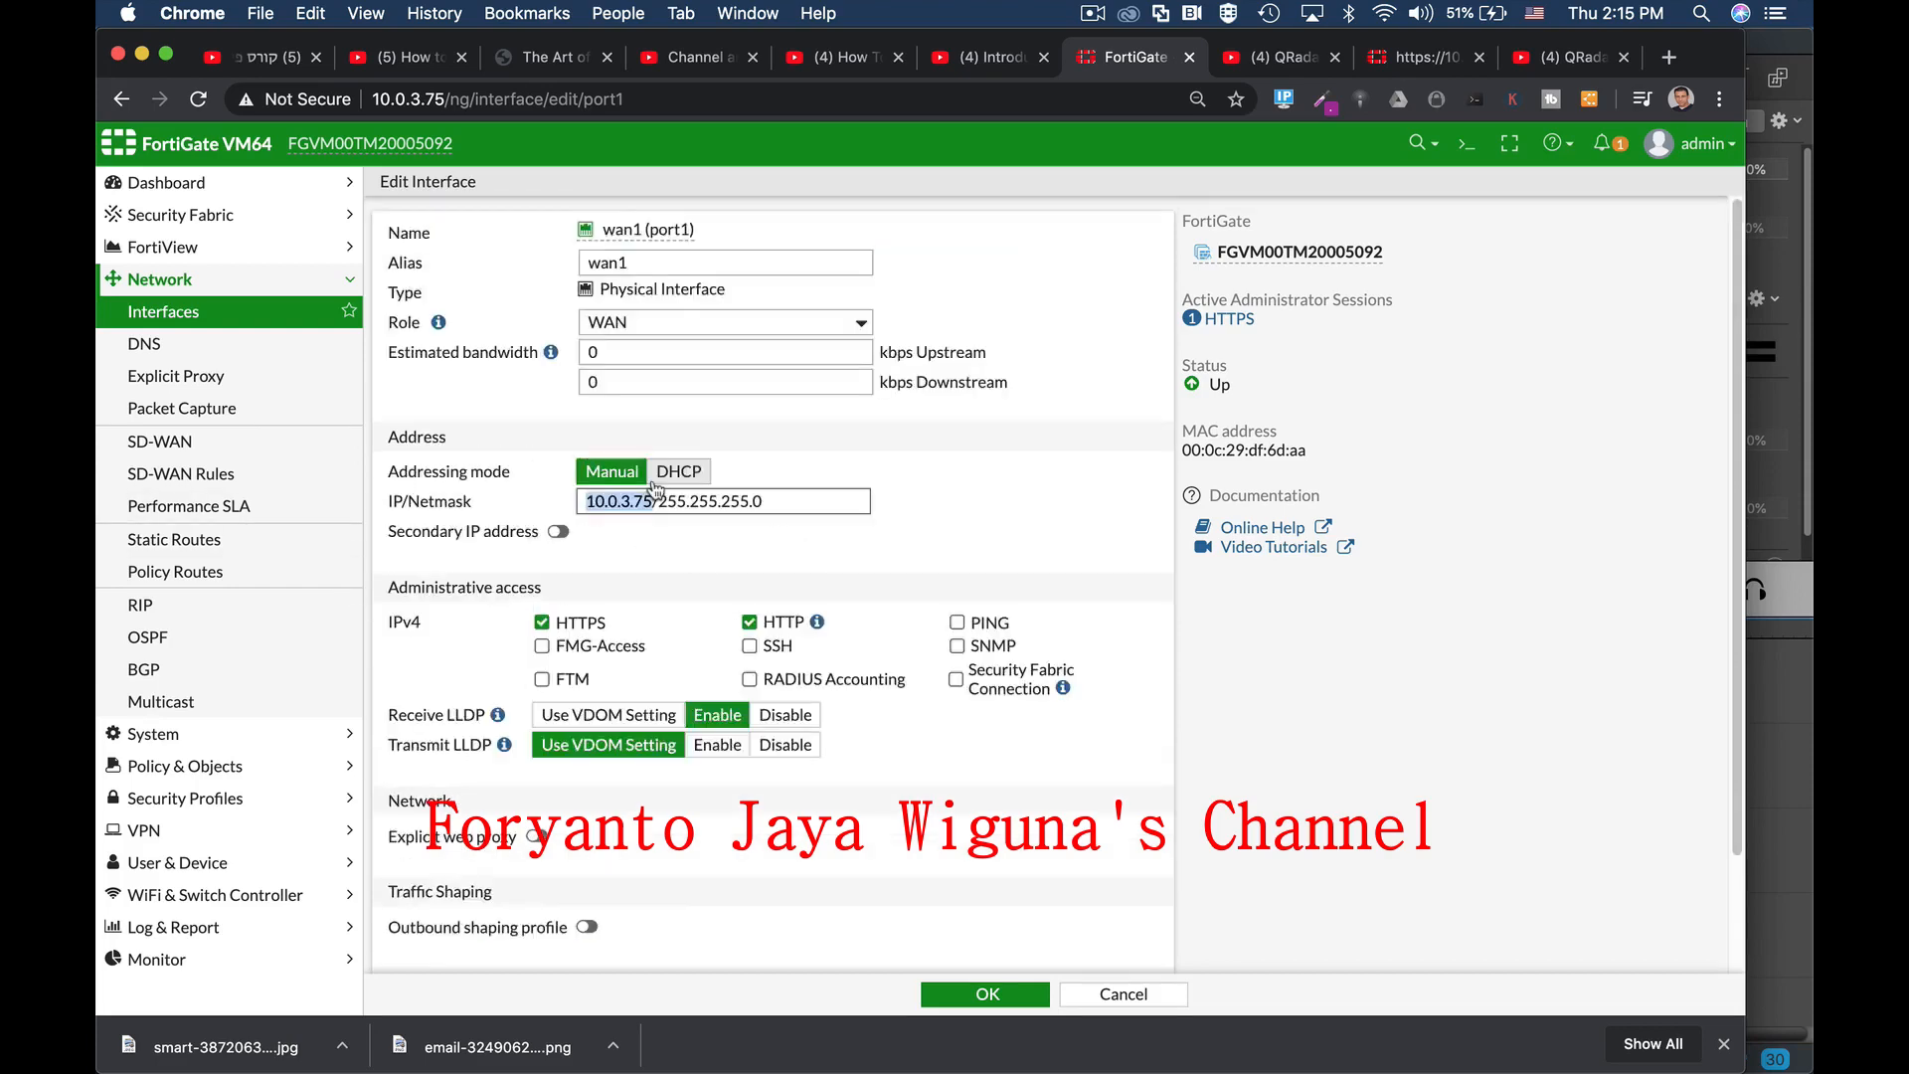
scroll(661, 493, "up", 3)
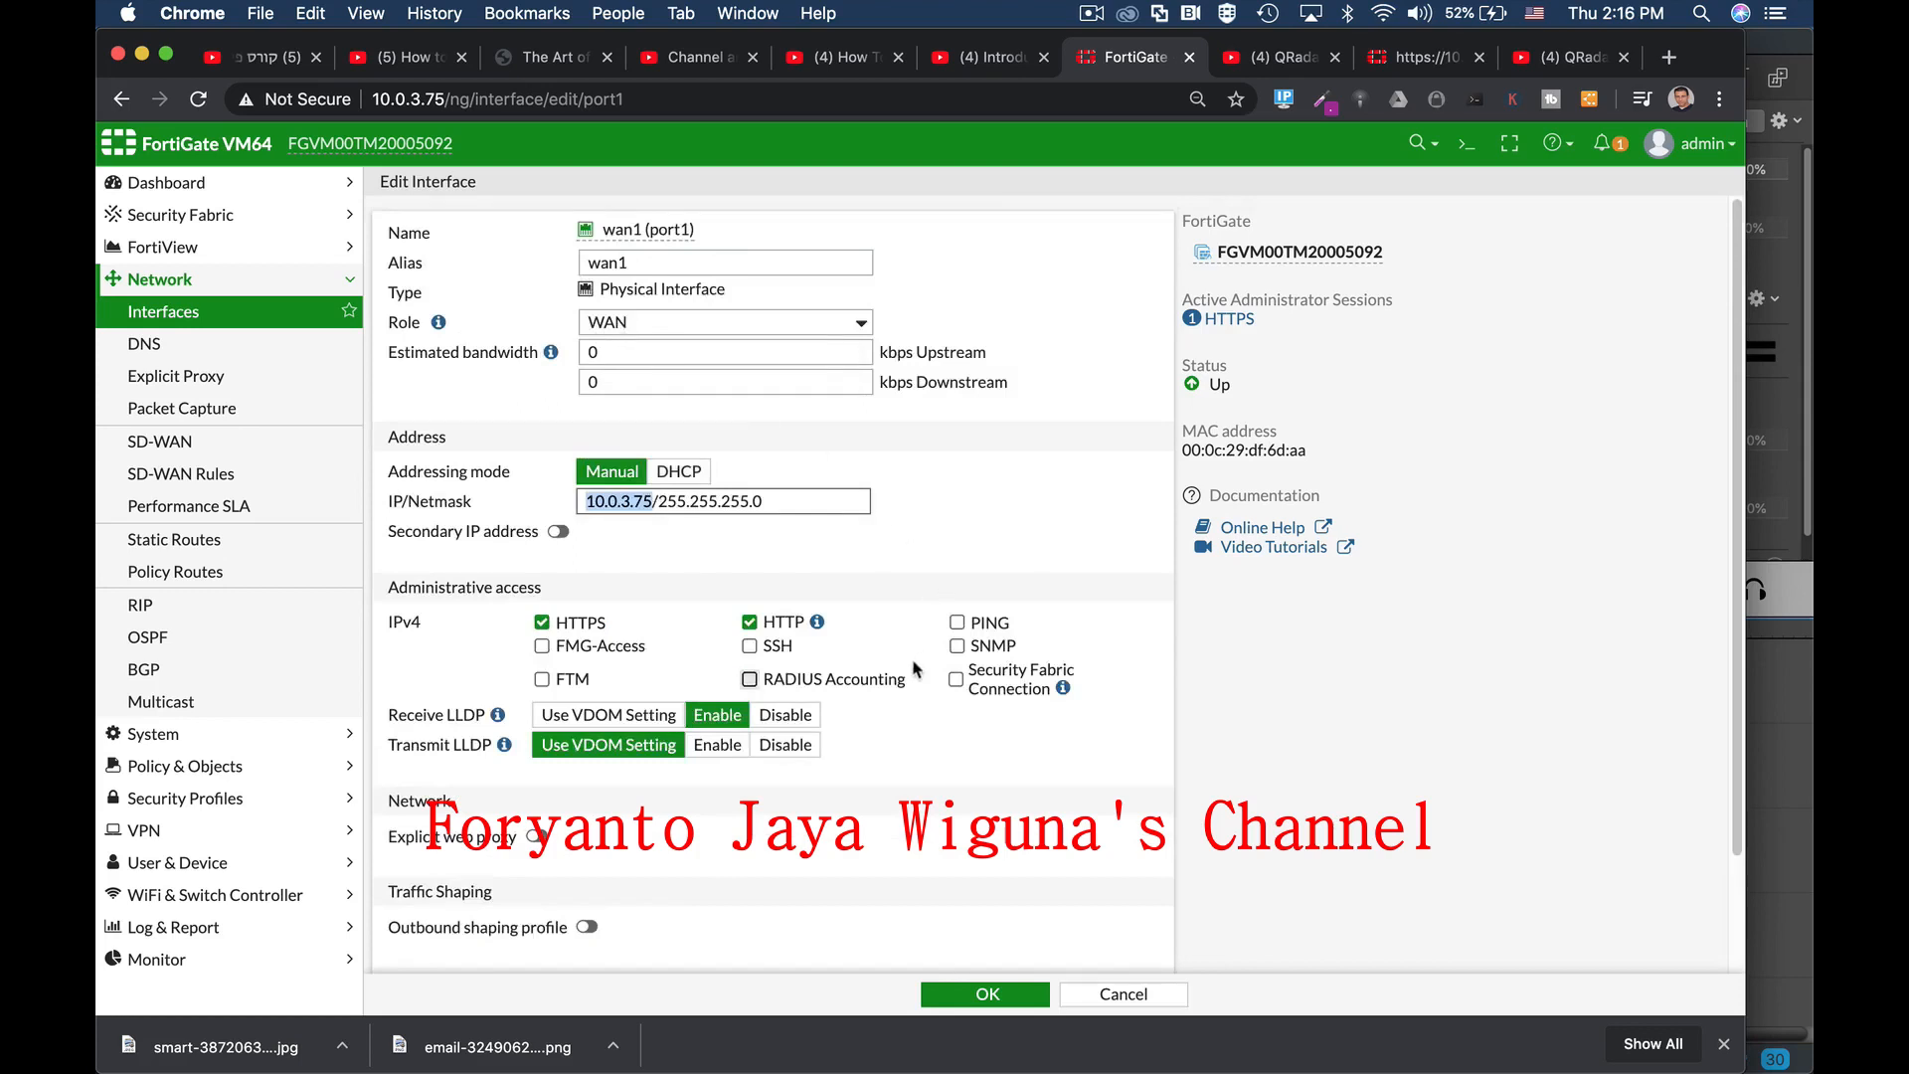
scroll(750, 677, "down", 3)
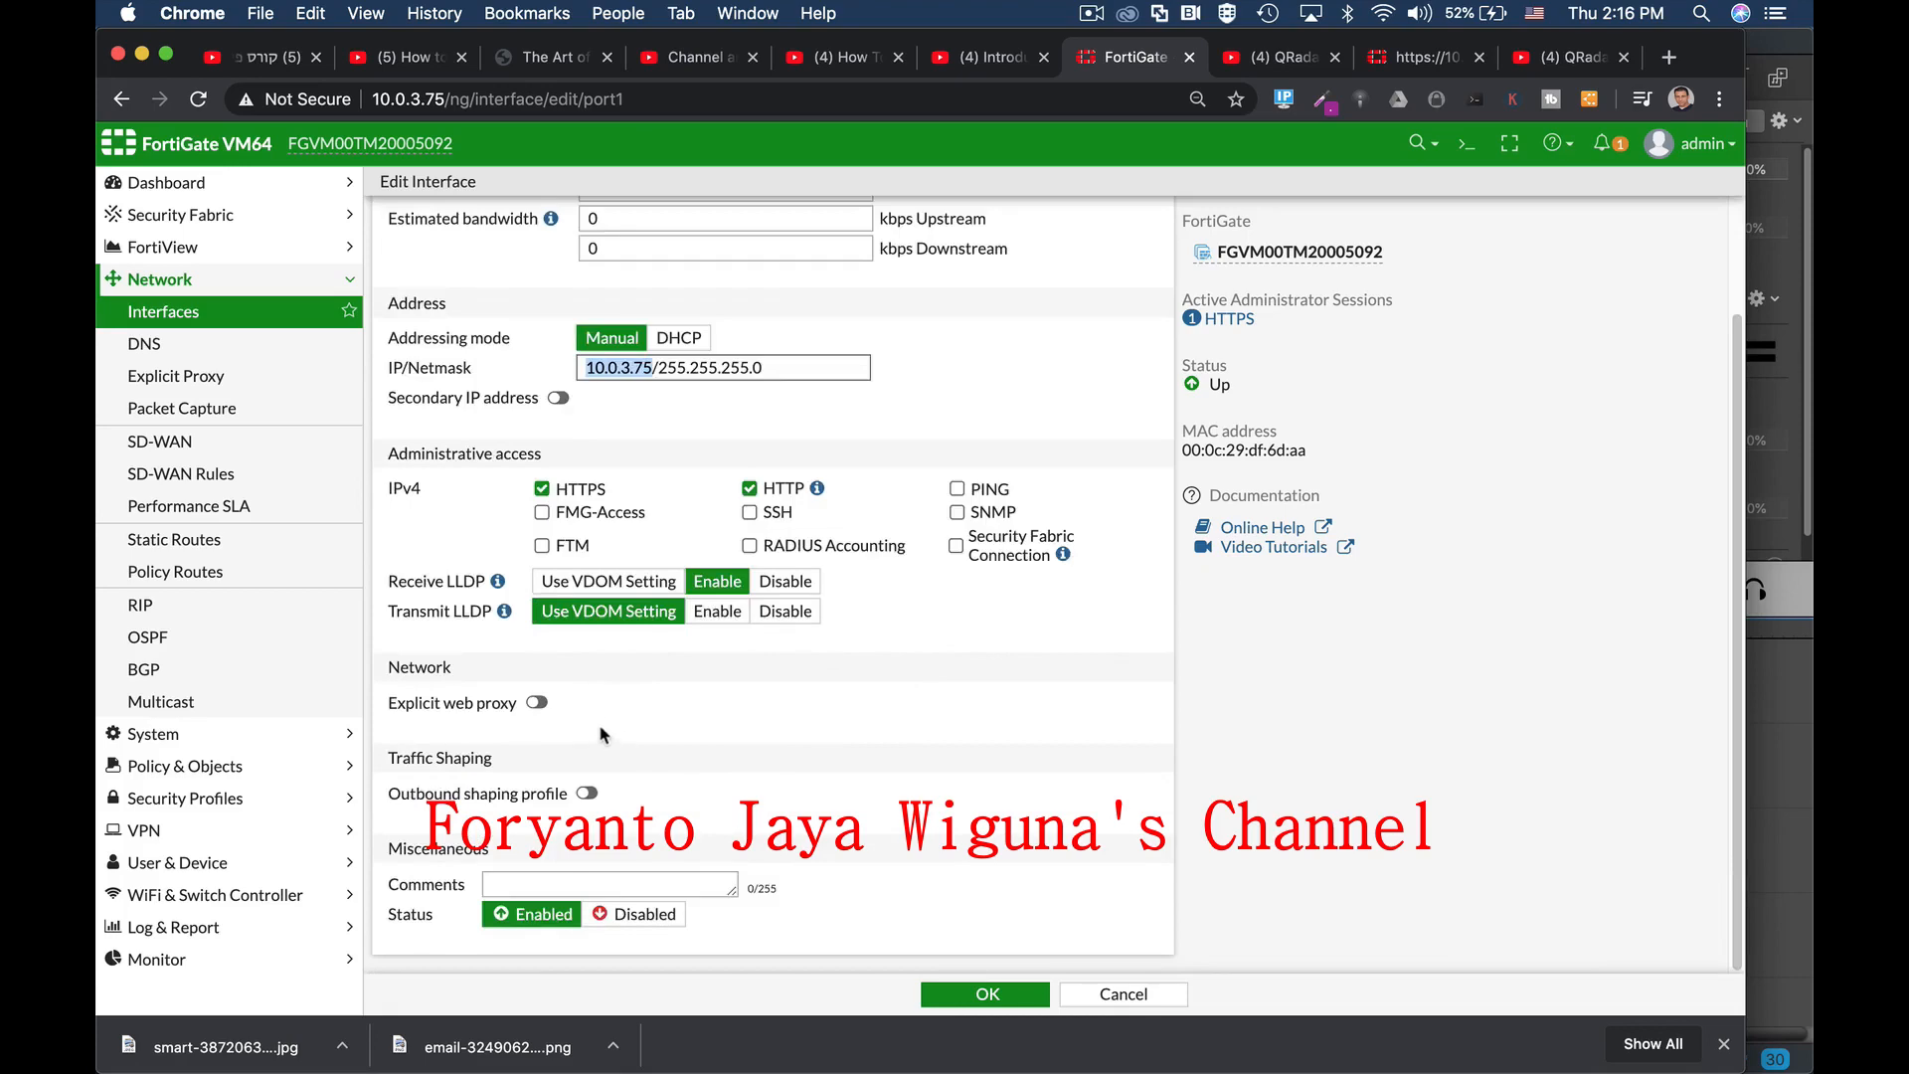
left_click(996, 993)
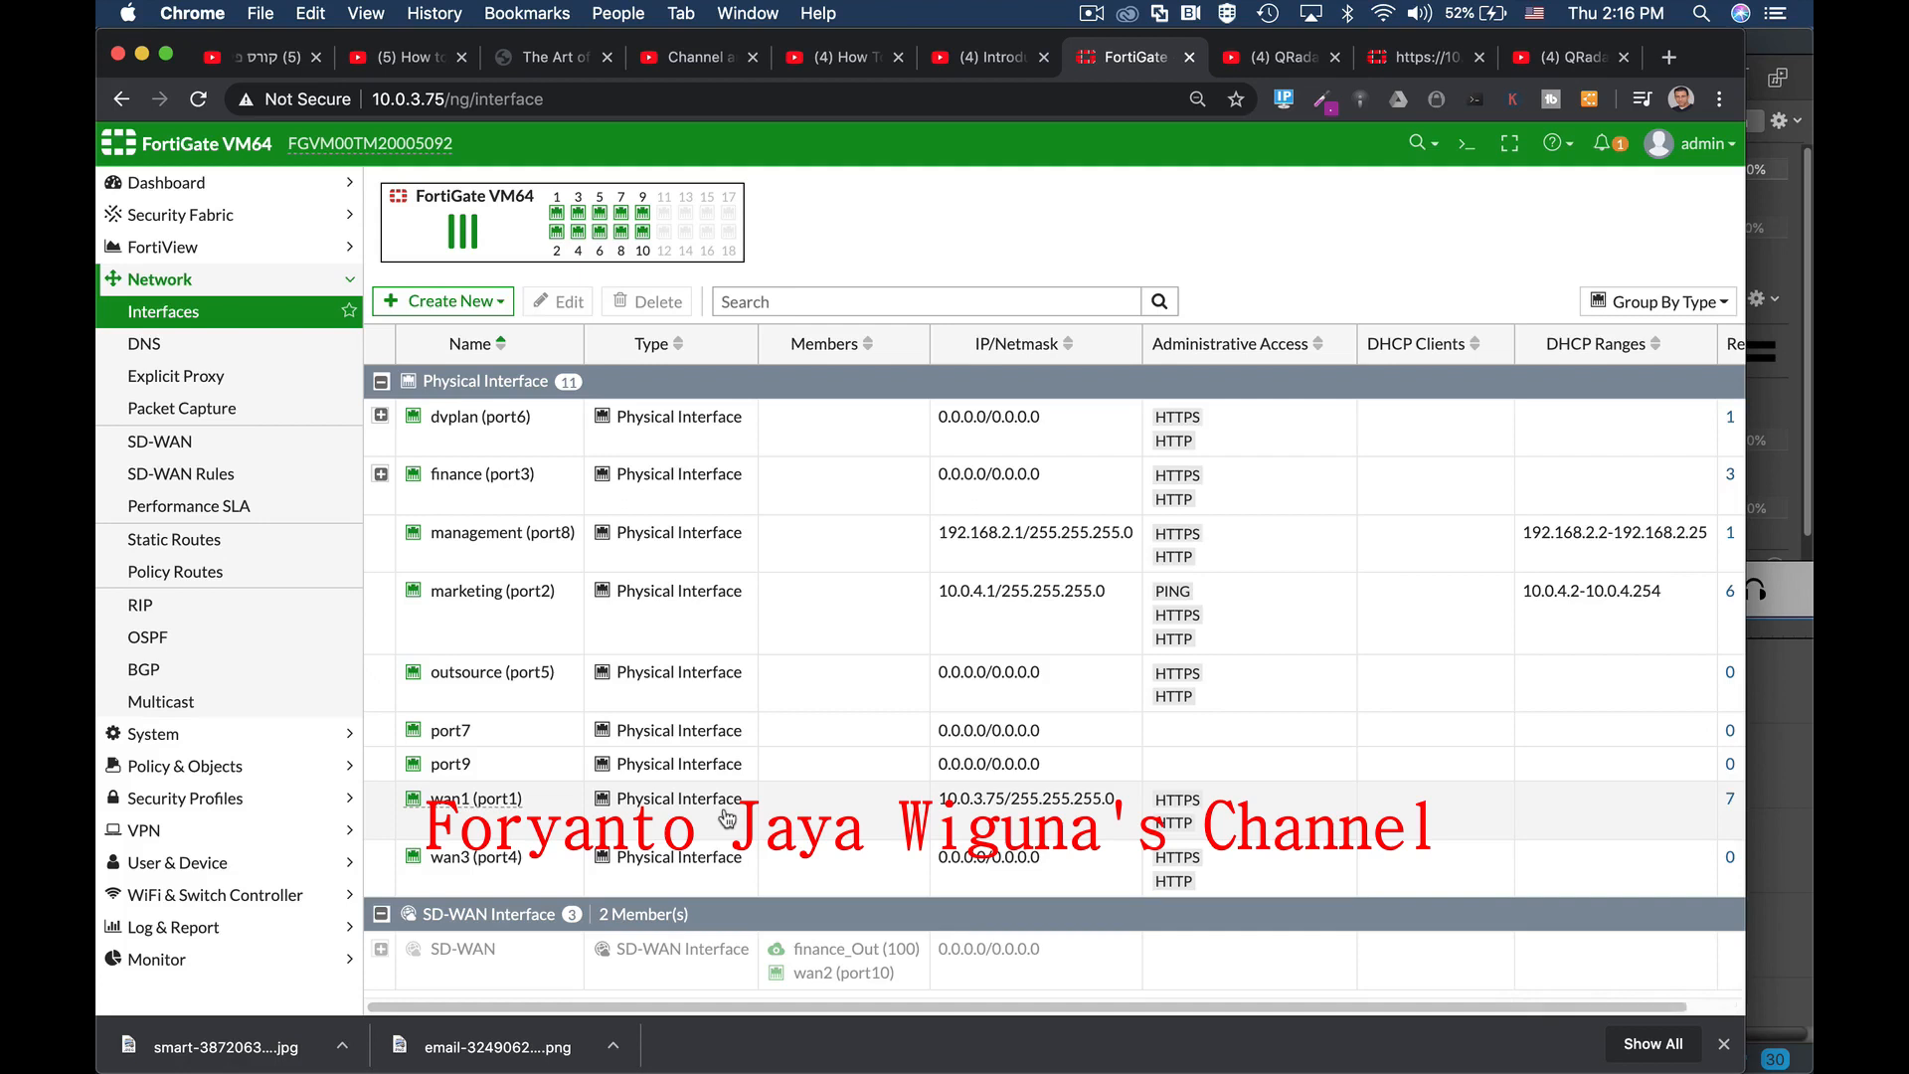
Step: Expand Policy & Objects and open the IPv4 Policy list
mouse_move(579, 559)
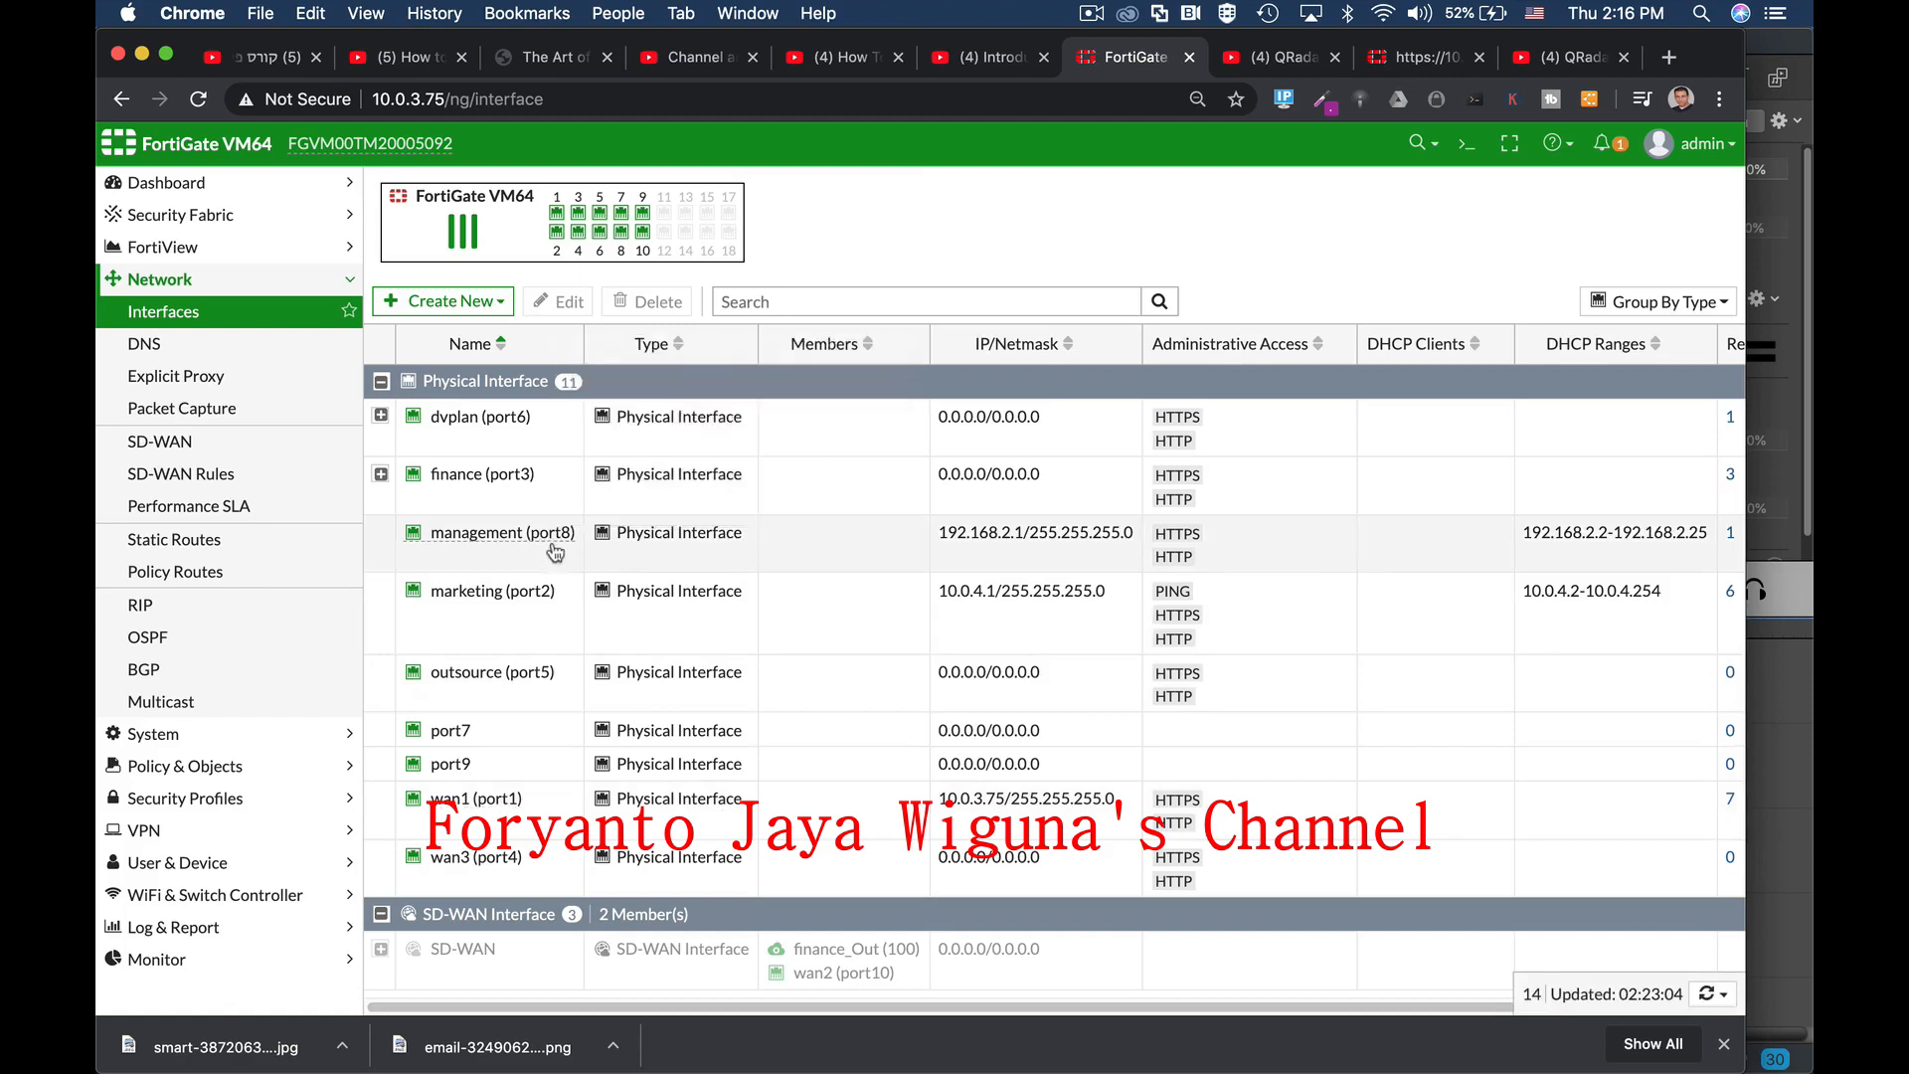
left_click(260, 776)
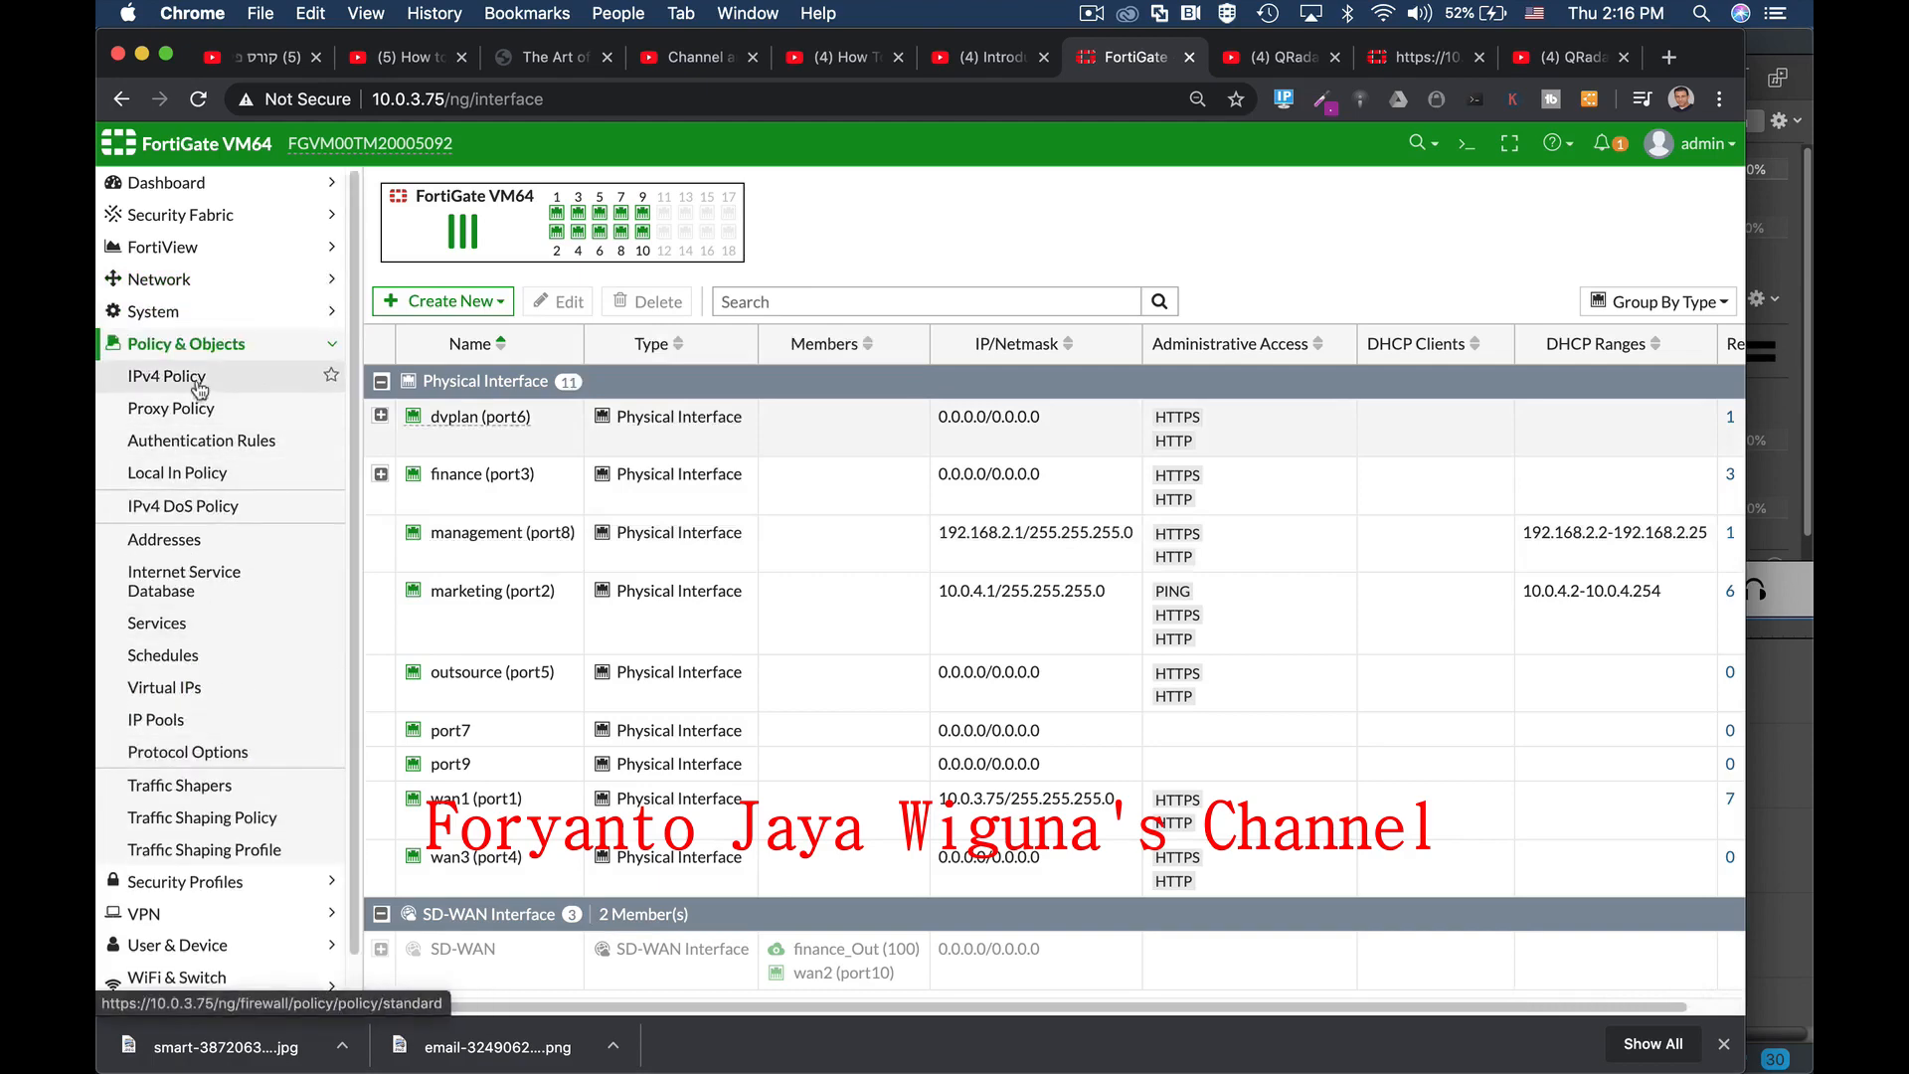
left_click(200, 388)
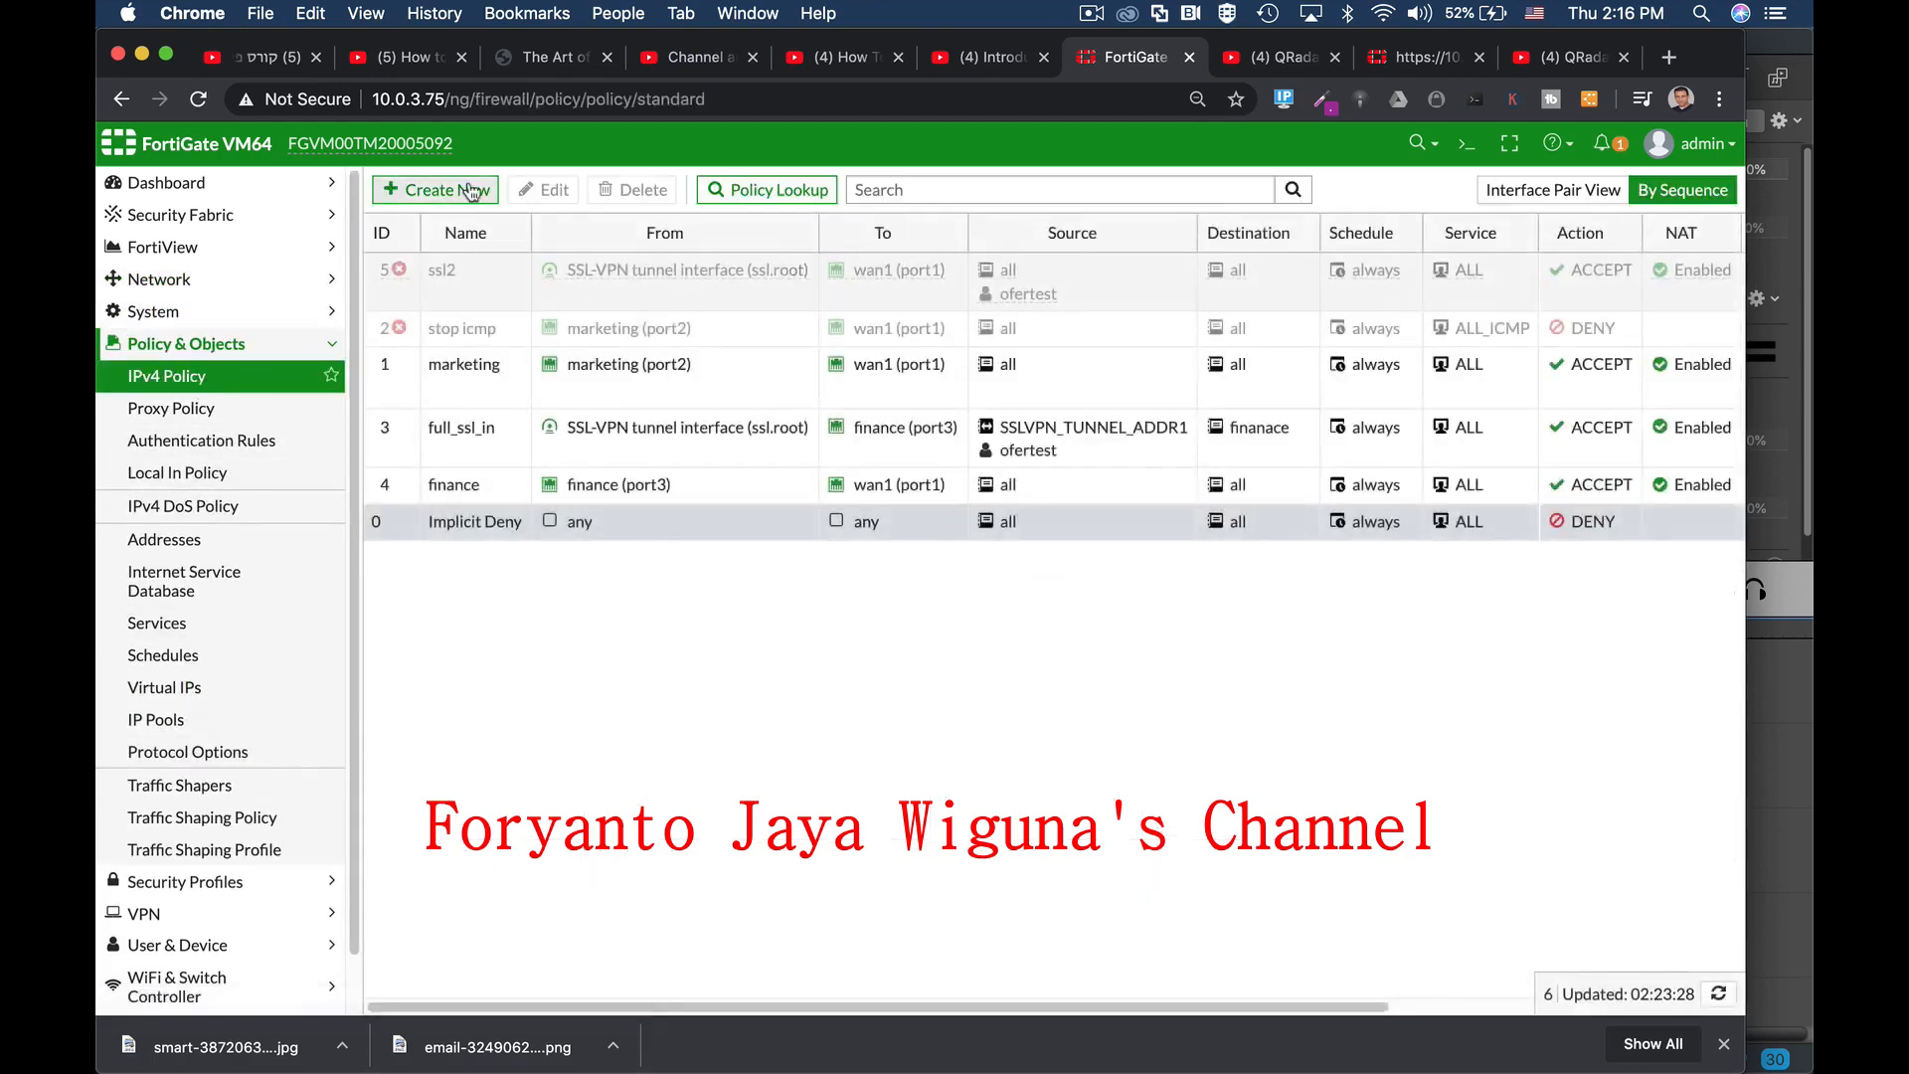
Step: Create policy 'managers1' with incoming management (port8) and outgoing wan1 (port1)
left_click(436, 189)
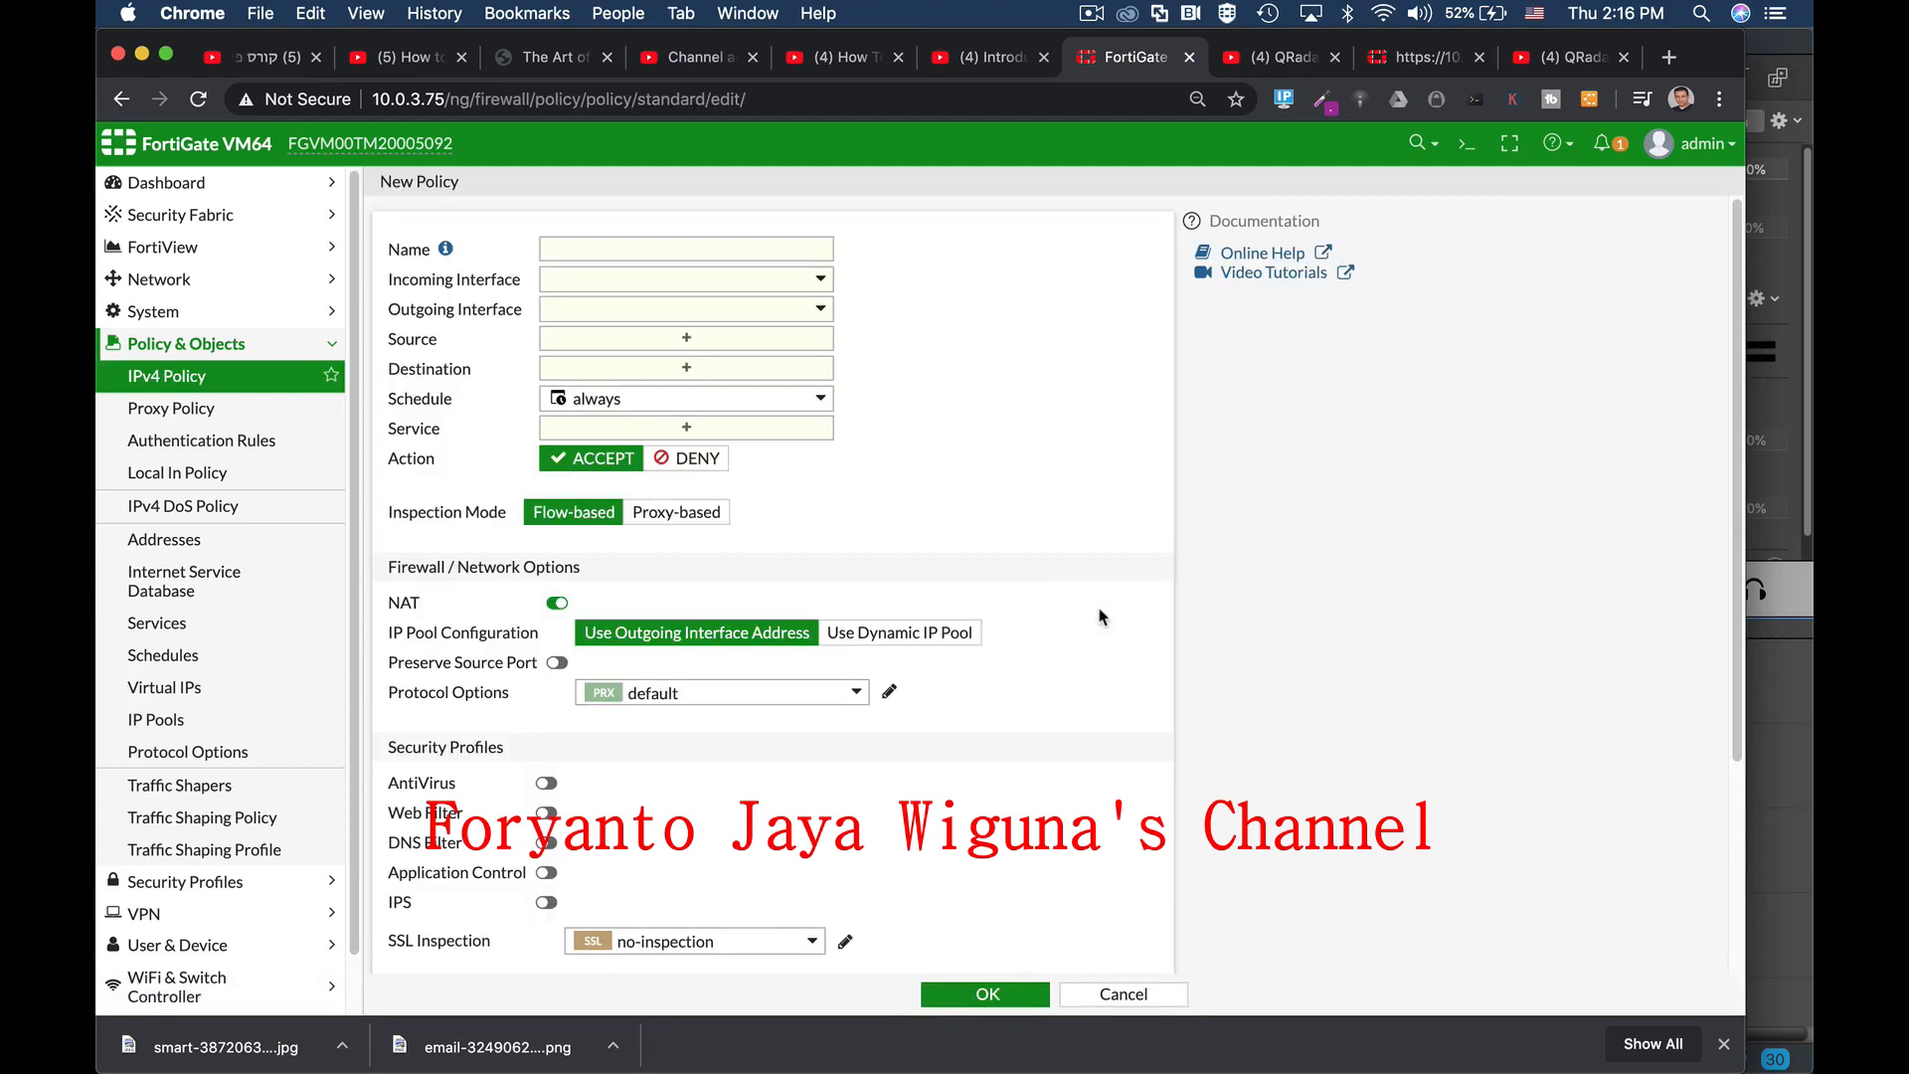
left_click(729, 247)
type("managers1")
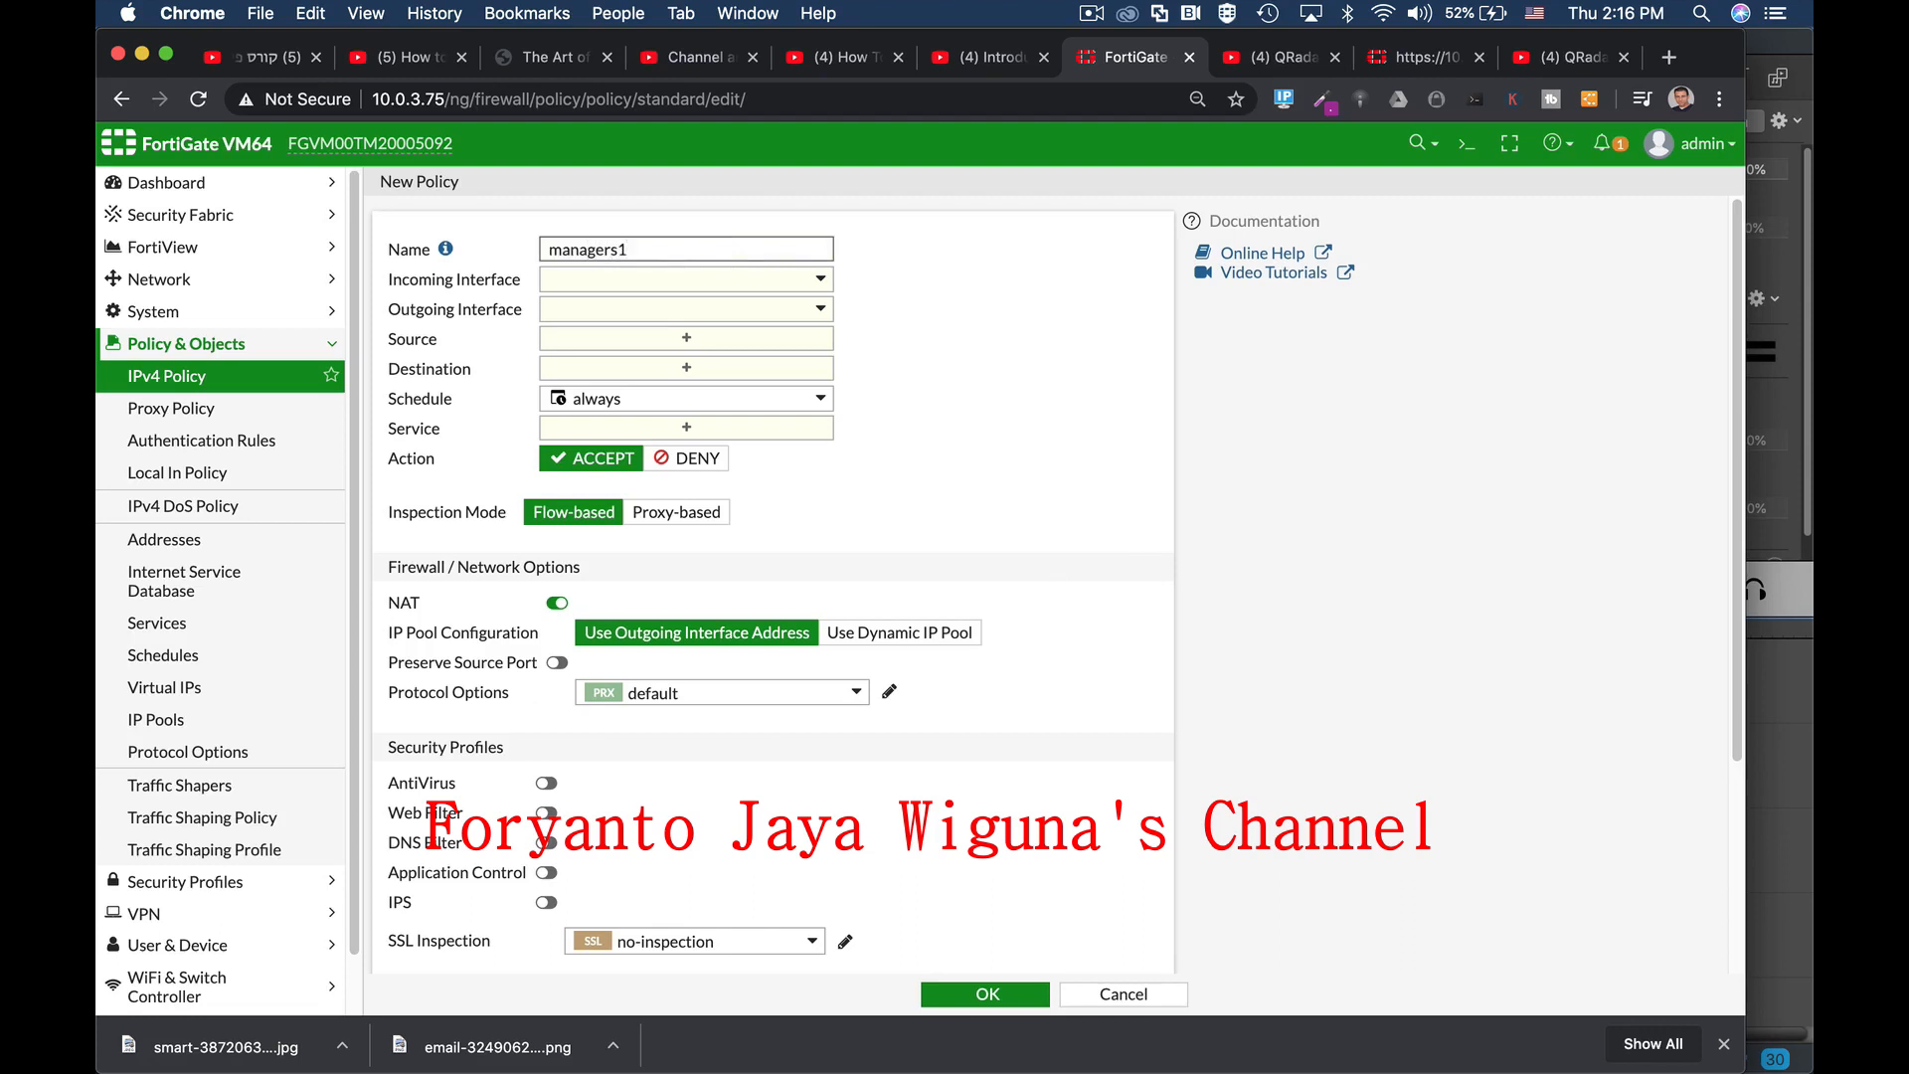
left_click(781, 282)
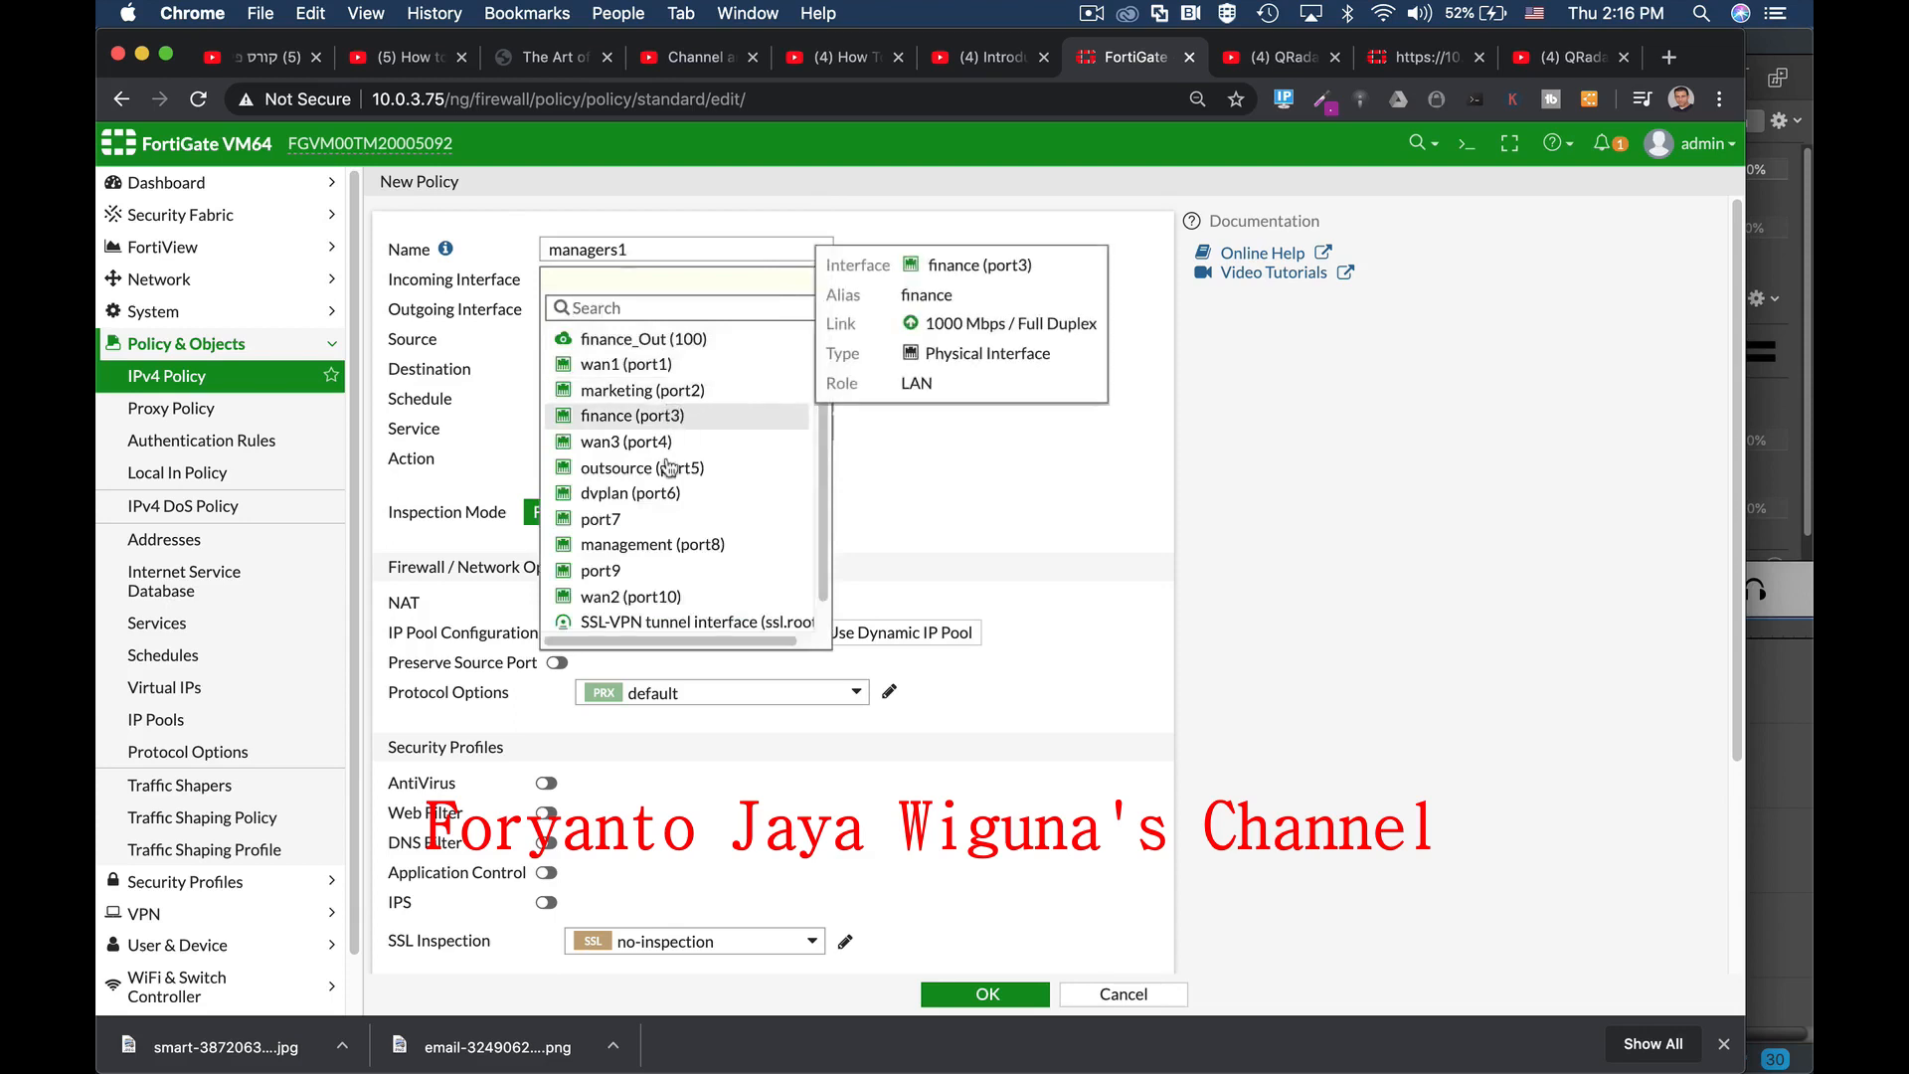
left_click(636, 545)
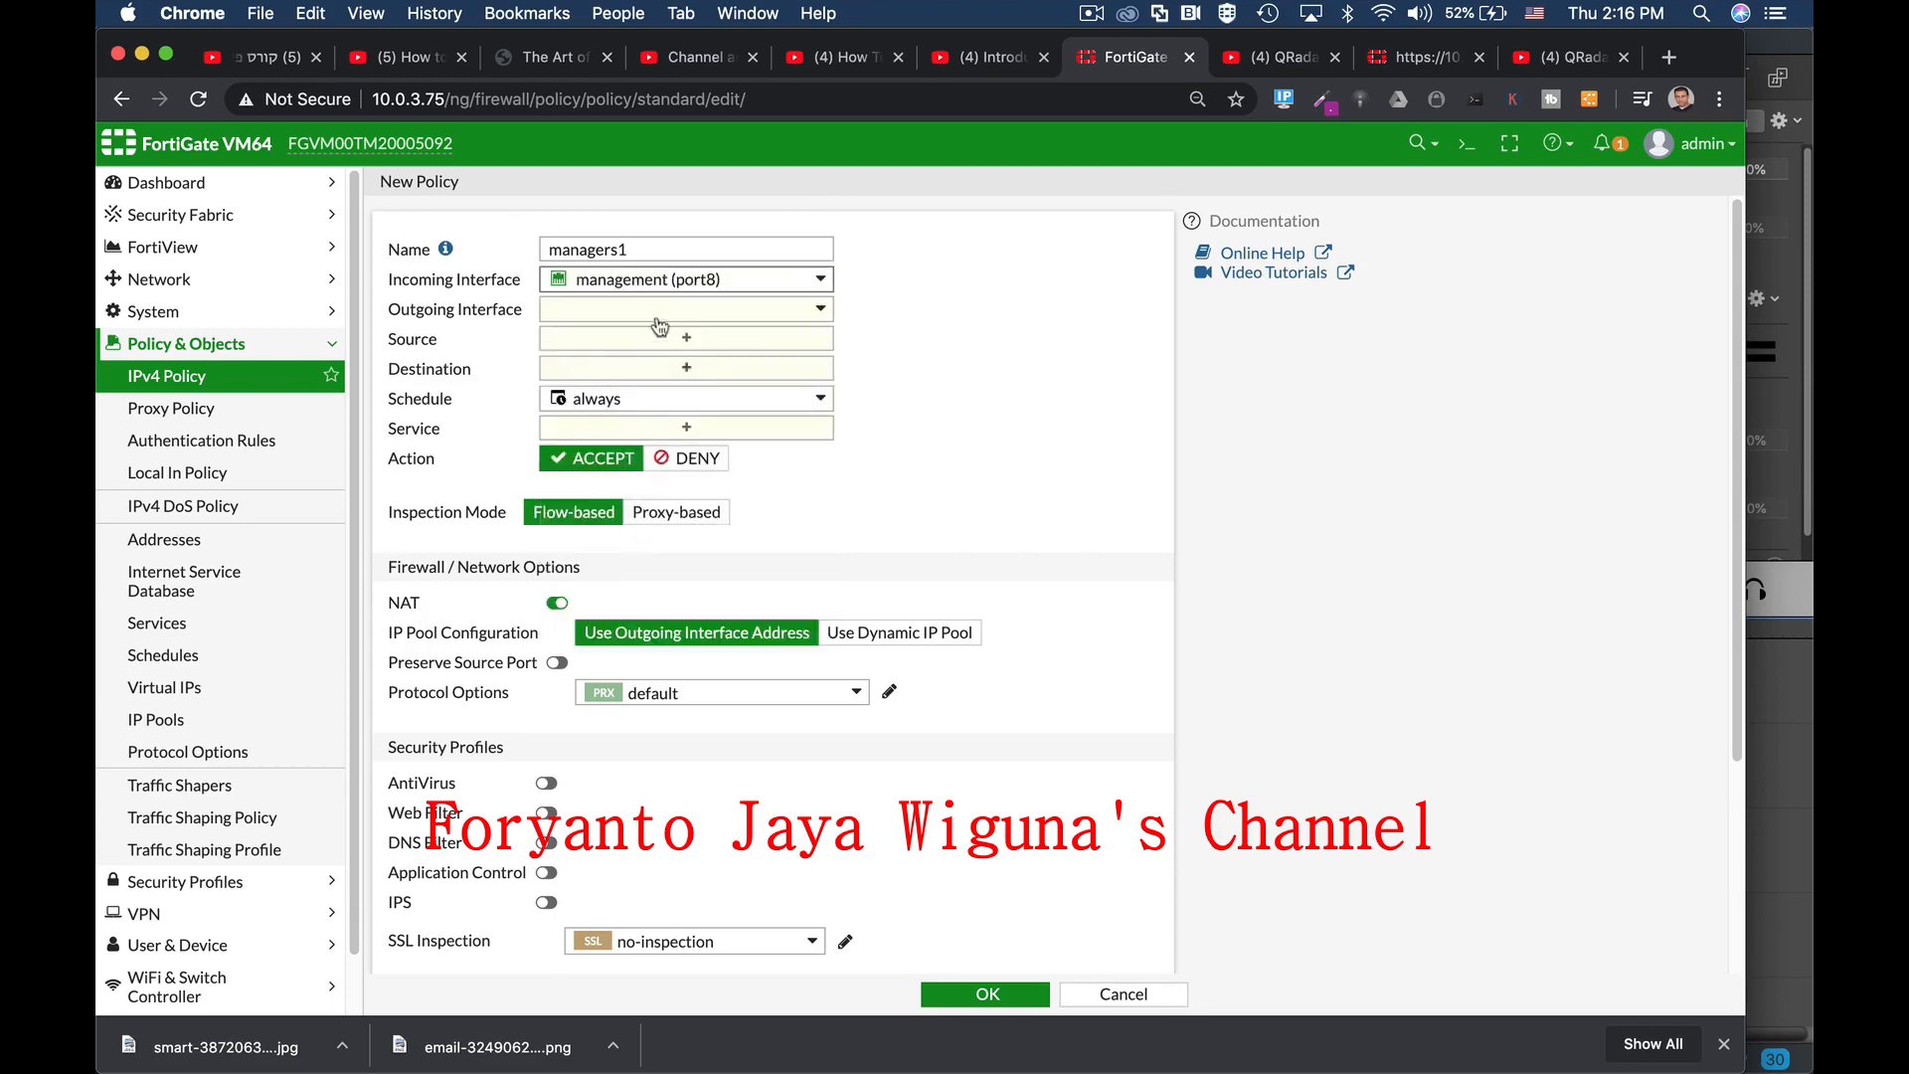
mouse_move(679, 290)
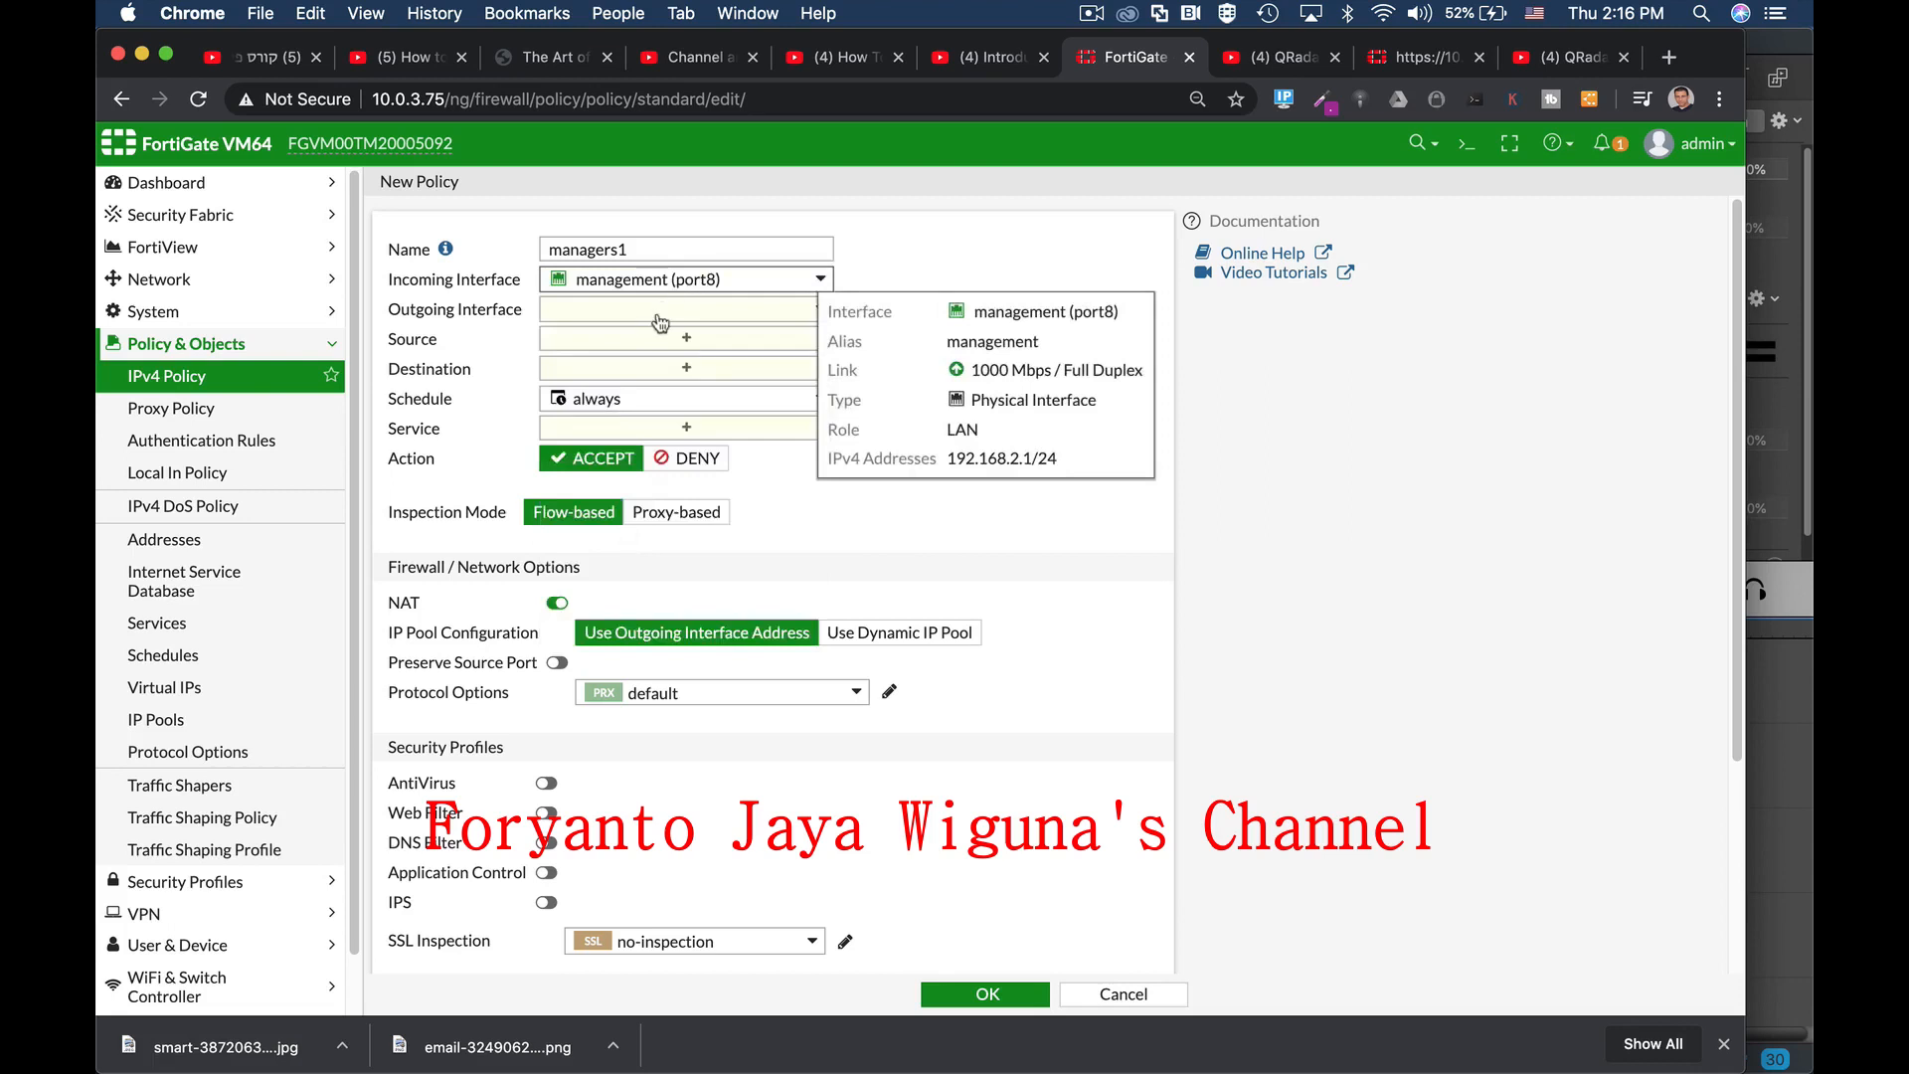
left_click(662, 317)
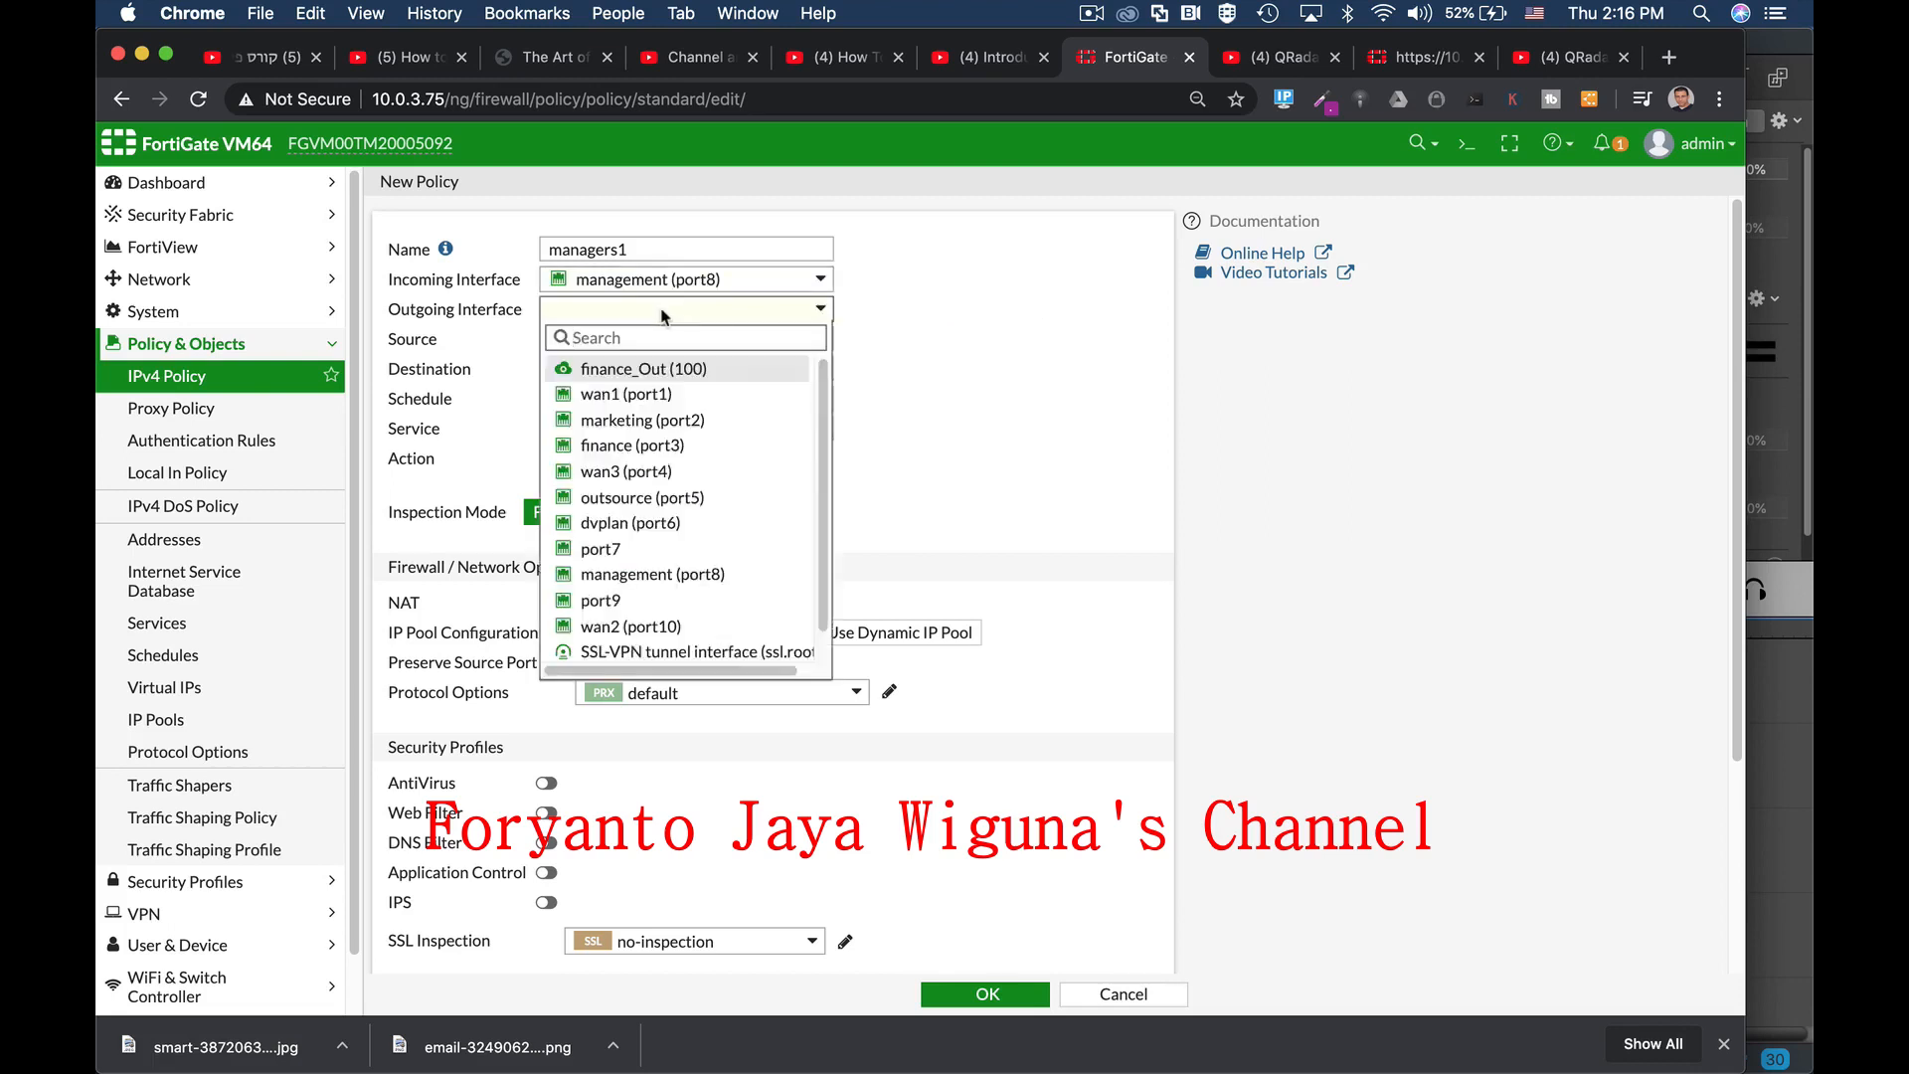
left_click(637, 394)
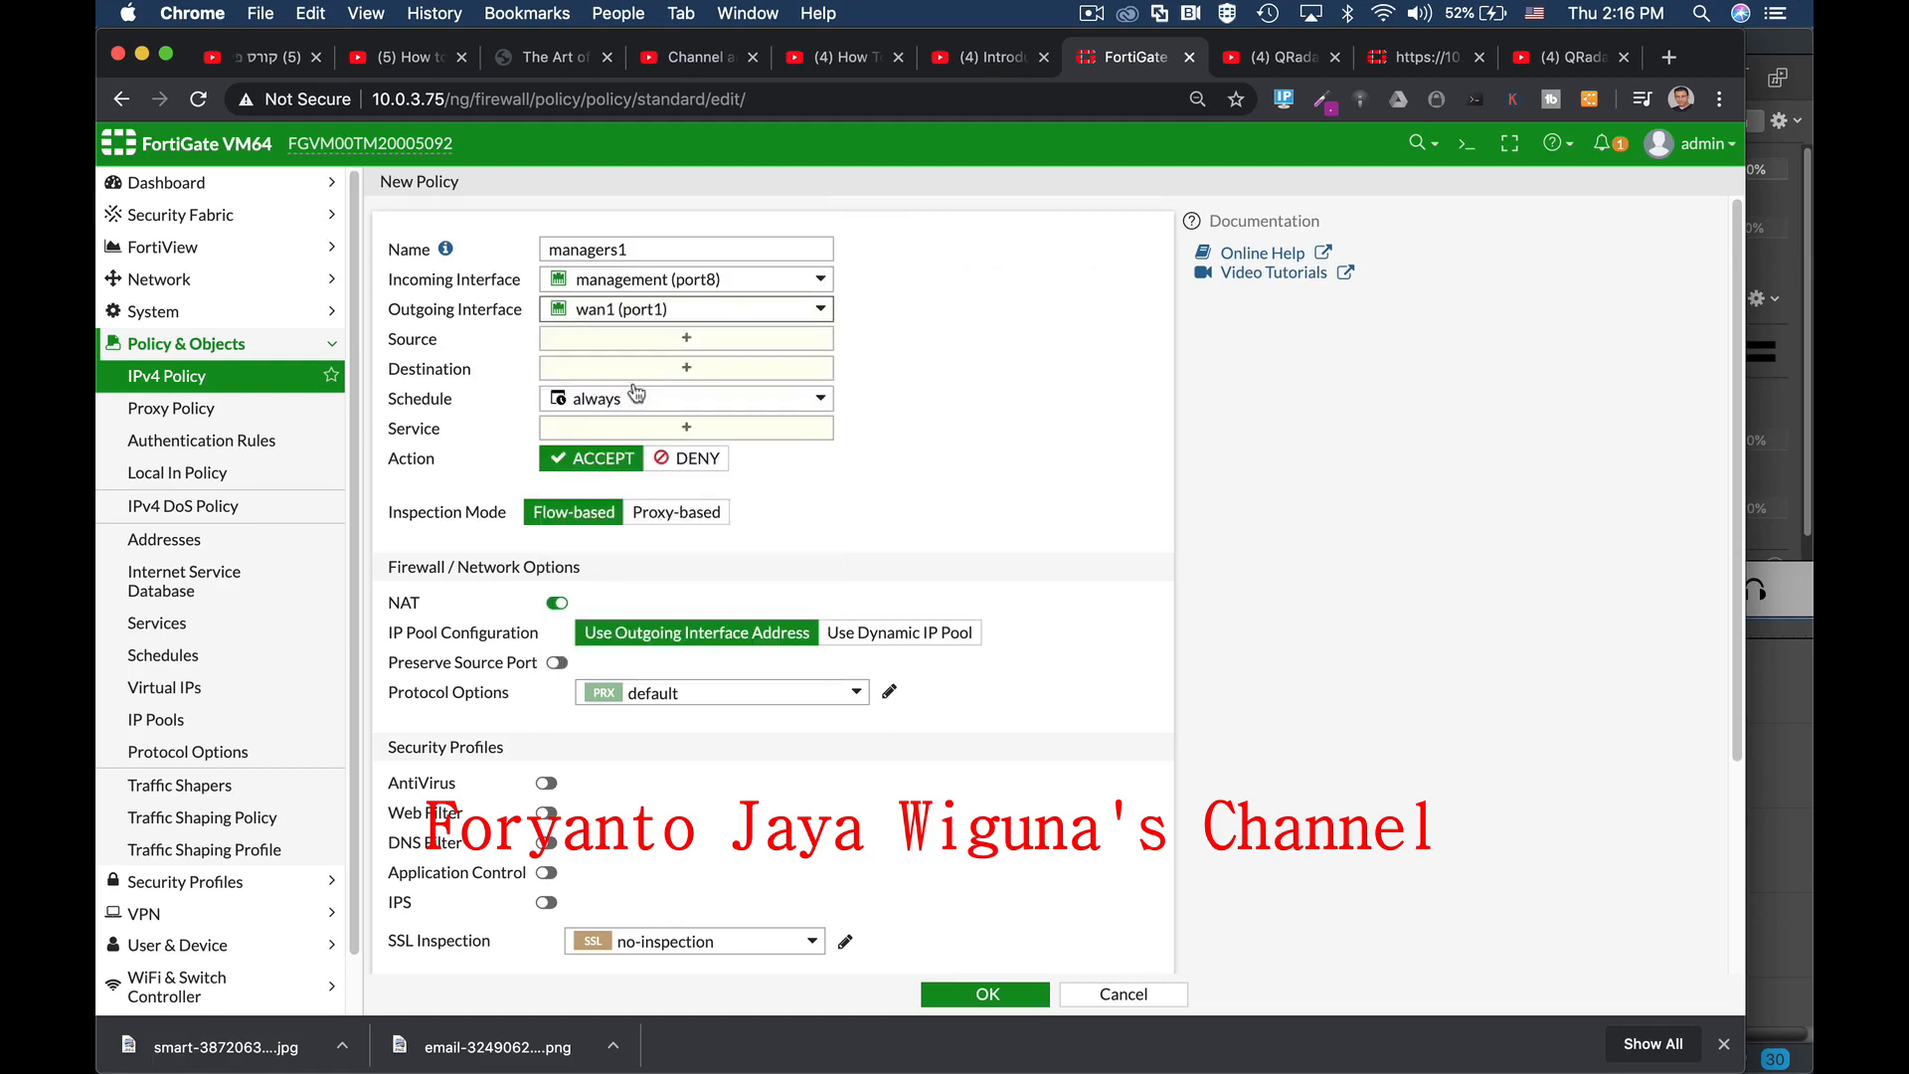
mouse_move(604, 317)
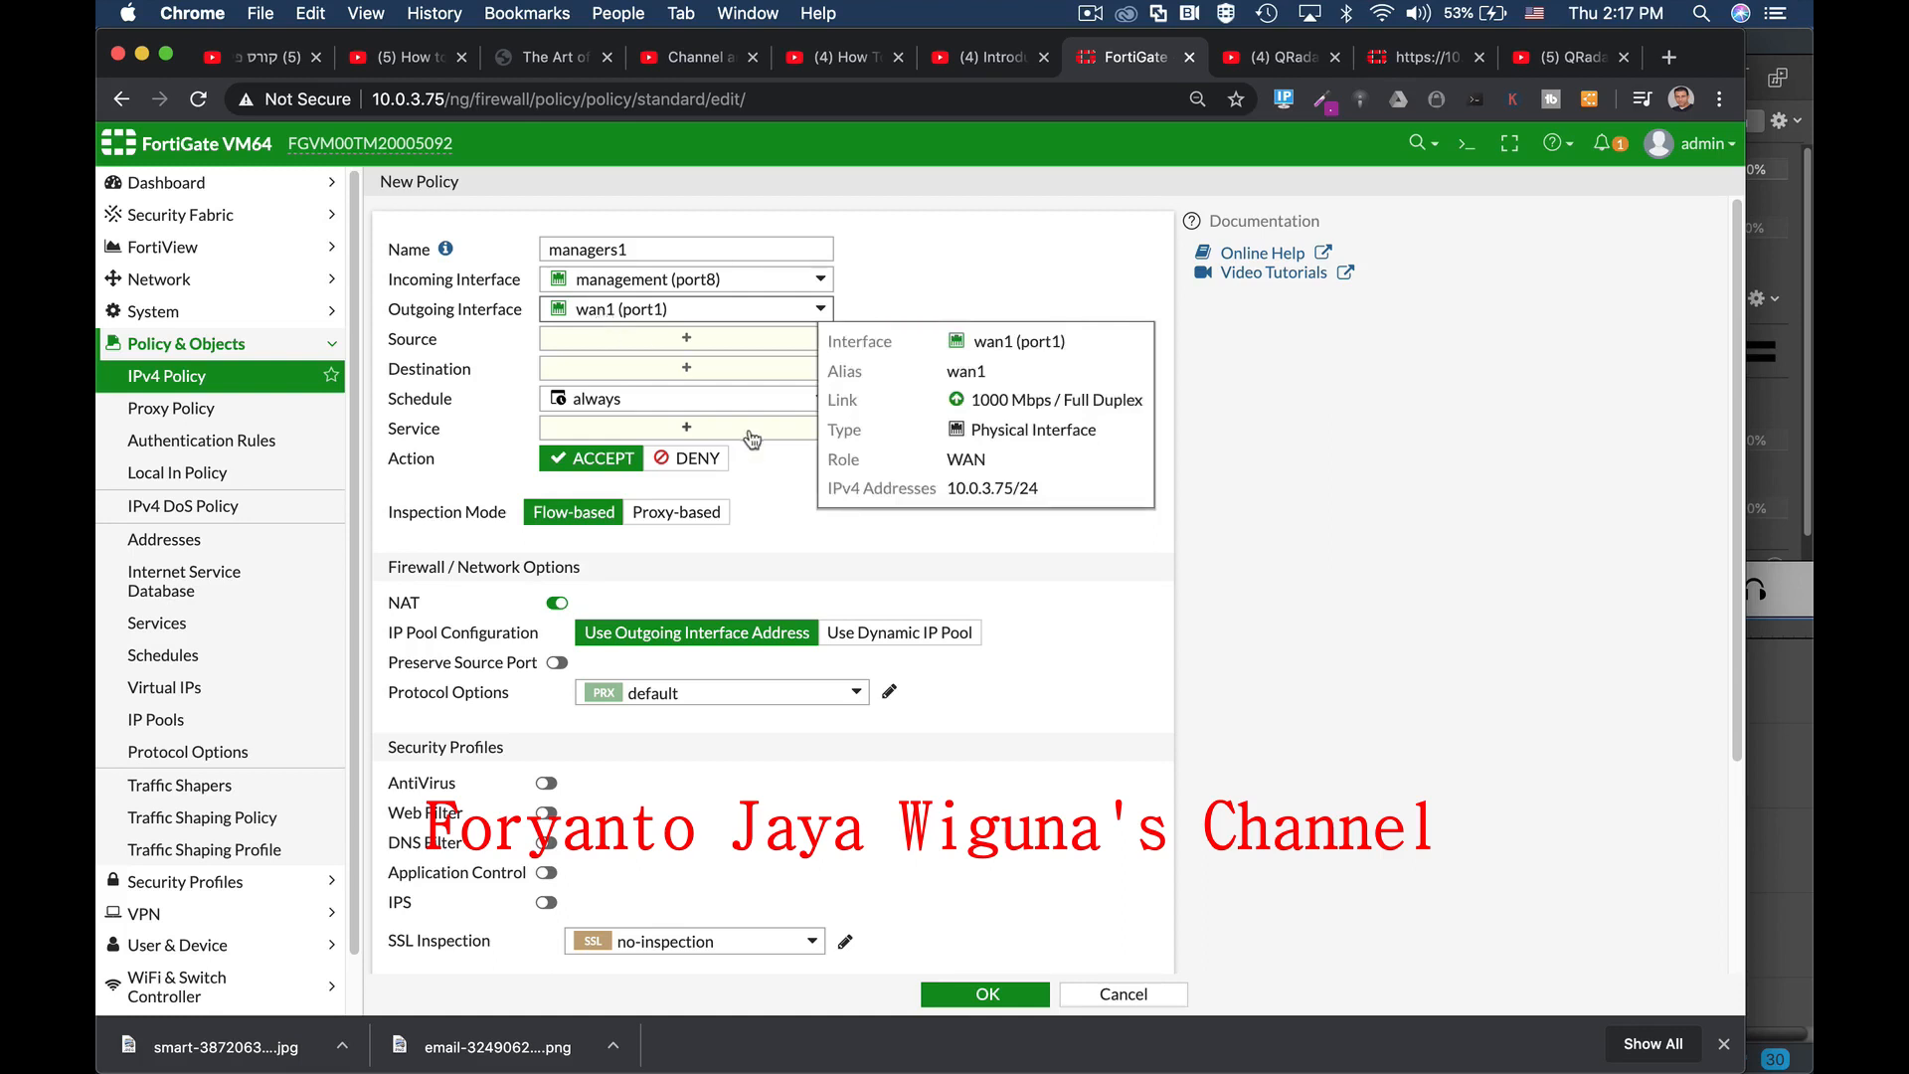
left_click(658, 335)
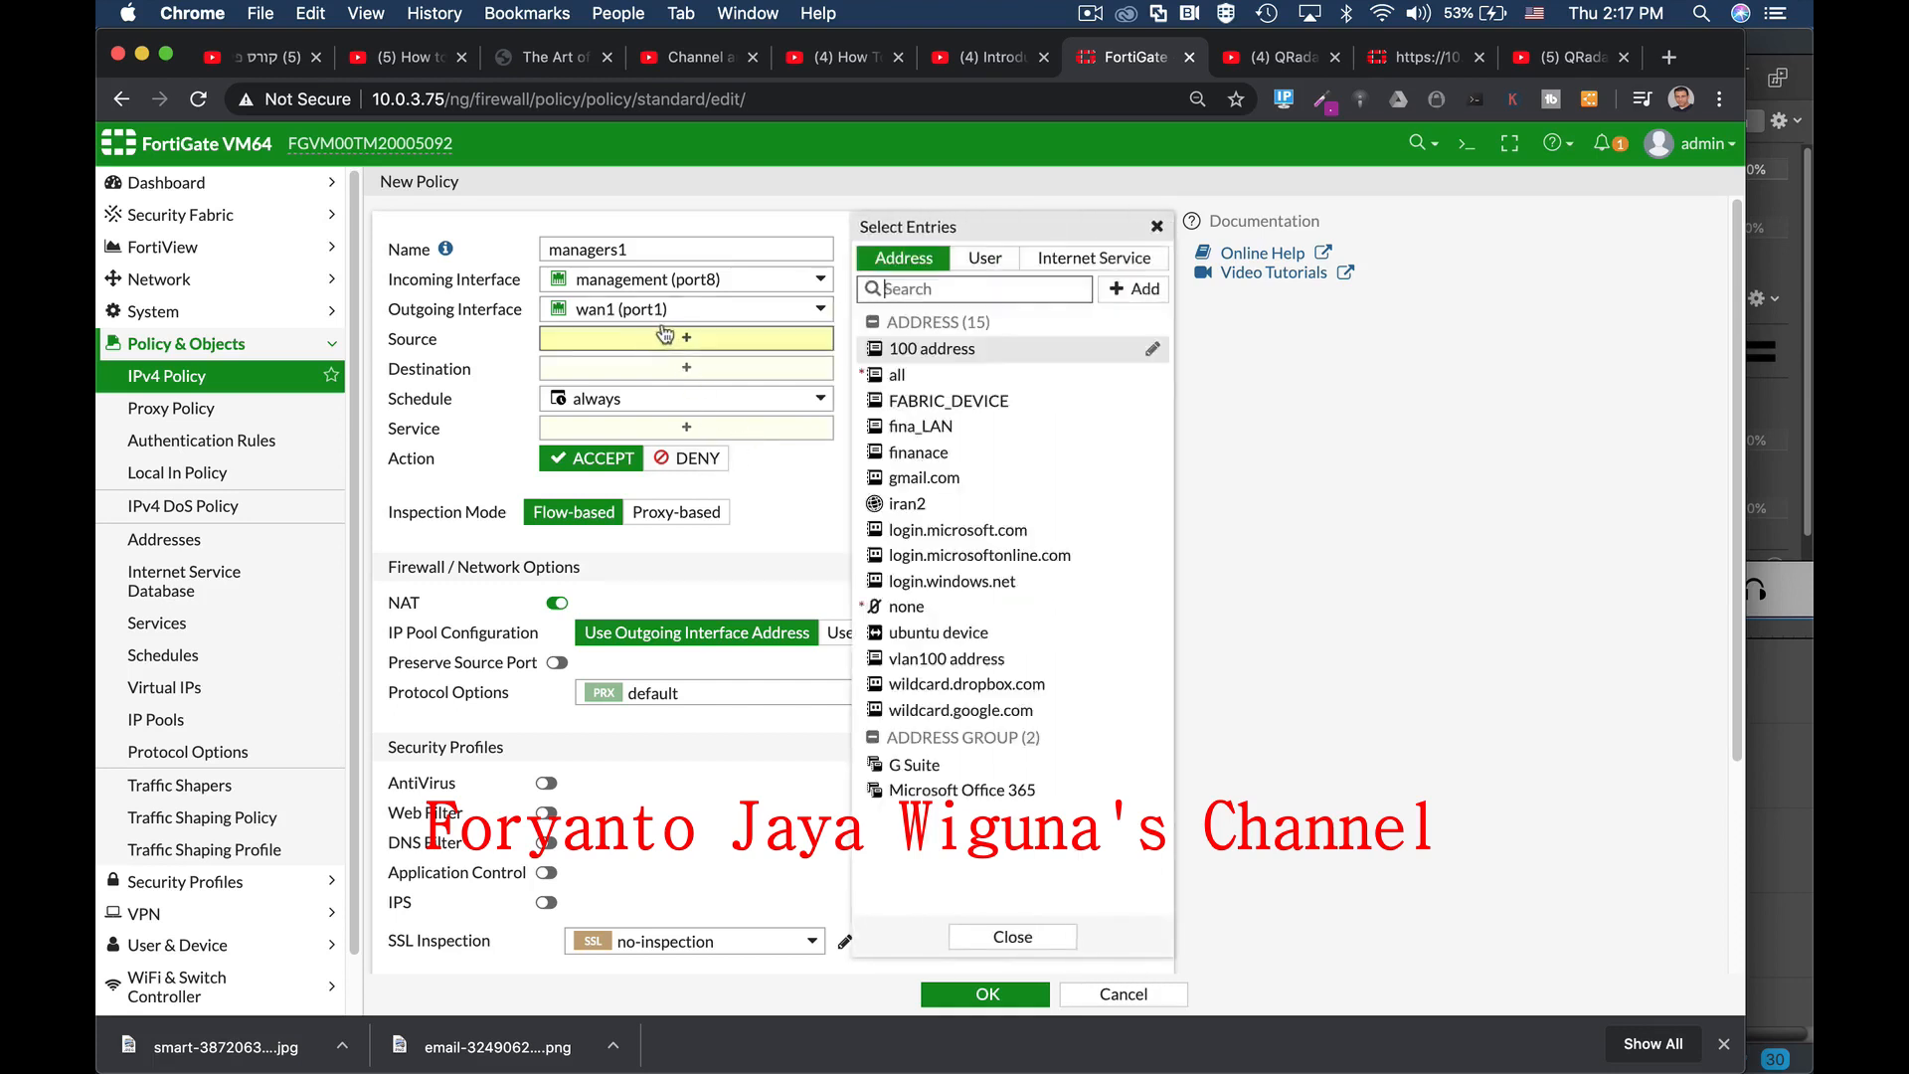
Step: Pick 'all' in Select Entries as the Source address, then again as the Destination address
mouse_move(894, 377)
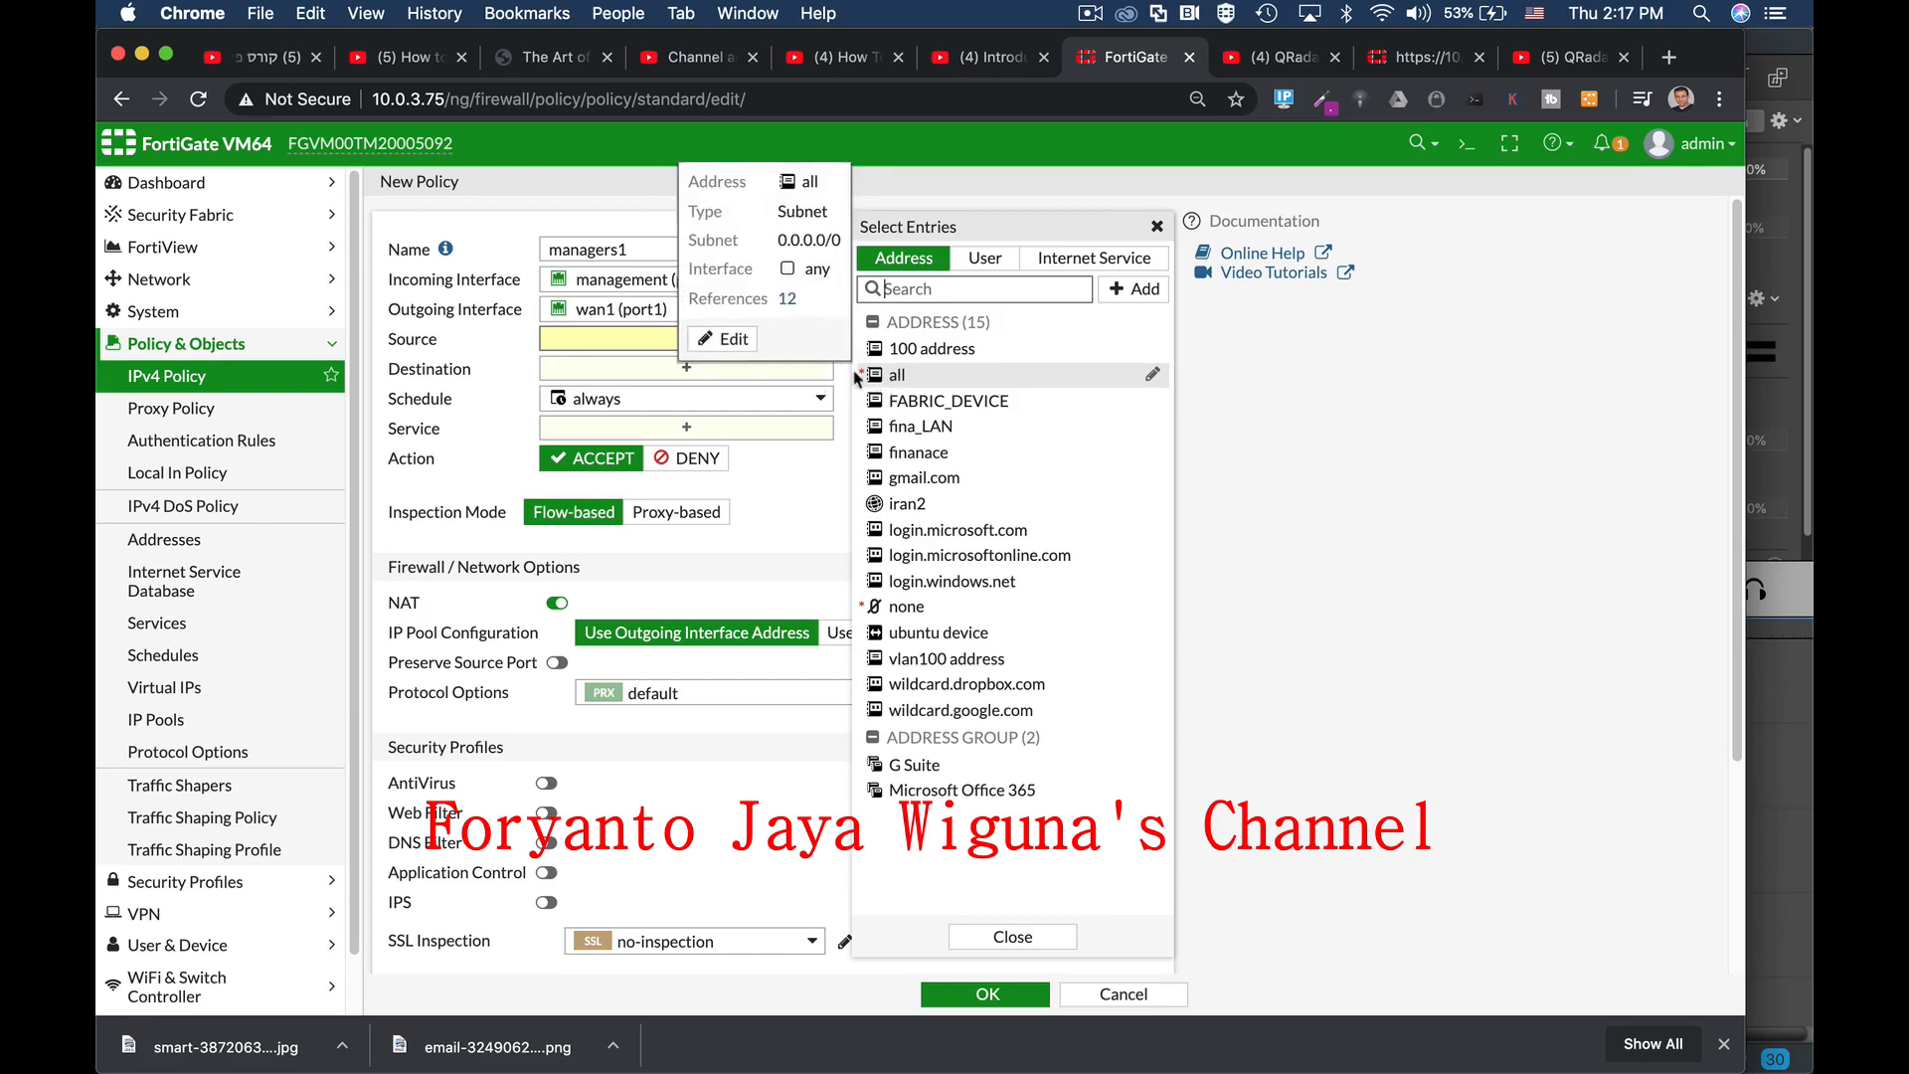
left_click(898, 379)
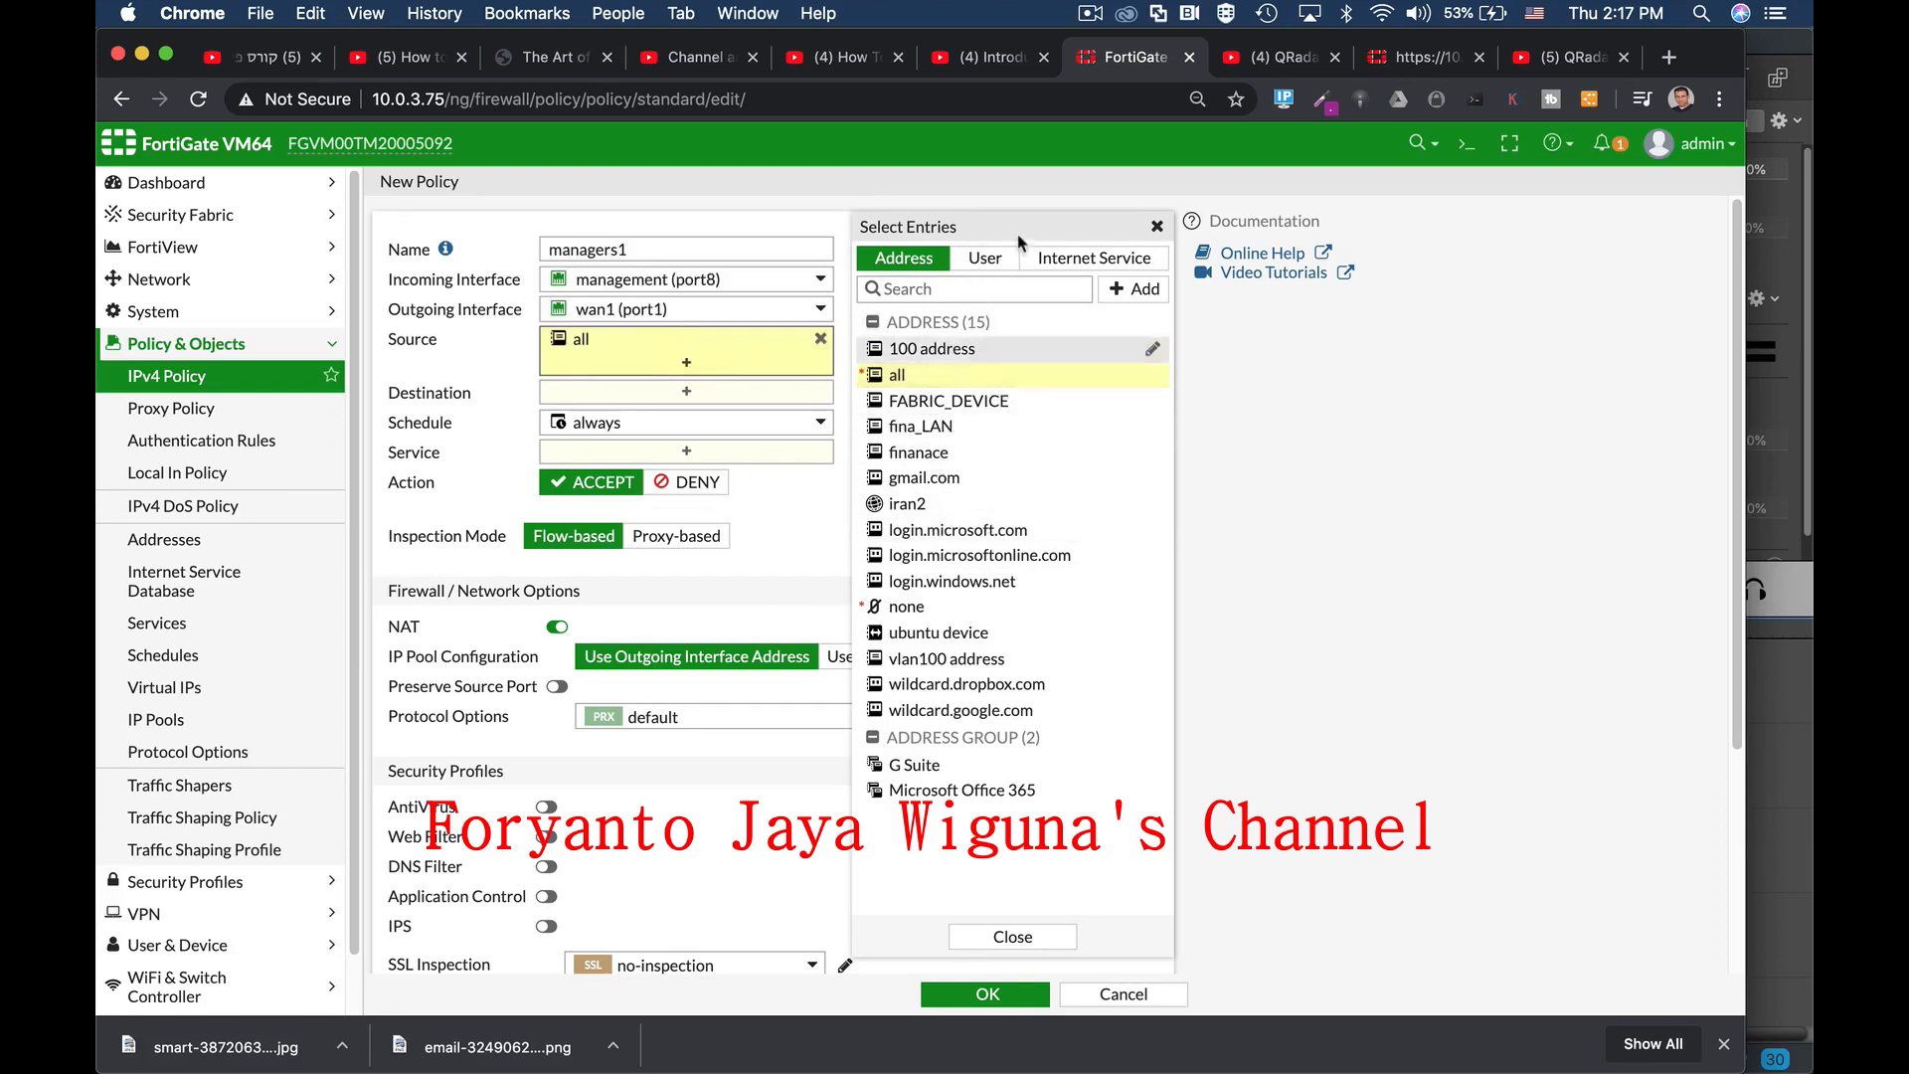
left_click(995, 261)
left_click(929, 263)
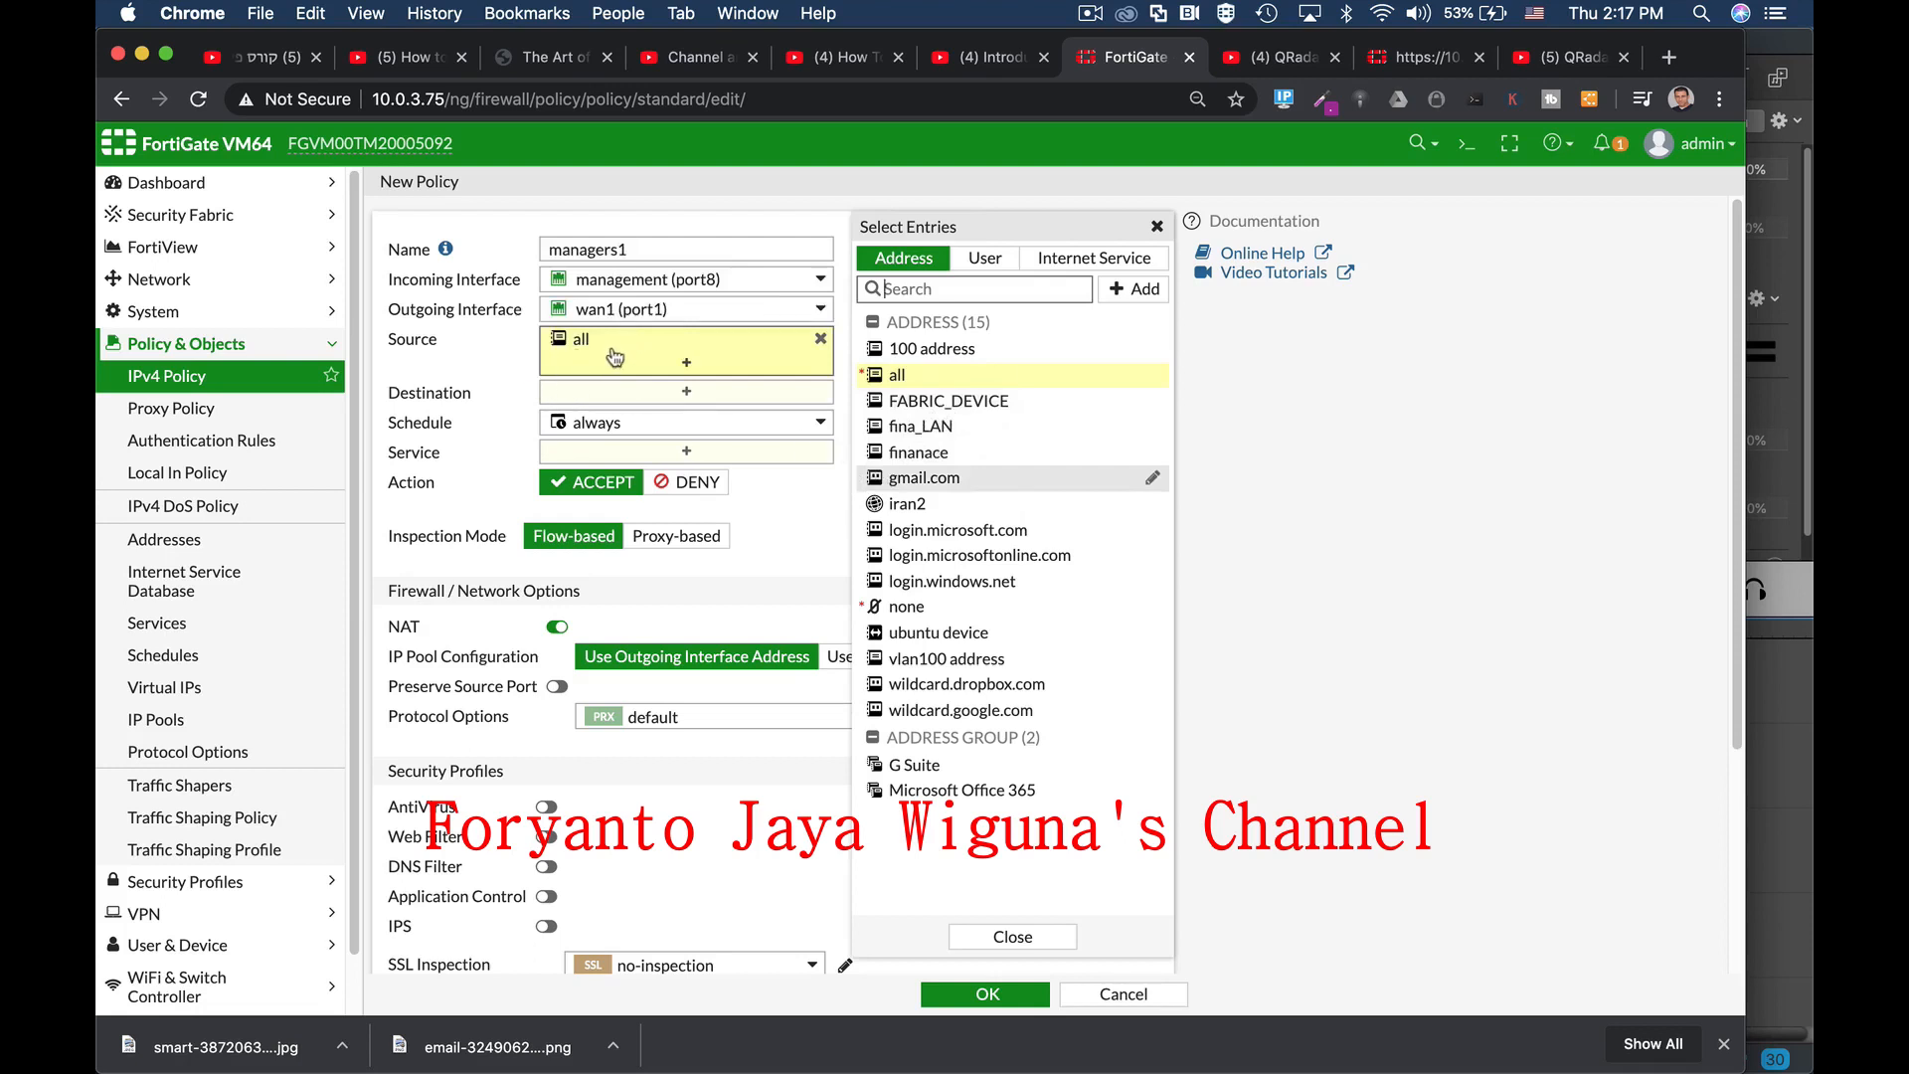
mouse_move(589, 356)
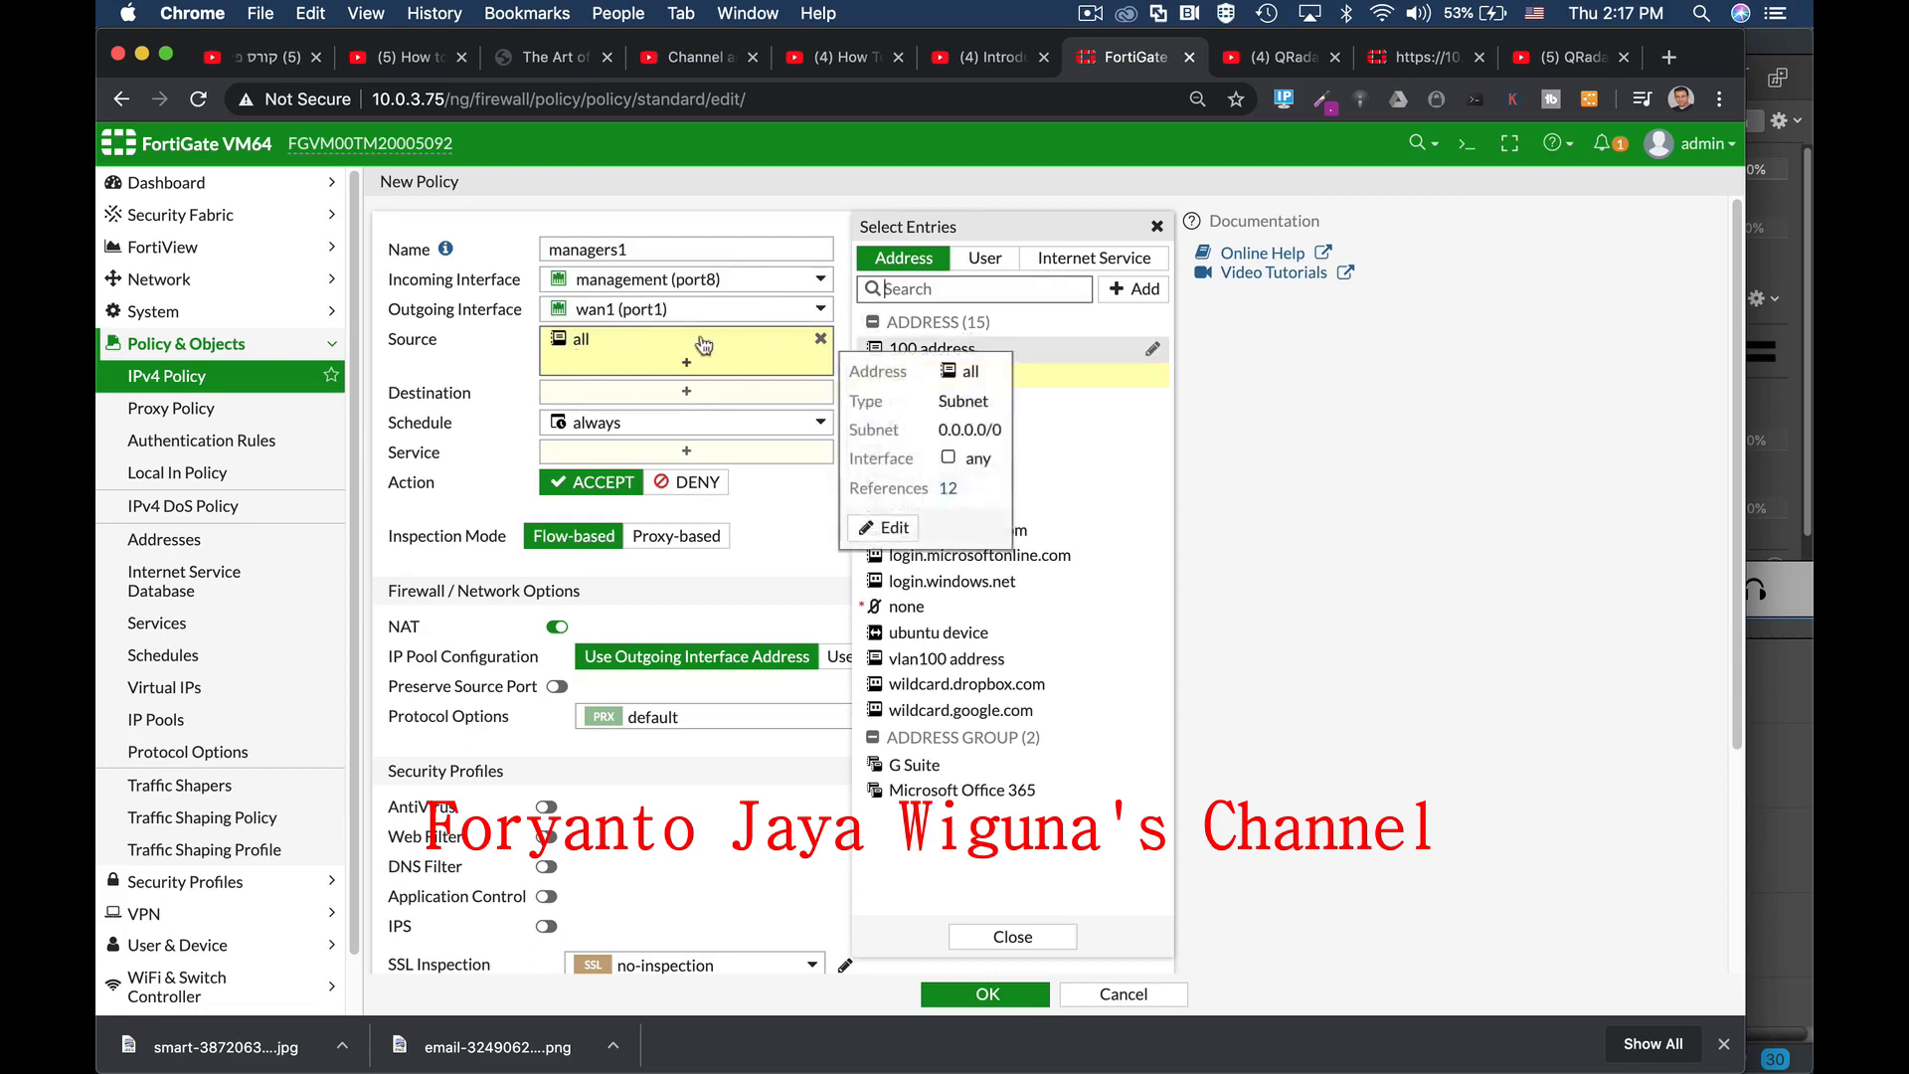
left_click(657, 402)
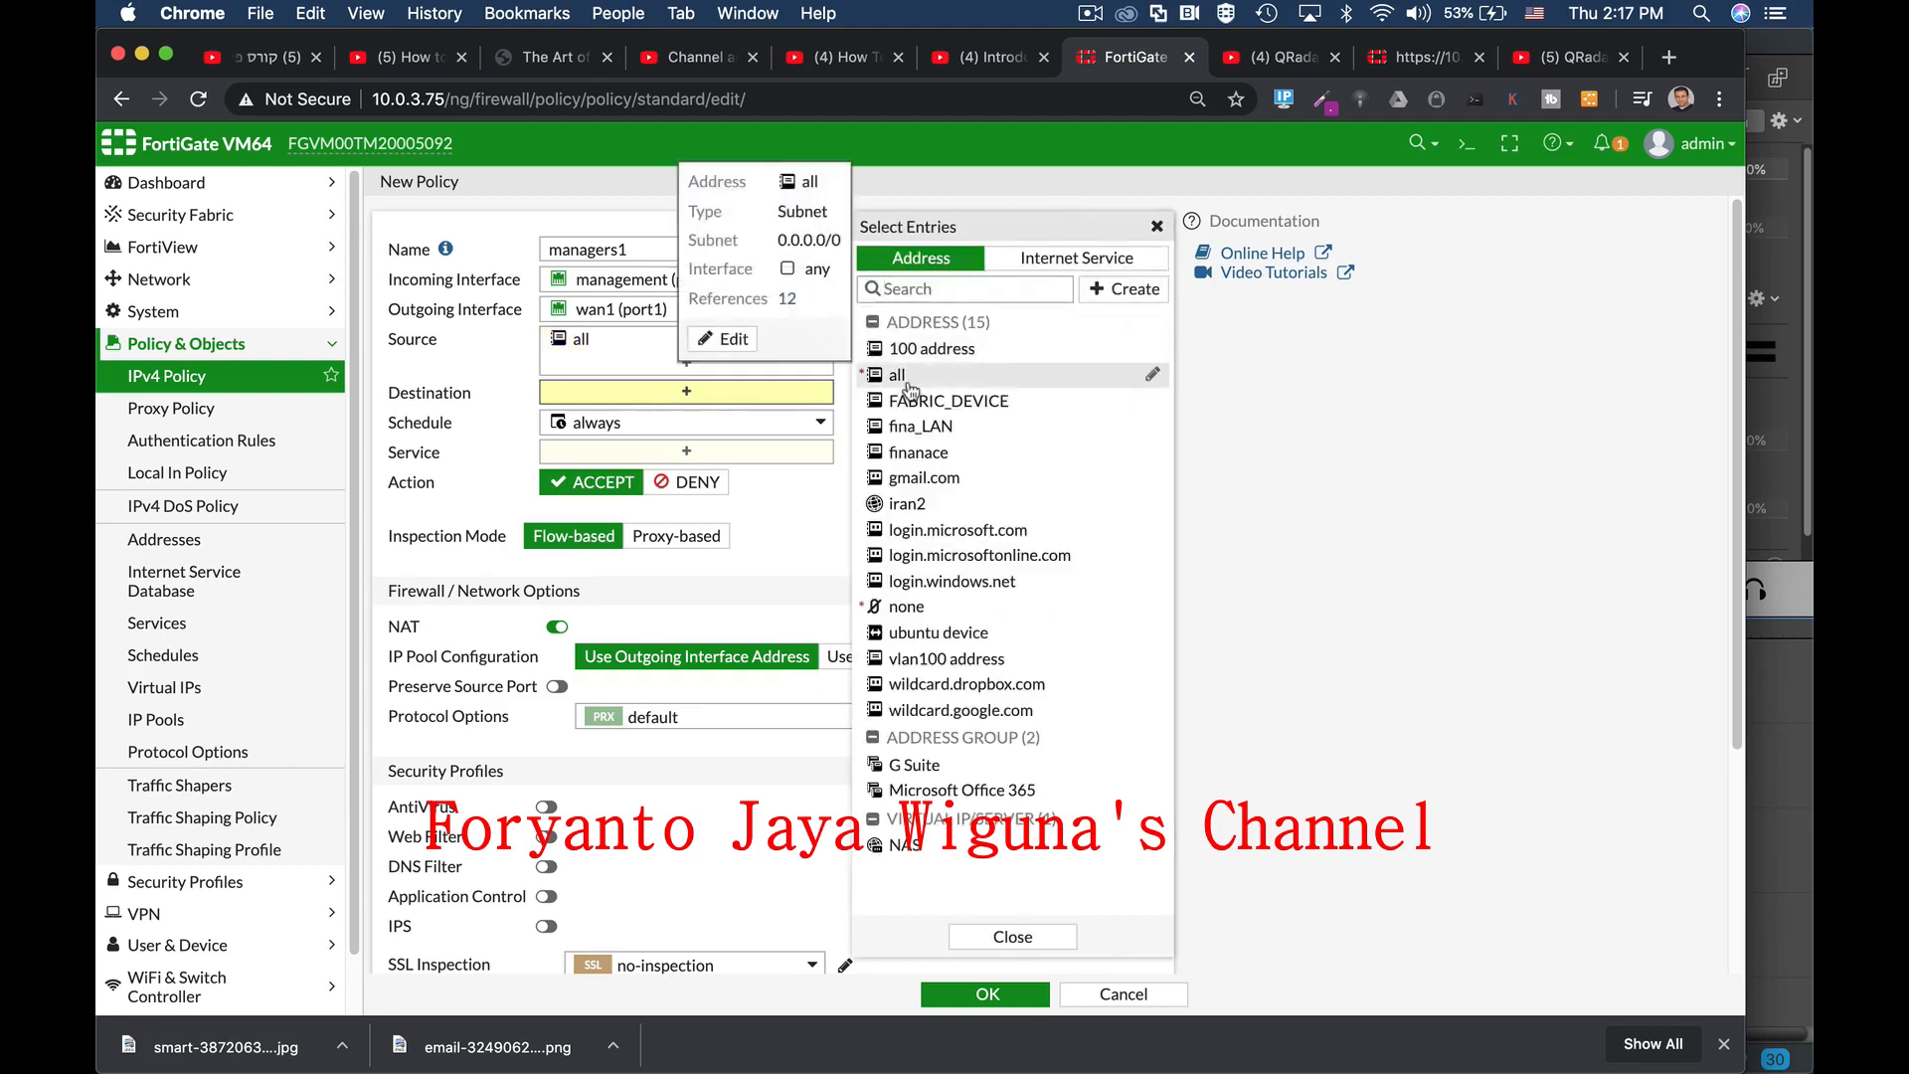
left_click(908, 389)
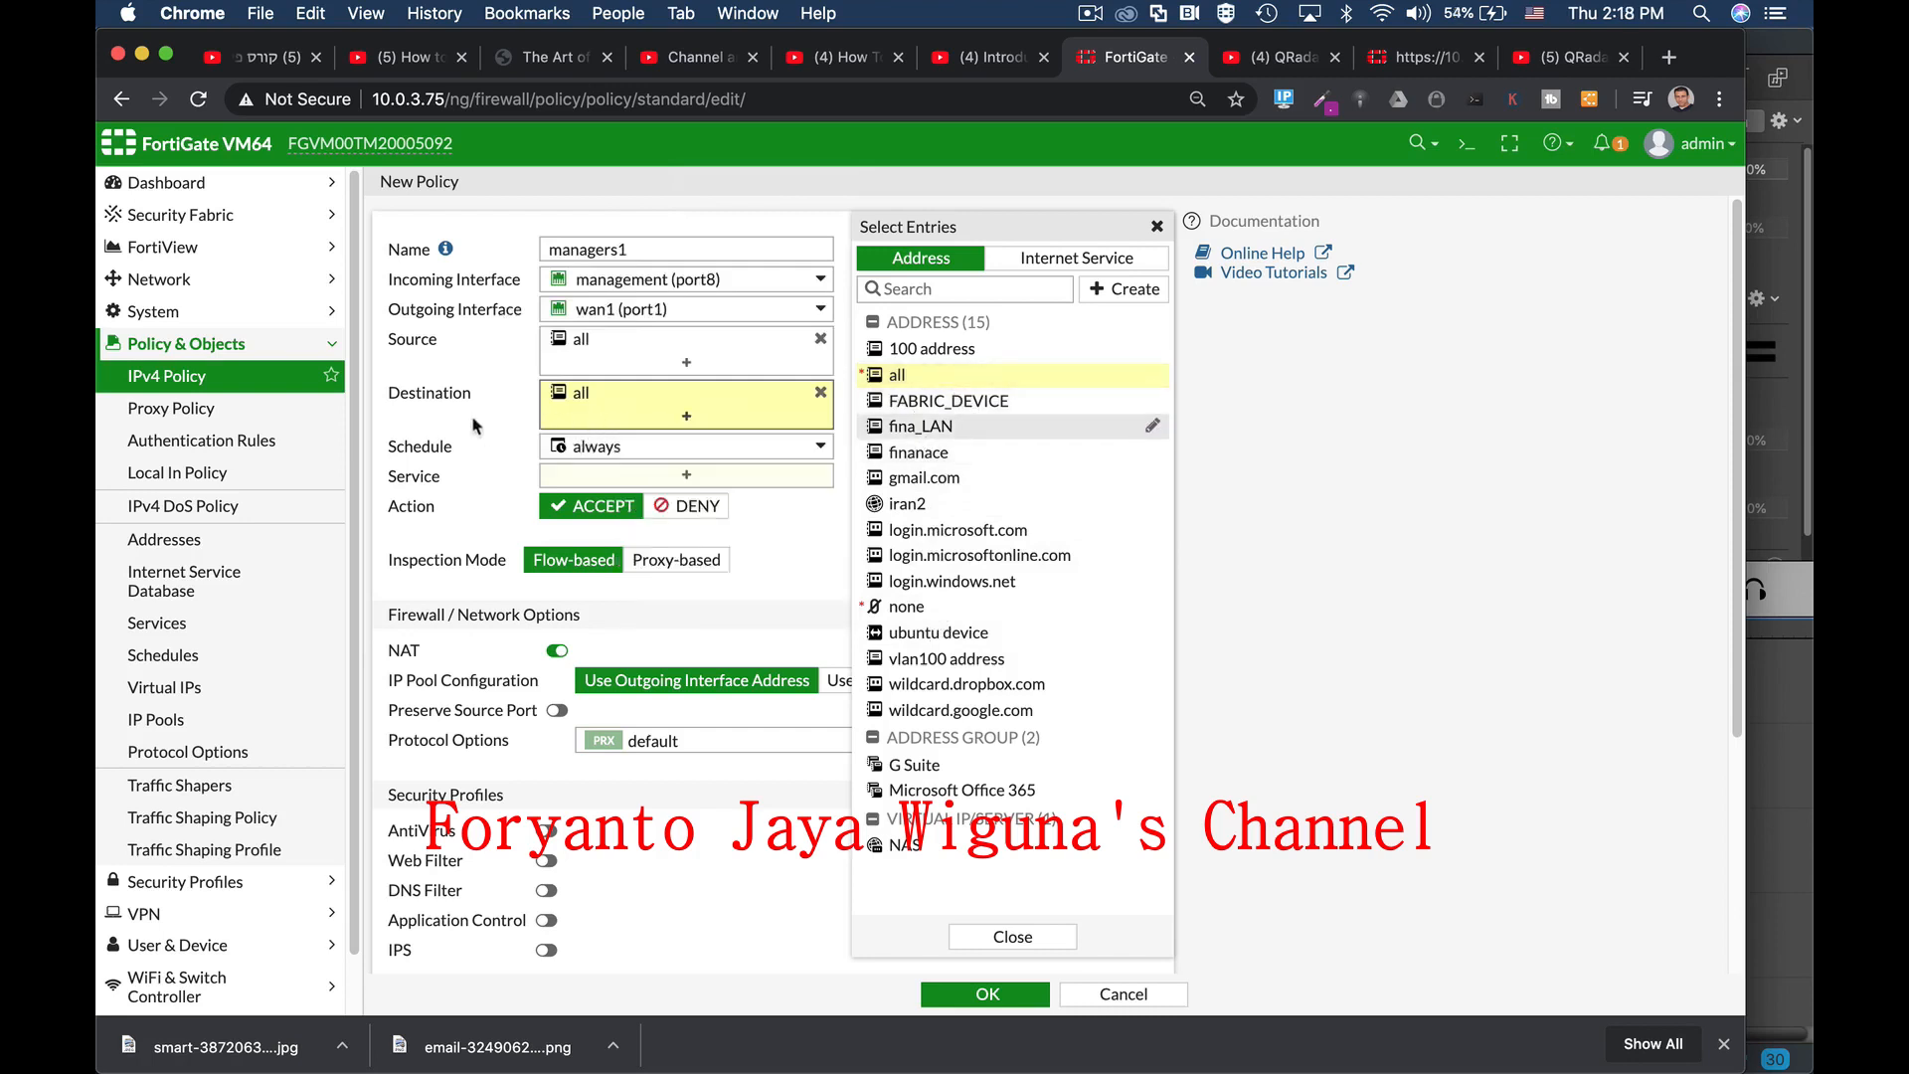
Step: Keep the schedule at 'always' and bring up the service list for the policy
left_click(651, 453)
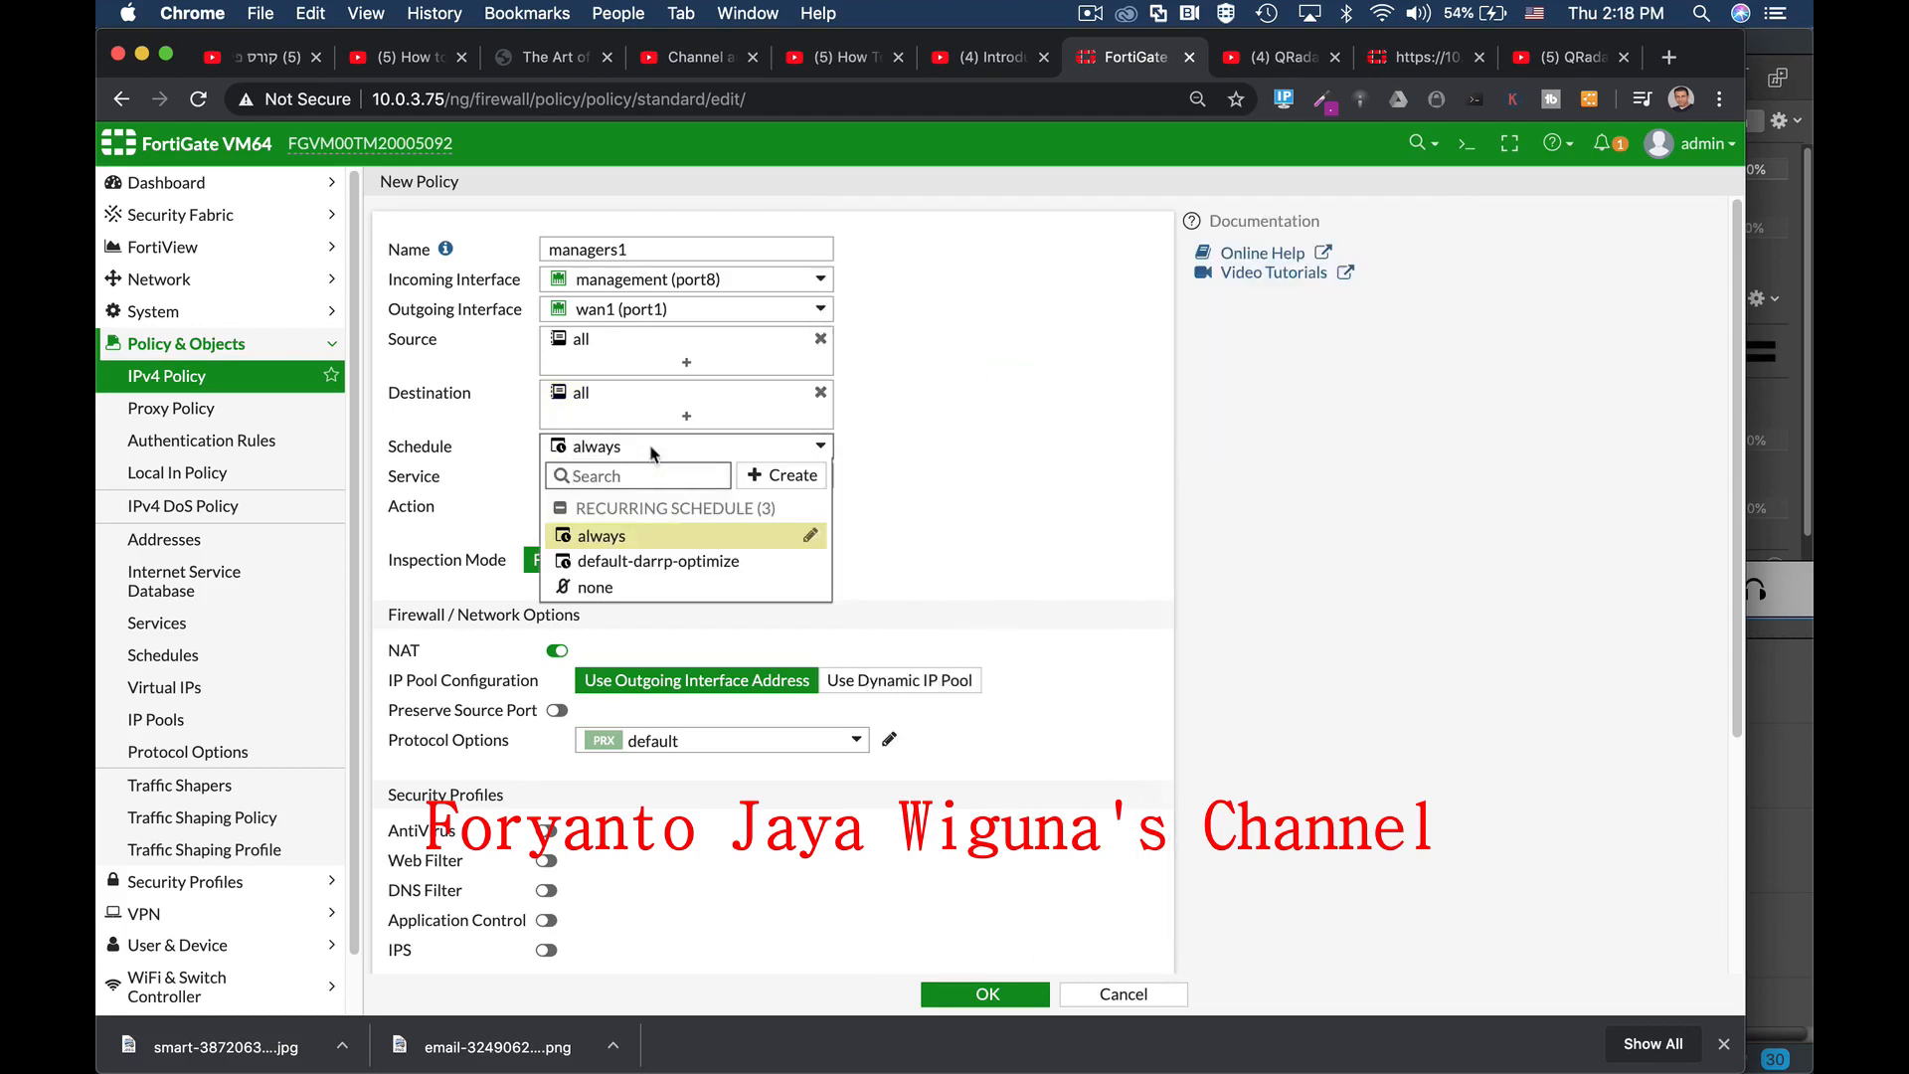
left_click(922, 422)
mouse_move(581, 452)
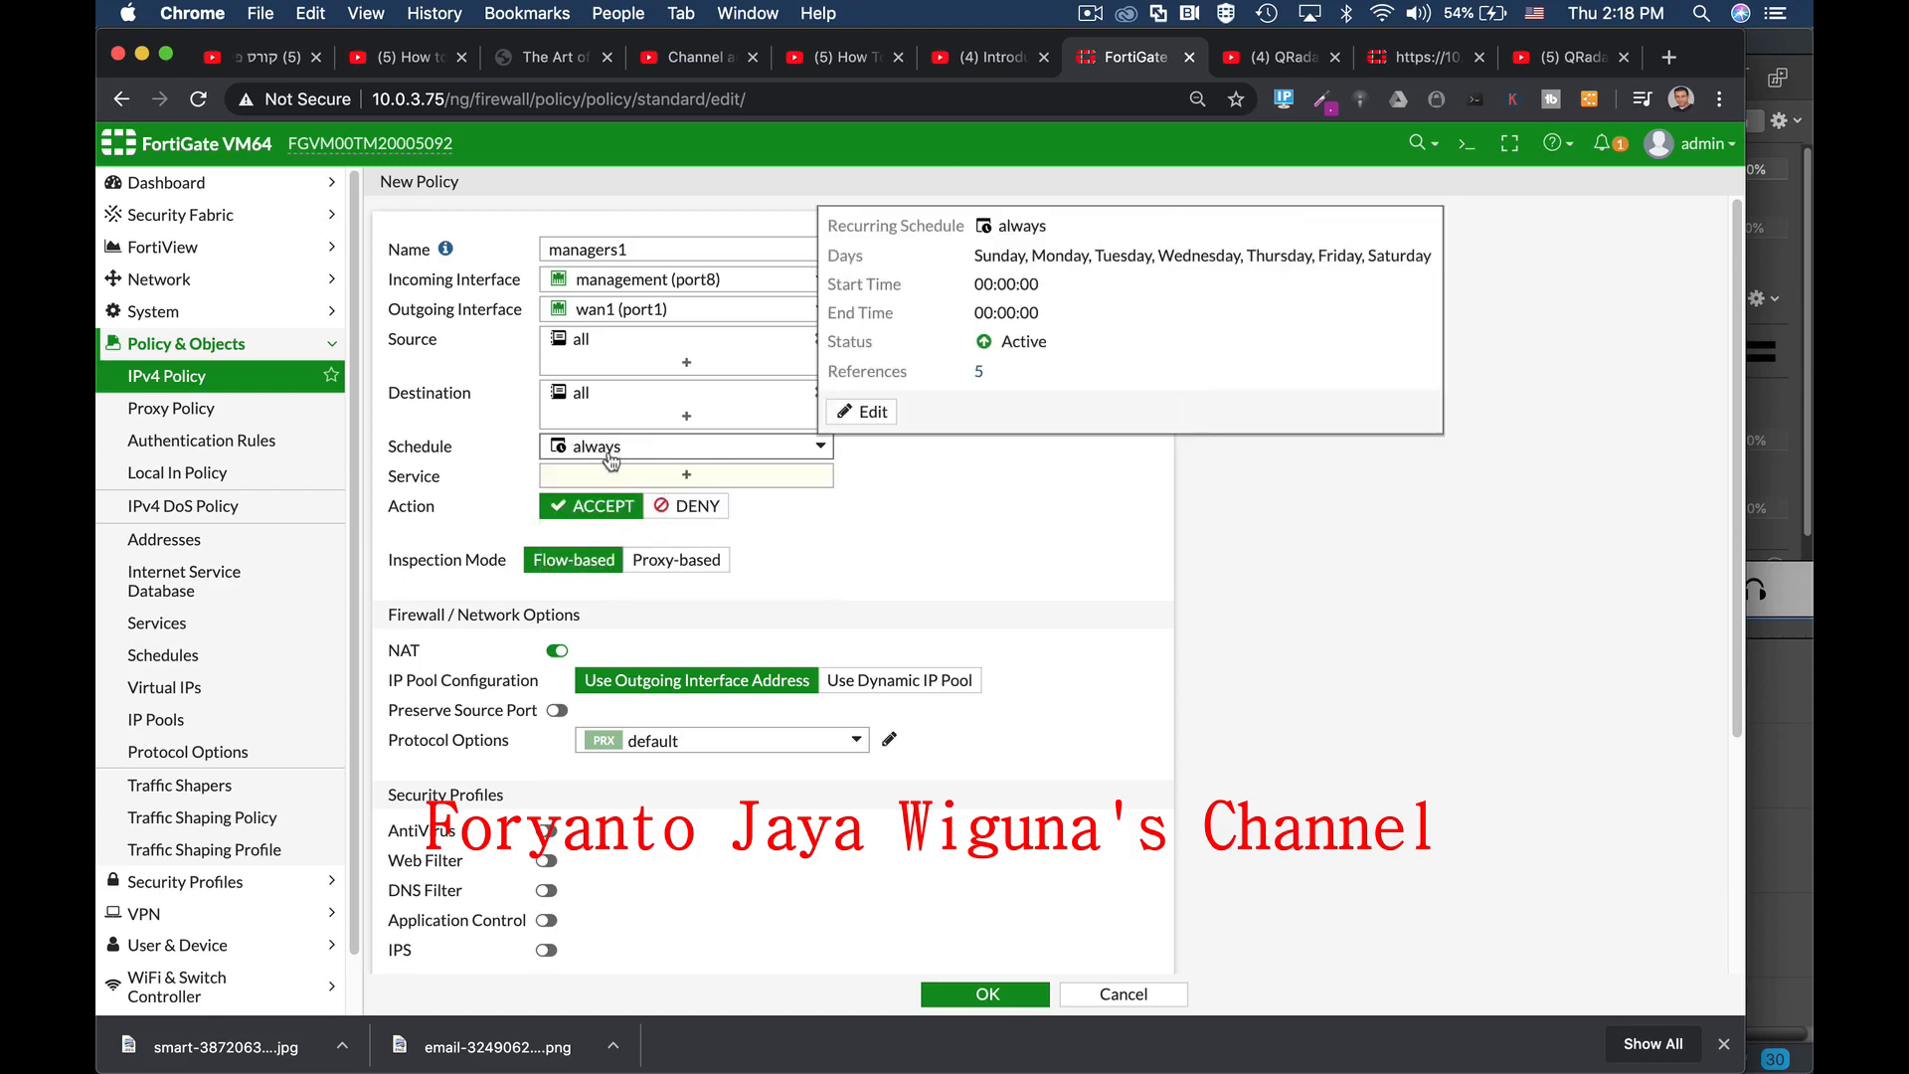
left_click(622, 478)
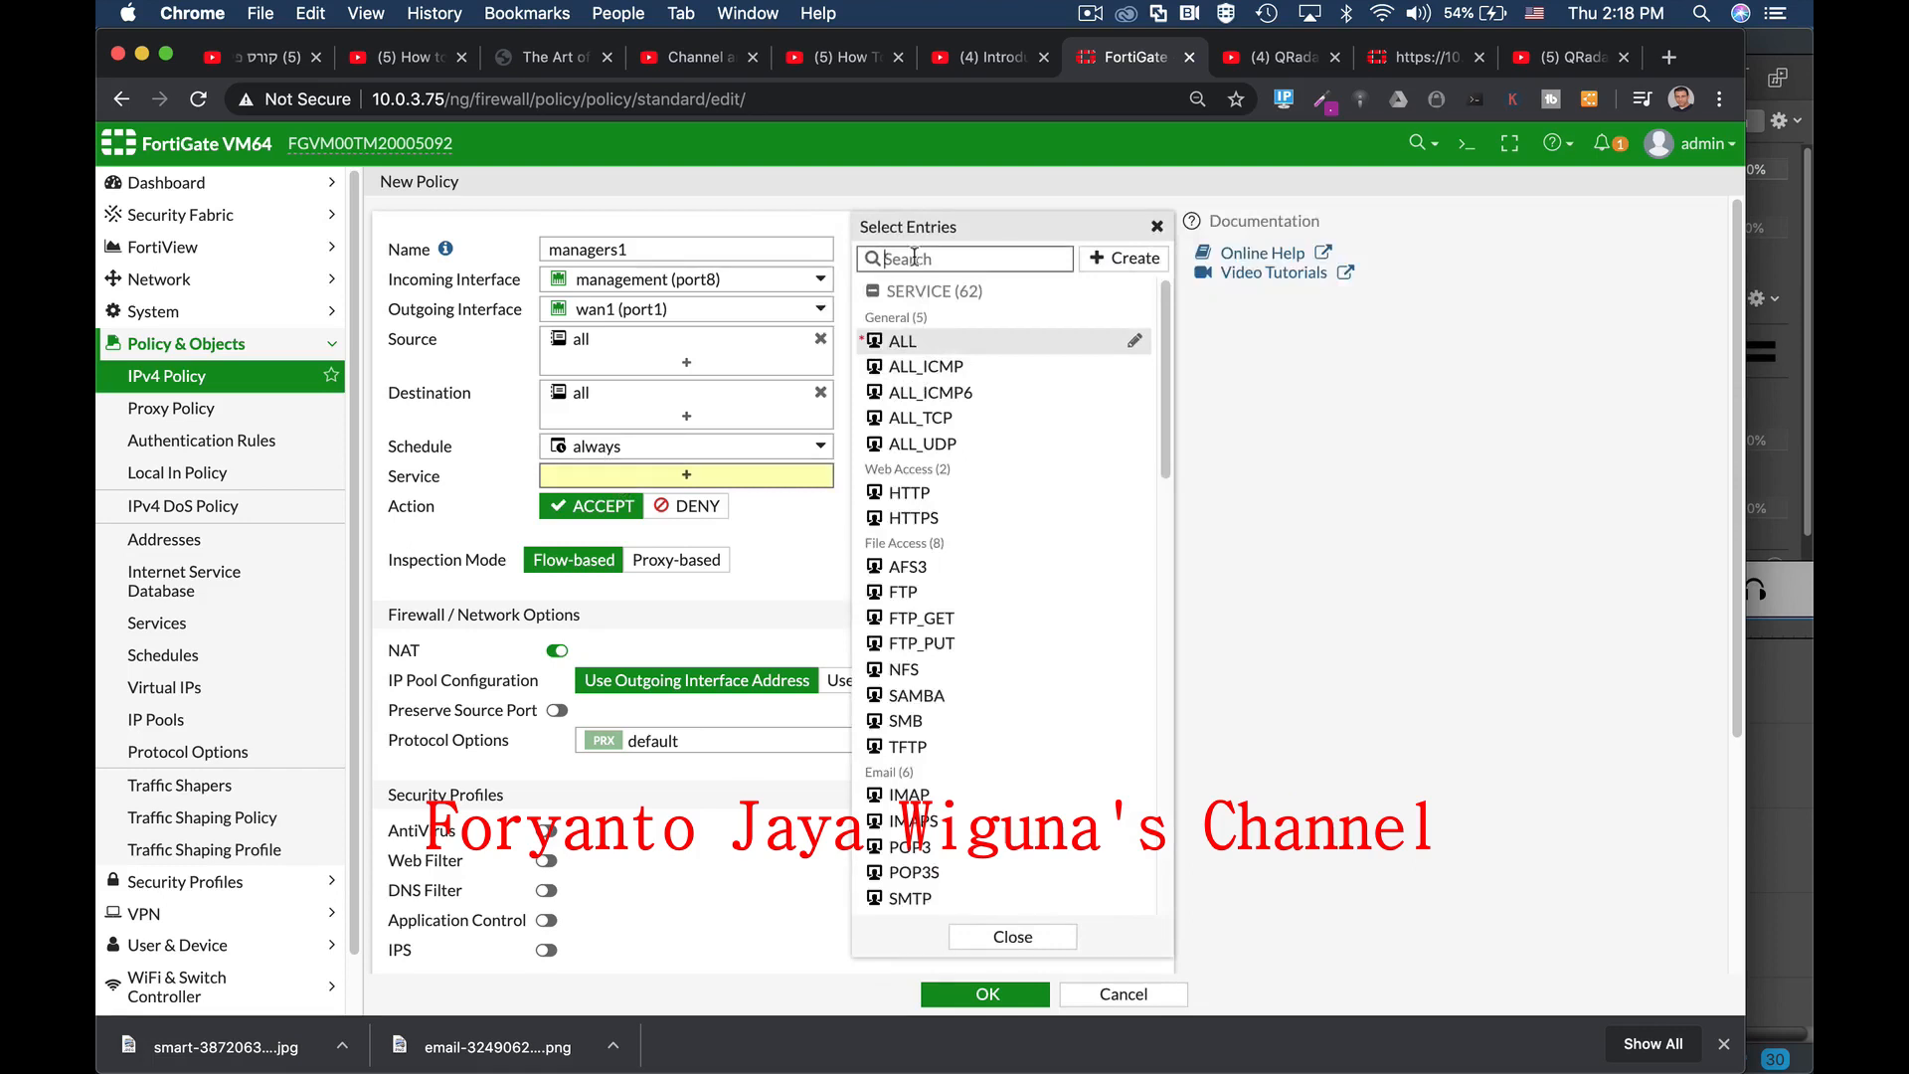
Step: Clear the service search, choose ALL as the policy's service, and close the picker
type("ftp")
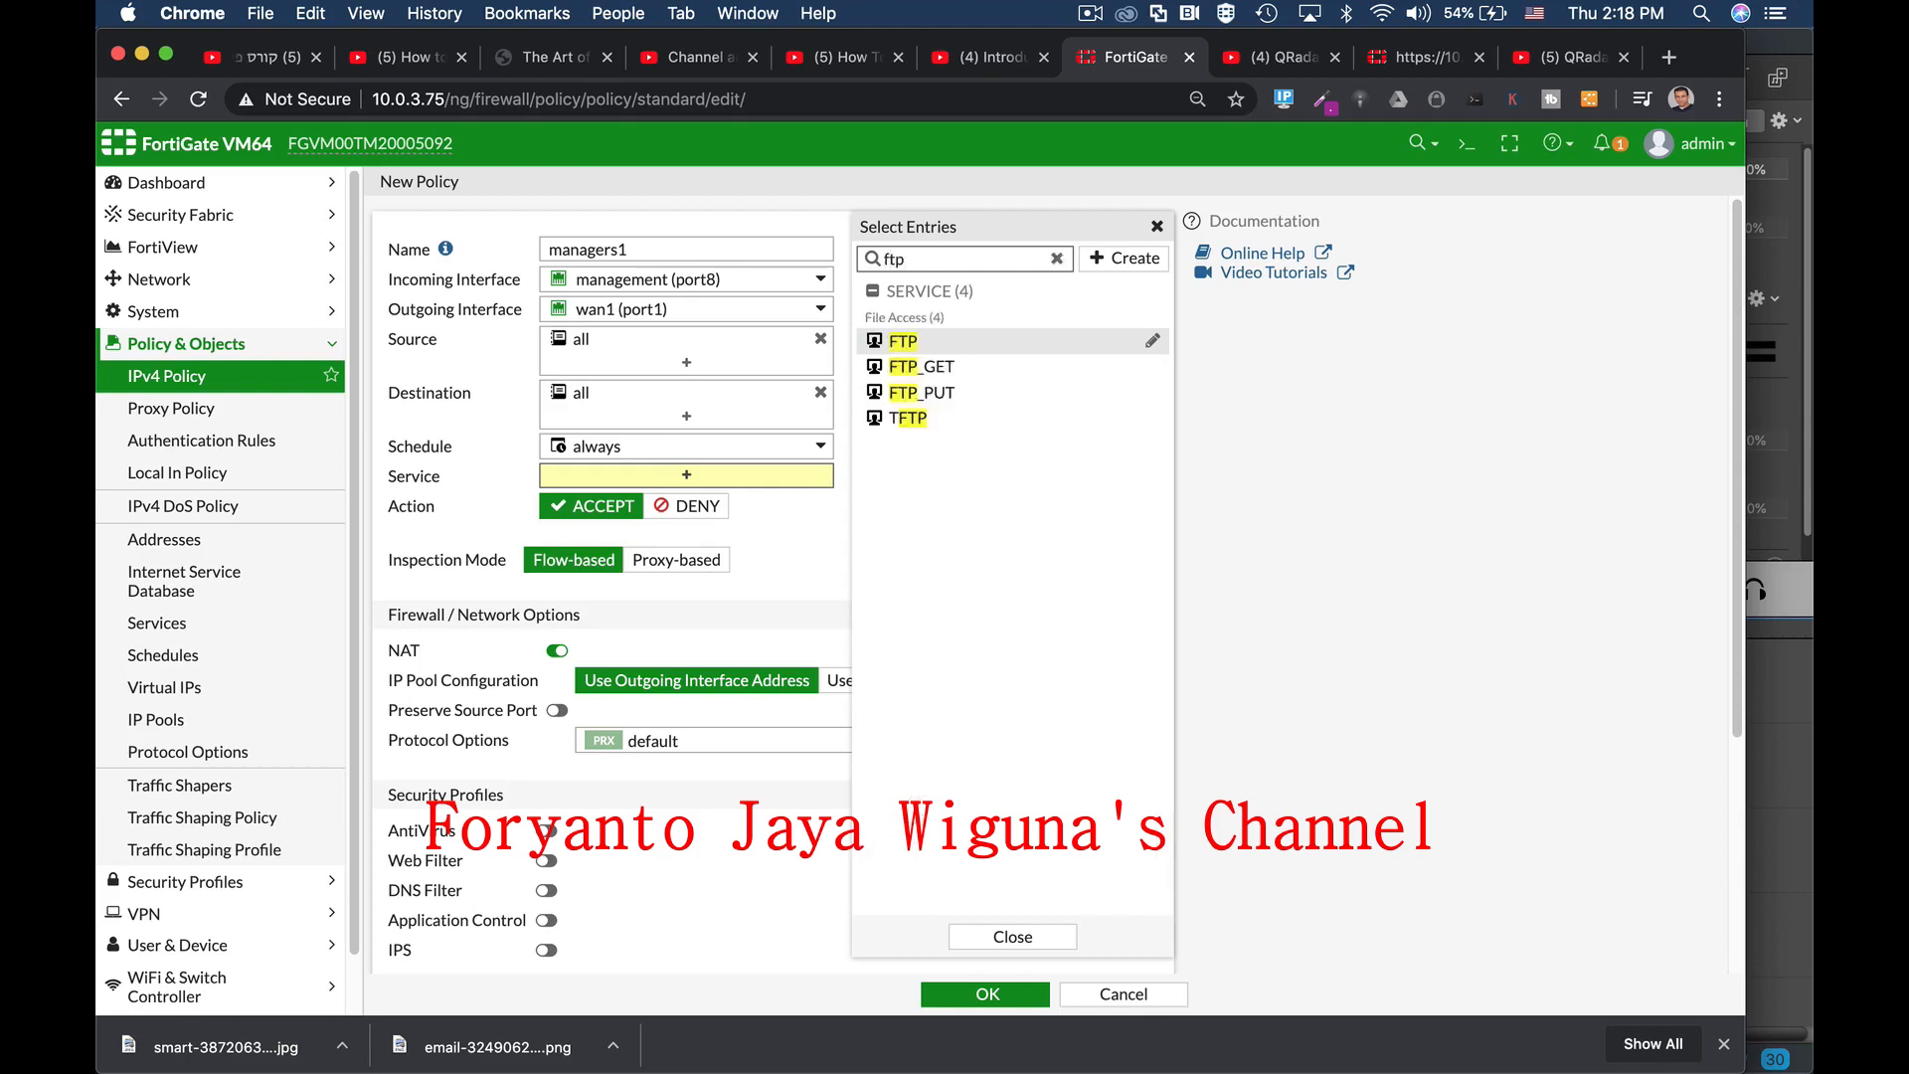
left_click(1058, 257)
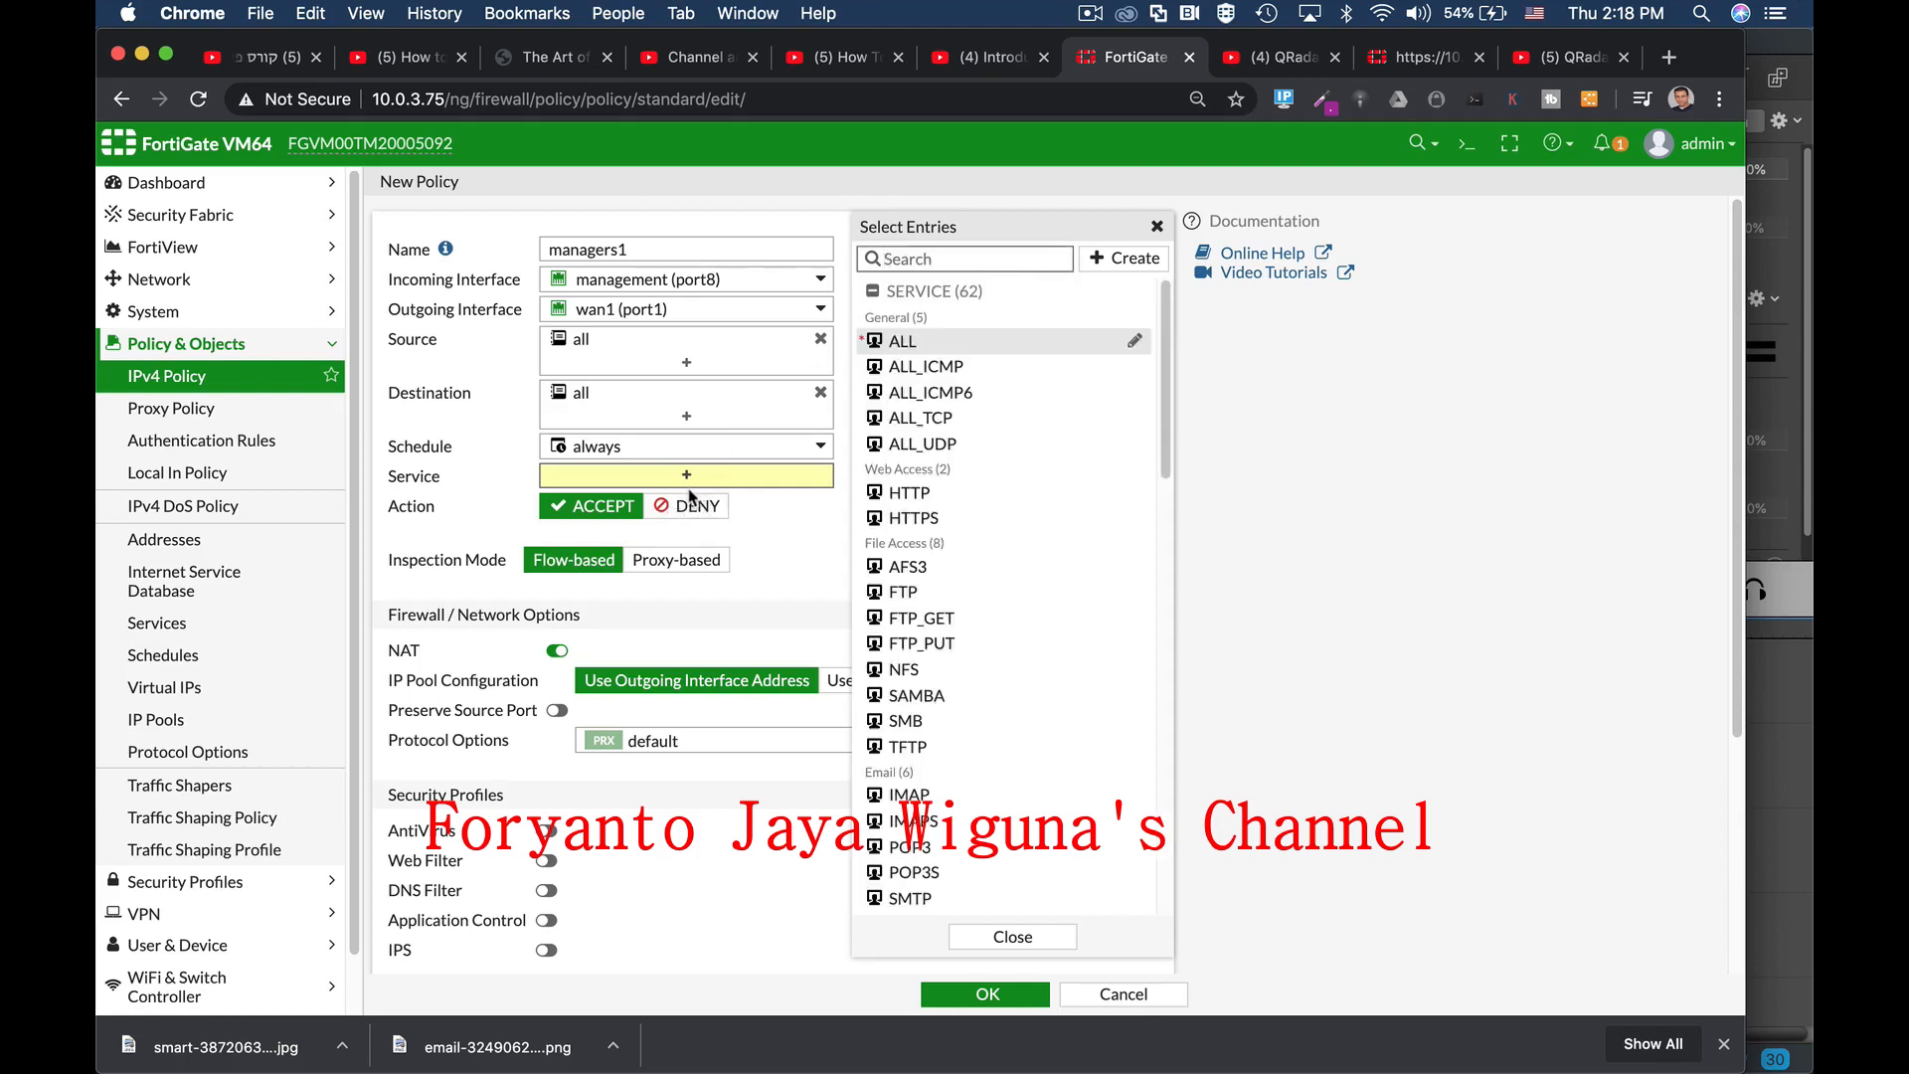
left_click(898, 341)
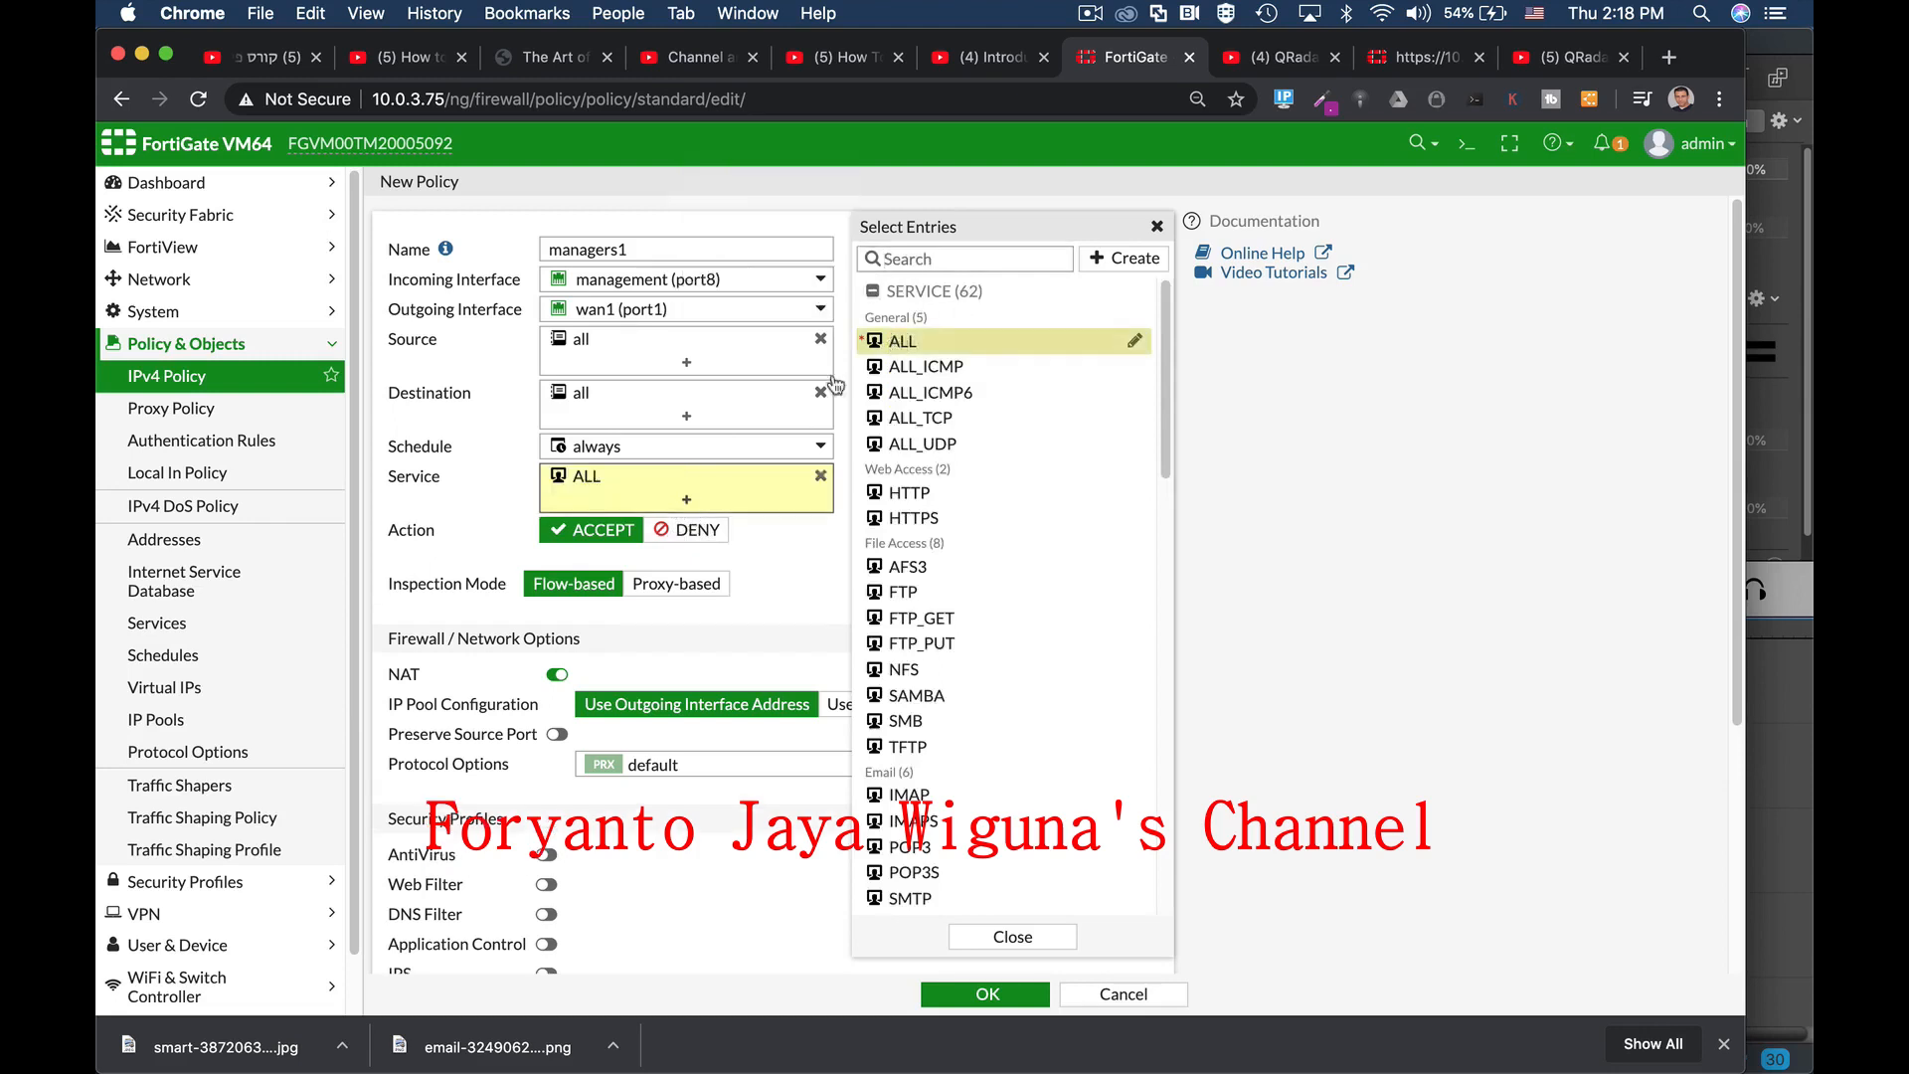
left_click(806, 559)
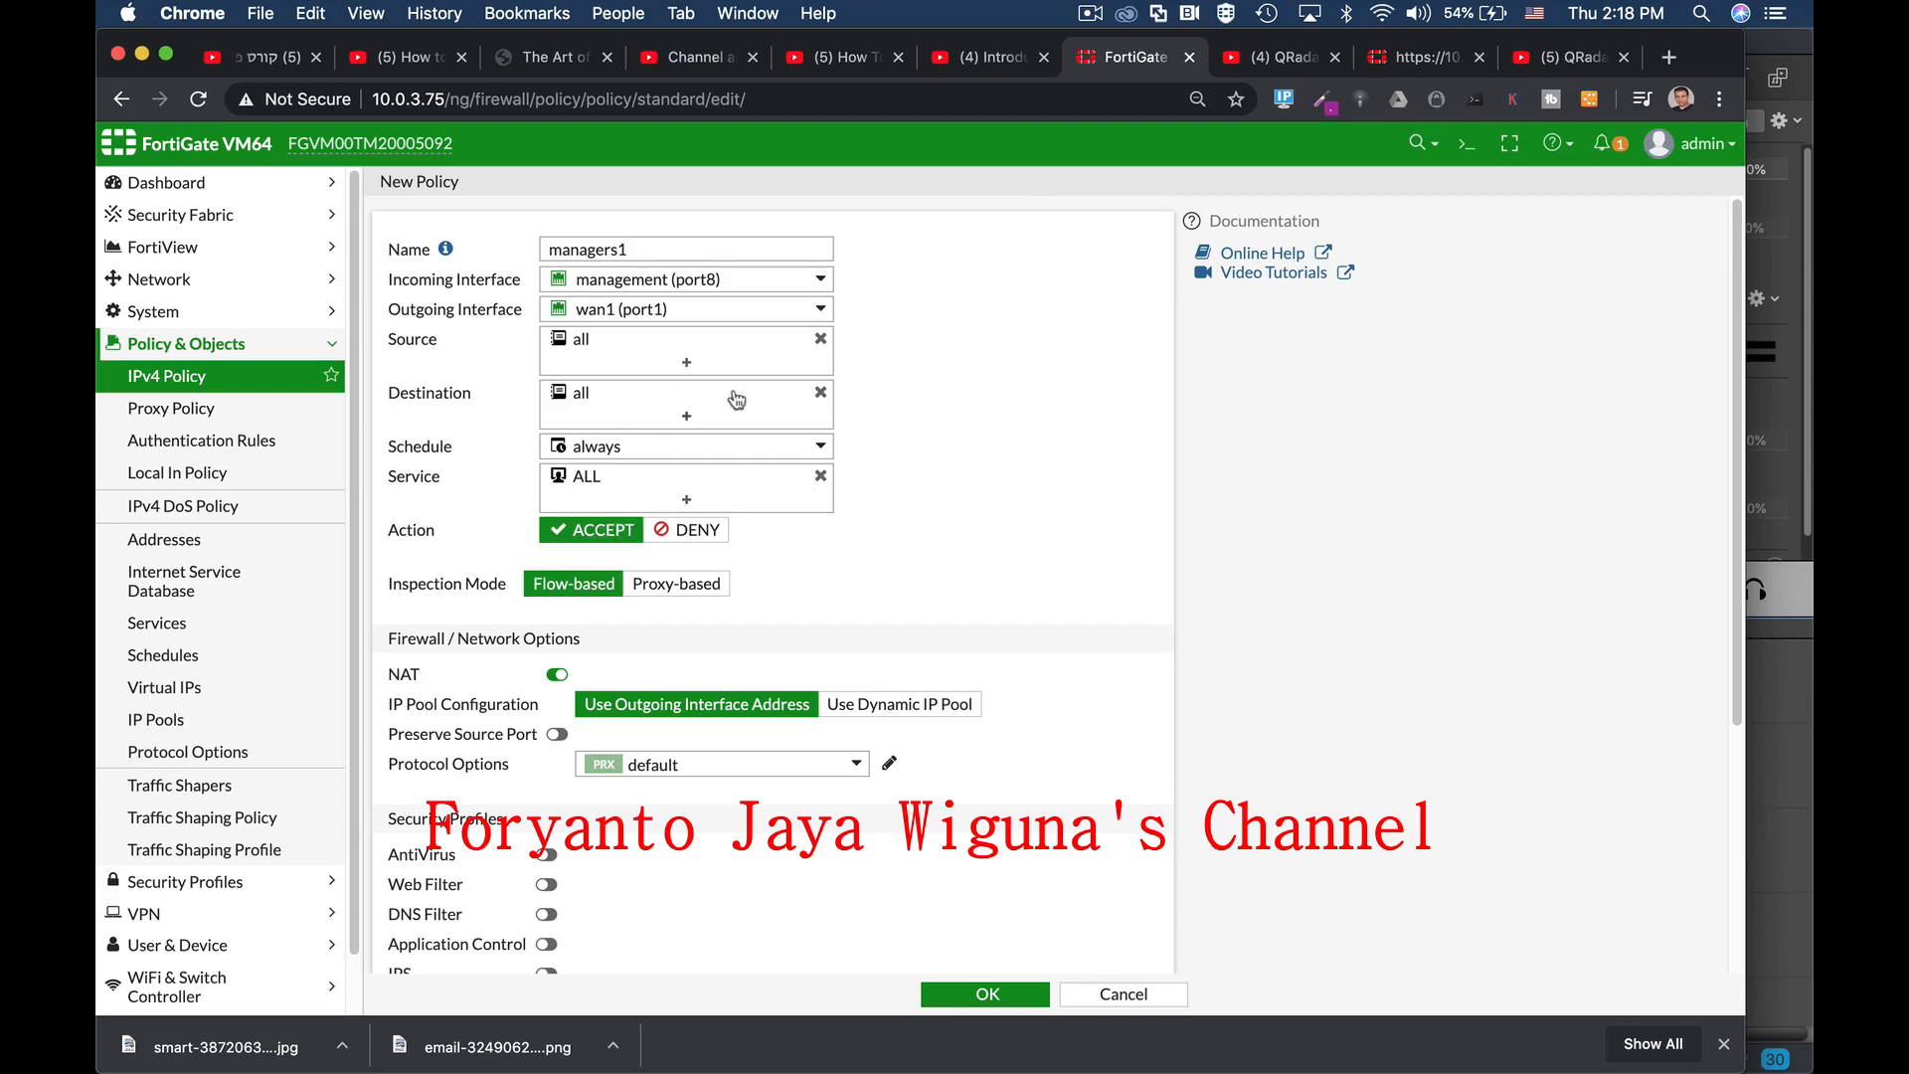
mouse_move(724, 400)
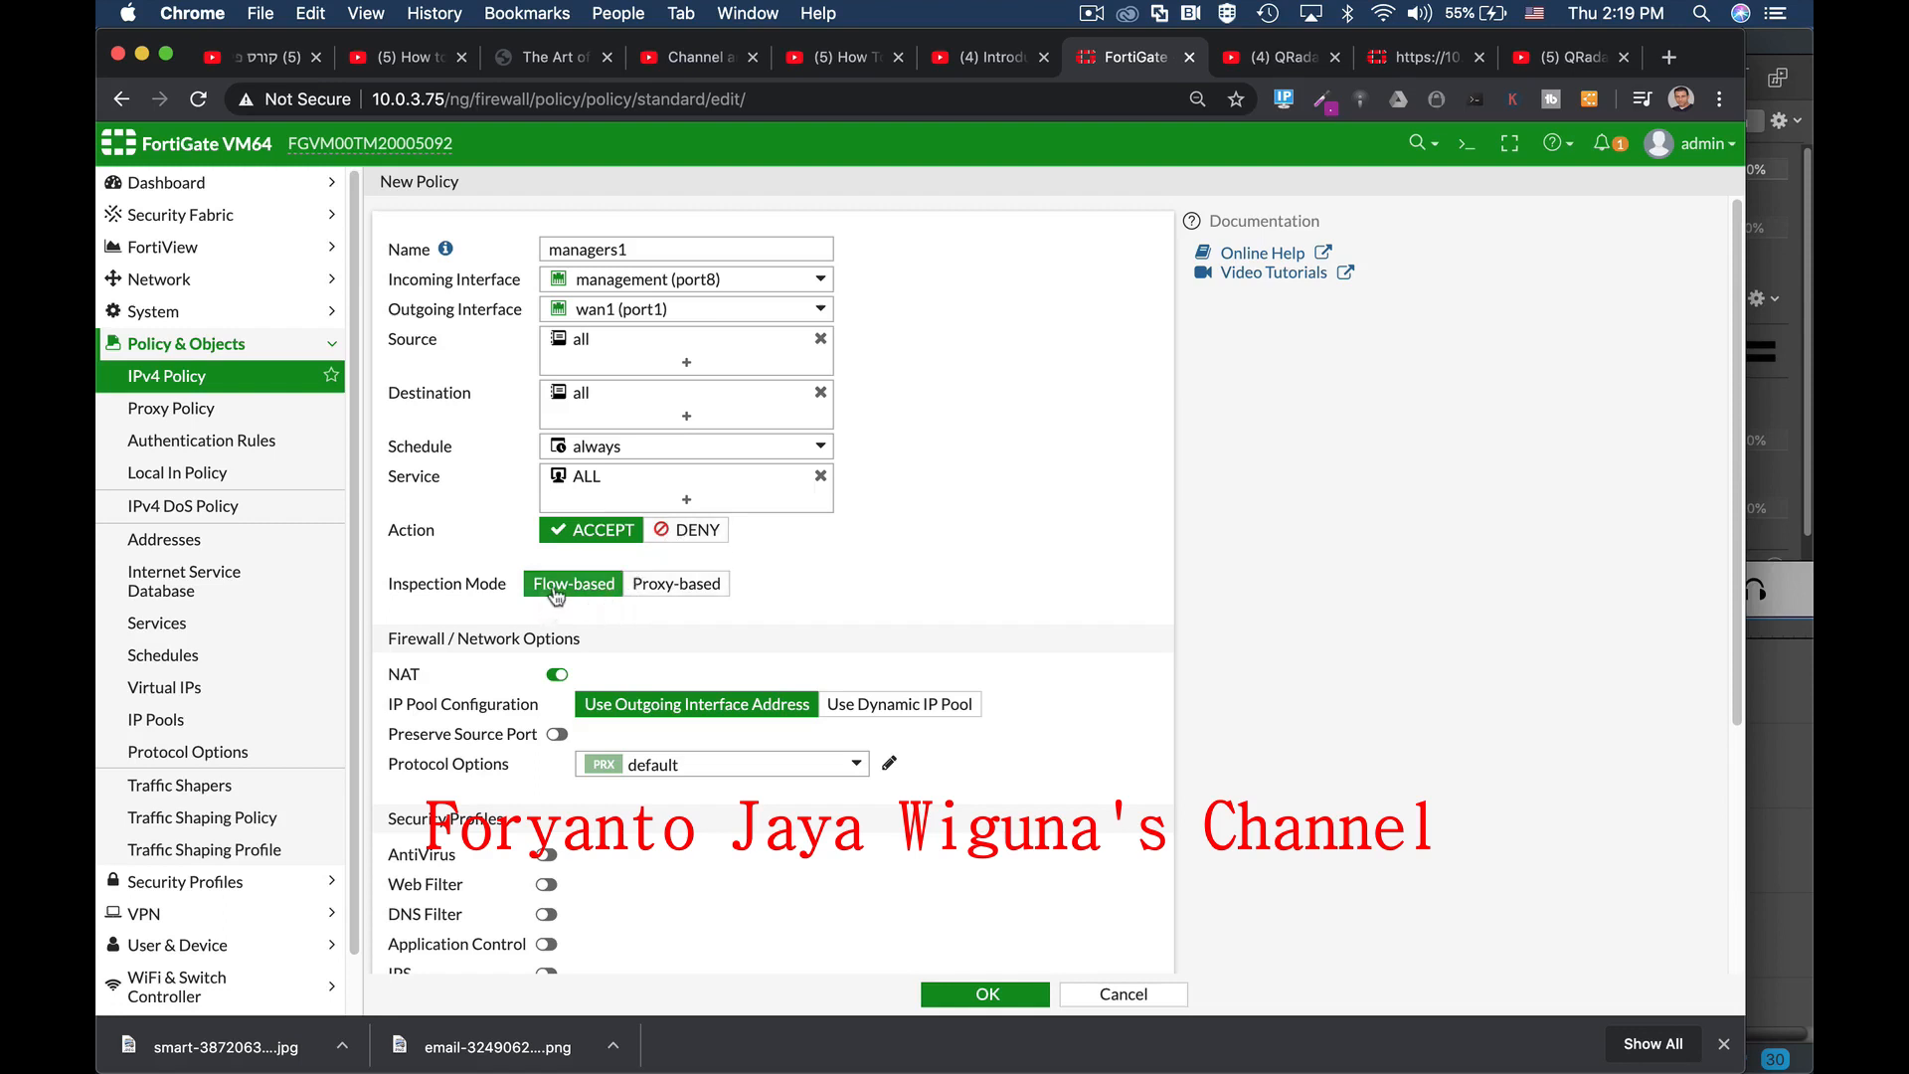
scroll(874, 592, "down", 1)
scroll(874, 592, "down", 1)
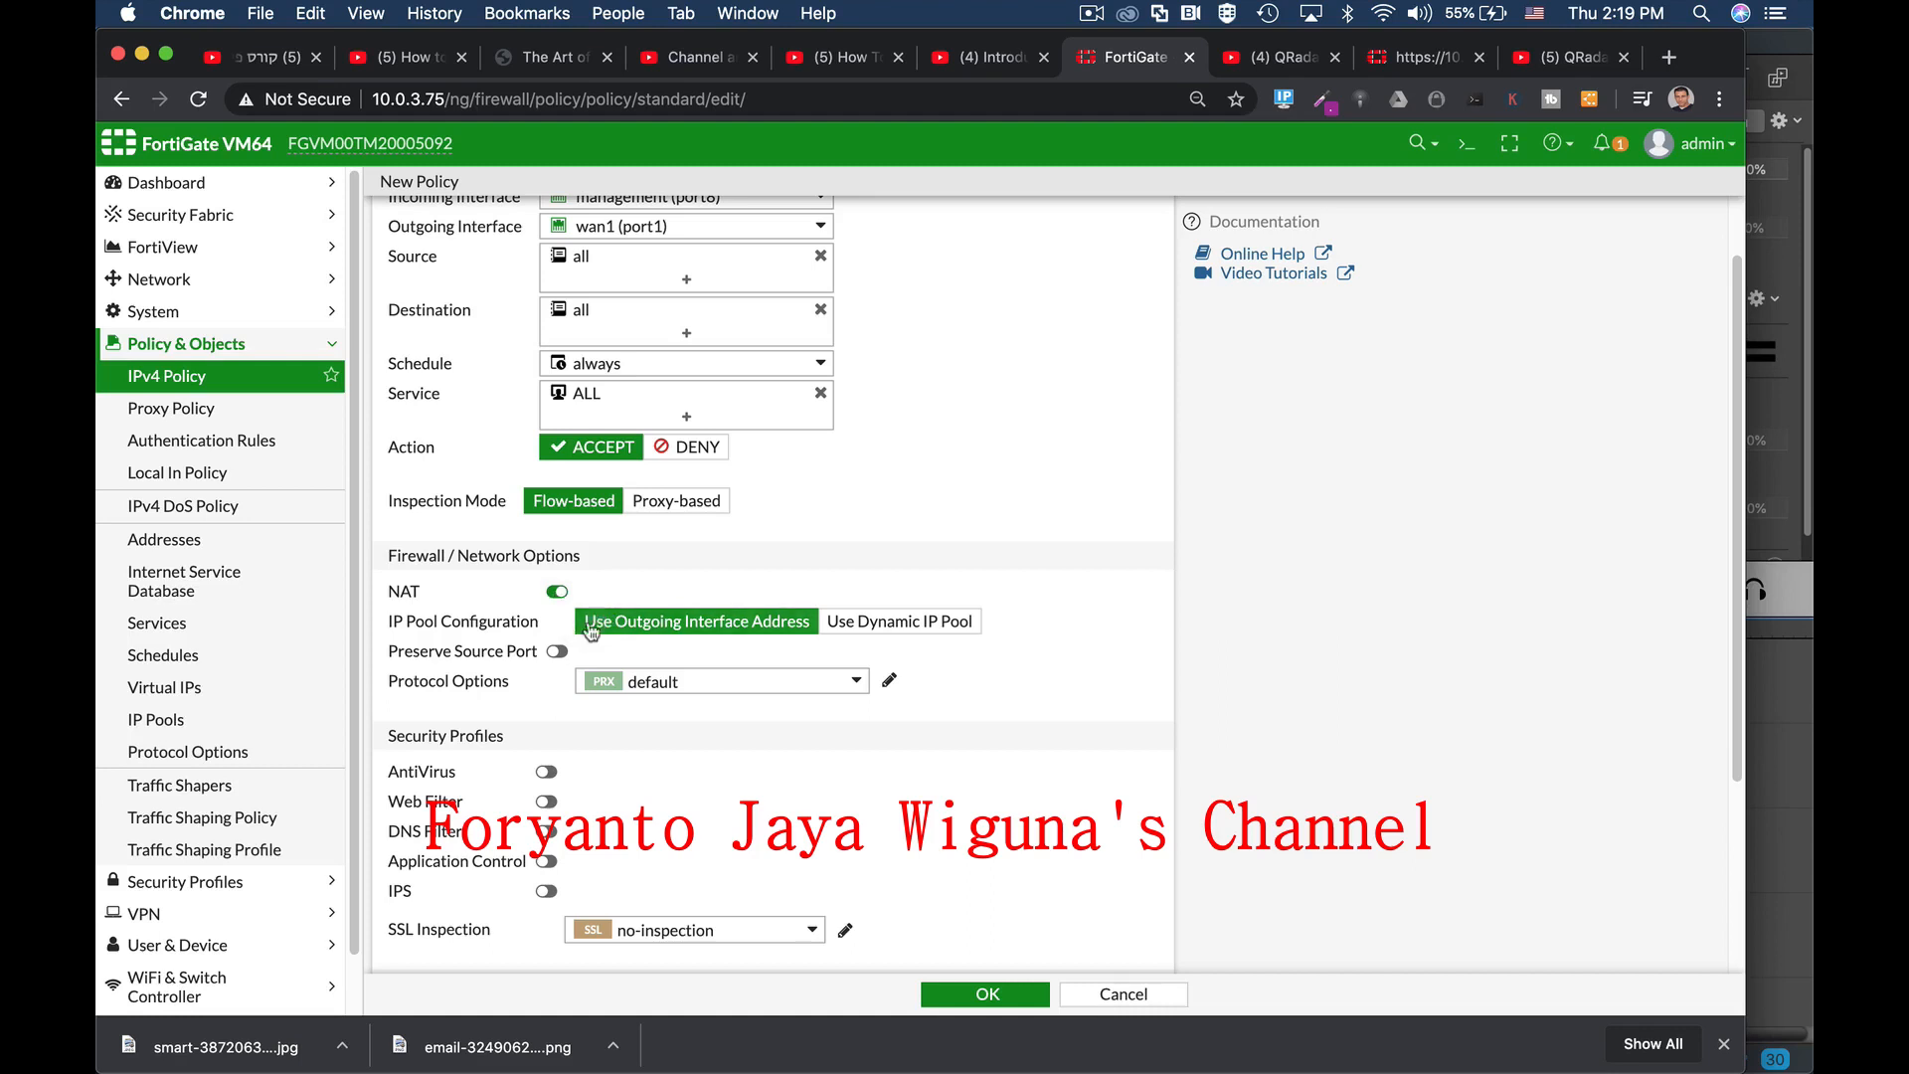
scroll(765, 581, "down", 3)
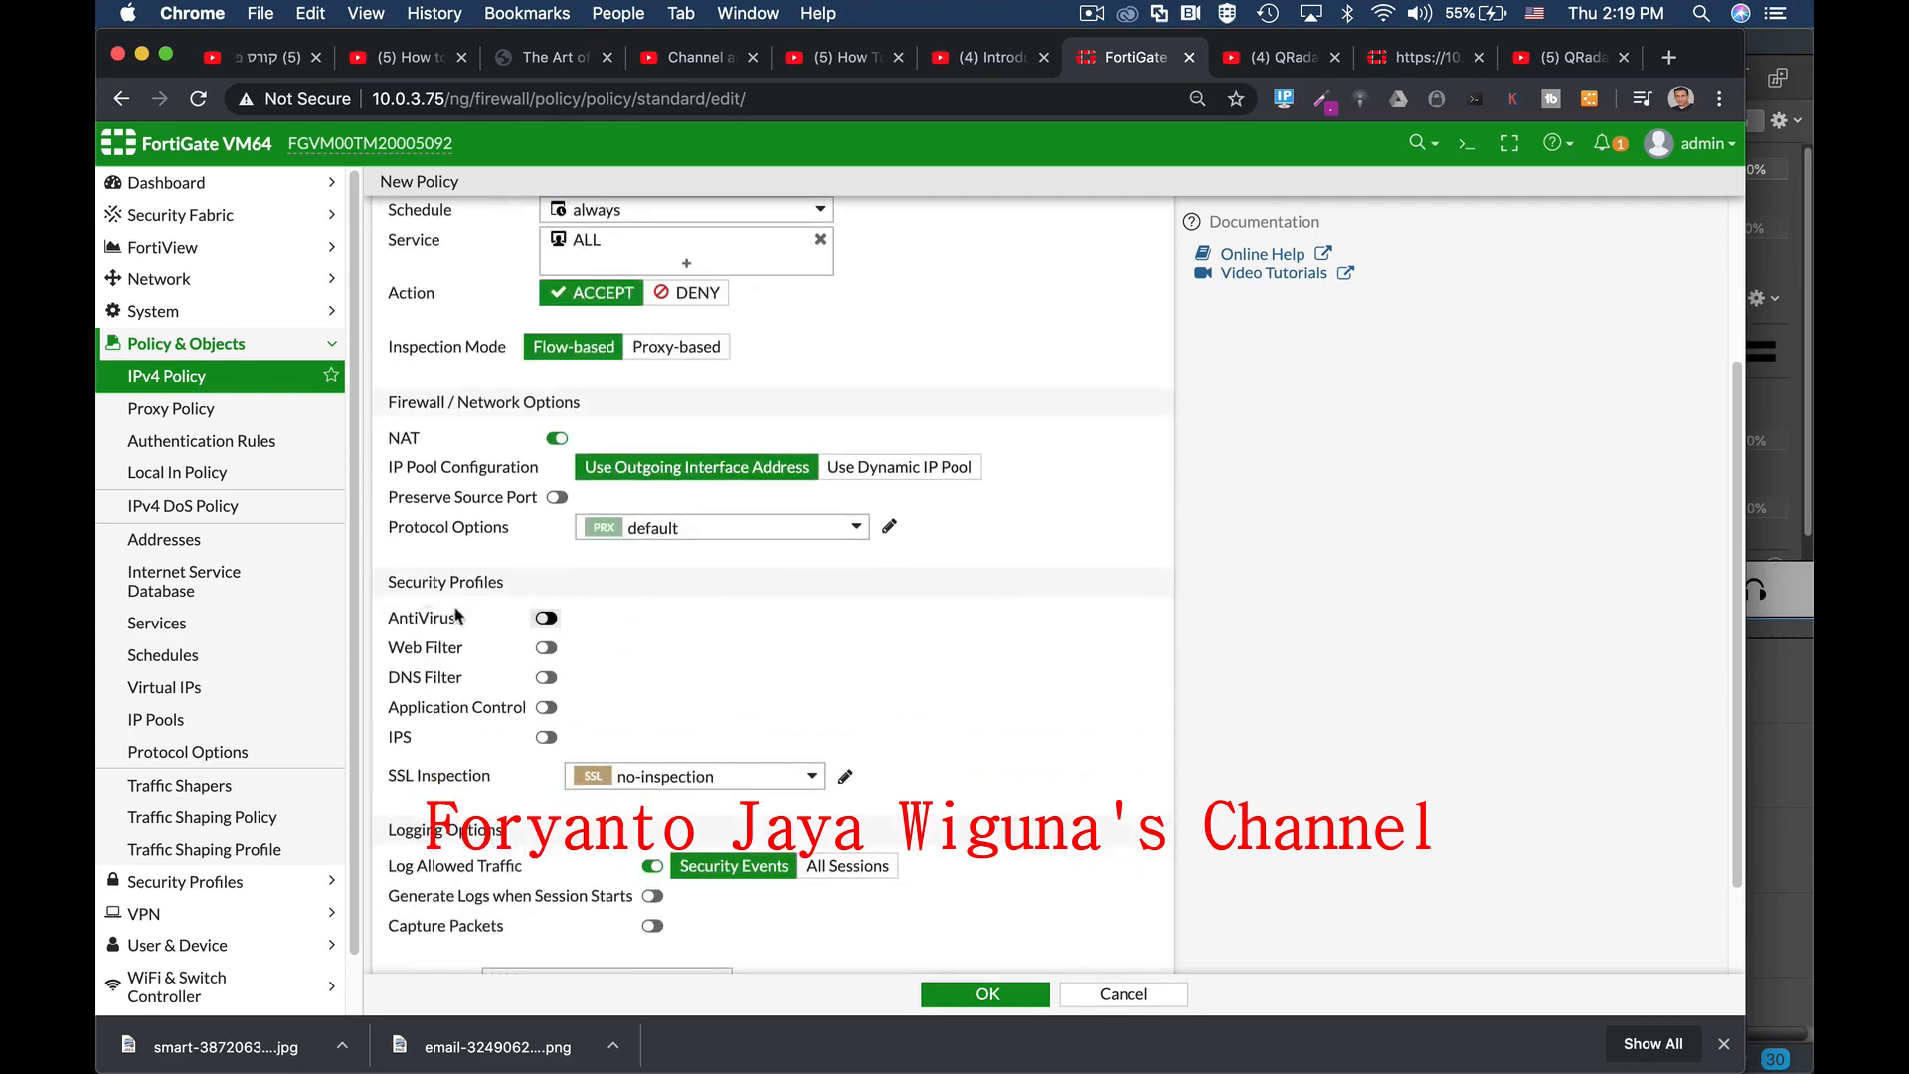
Step: Turn on AntiVirus for the policy using the 'default' profile
left_click(546, 620)
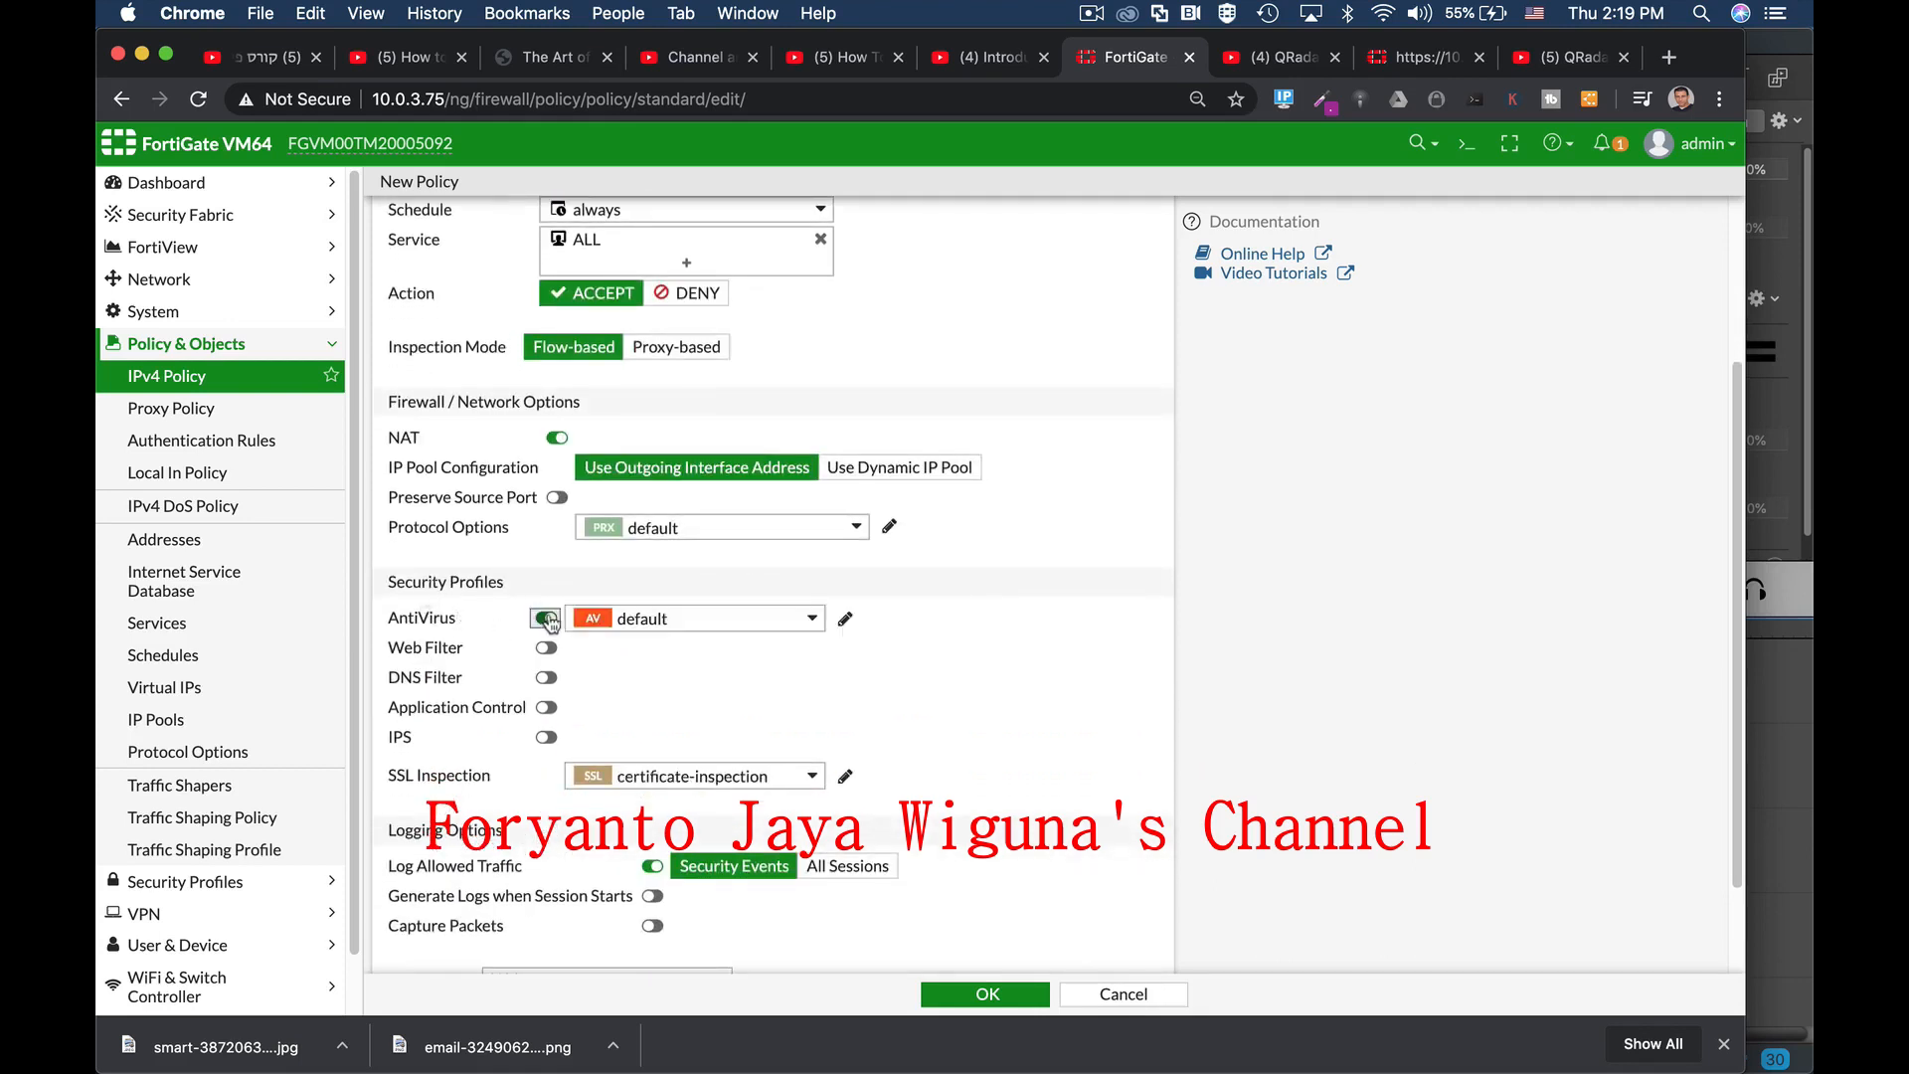
left_click(654, 620)
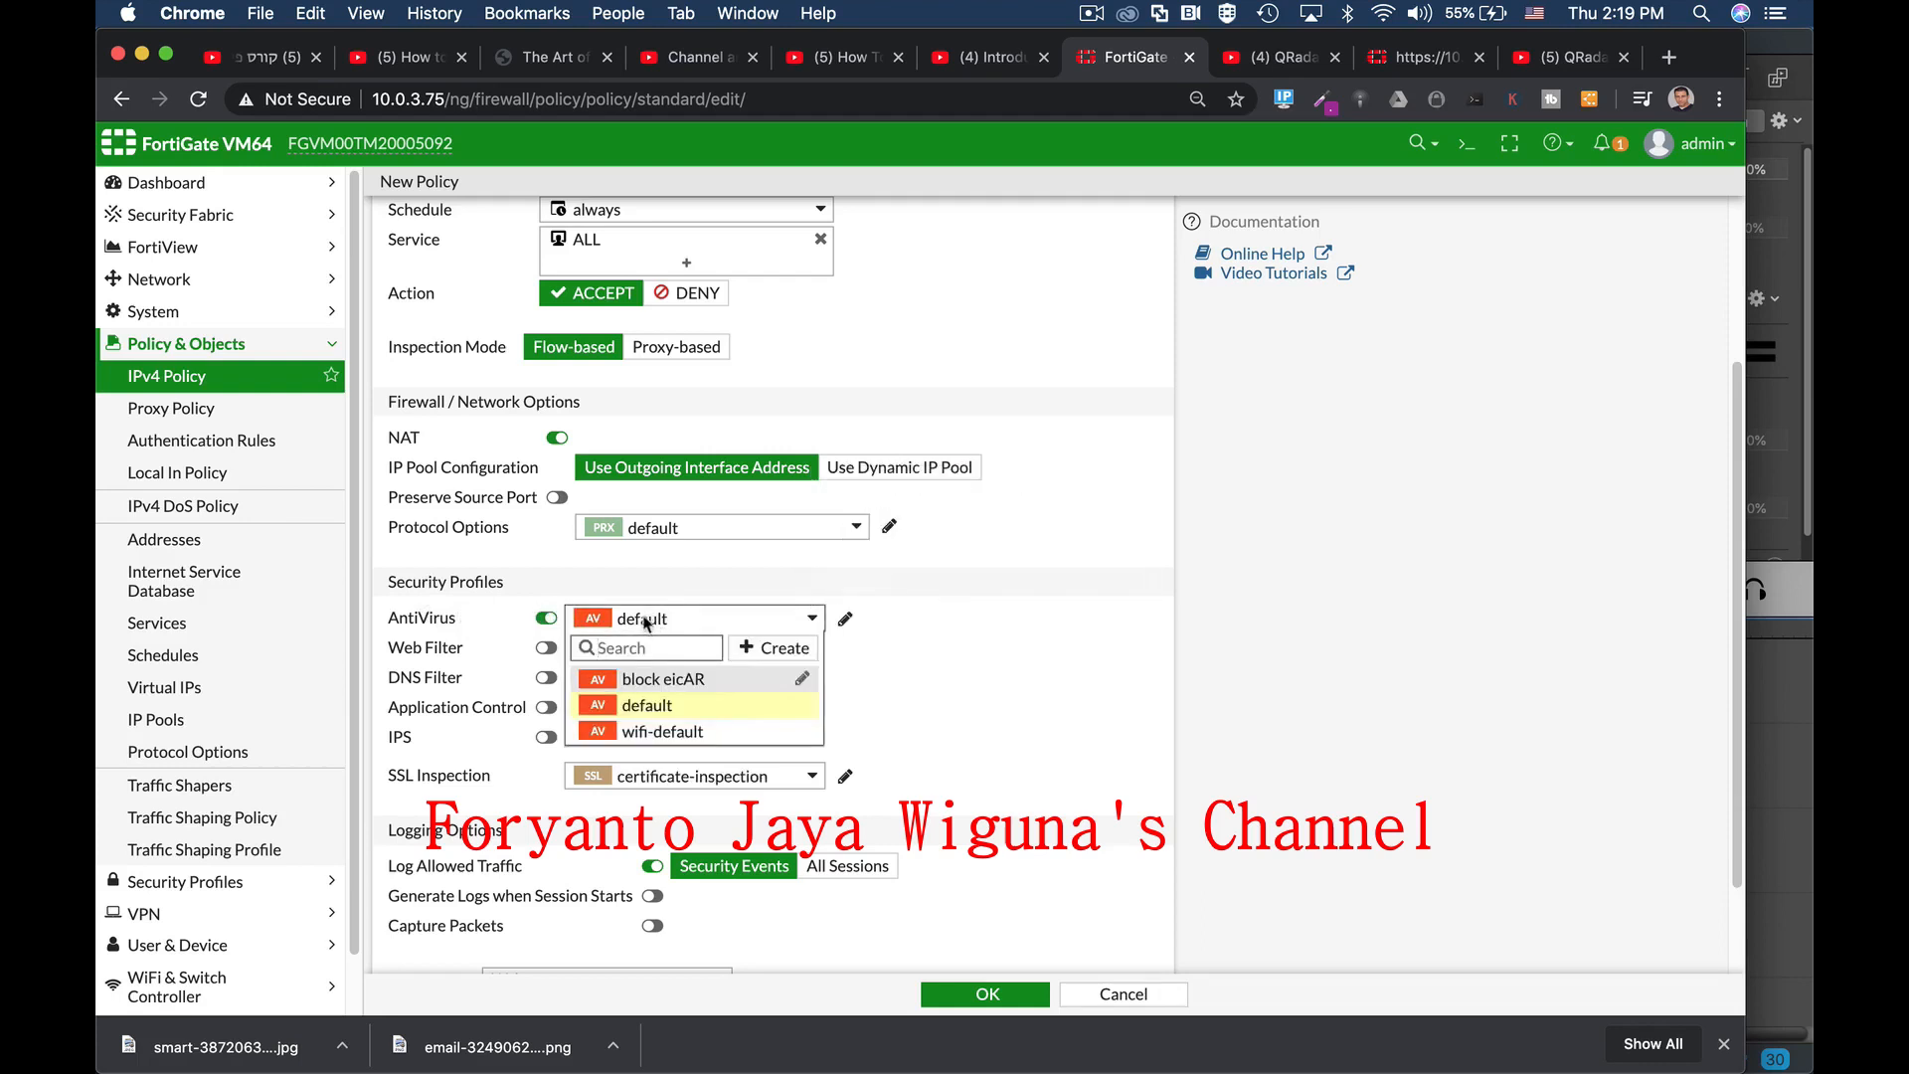
left_click(899, 611)
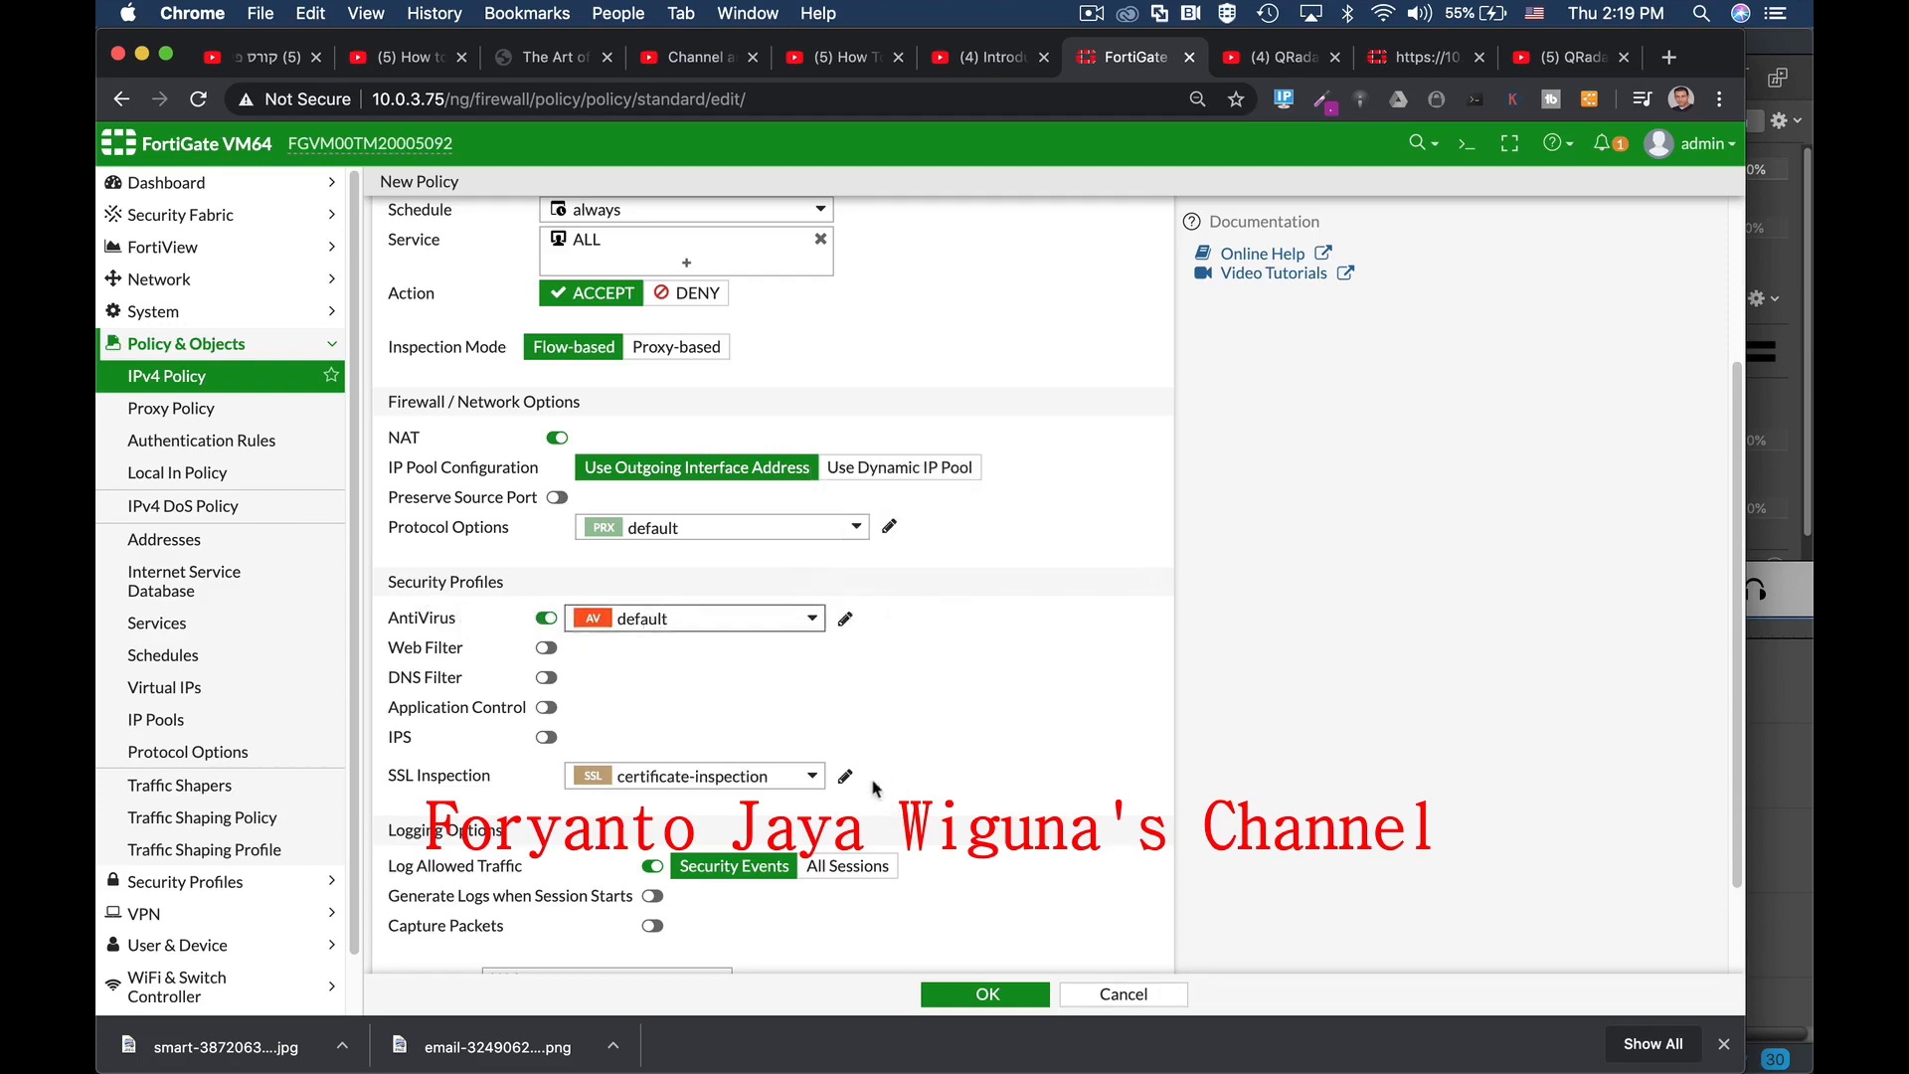
Step: Set Log Allowed Traffic to All Sessions instead of Security Events
scroll(932, 758, "down", 3)
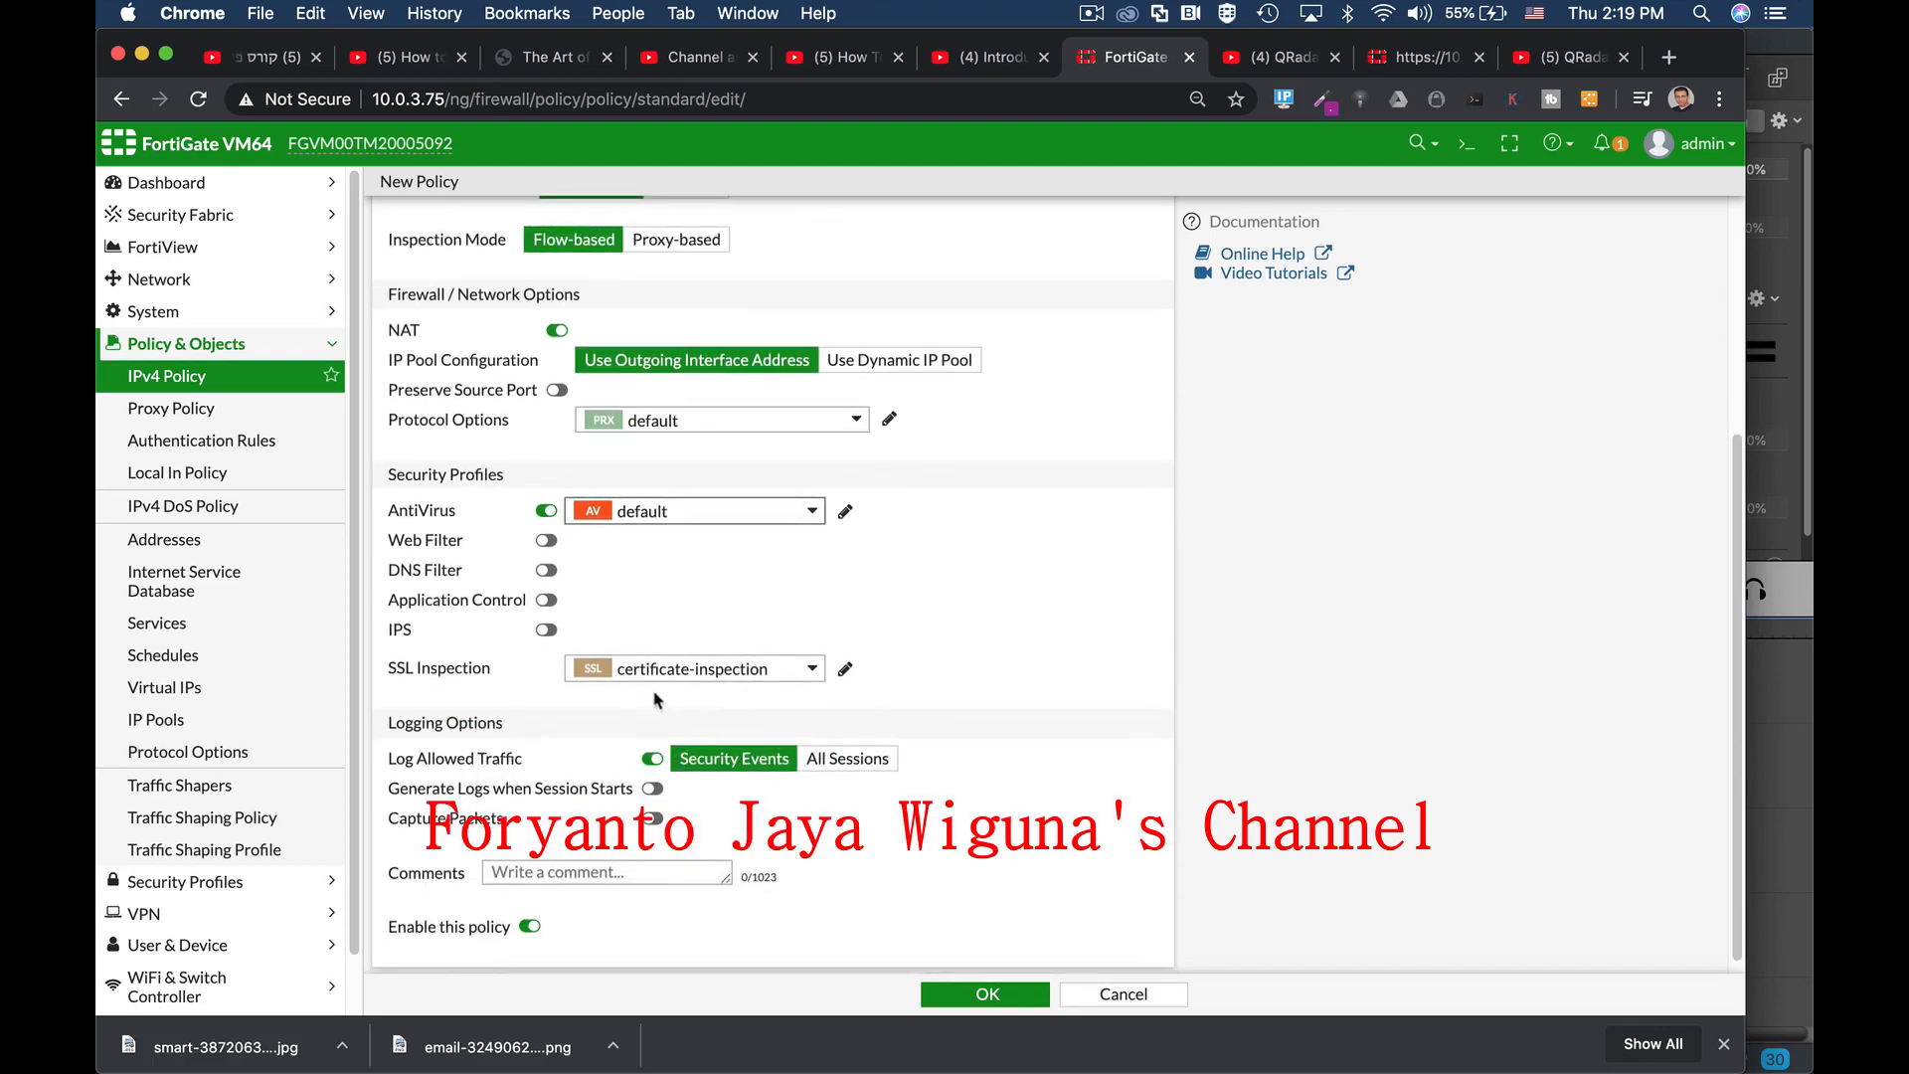
mouse_move(720, 675)
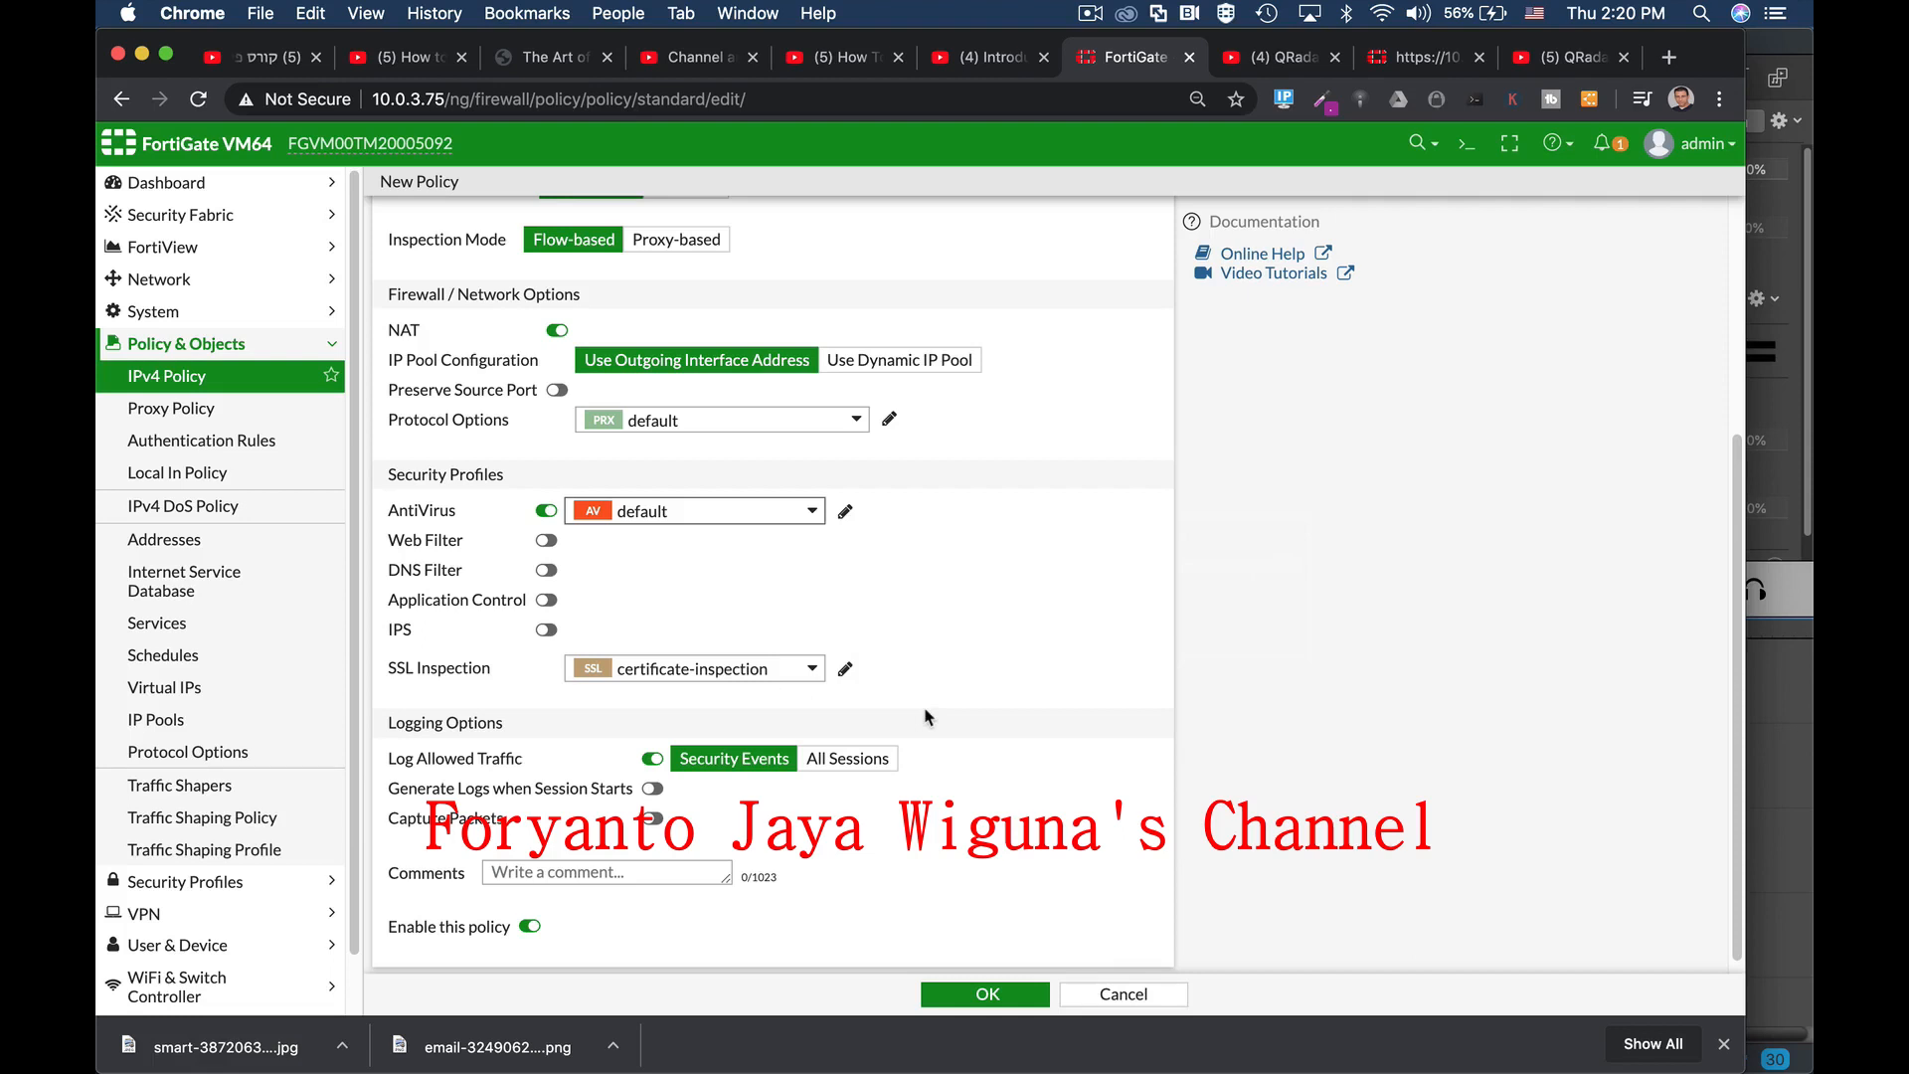
scroll(954, 730, "down", 1)
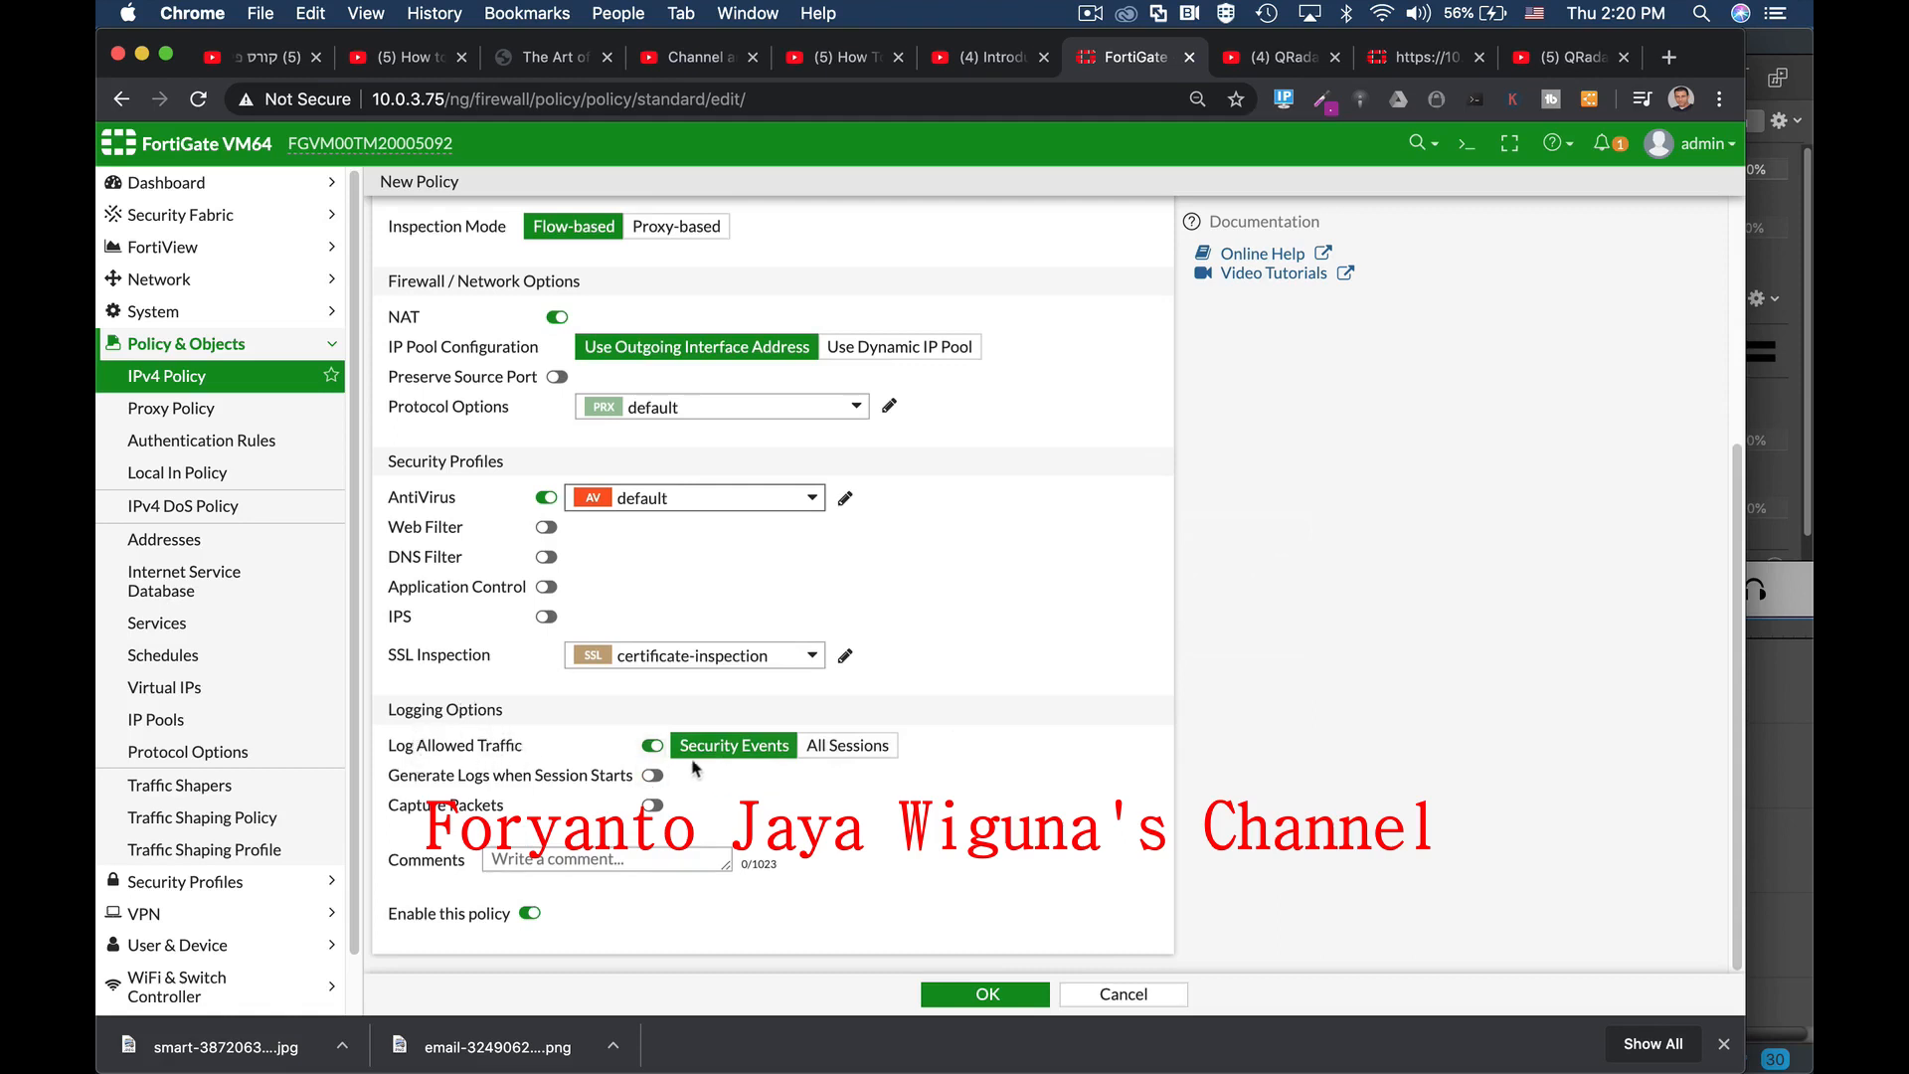
left_click(825, 748)
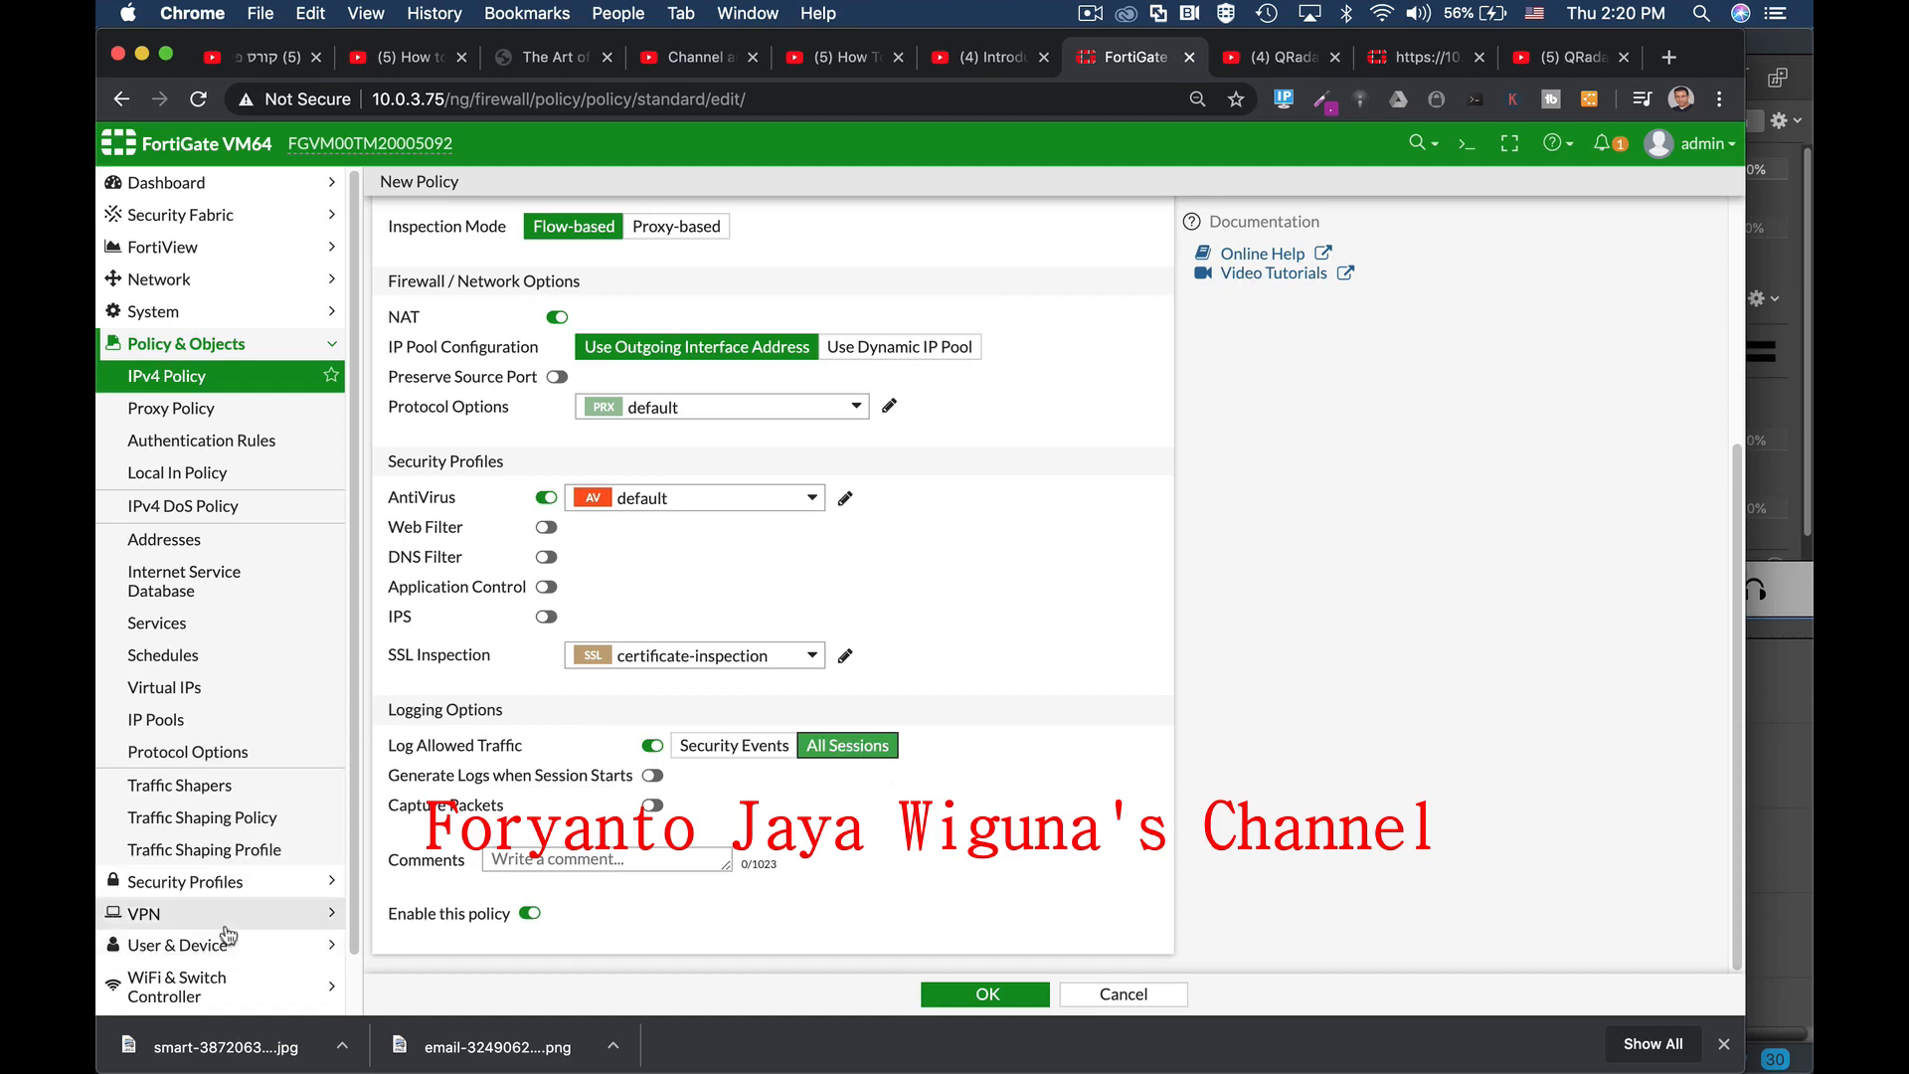
scroll(227, 935, "down", 2)
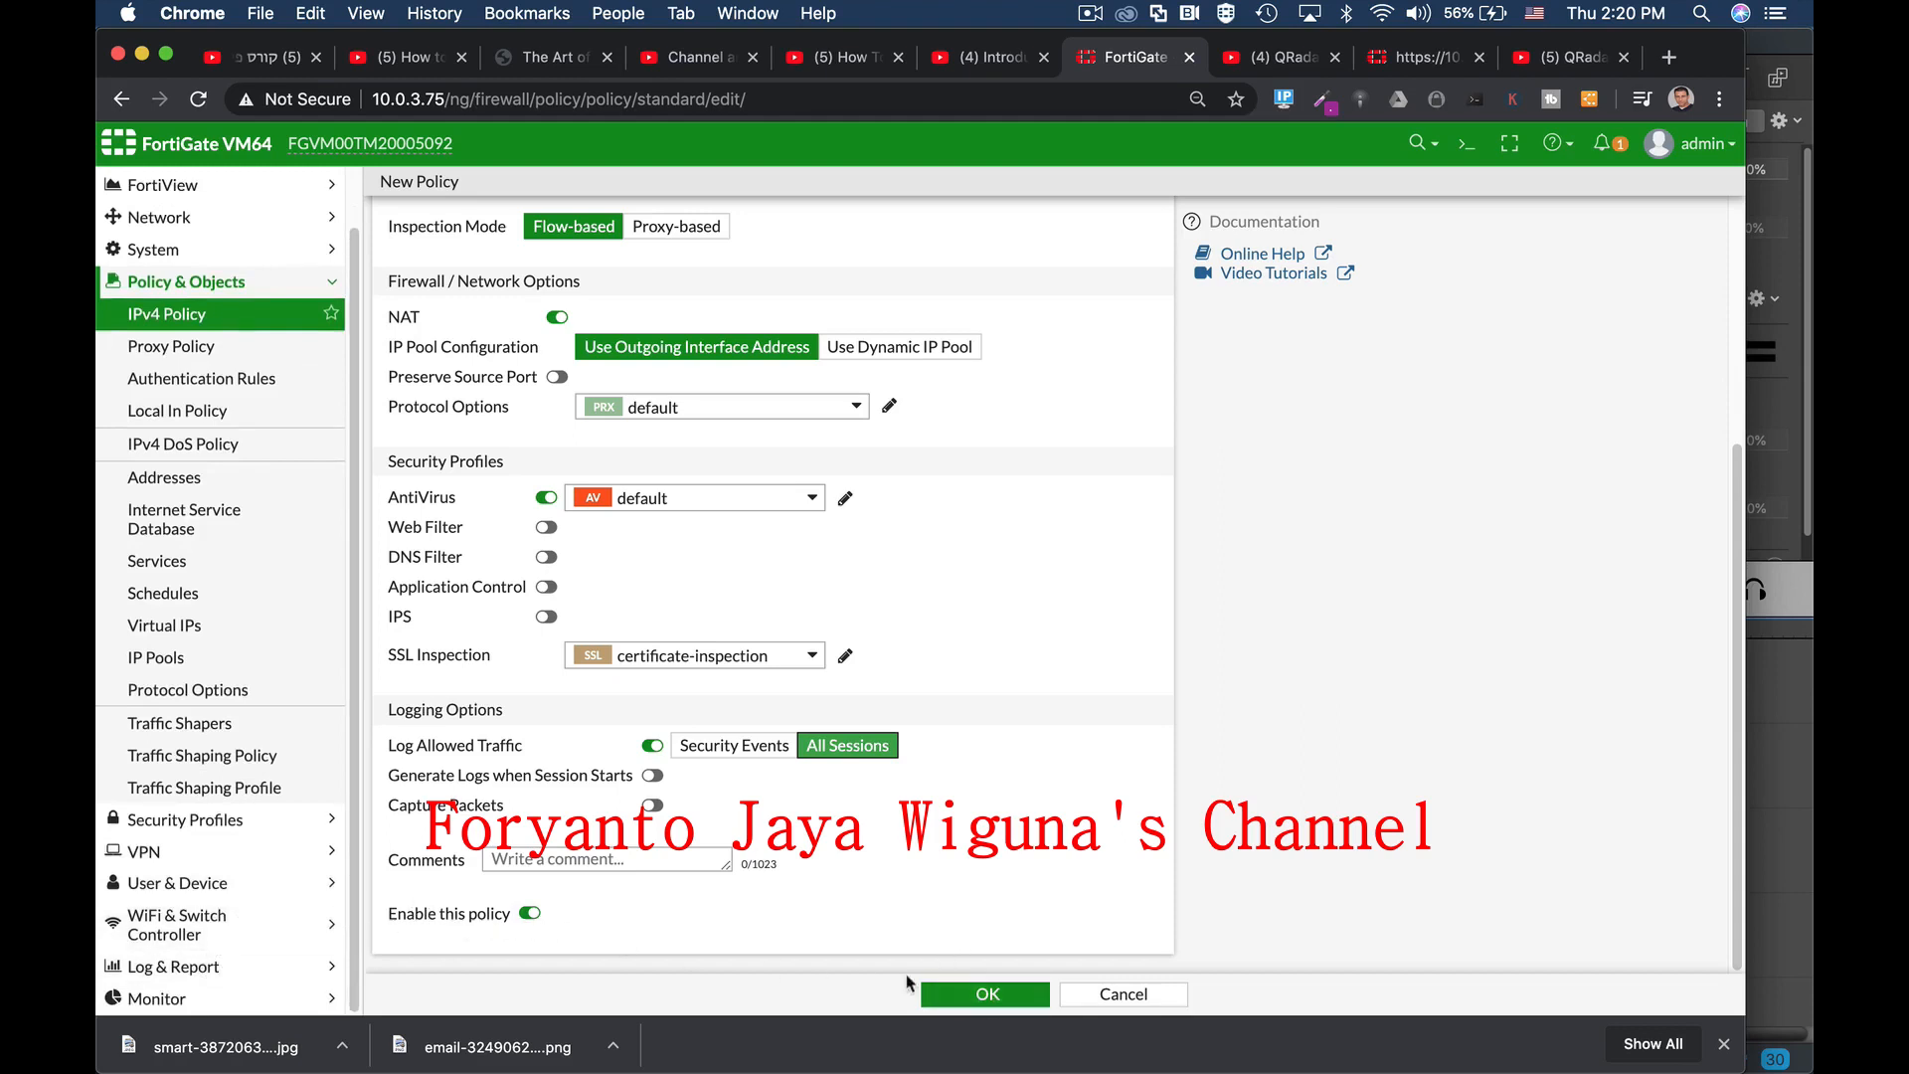
Step: Save the managers1 policy, select management (port8) under Interfaces, and open Static Routes
left_click(957, 990)
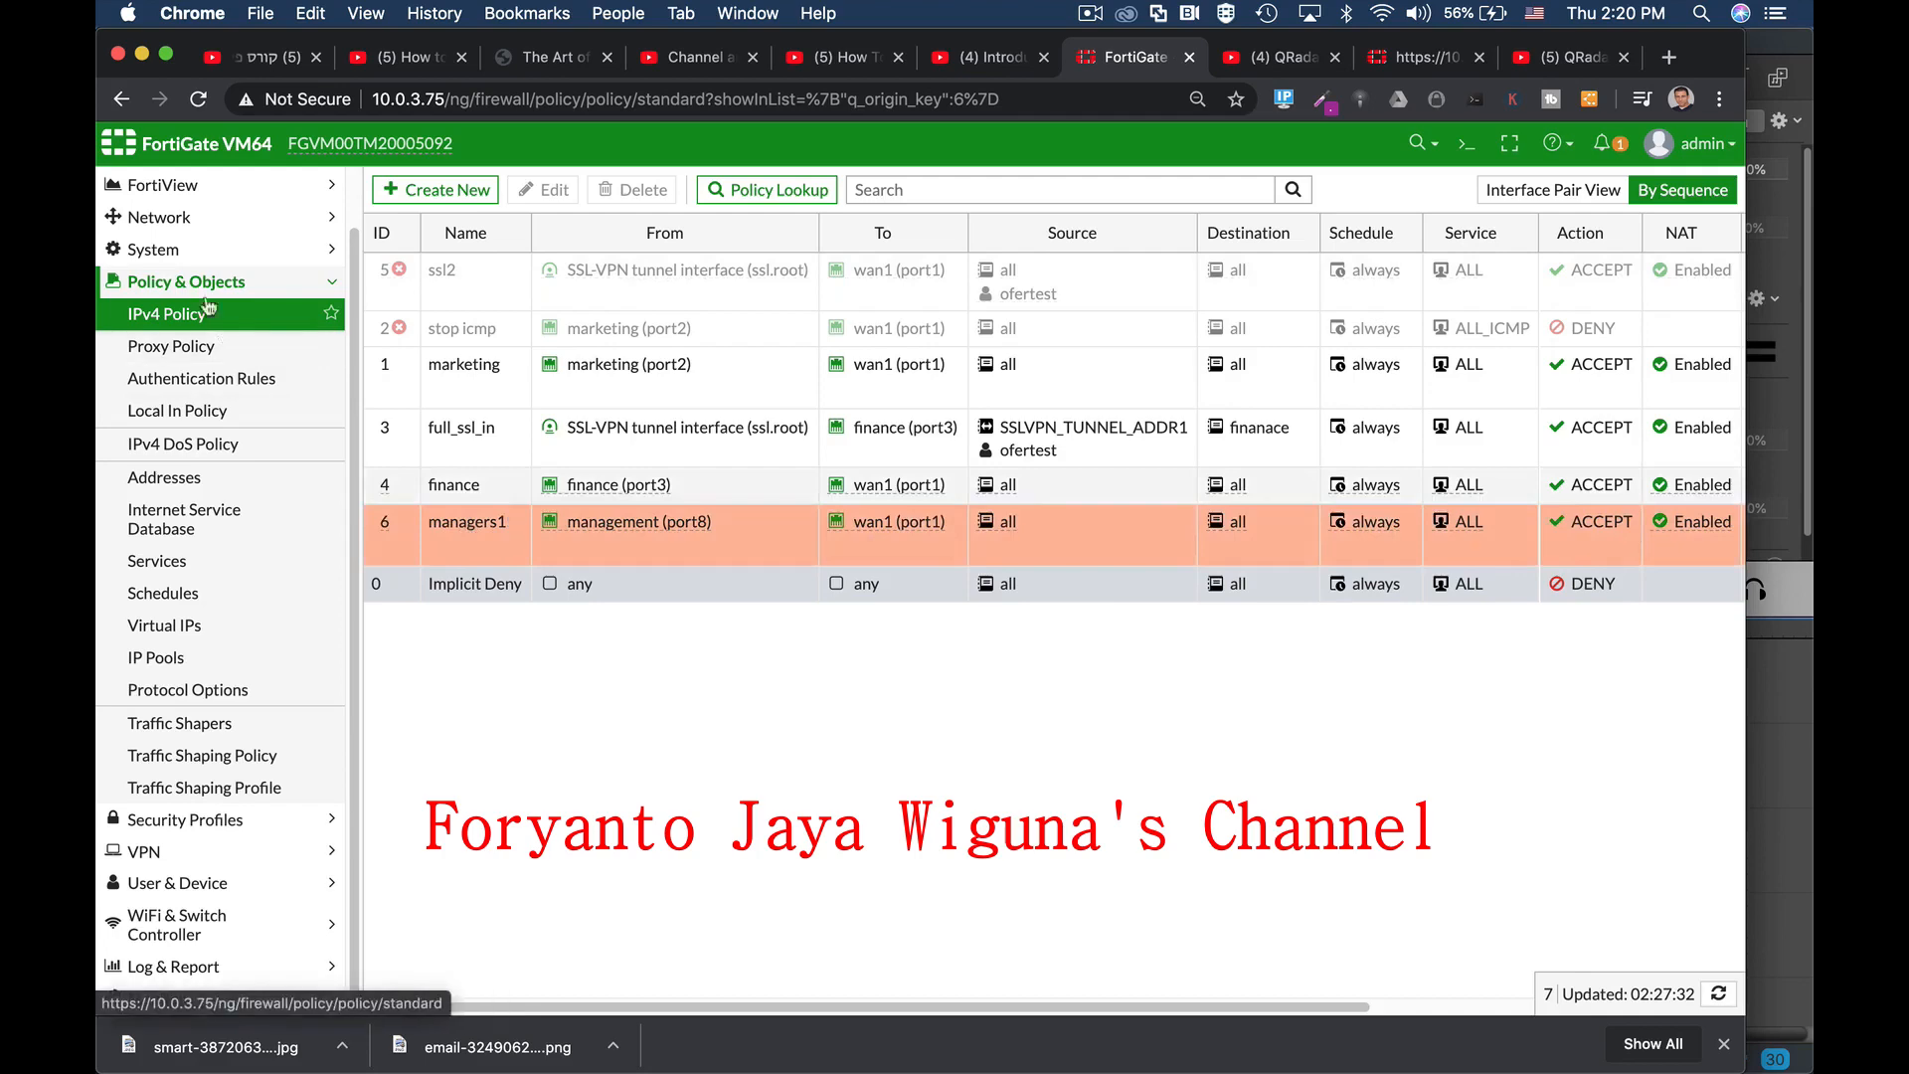
left_click(185, 221)
left_click(165, 311)
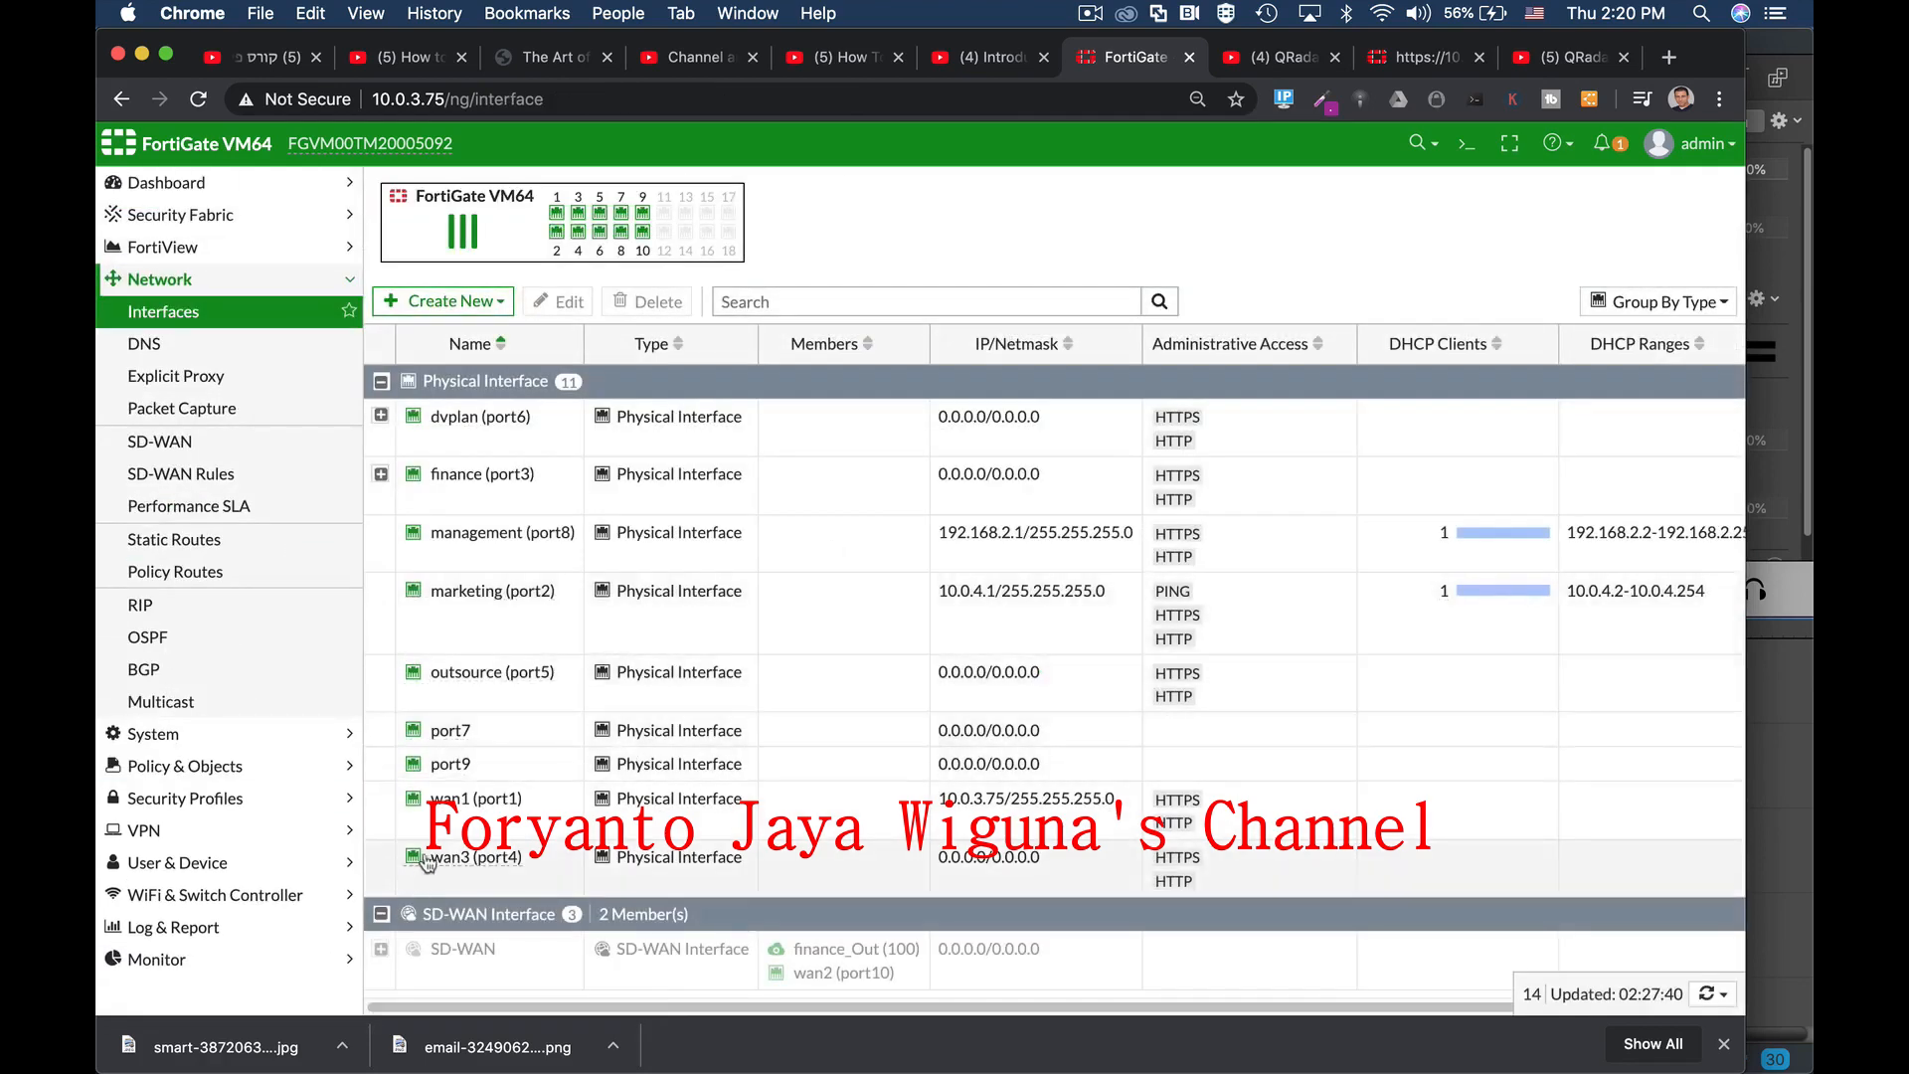
mouse_move(471, 813)
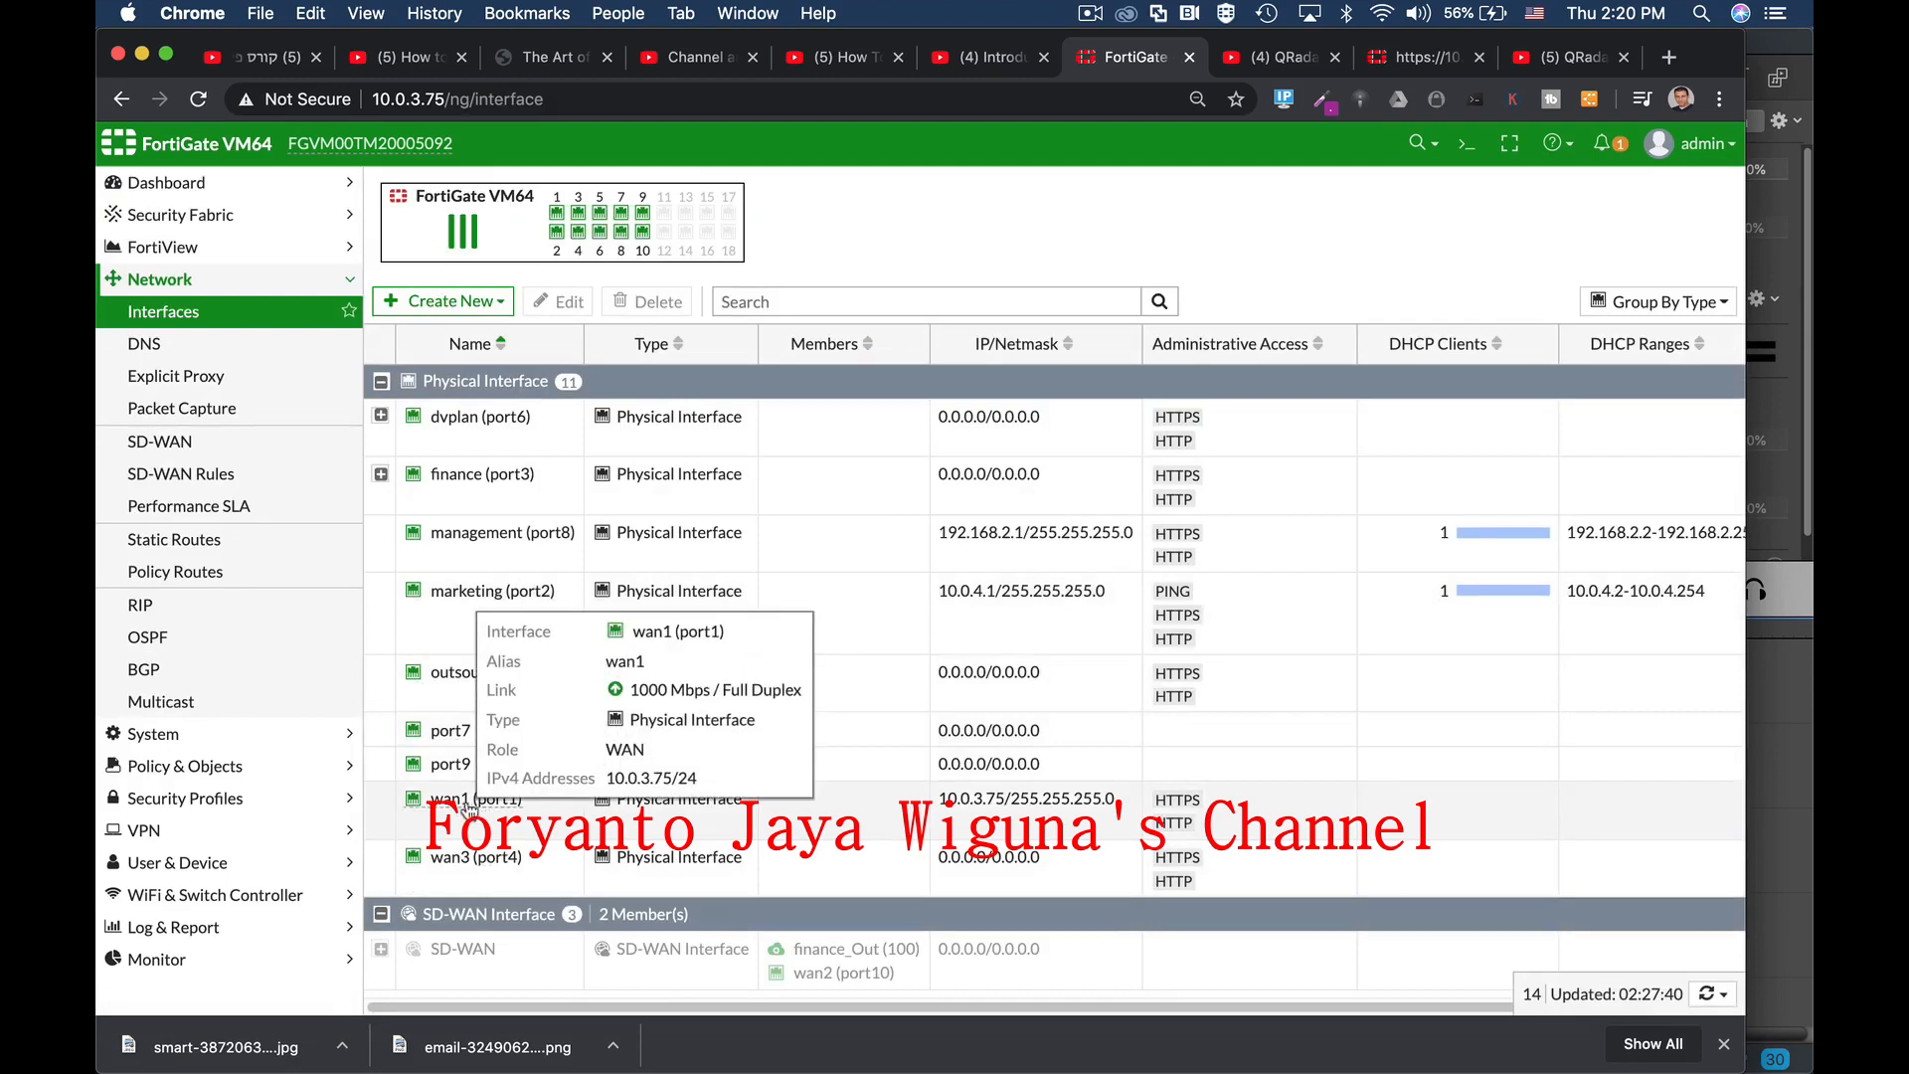
left_click(501, 537)
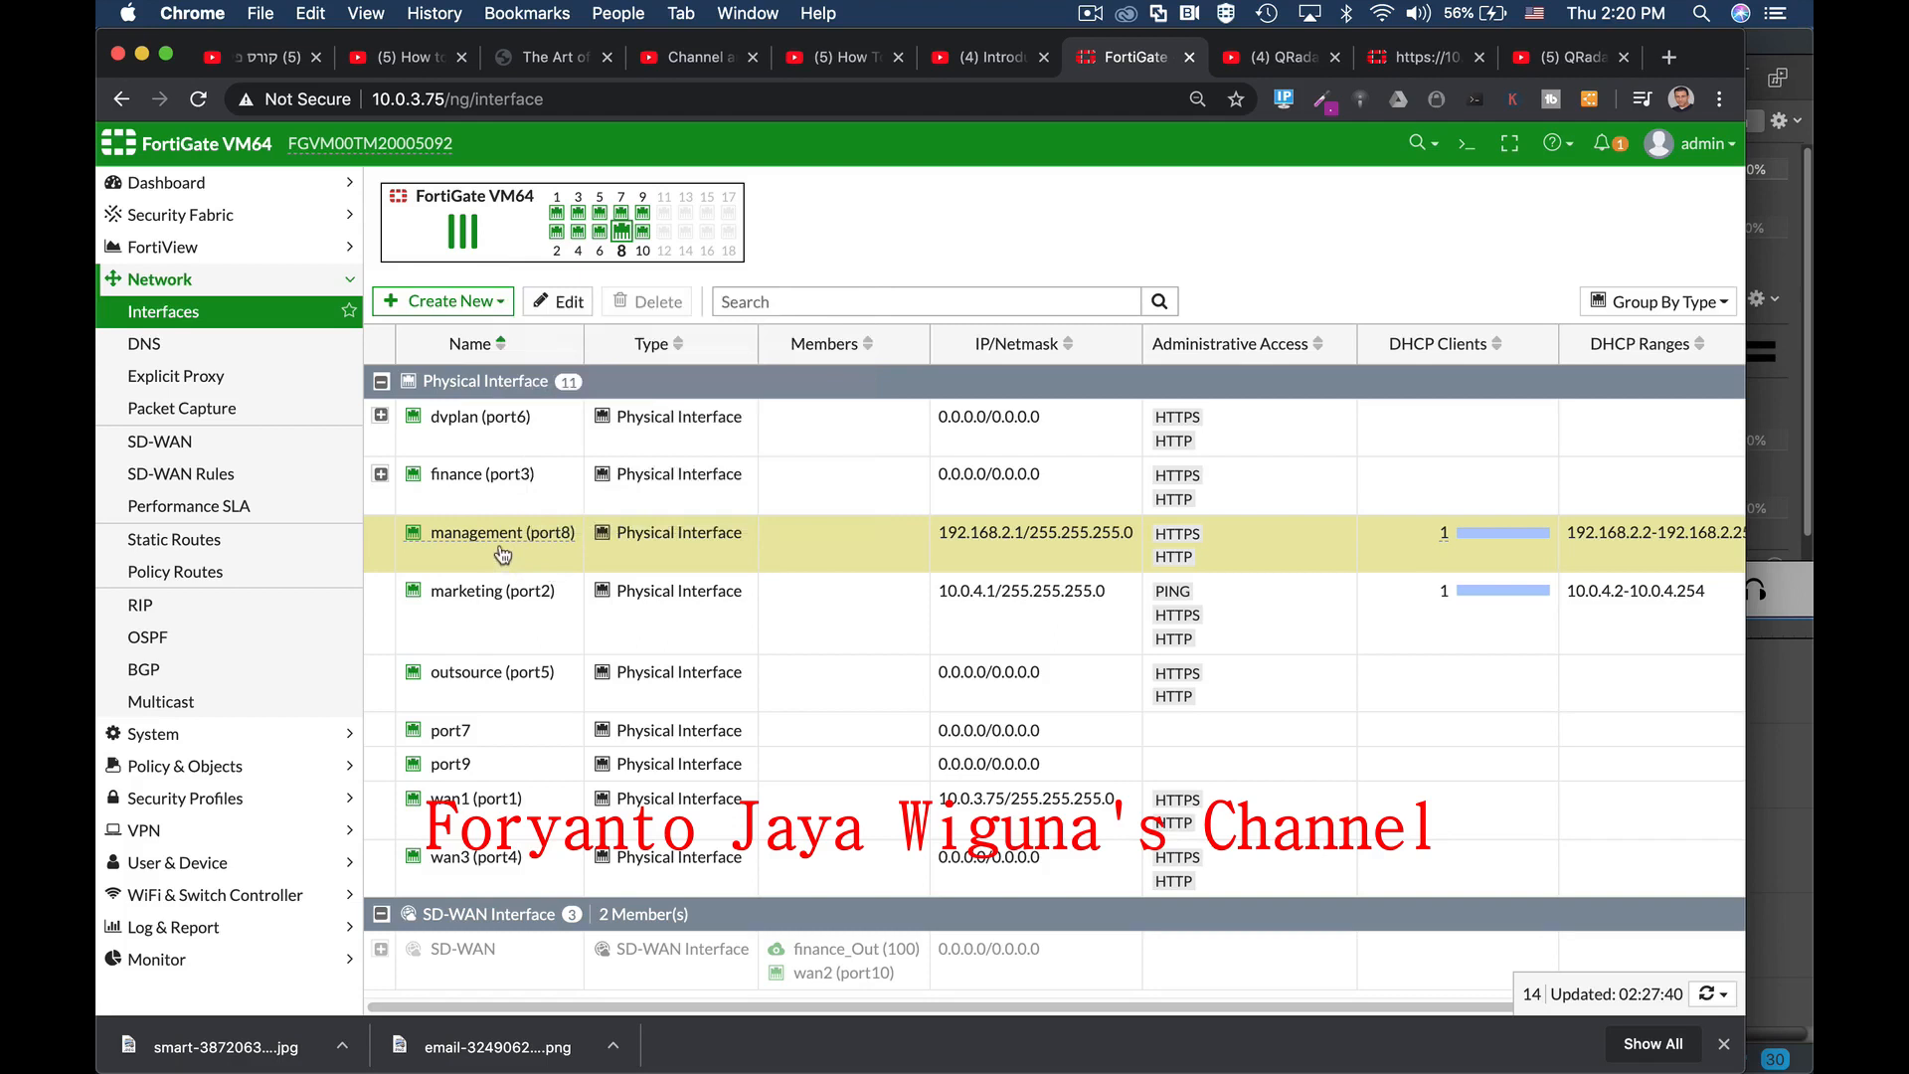
mouse_move(522, 545)
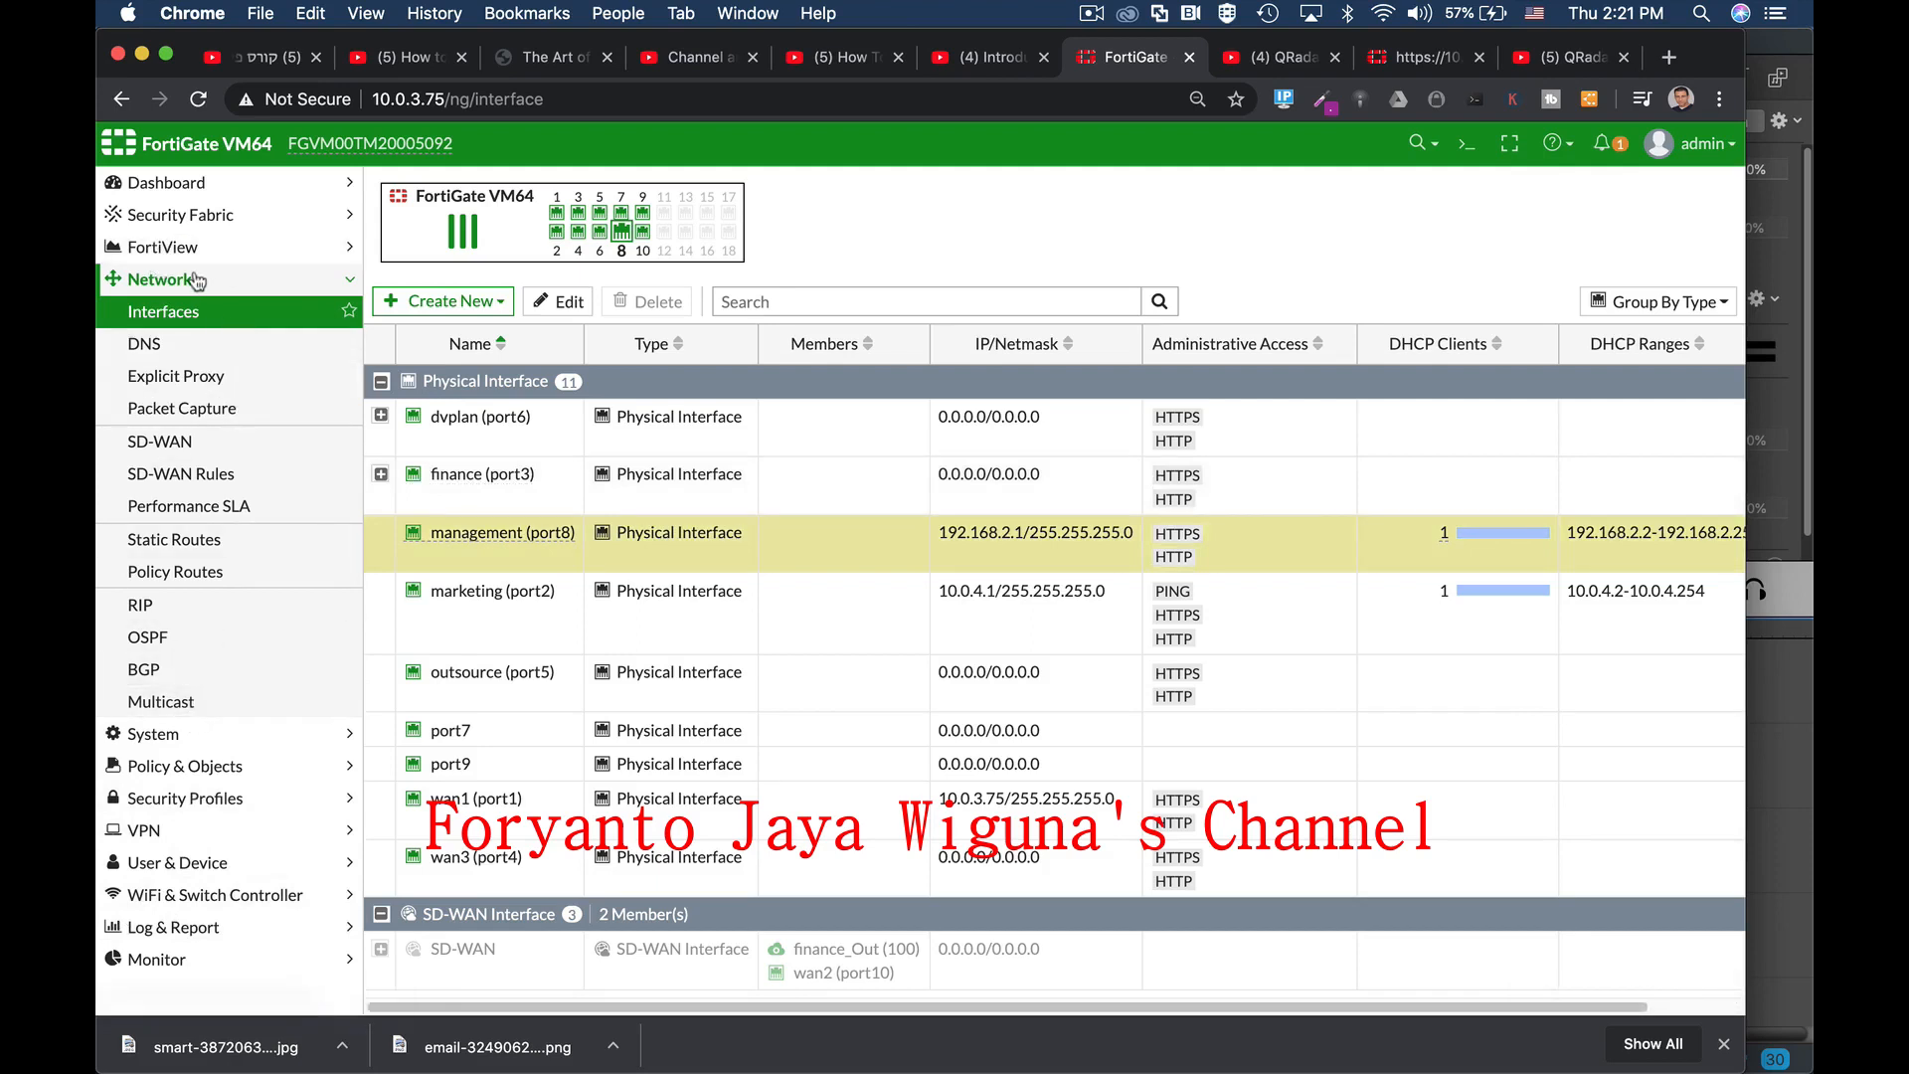
left_click(169, 540)
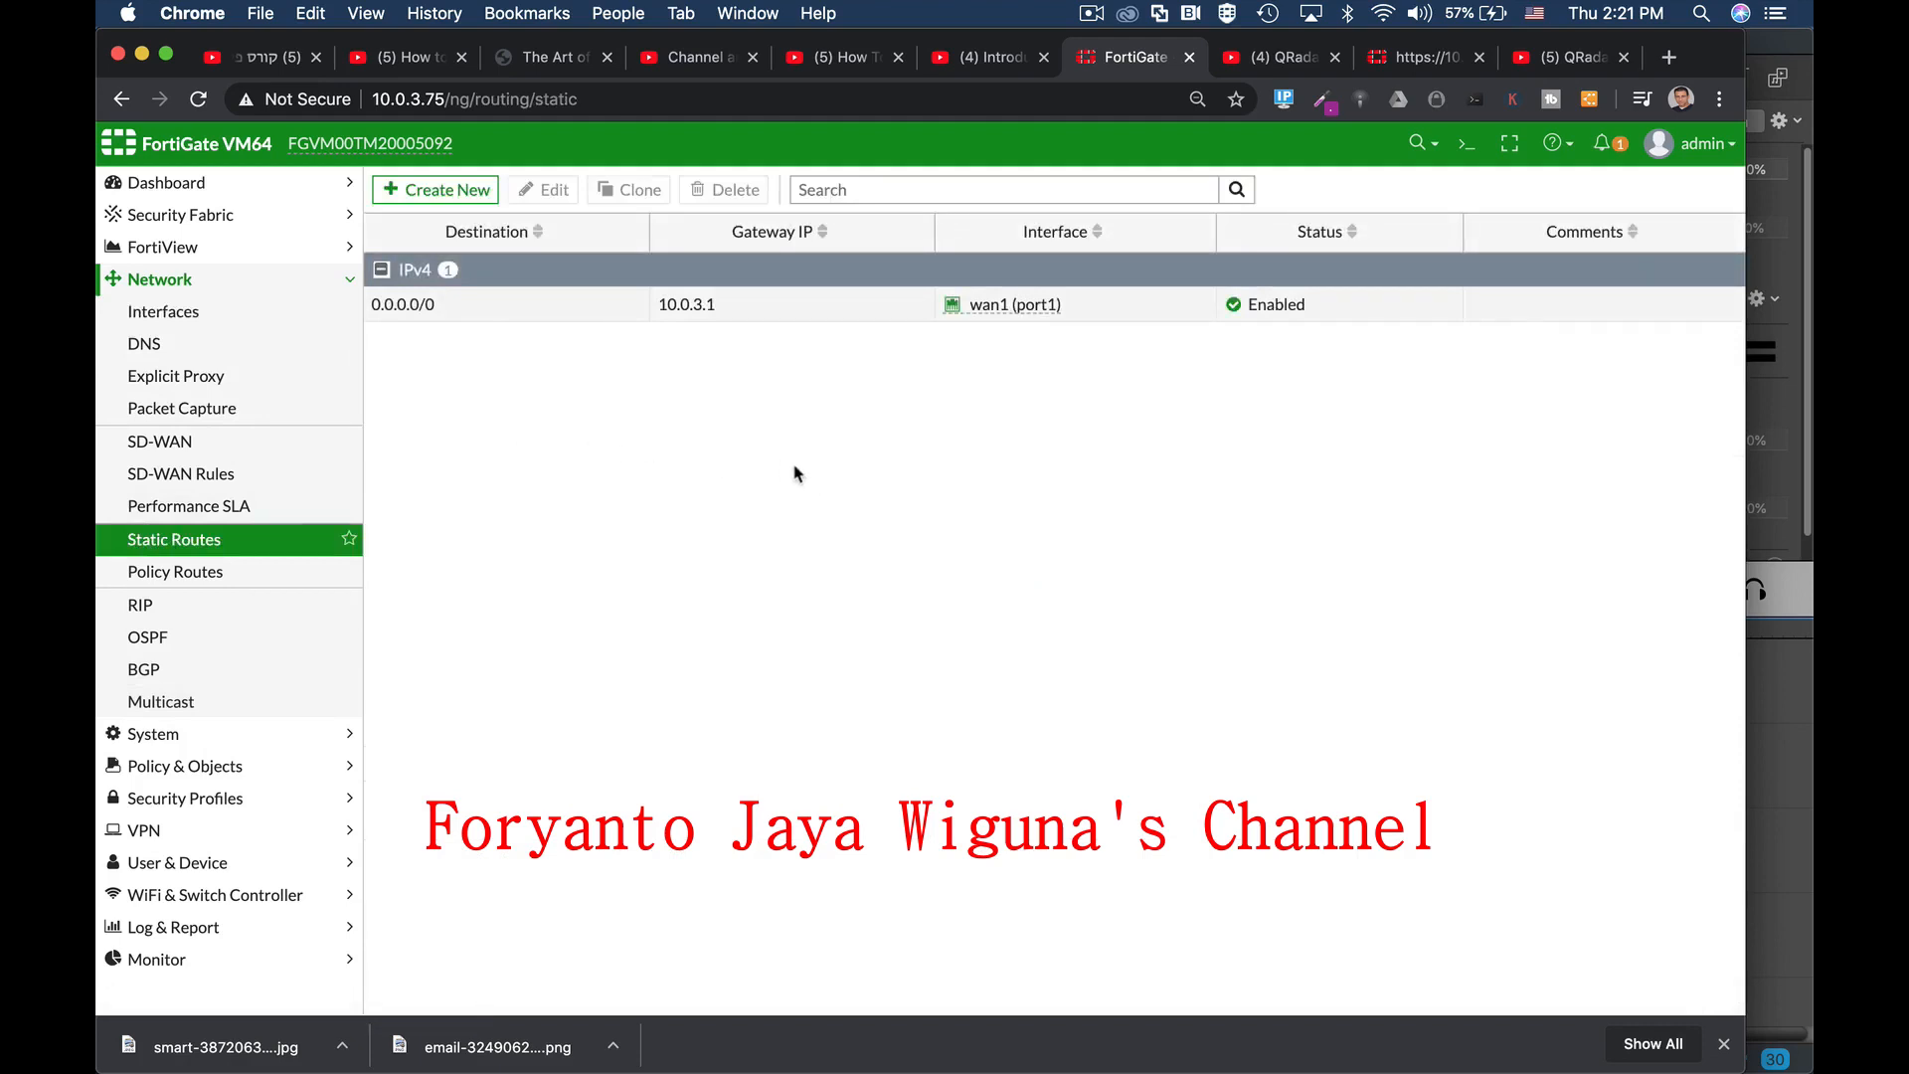
left_click(422, 311)
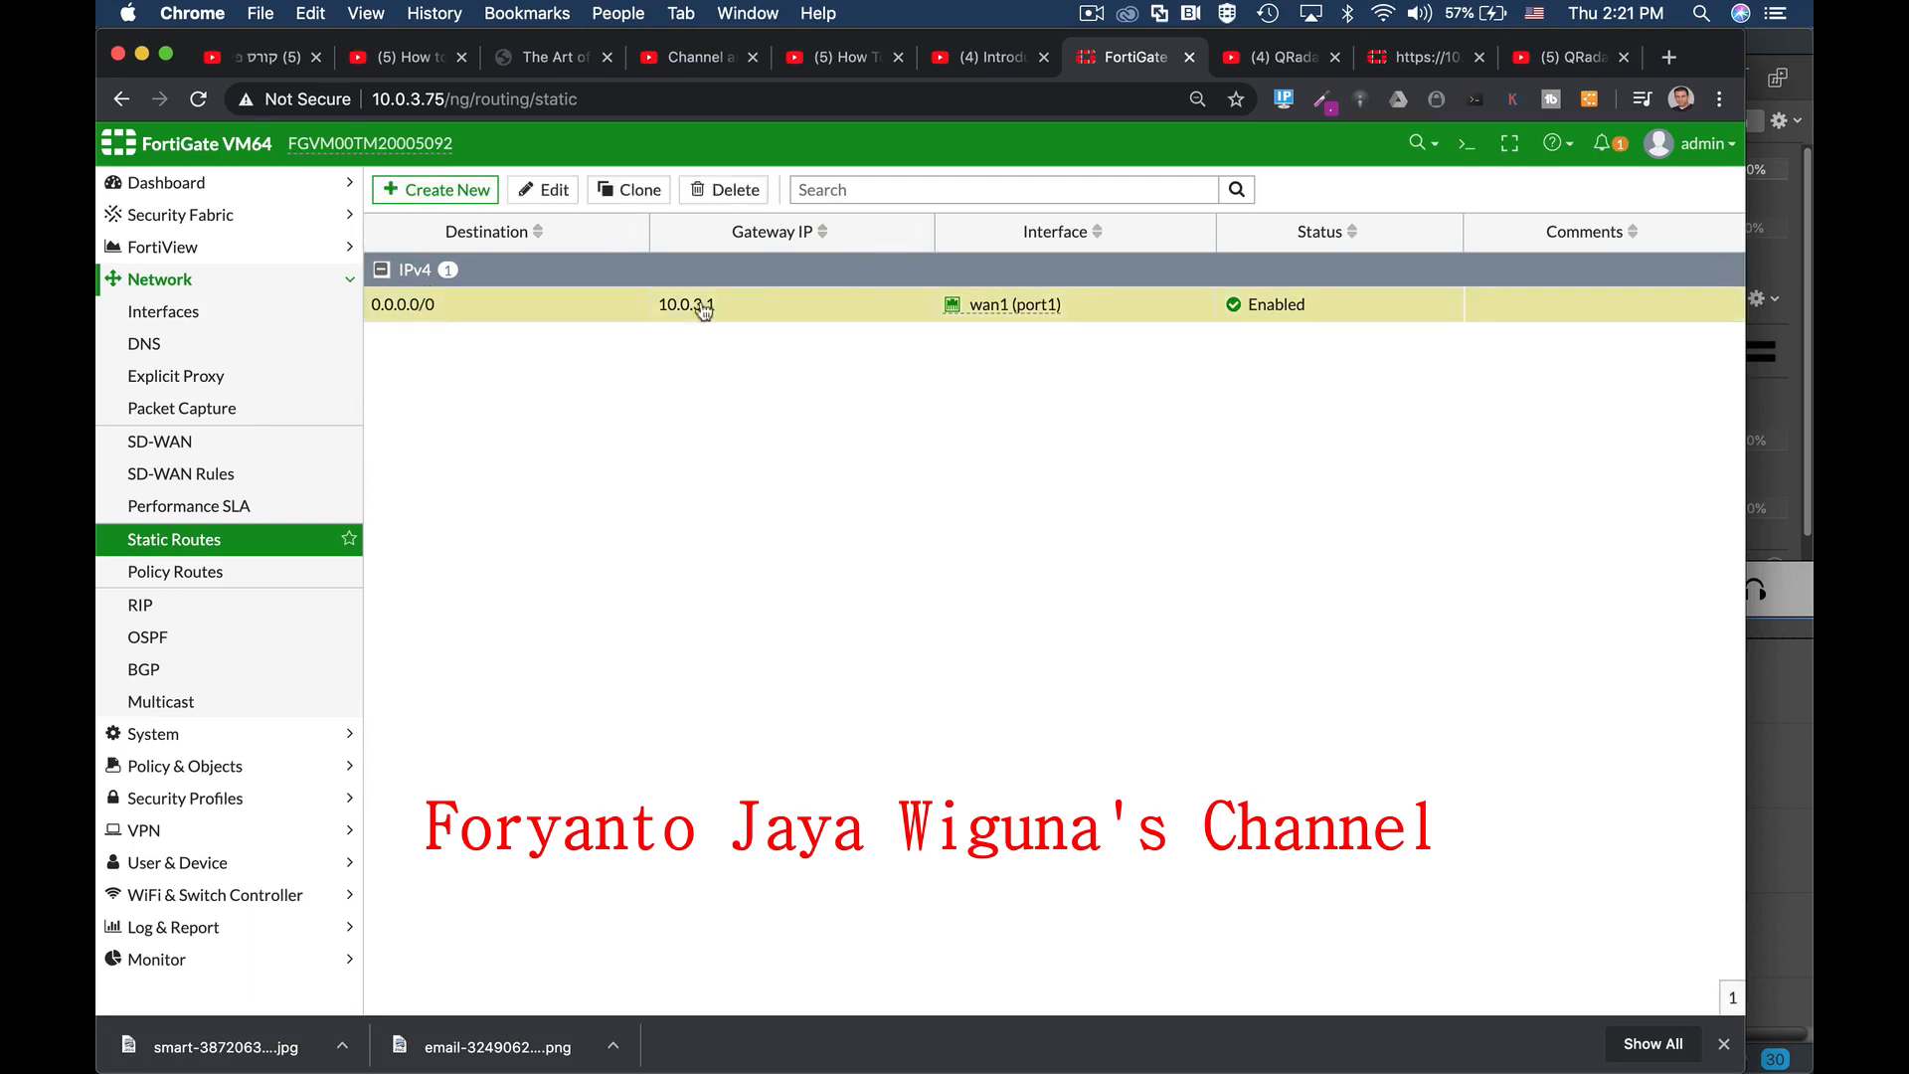
left_click(555, 193)
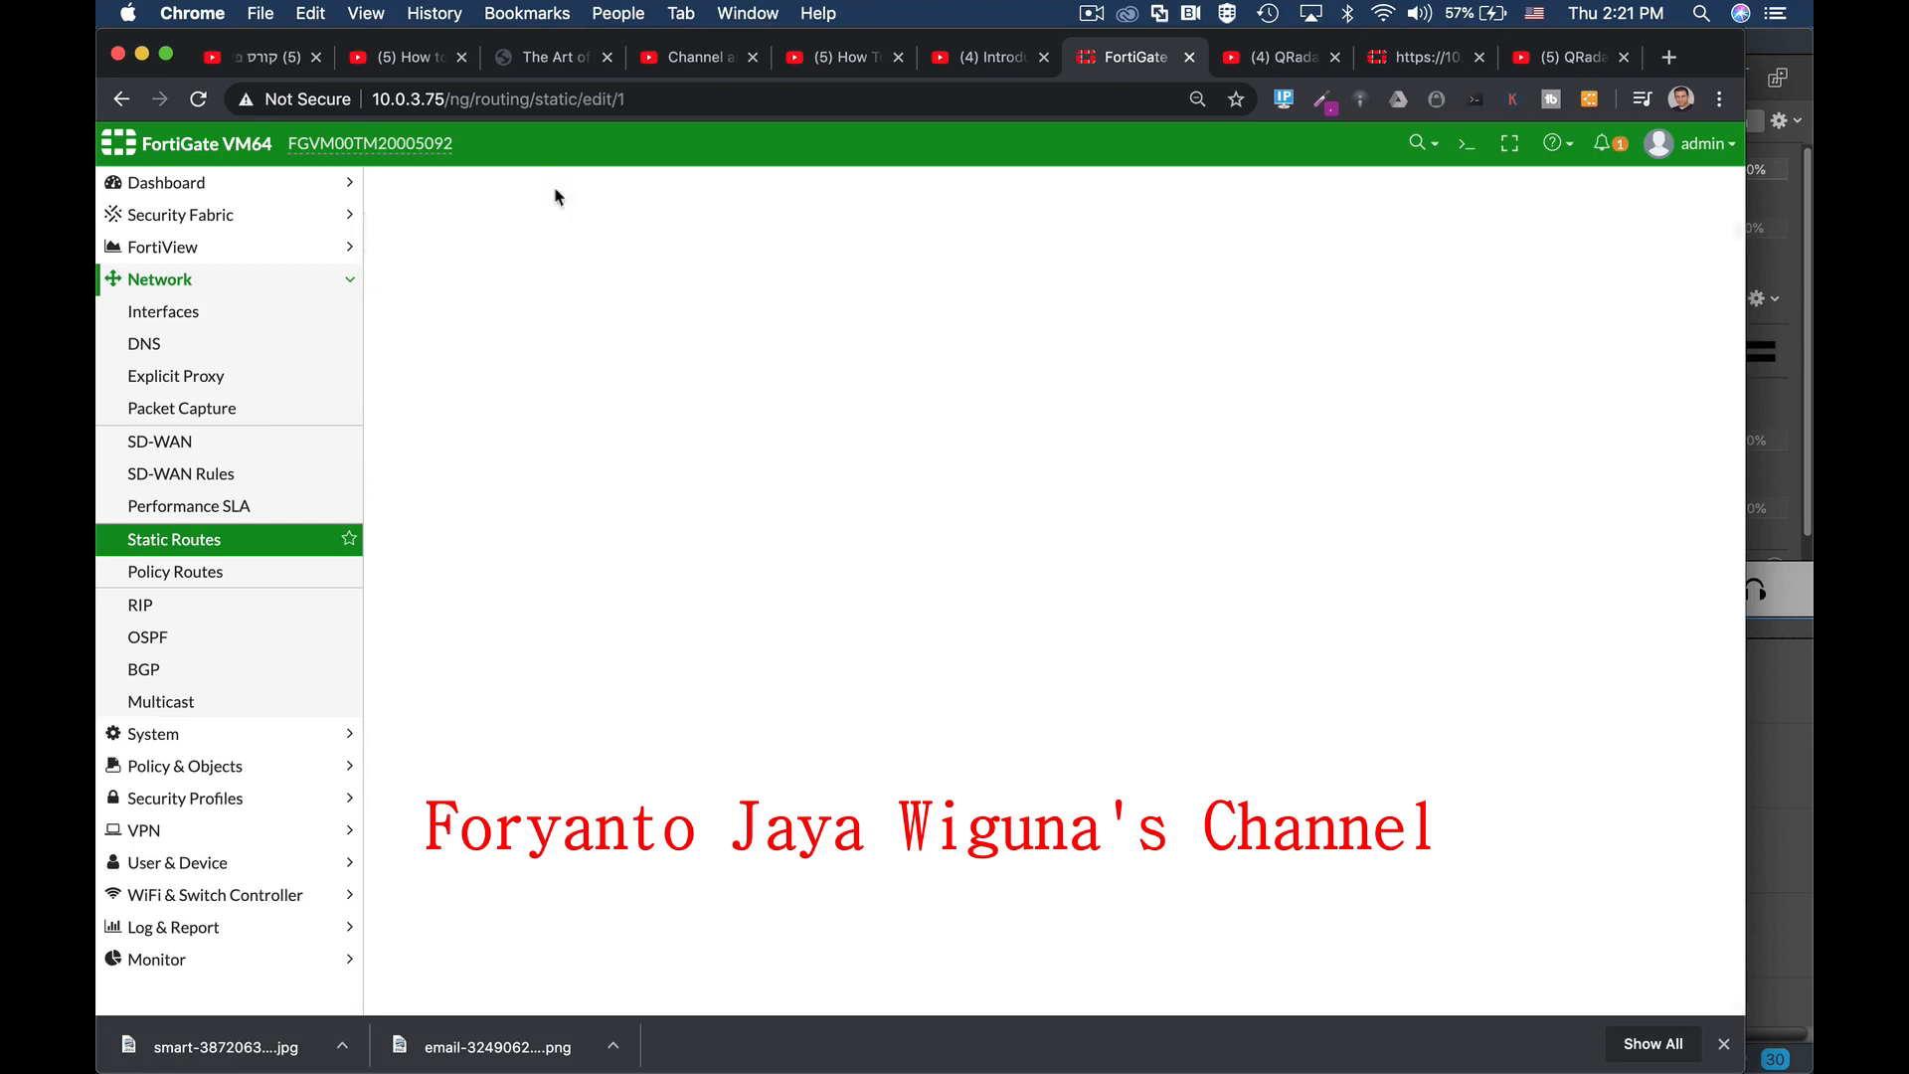
left_click(1125, 519)
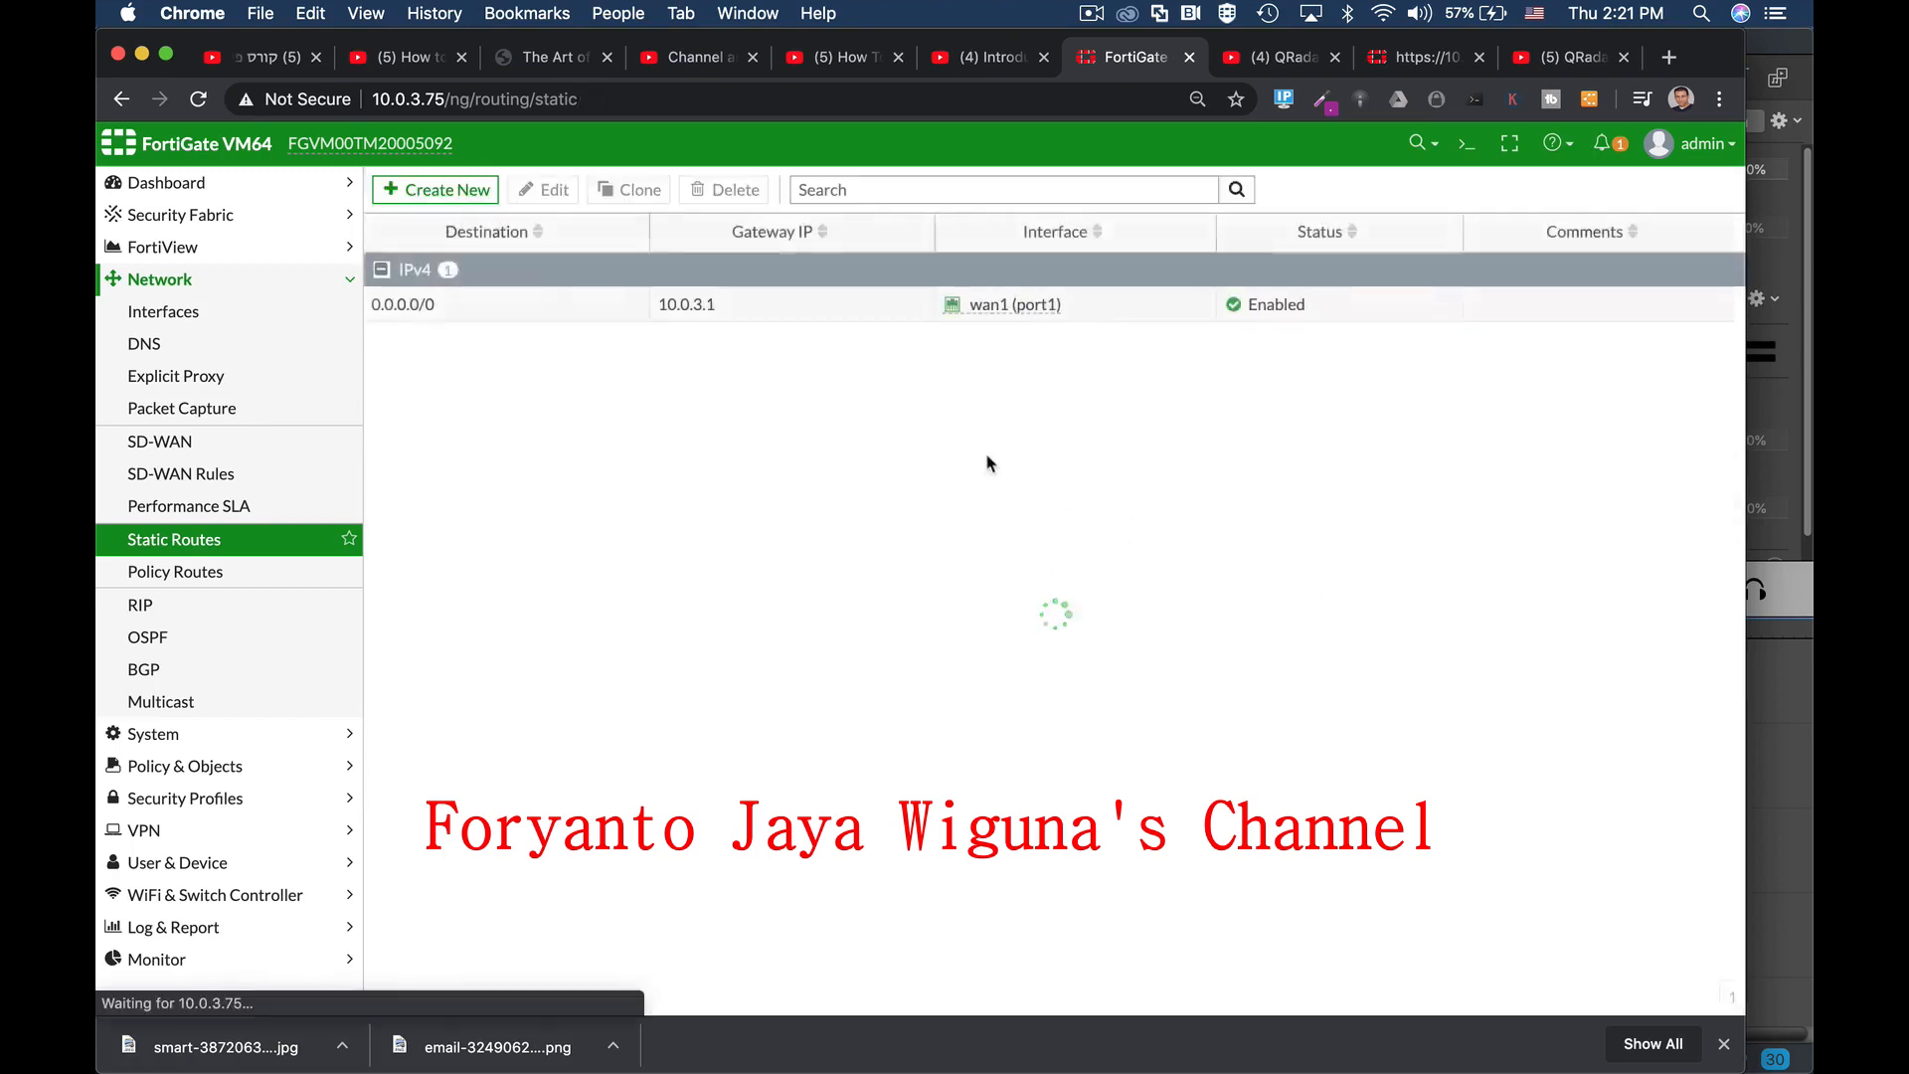
left_click(445, 198)
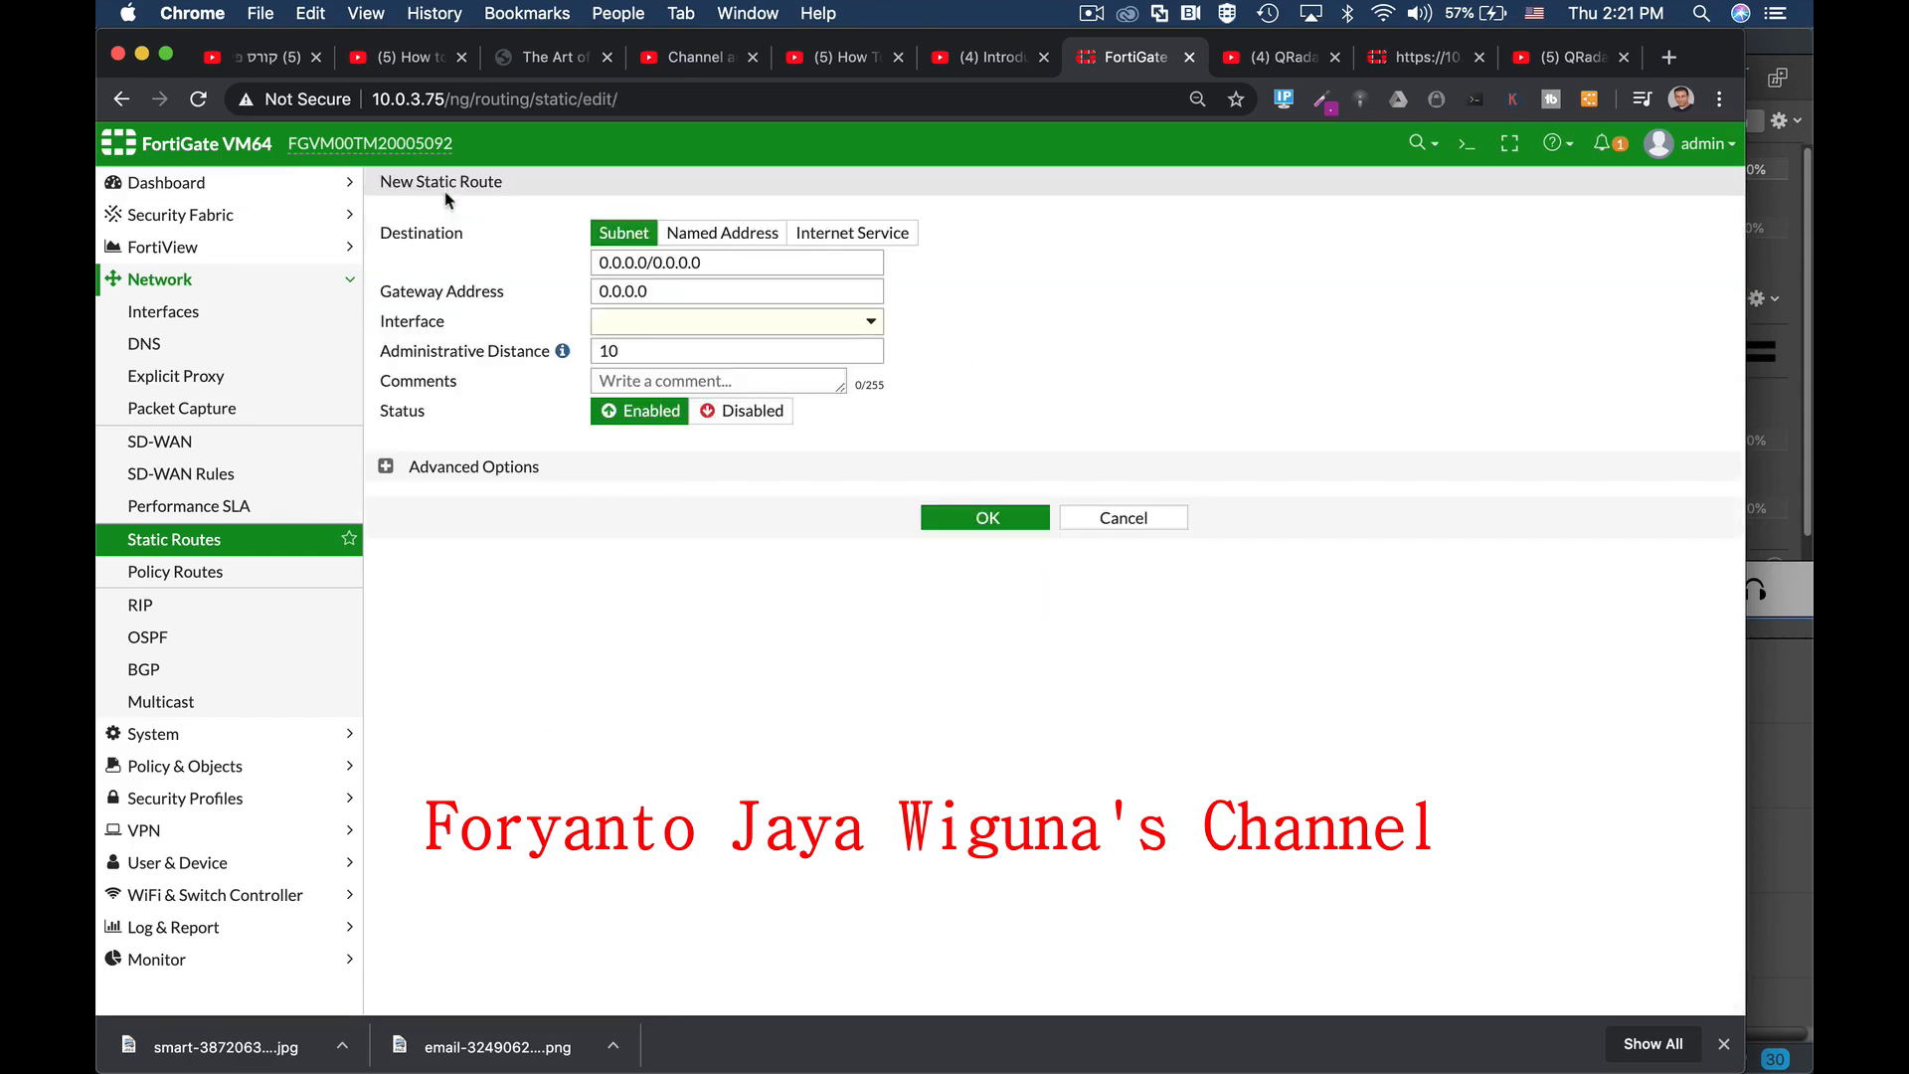
left_click(724, 263)
left_click(647, 326)
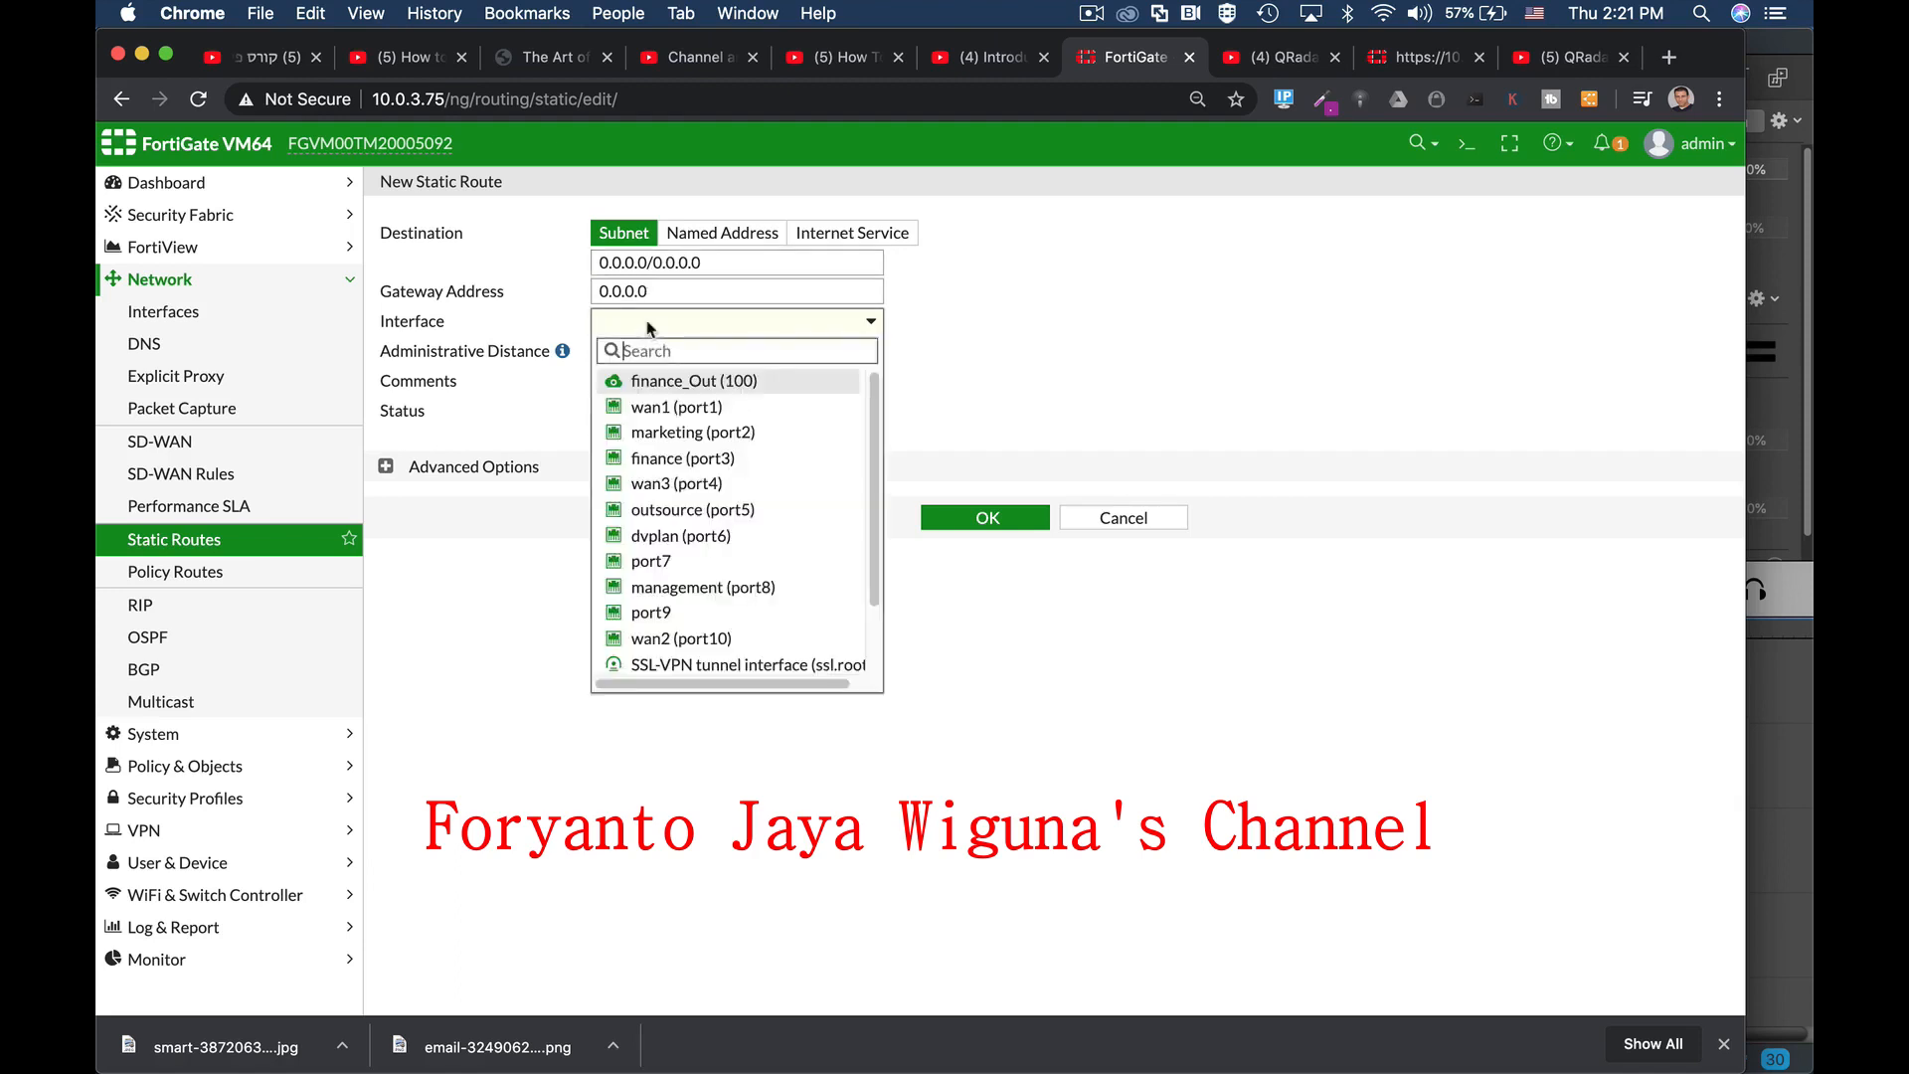
left_click(656, 406)
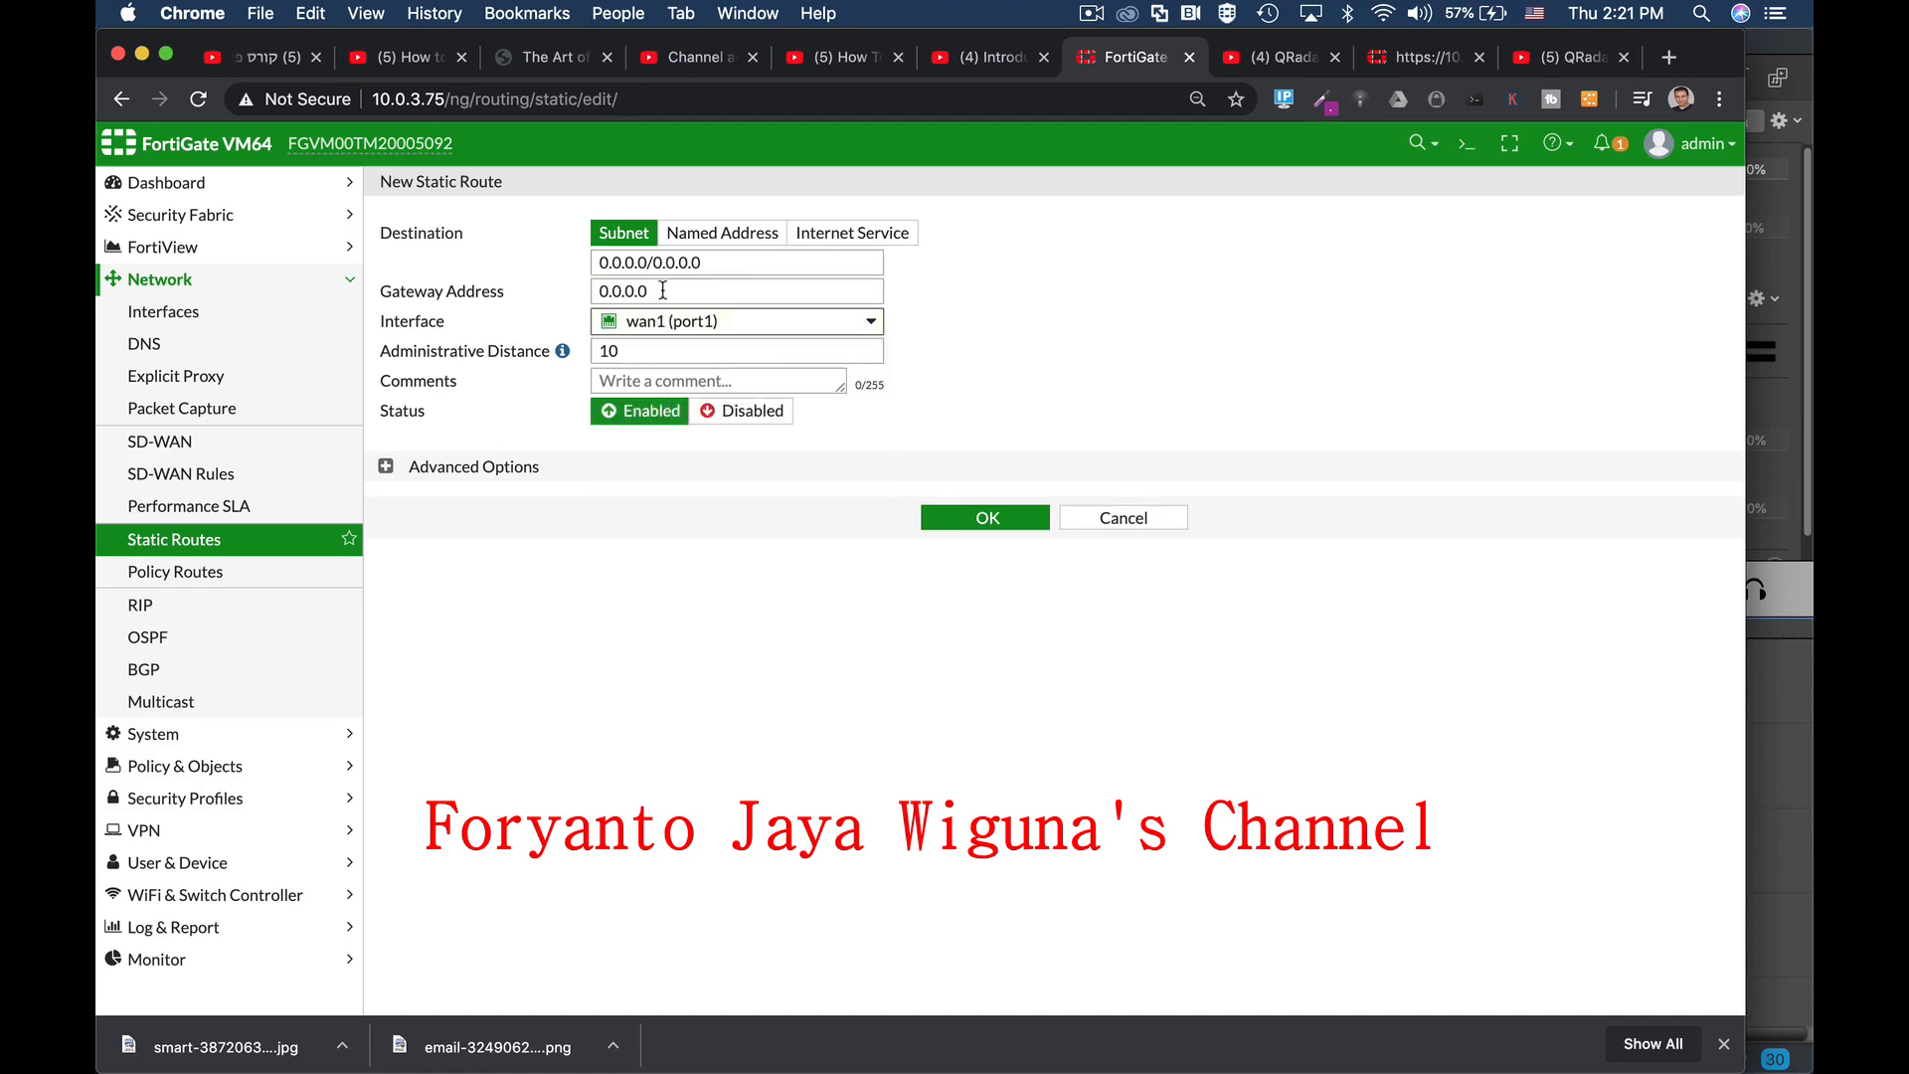
left_click_drag(663, 289, 554, 294)
type("10")
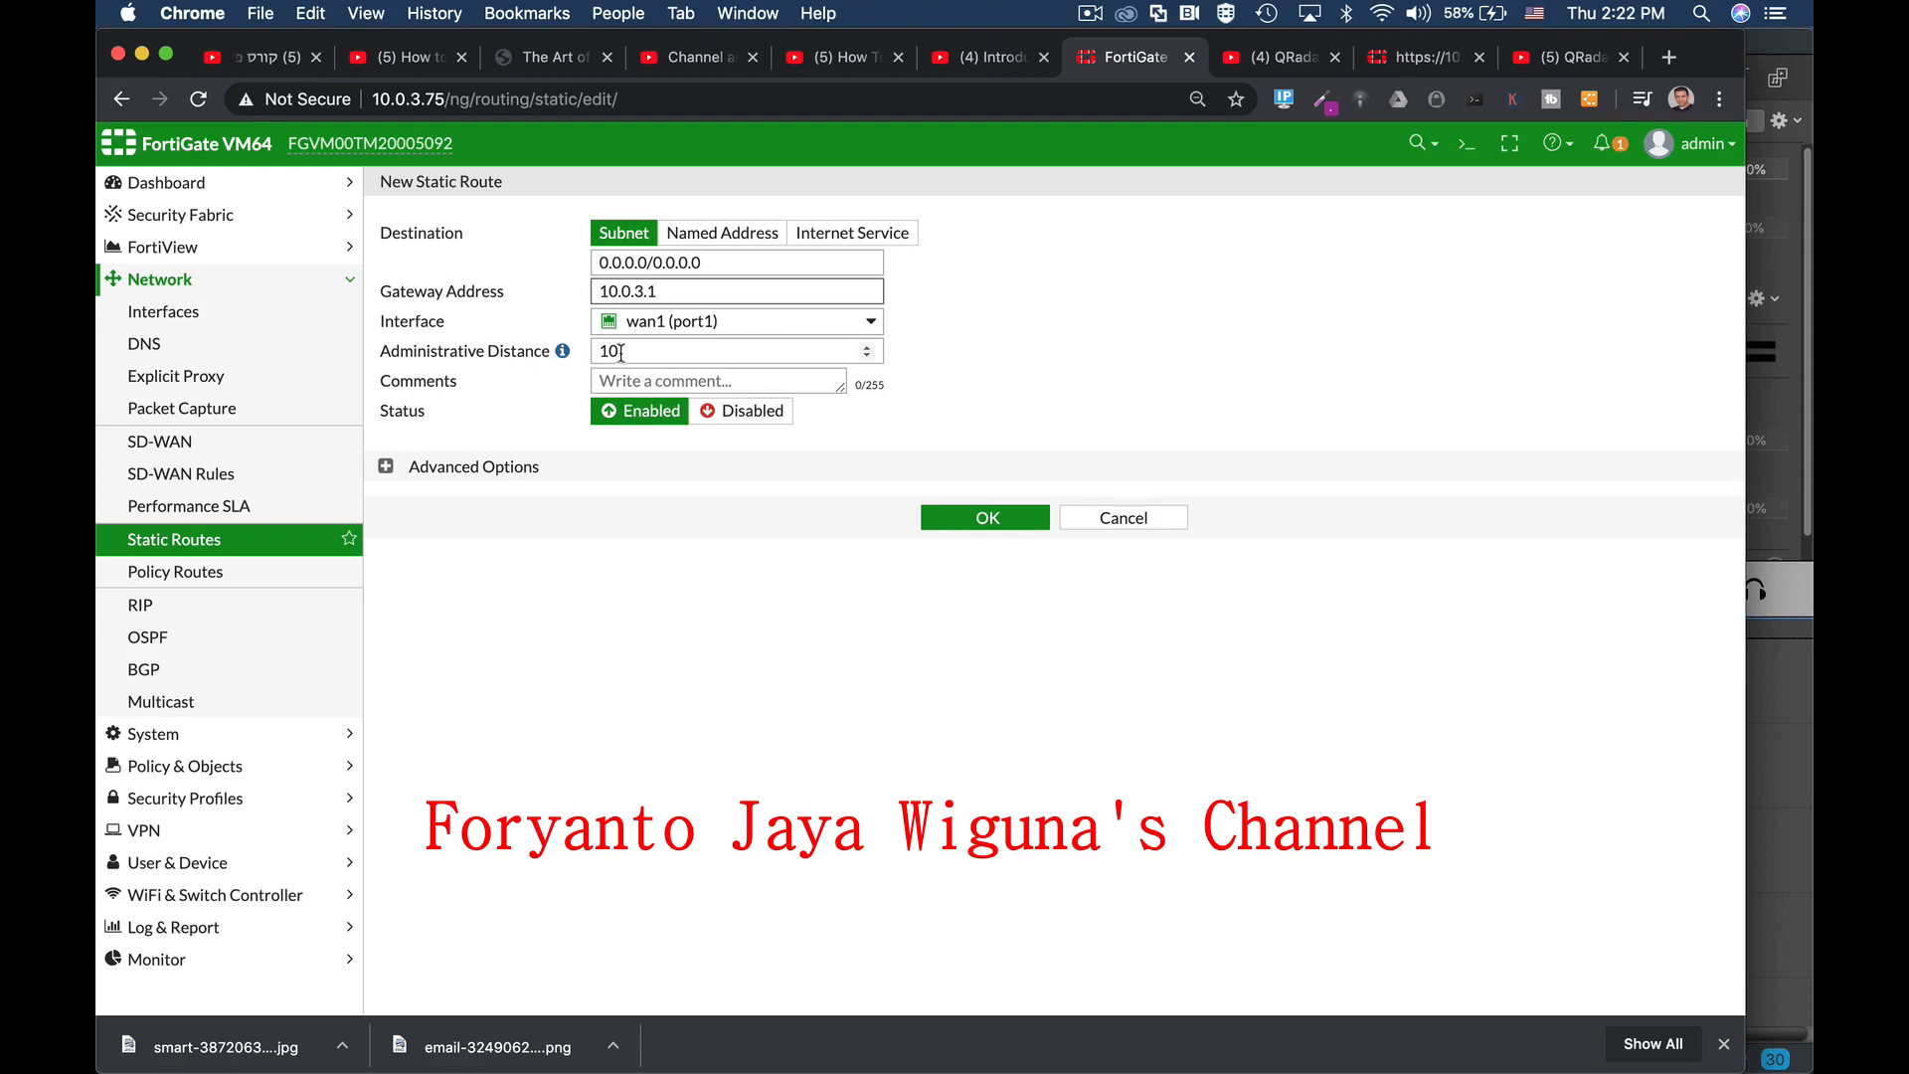
left_click(387, 469)
left_click(386, 487)
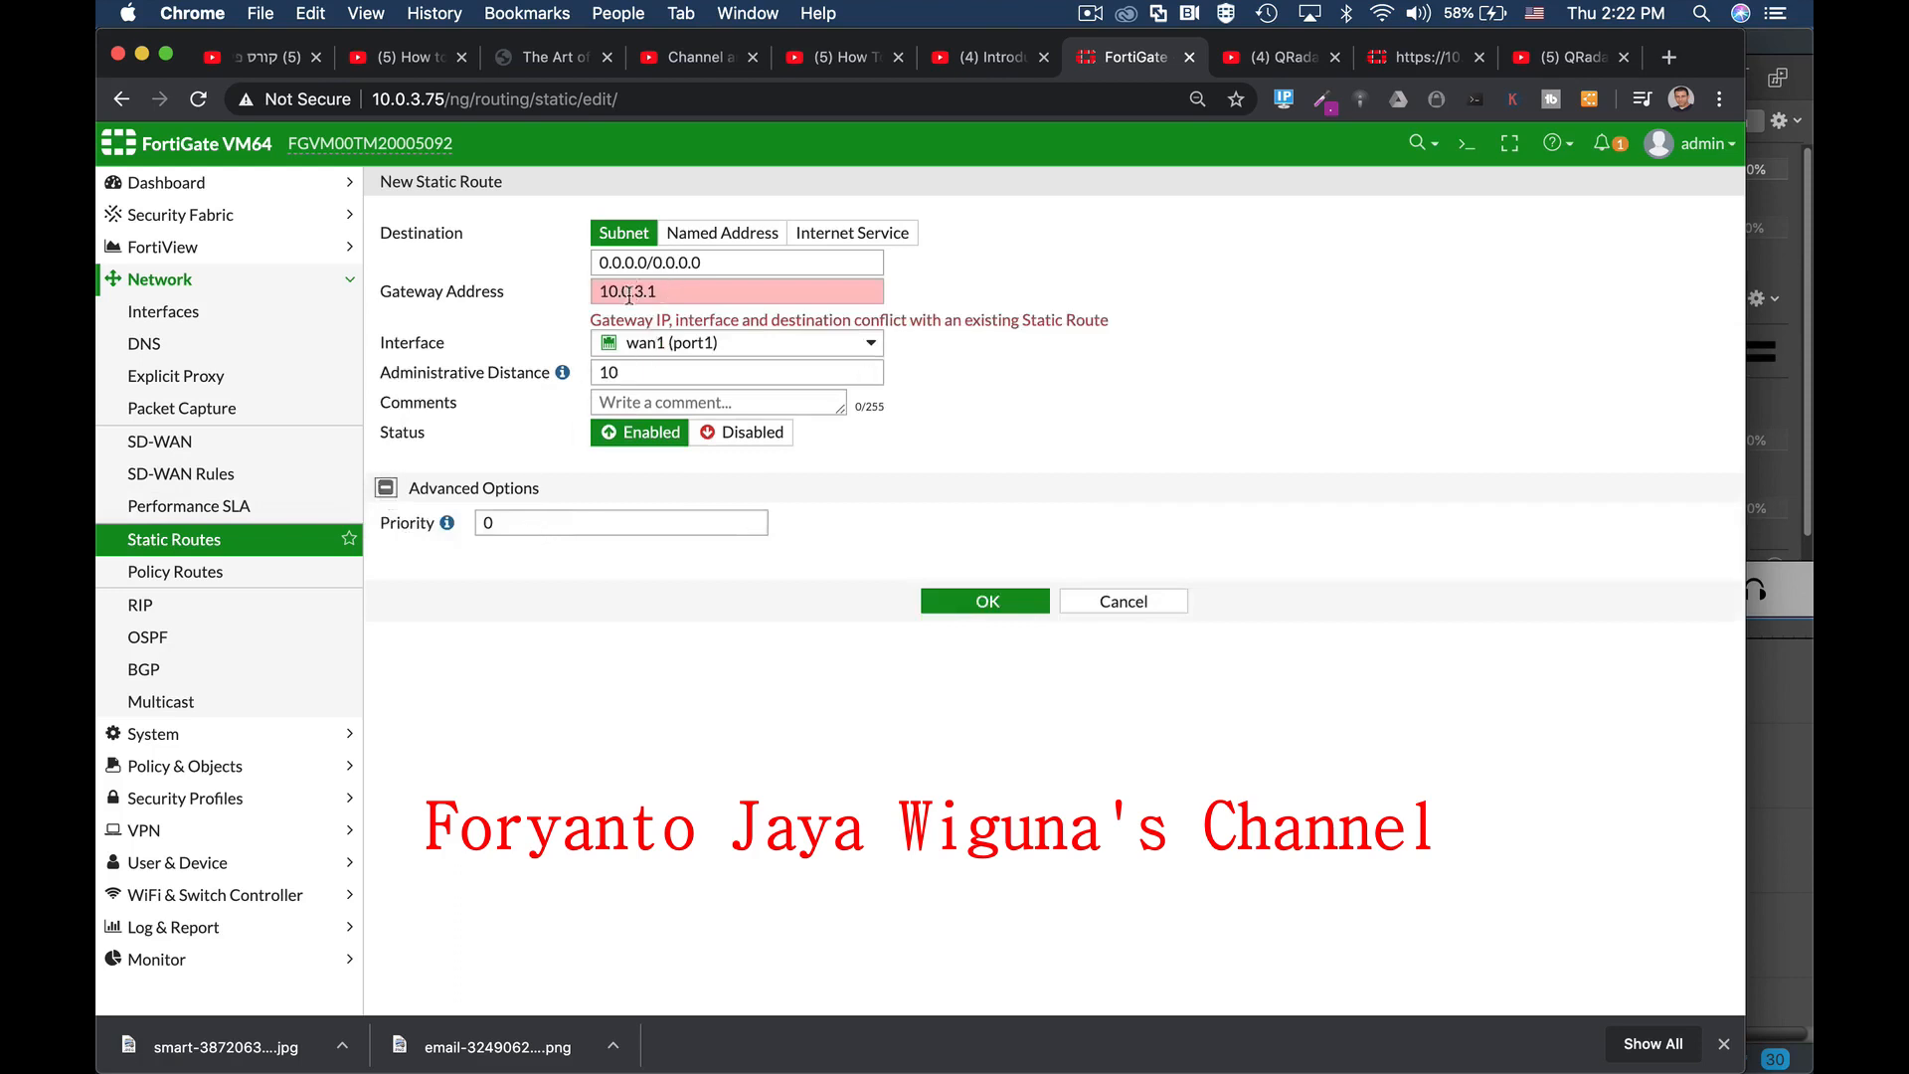
left_click(666, 292)
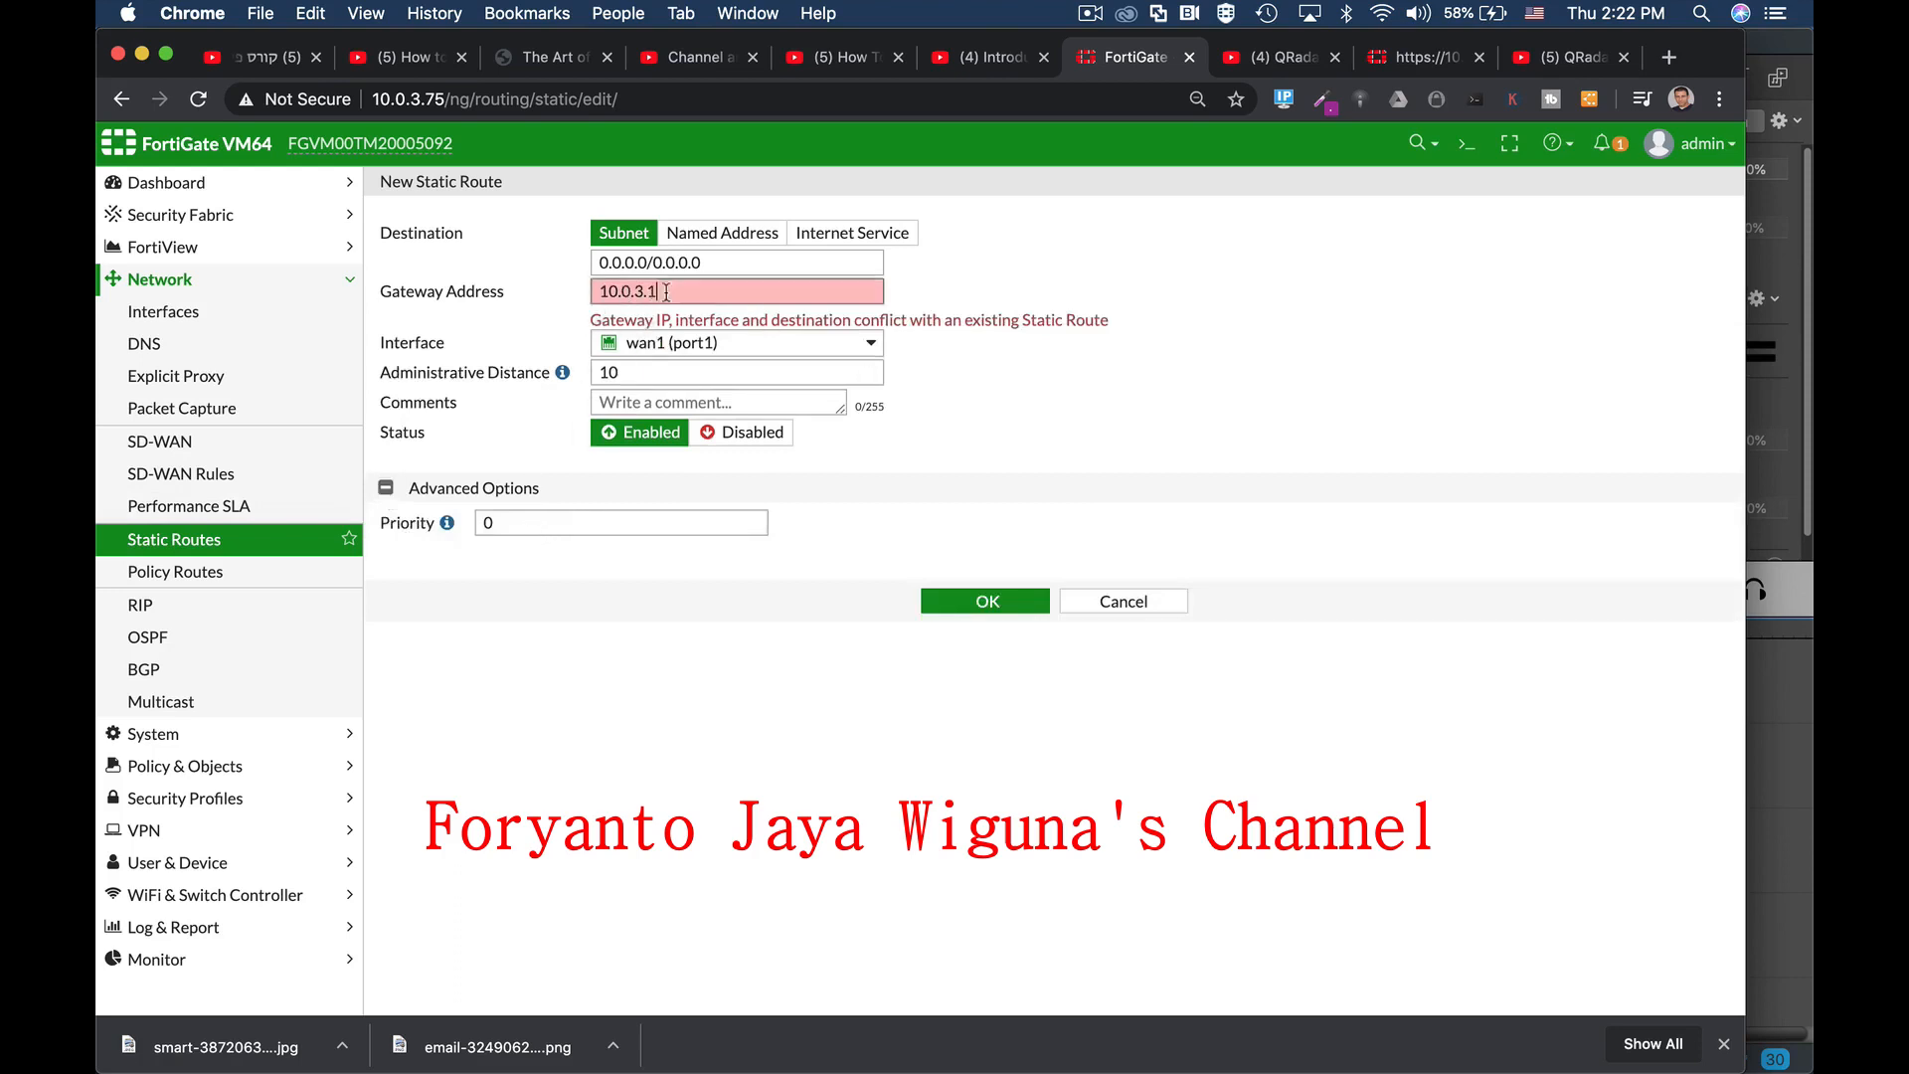
double_click(666, 292)
left_click(1129, 600)
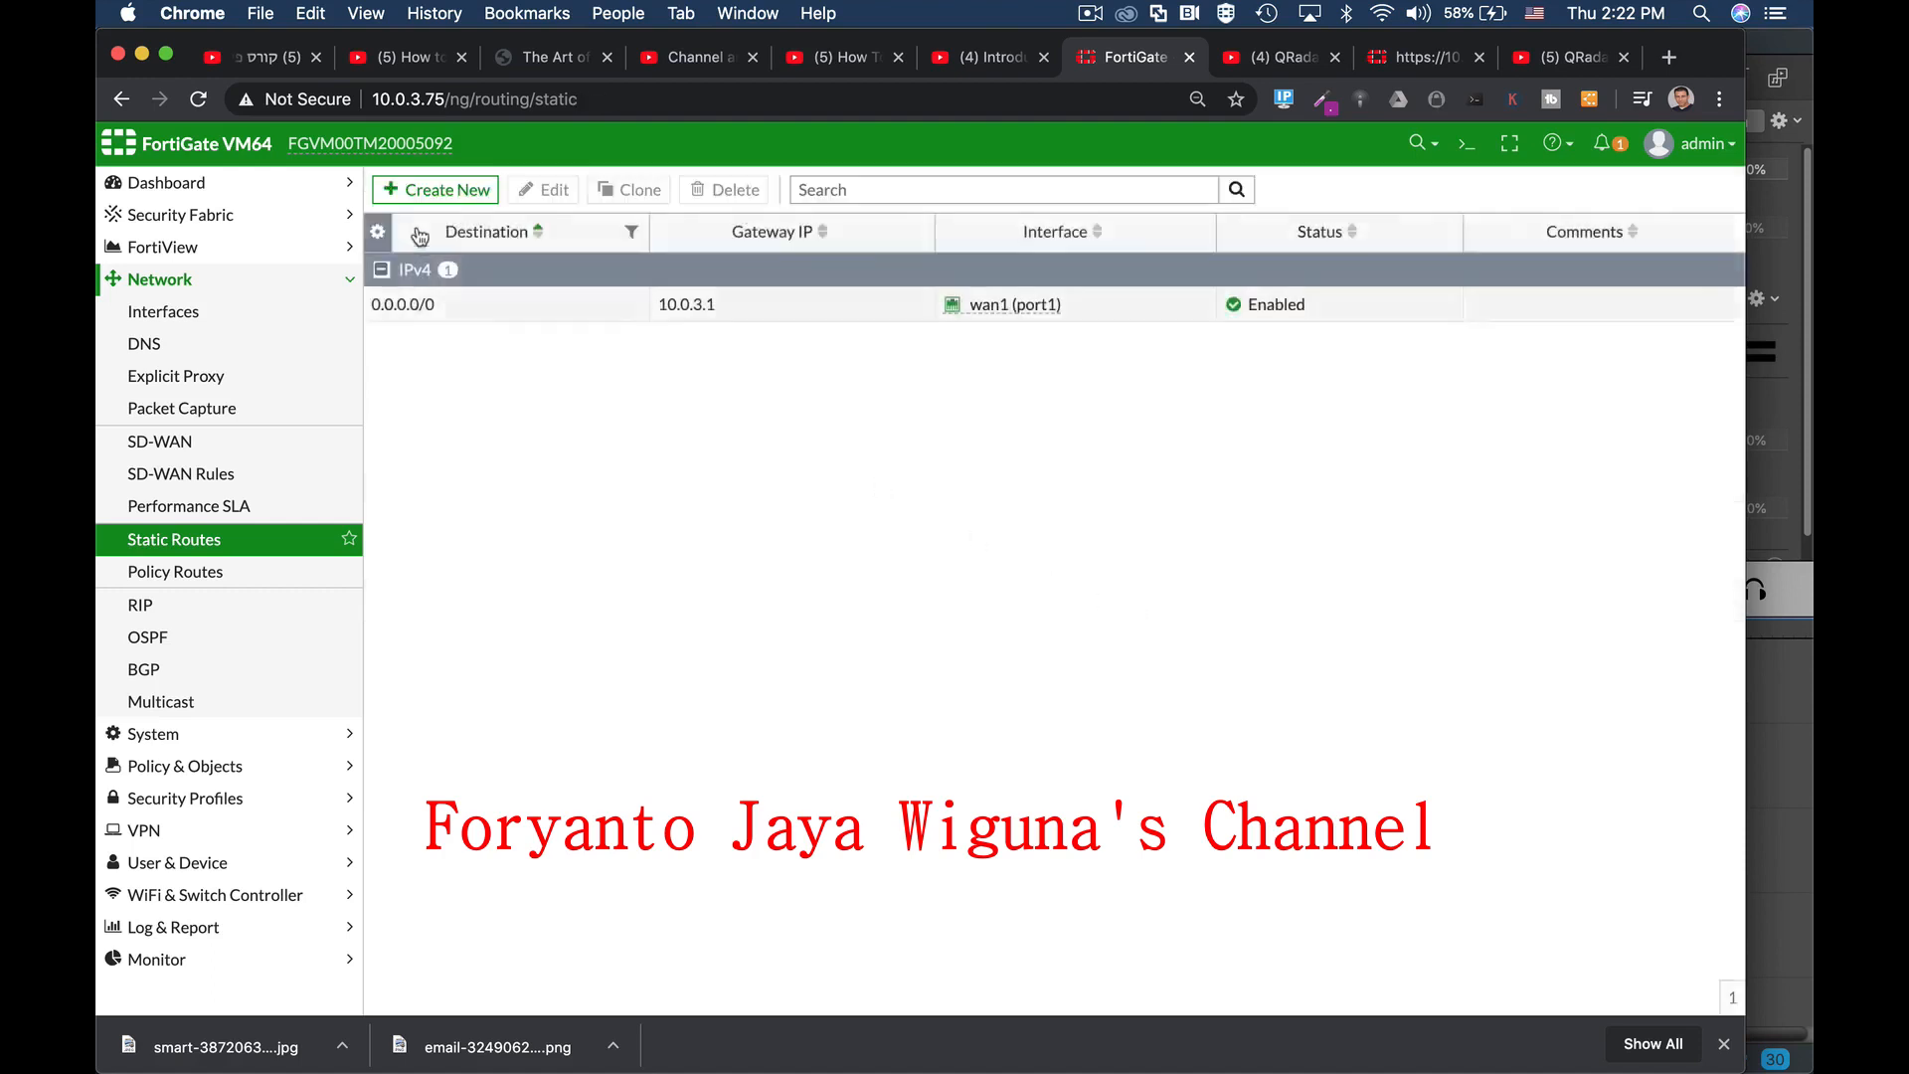
Step: Select the 0.0.0.0/0 default route, then return to the Interfaces list
left_click(588, 310)
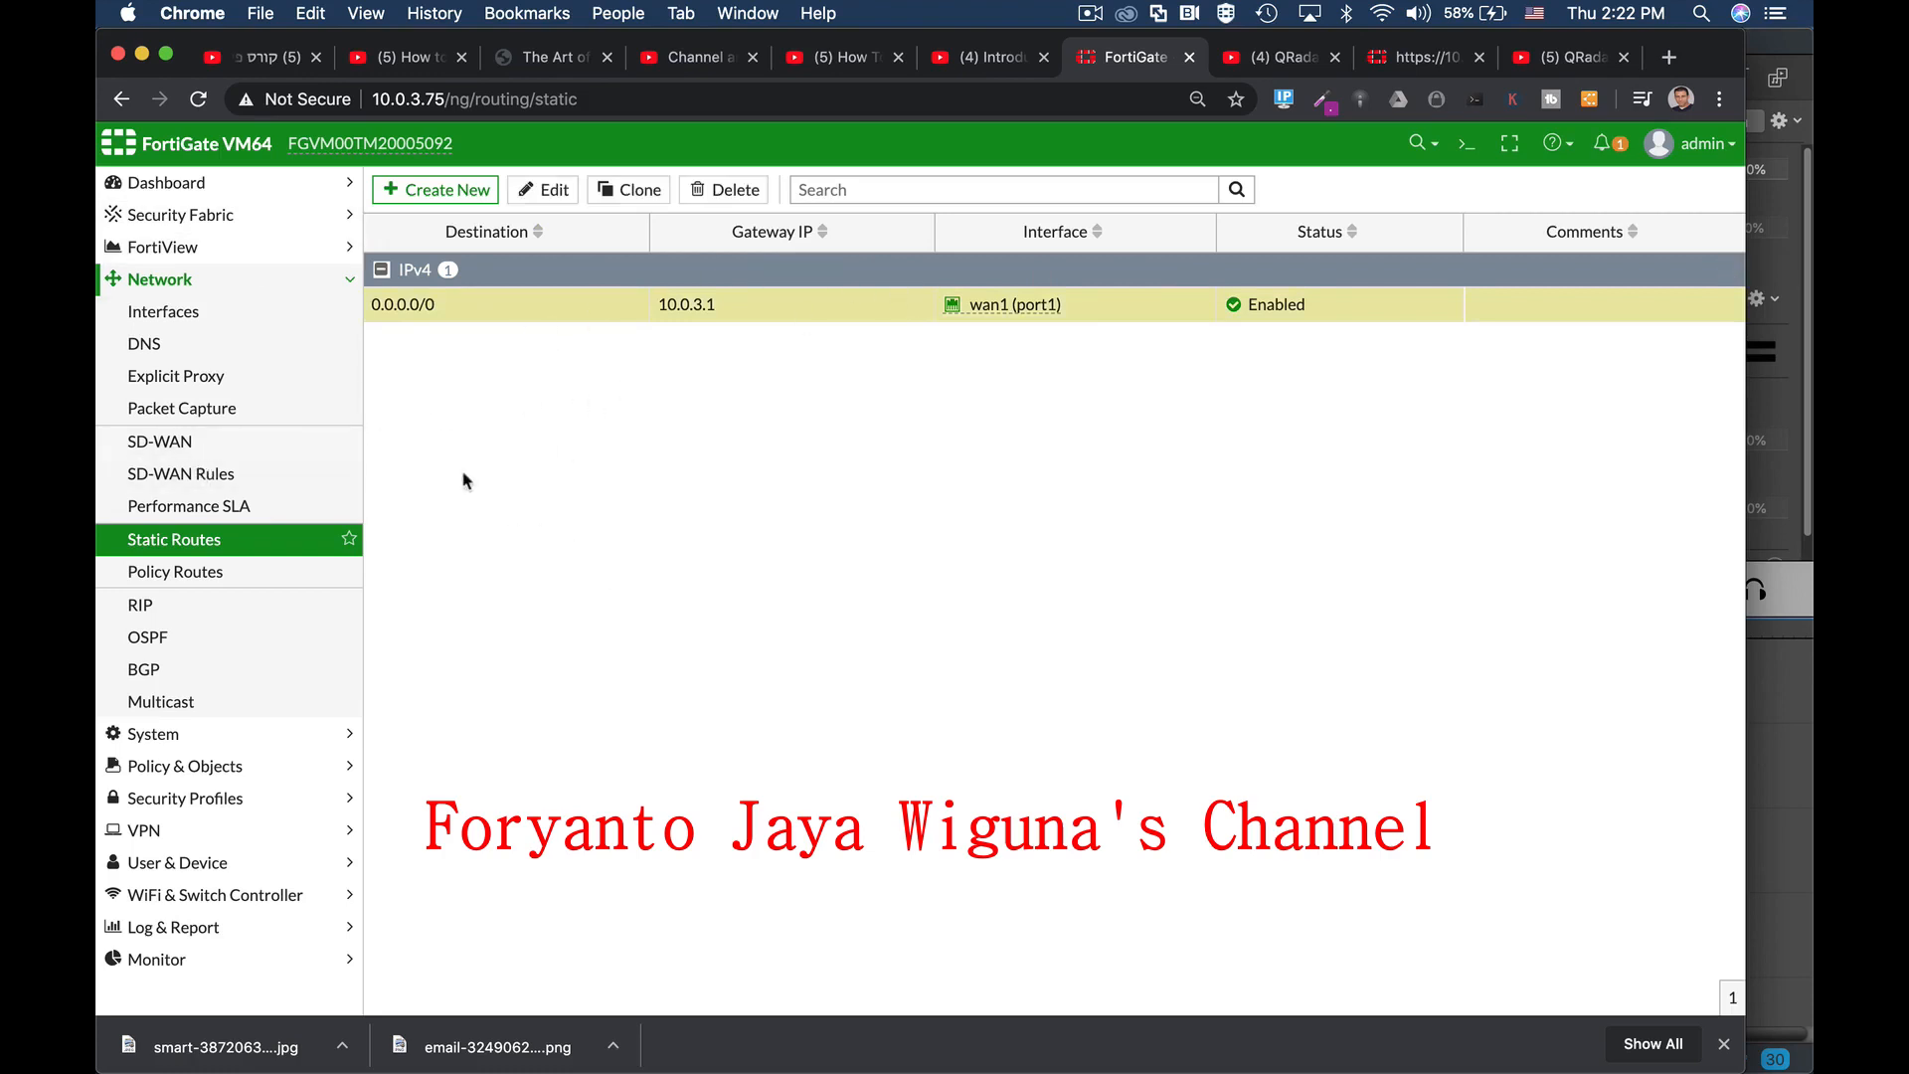
left_click(317, 314)
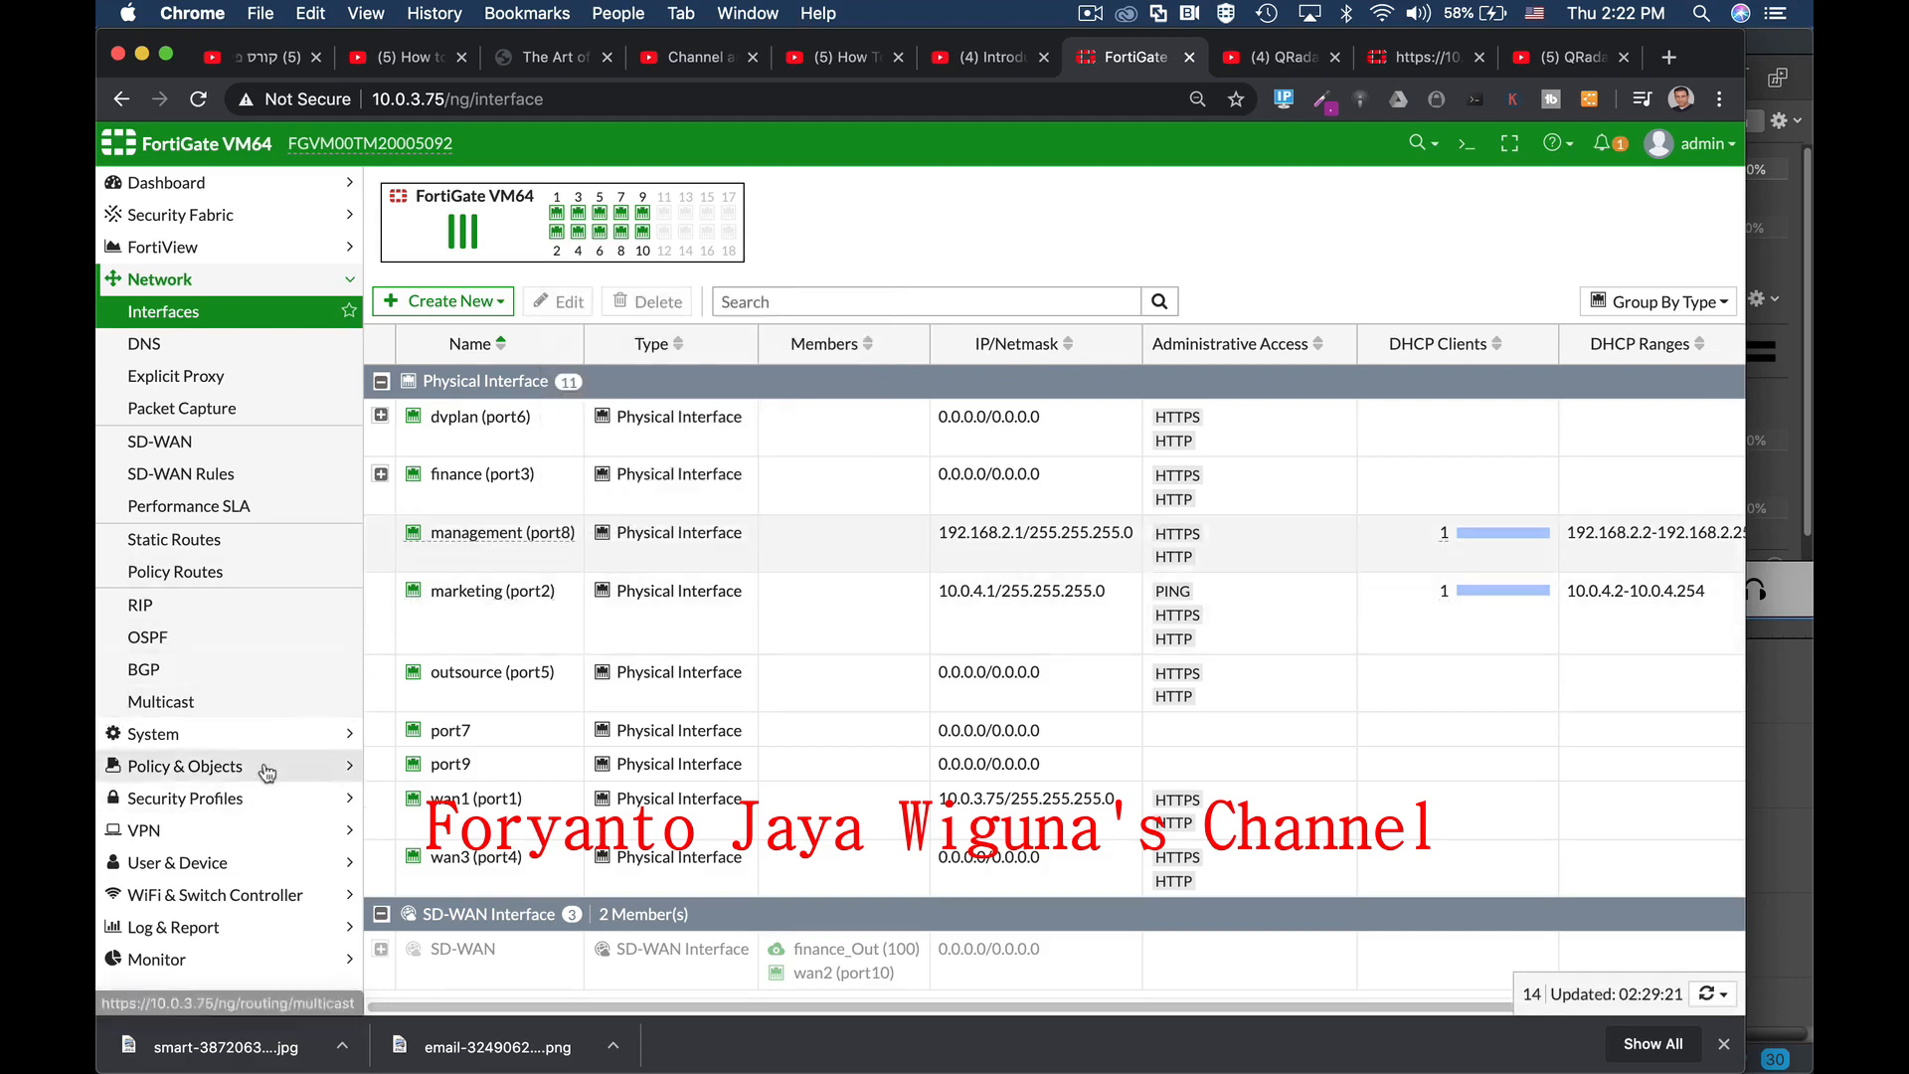
left_click(1466, 149)
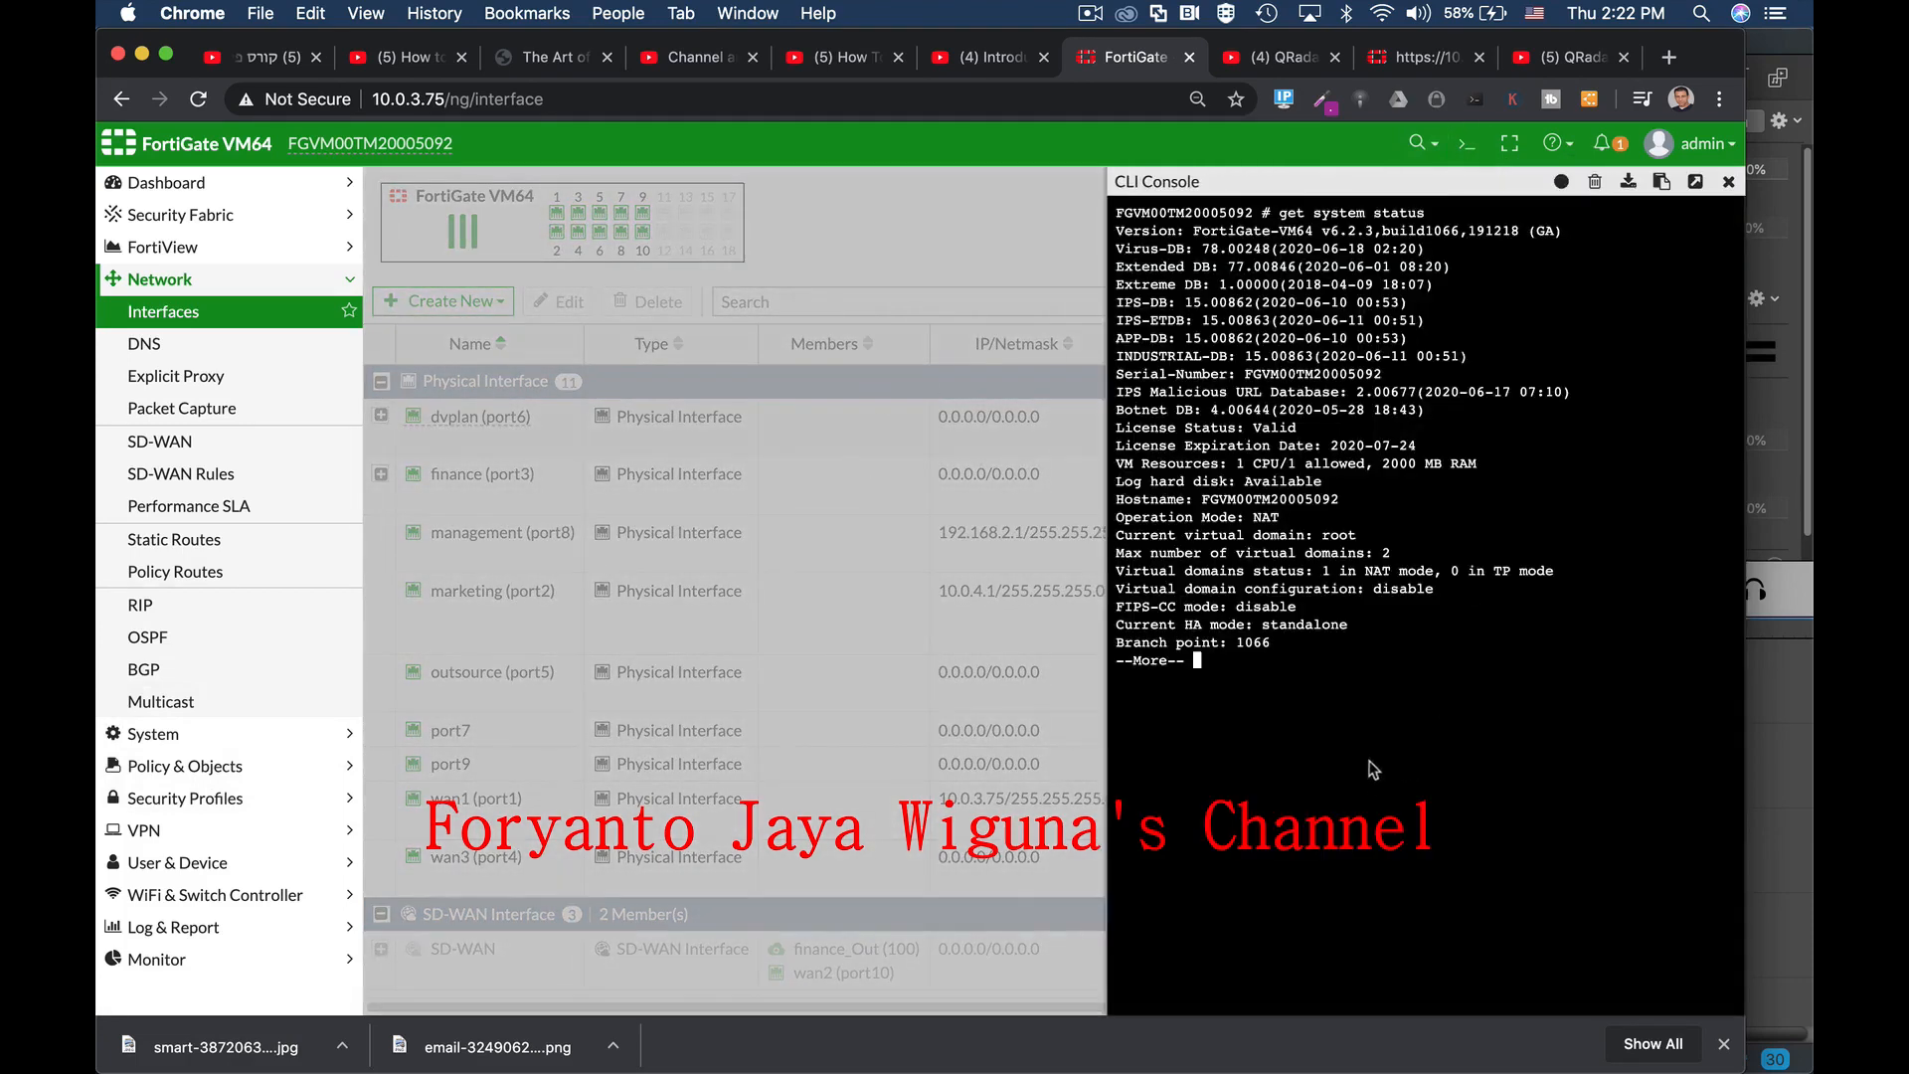
left_click(1595, 181)
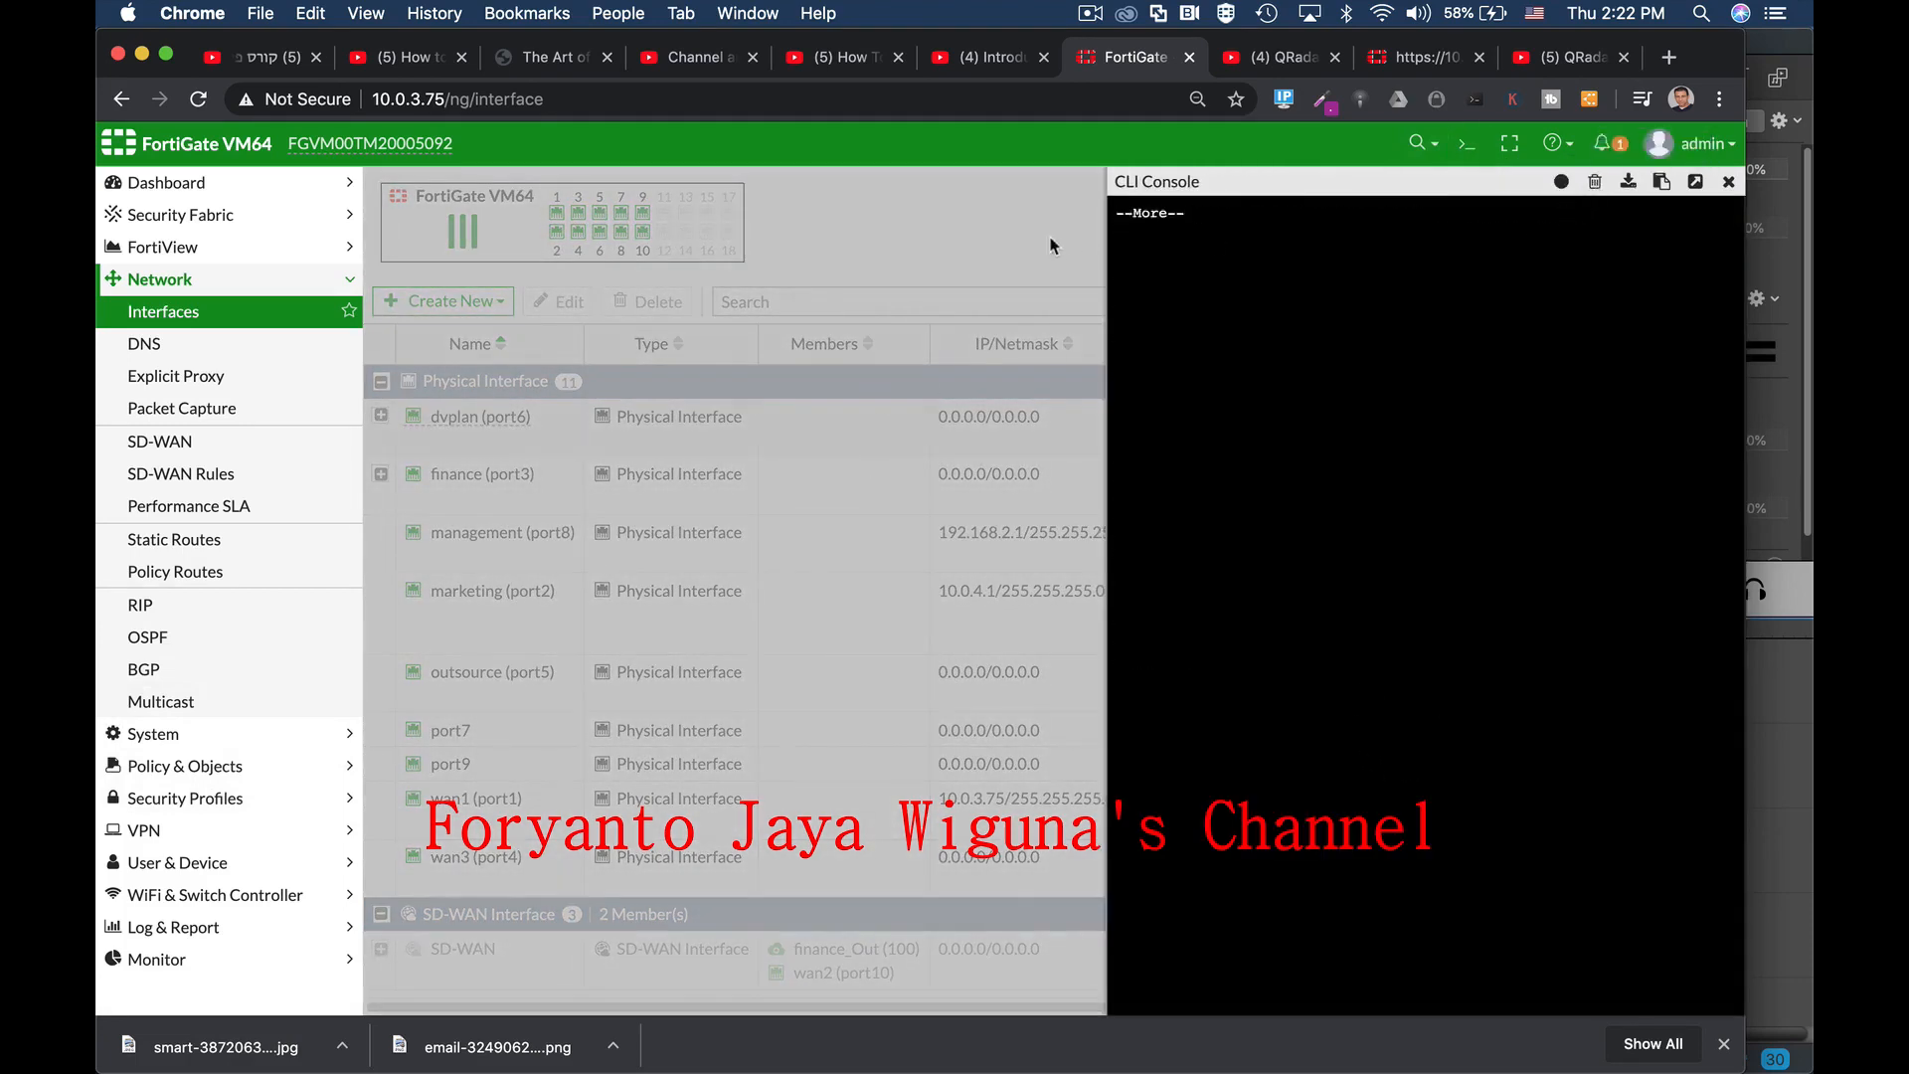
key("q")
left_click(1727, 182)
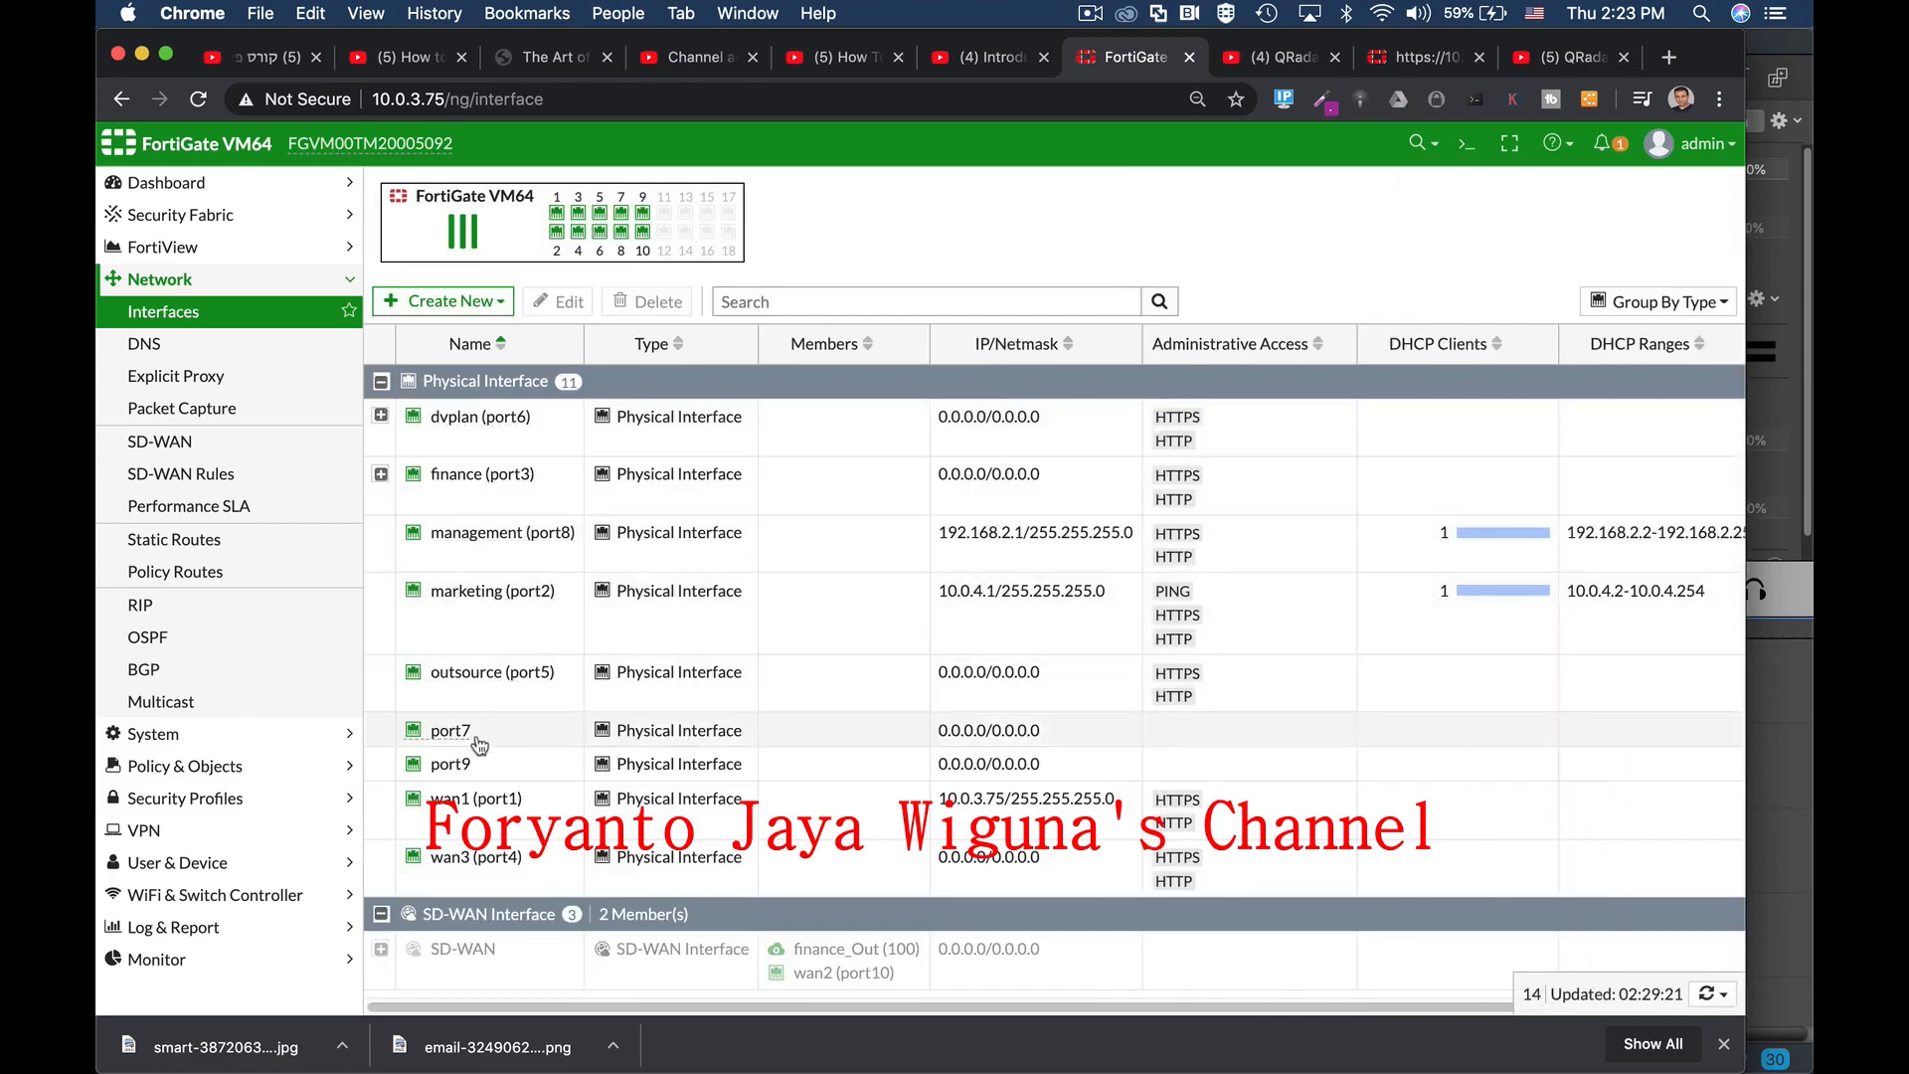
Step: In the CLI console, edit port7 under config system interface and set IP 192.168.4.1 255.255.255.0
left_click(1465, 145)
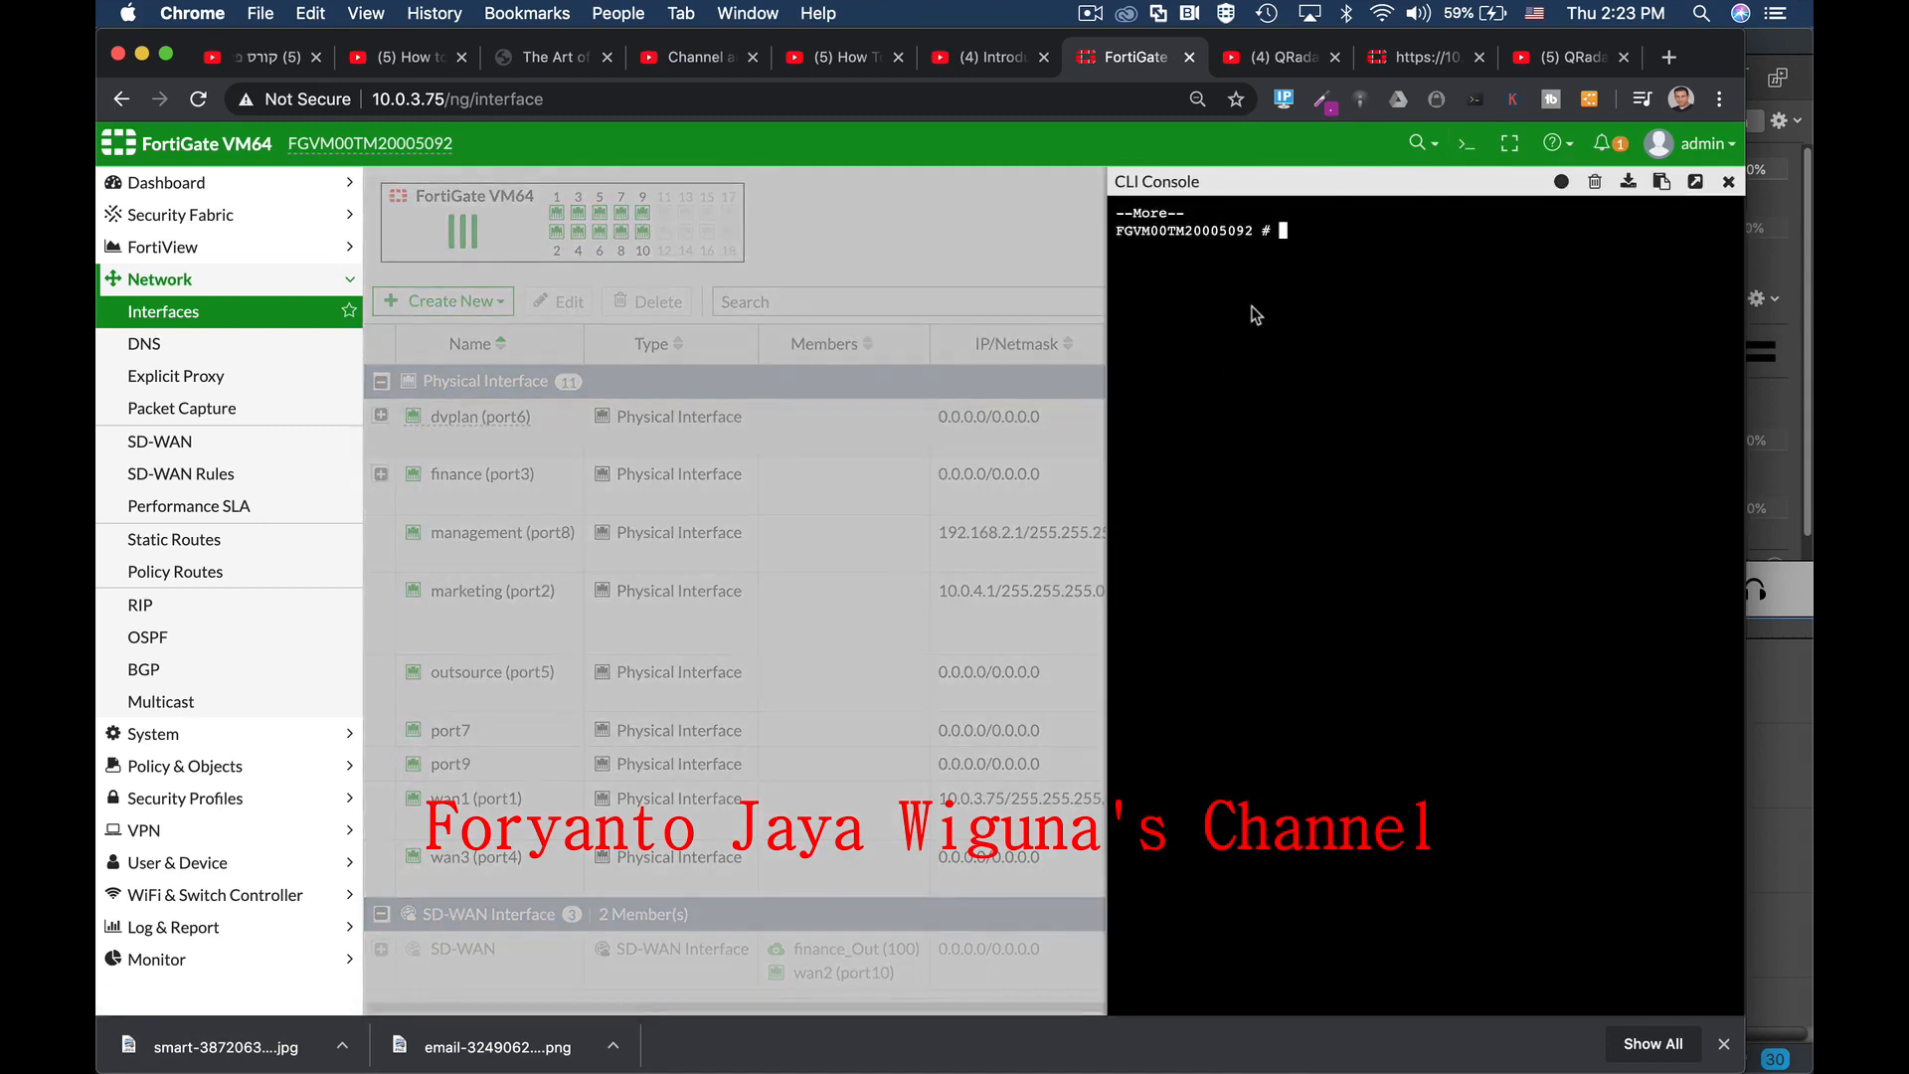
type("config sy")
key("Tab")
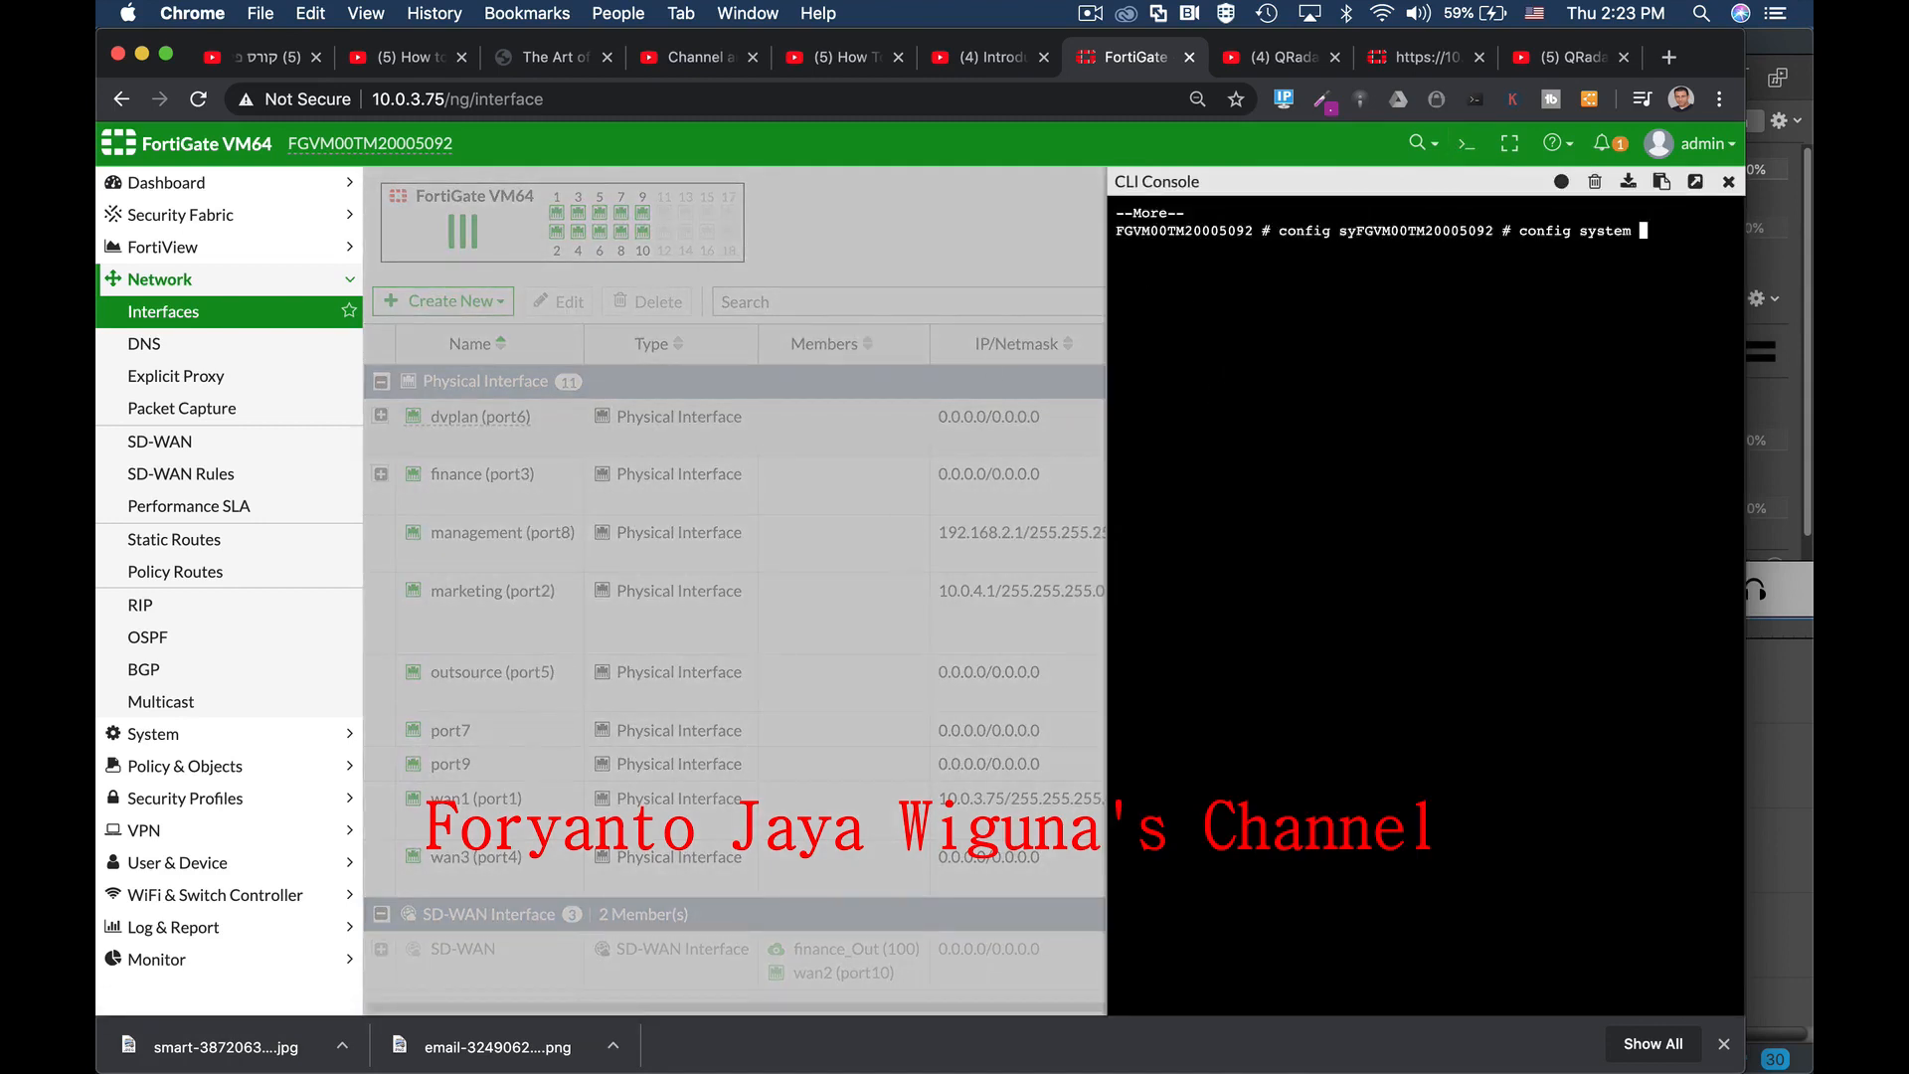
type("interface")
key("Return")
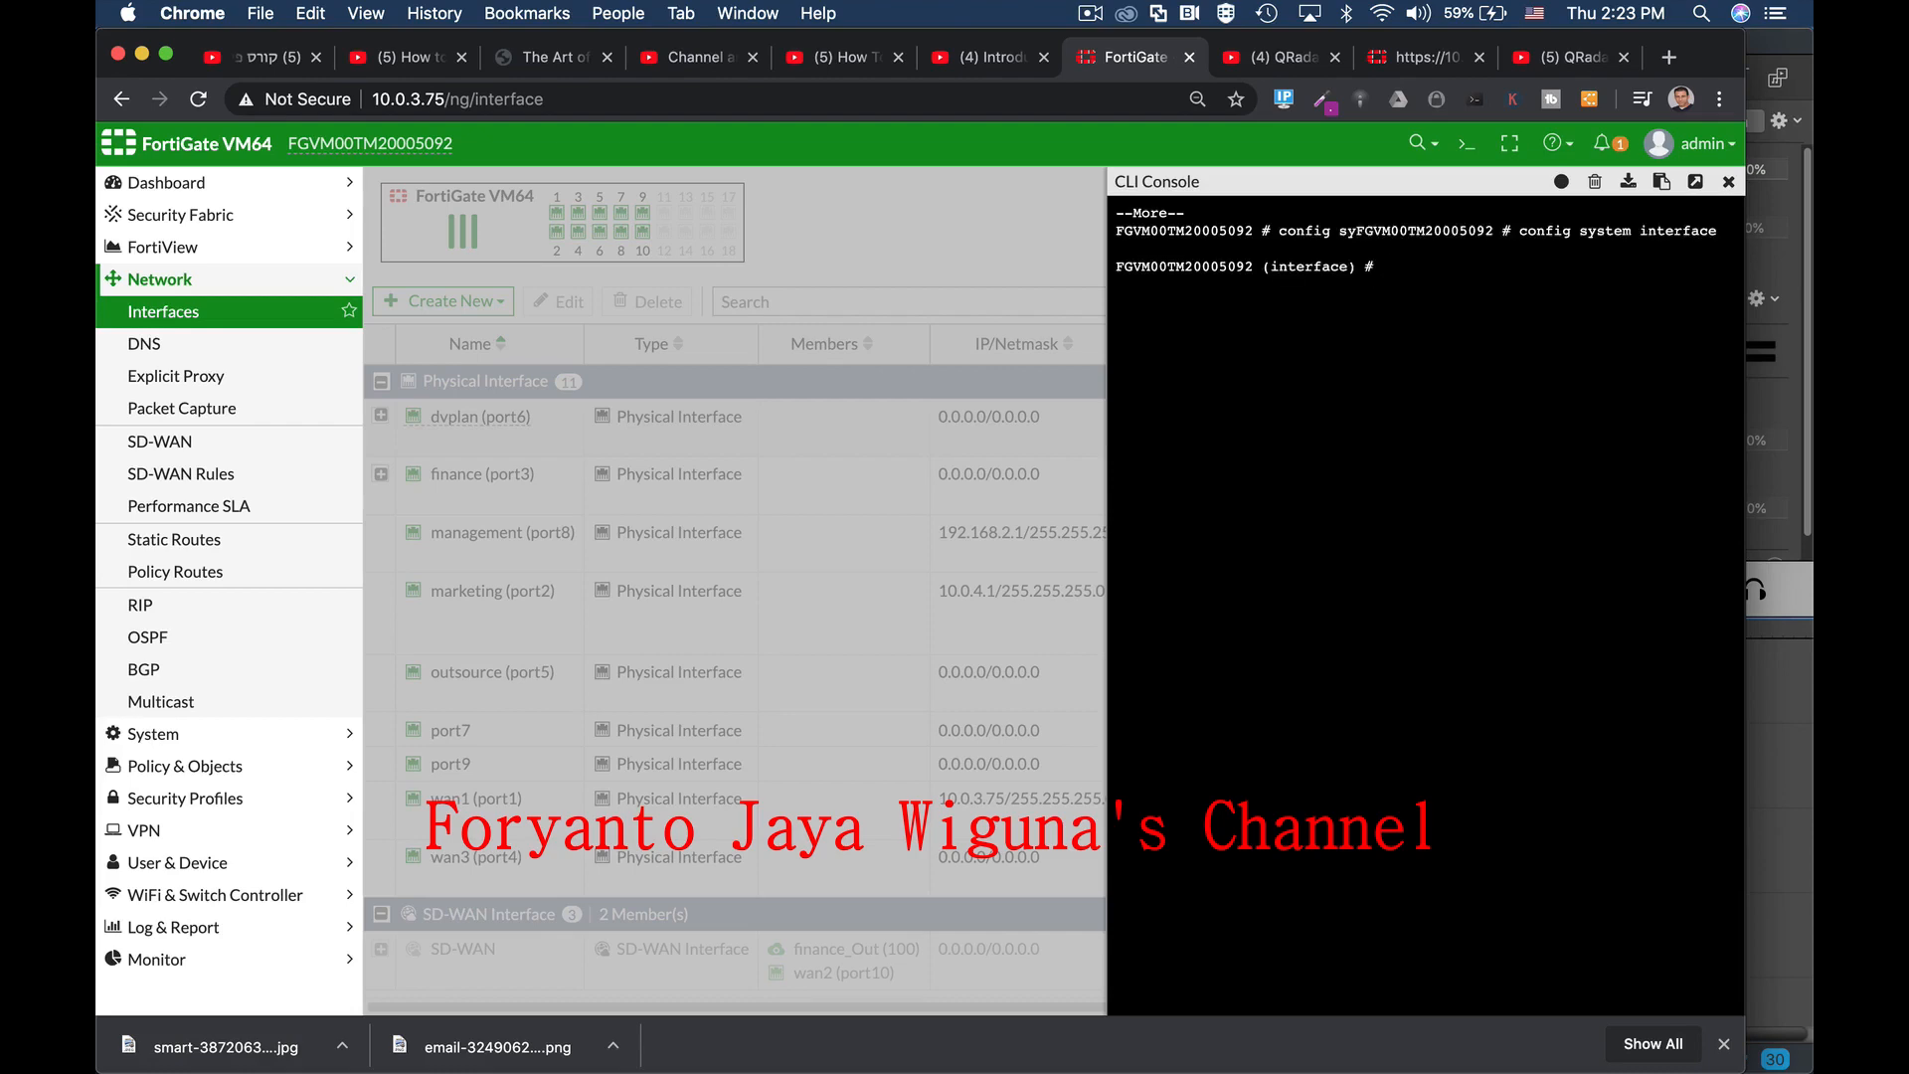
type("edit port7")
key("Return")
type("set")
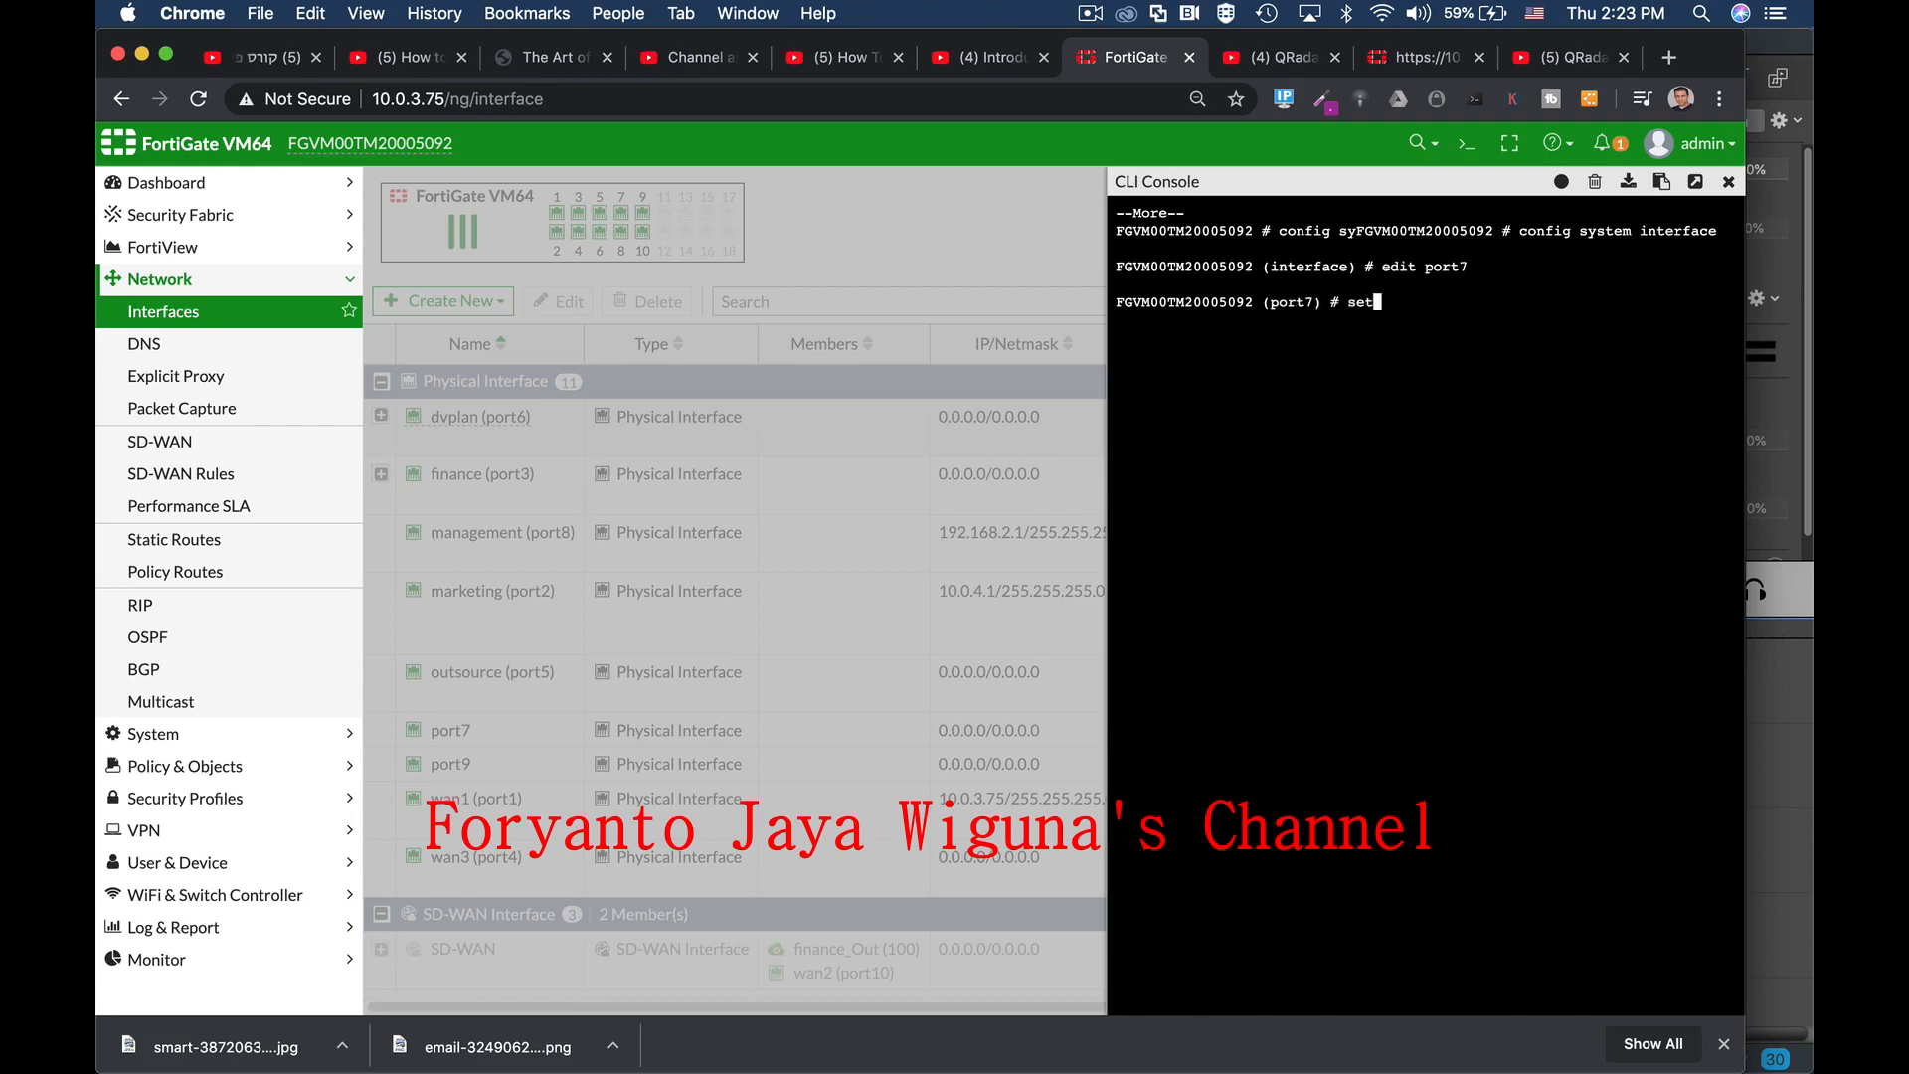
type(" ip 192.168.4.1 255.255.255.0")
key("Return")
Step: Allow HTTP and HTTPS access on port7 and commit the changes with 'end'
type("s")
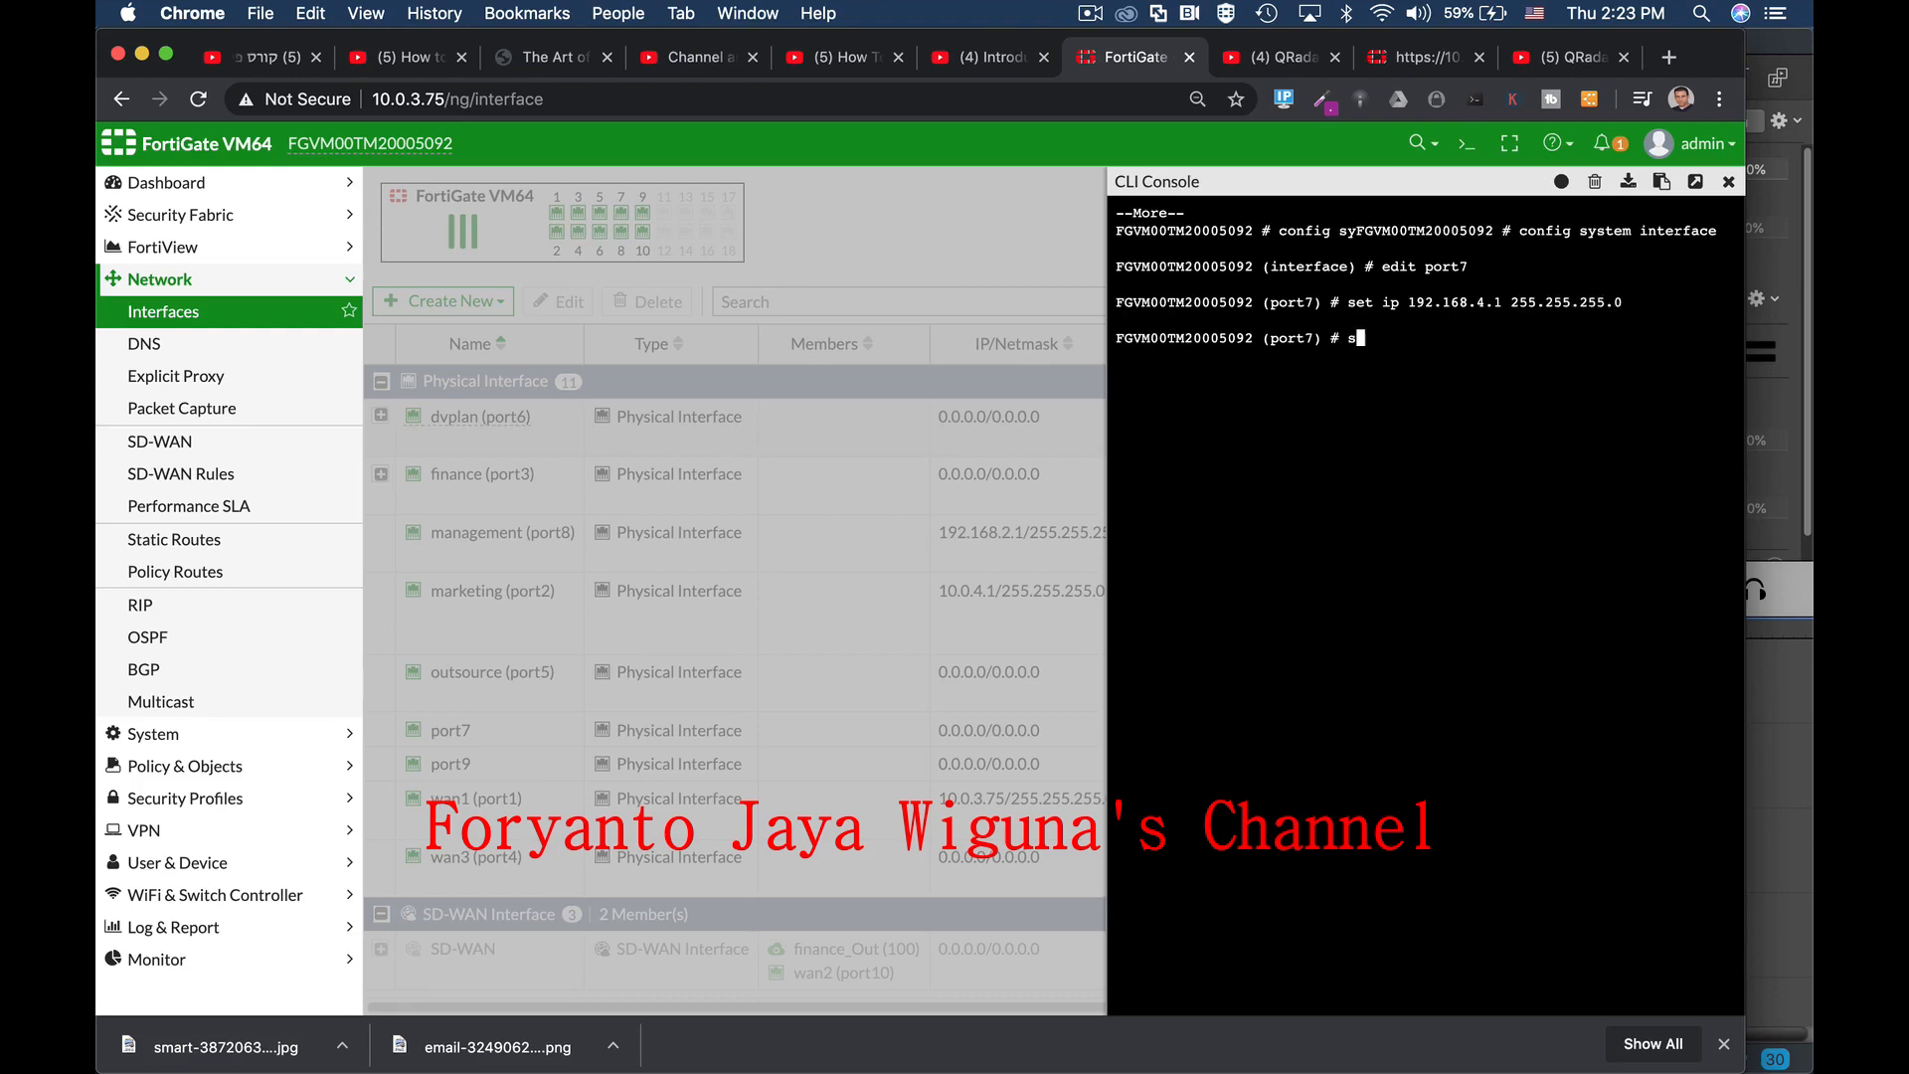
type("et allowaccess http h")
type("ttps")
key("Return")
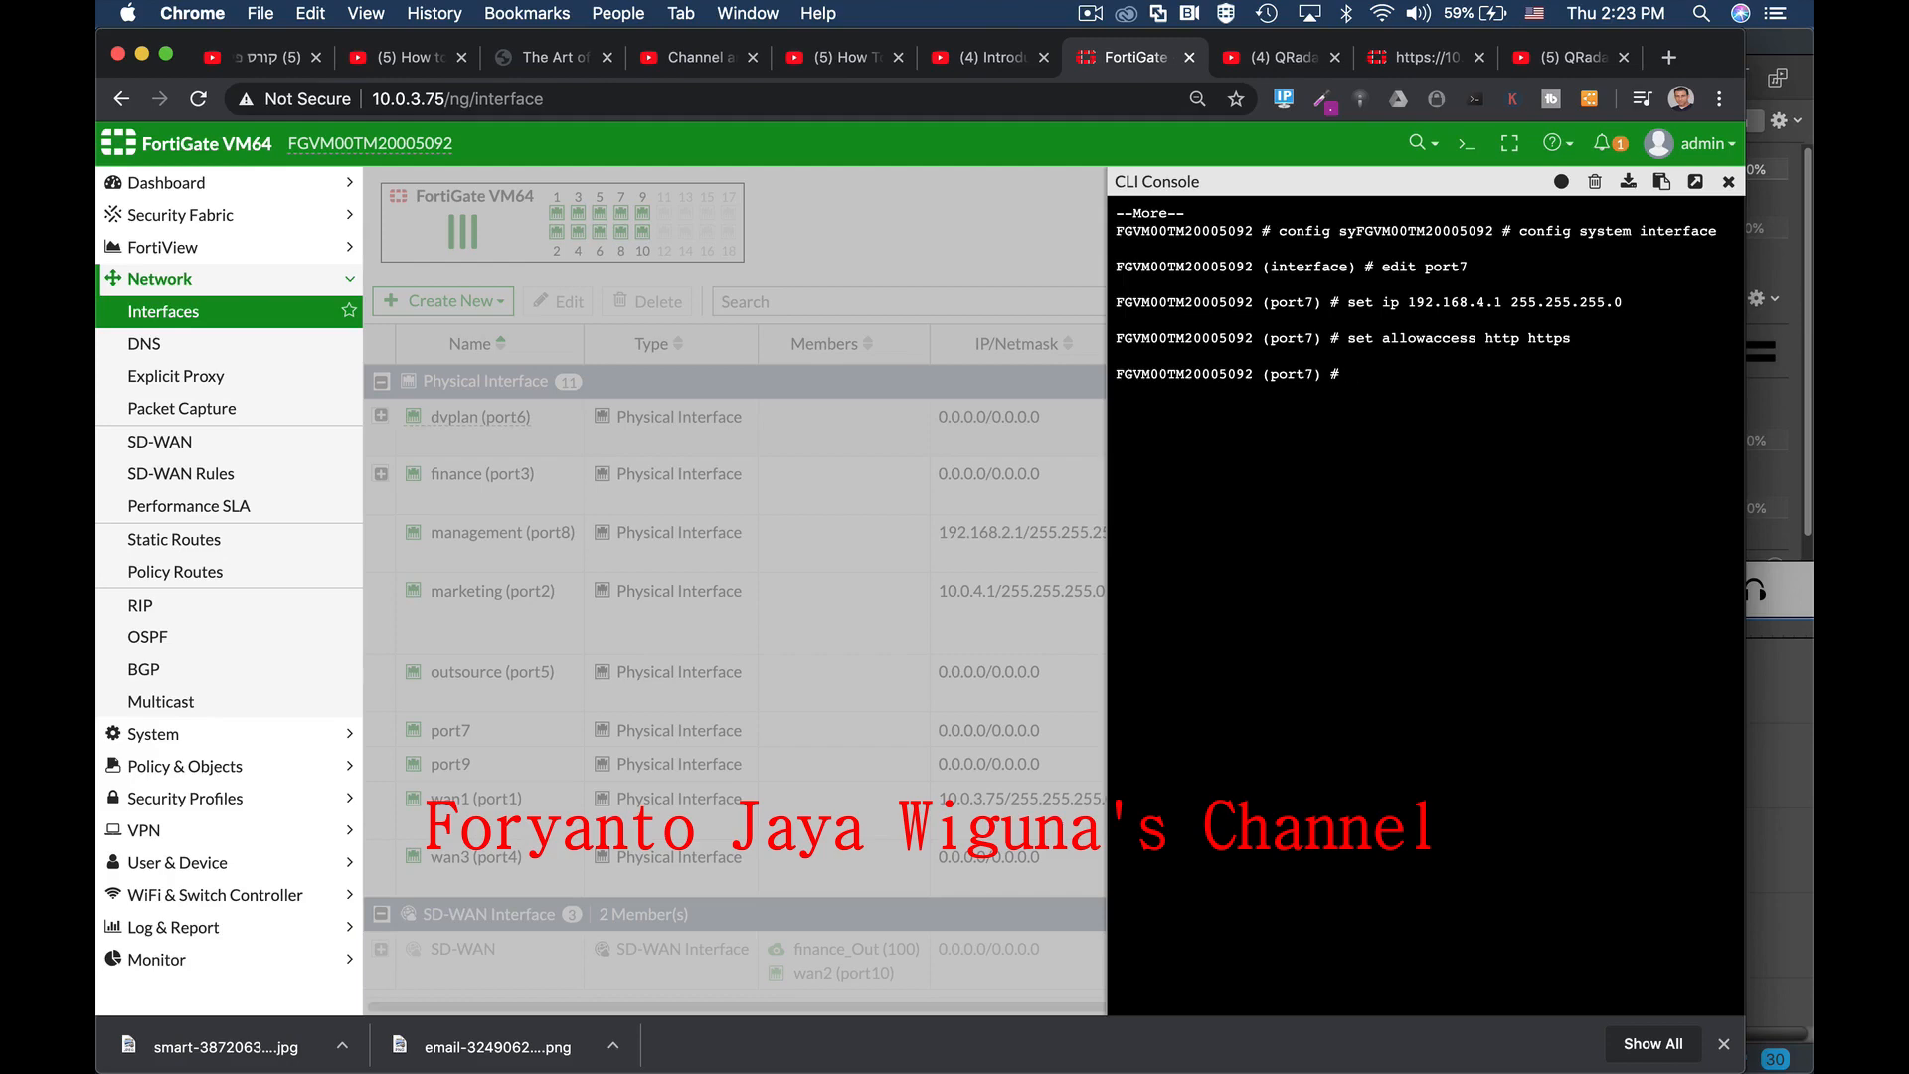
type("d")
key("Return")
key("Return")
key("Return")
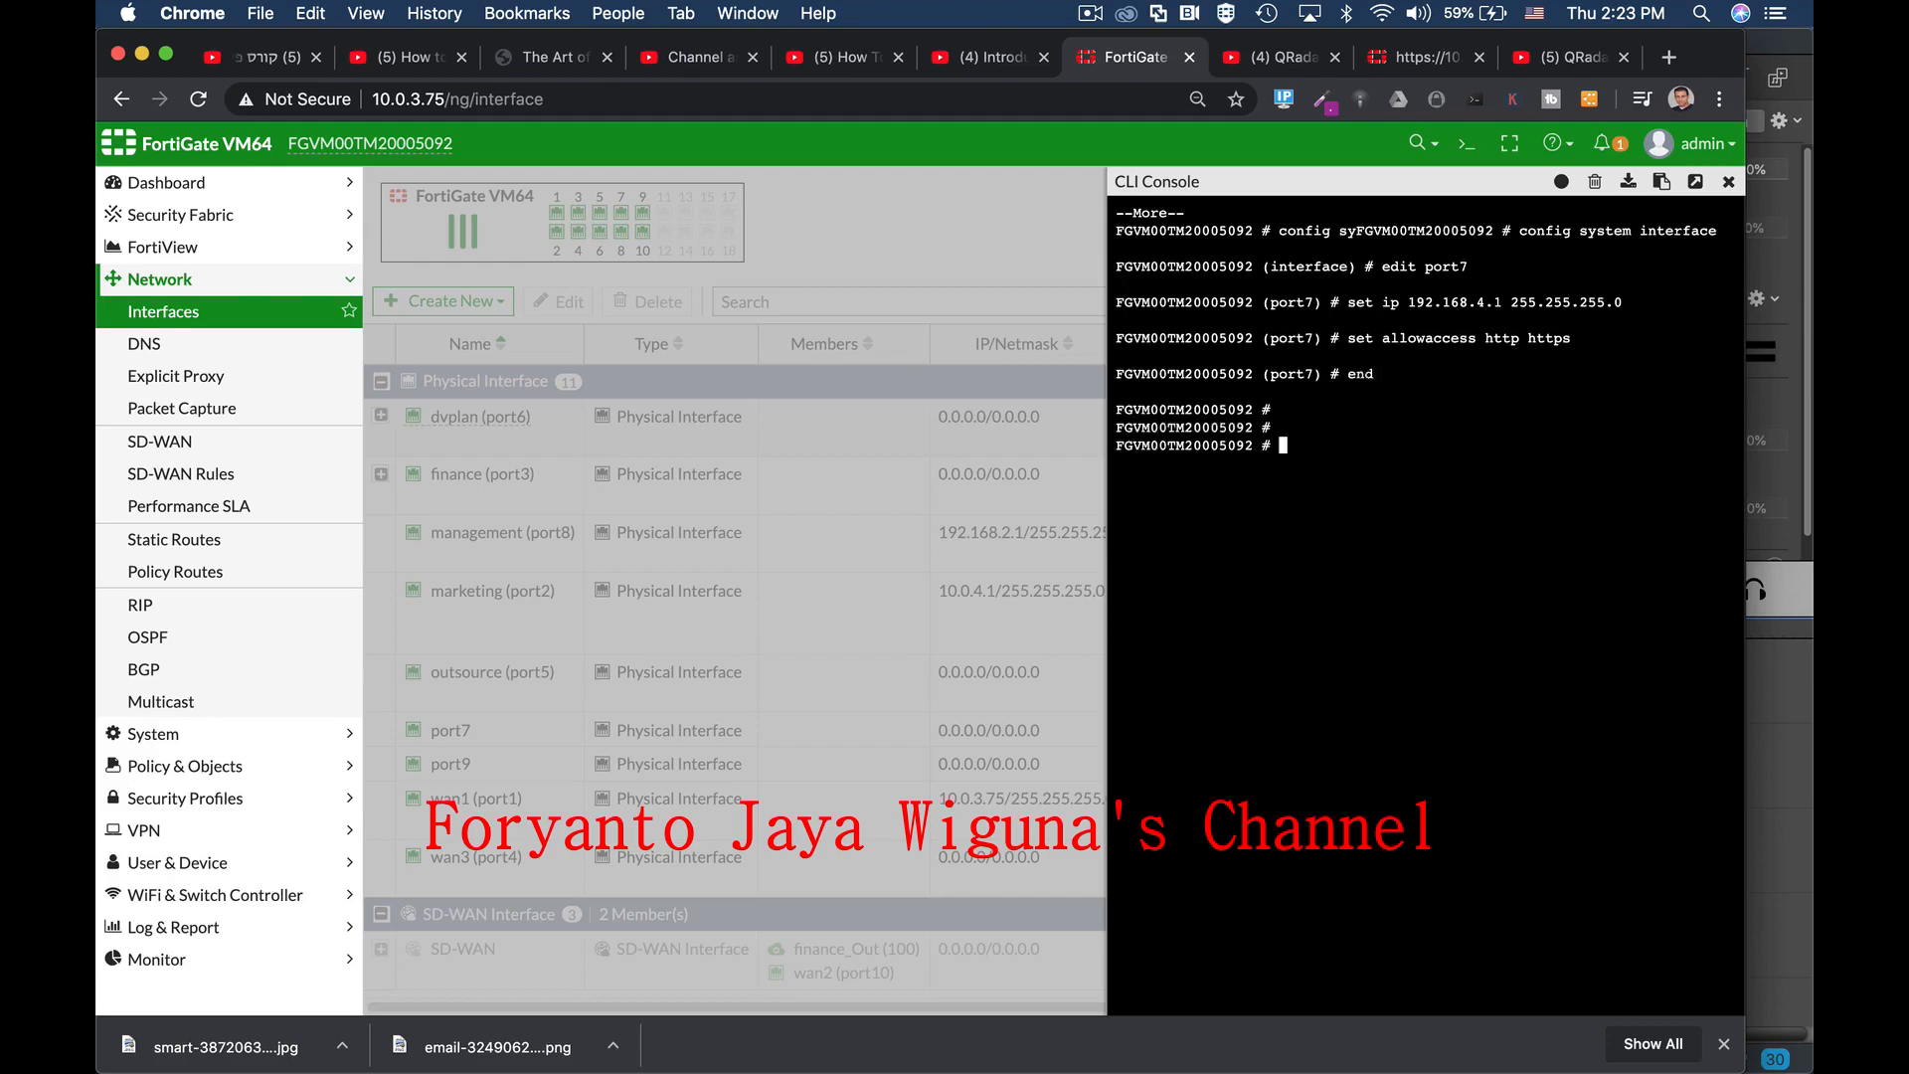
type("s")
type("cnf")
type("ig sy")
key("Return")
Step: Abandon the mistyped command and enter port1's settings under config system interface
key("Up")
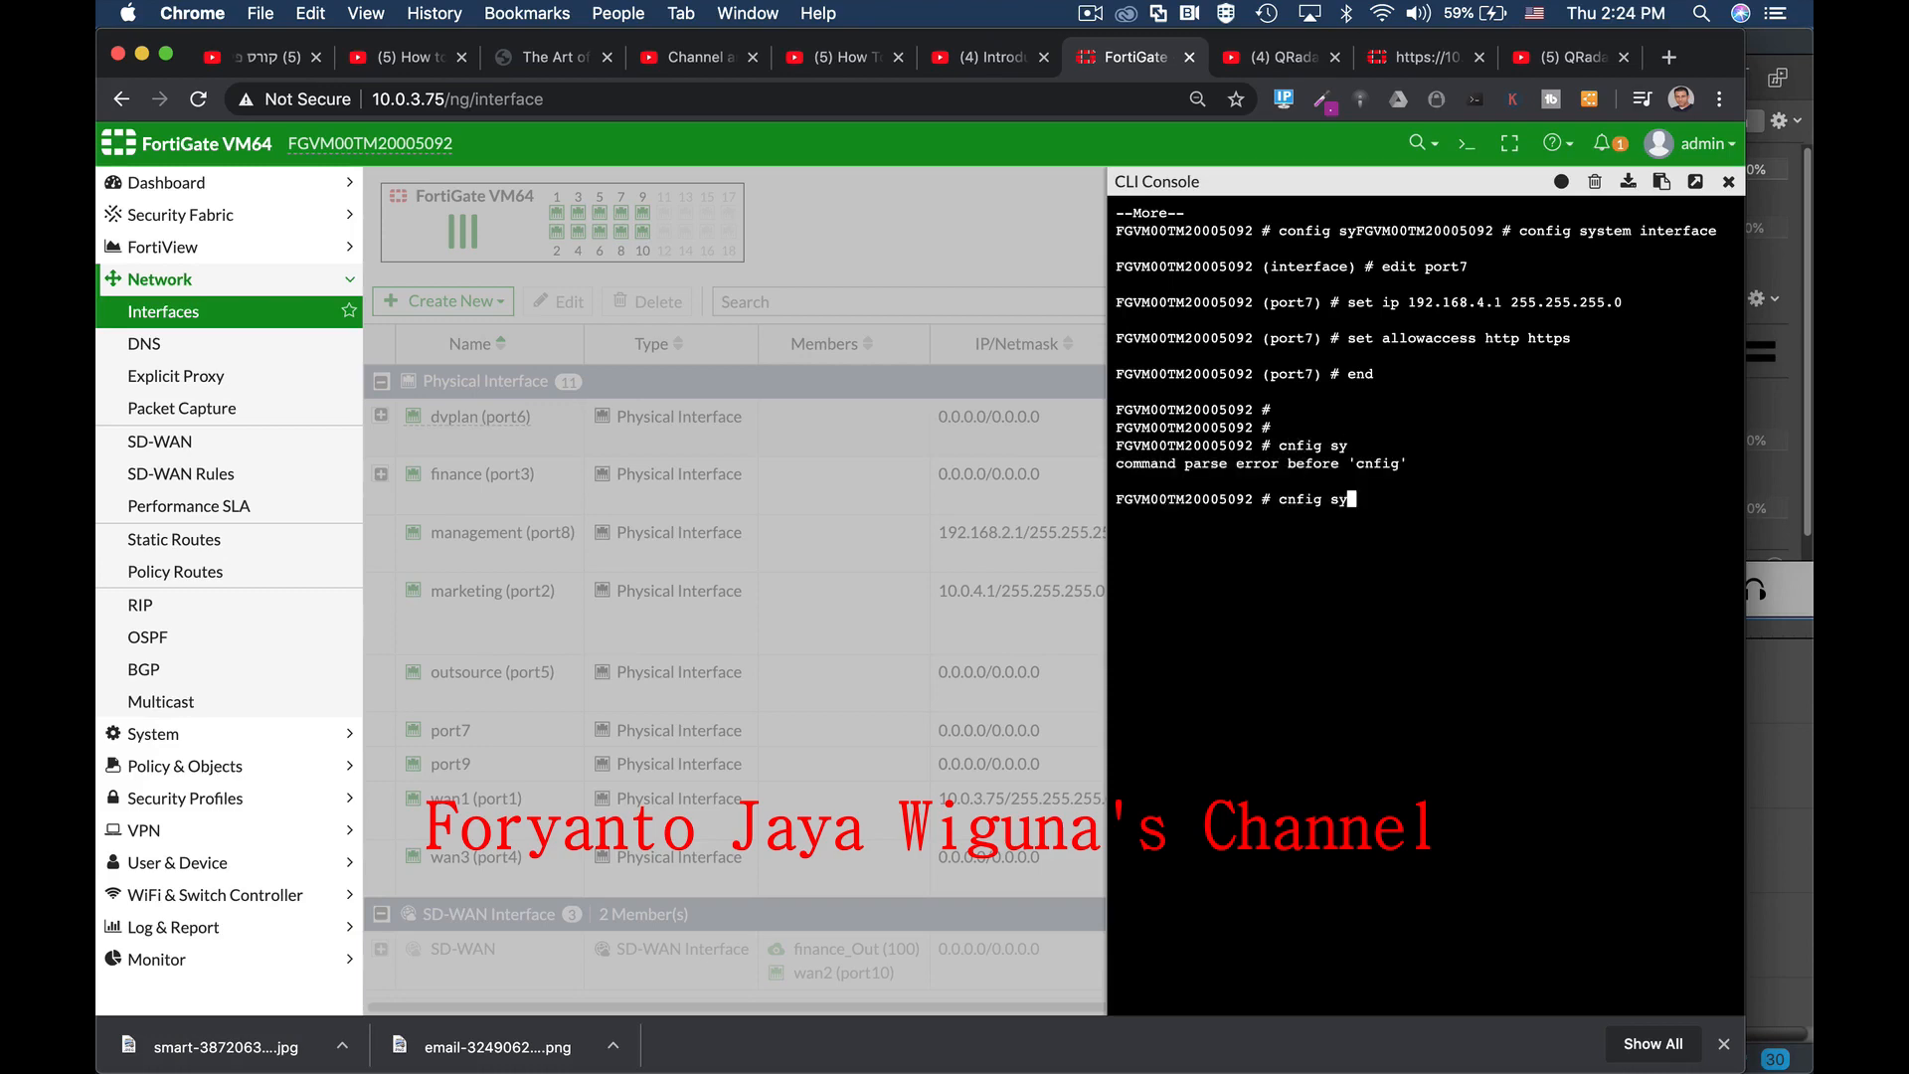
key("ctrl+c")
key("Return")
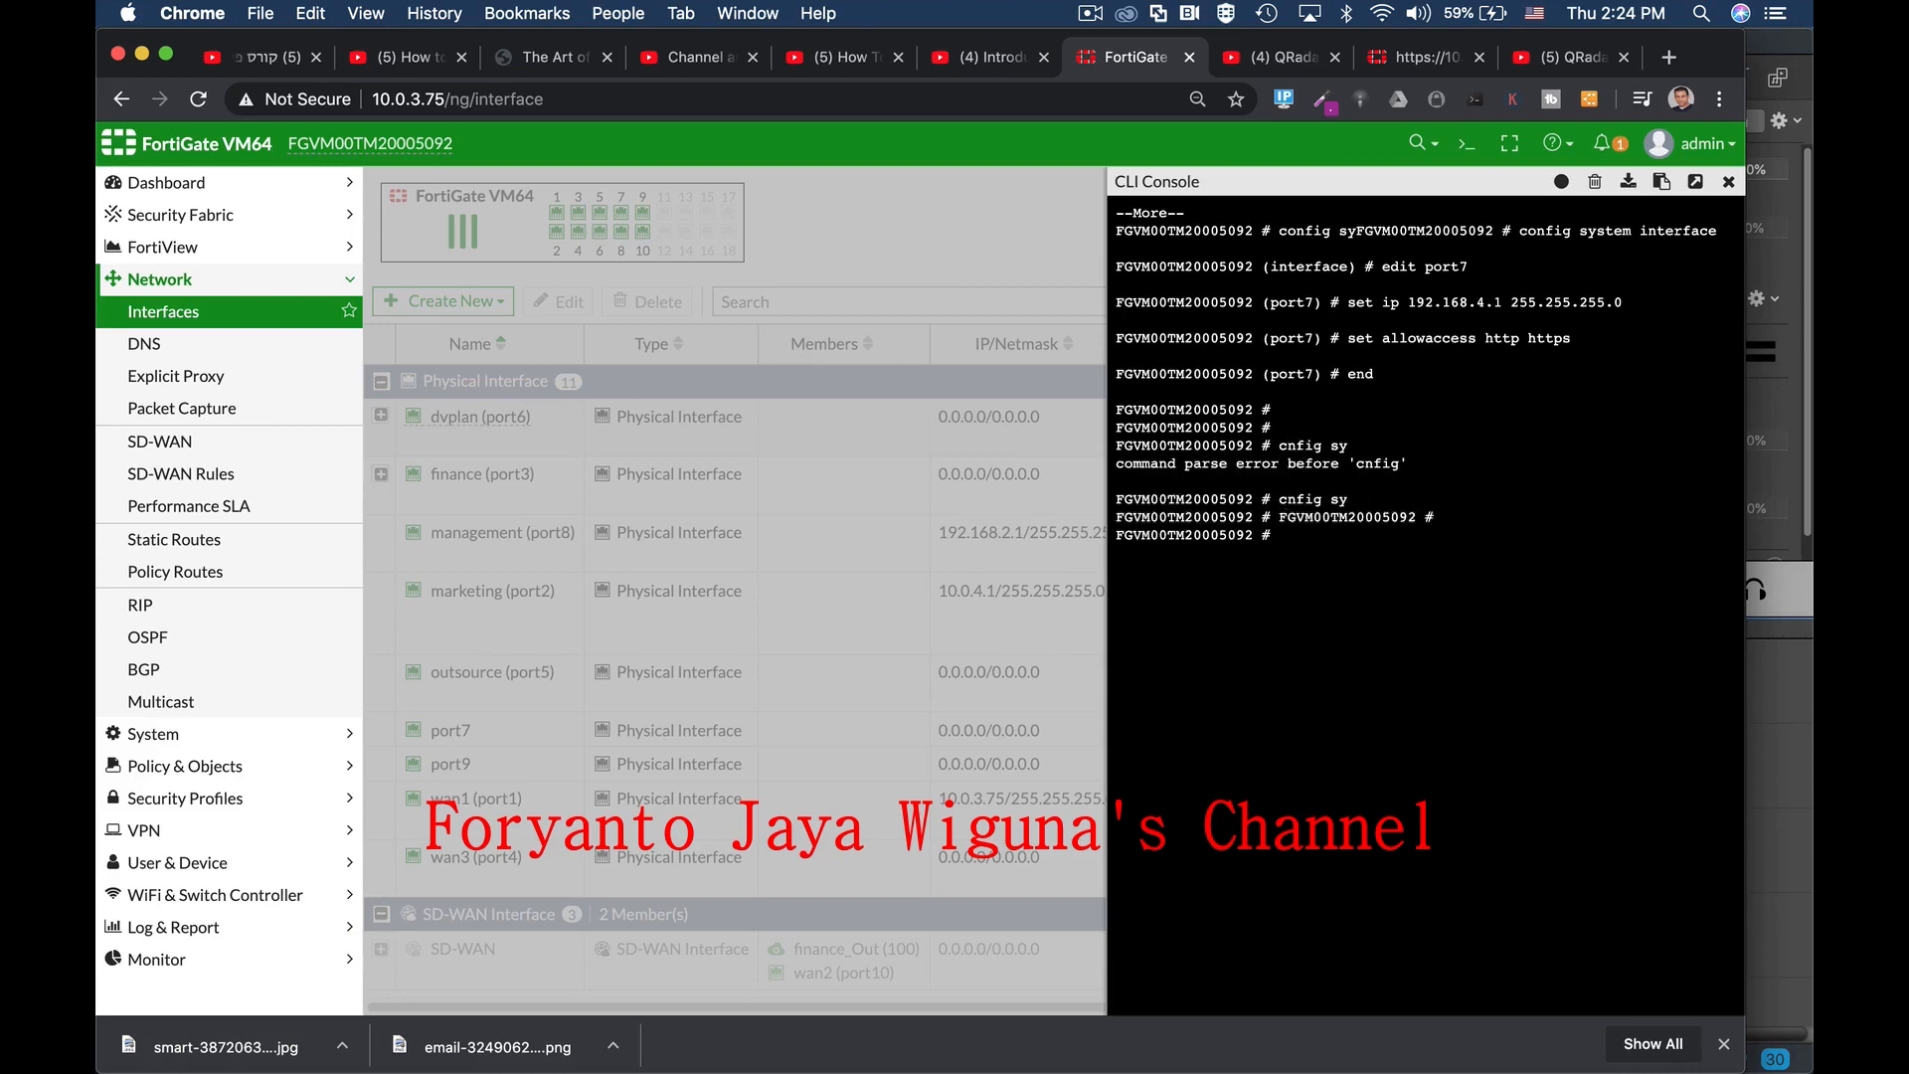
type("conf")
key("Tab")
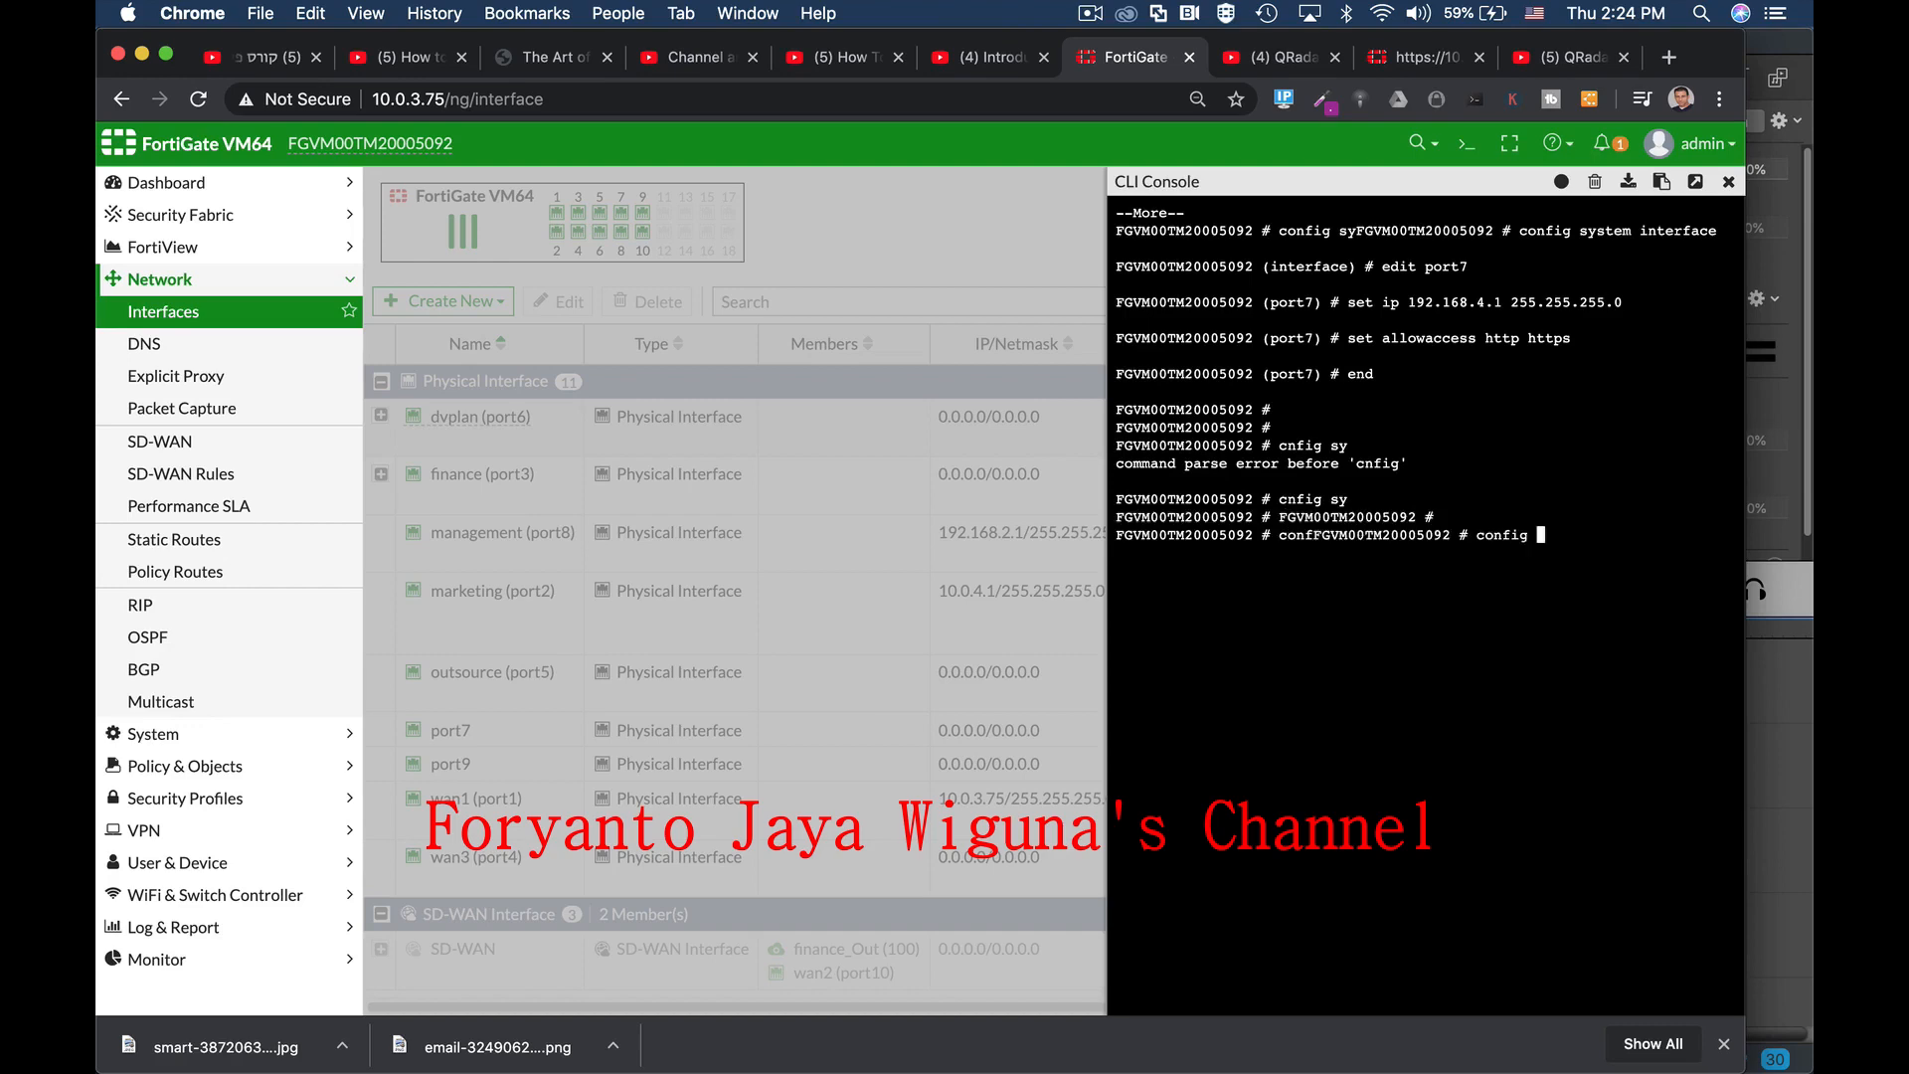
type("system i")
key("Tab")
key("Return")
type("ed")
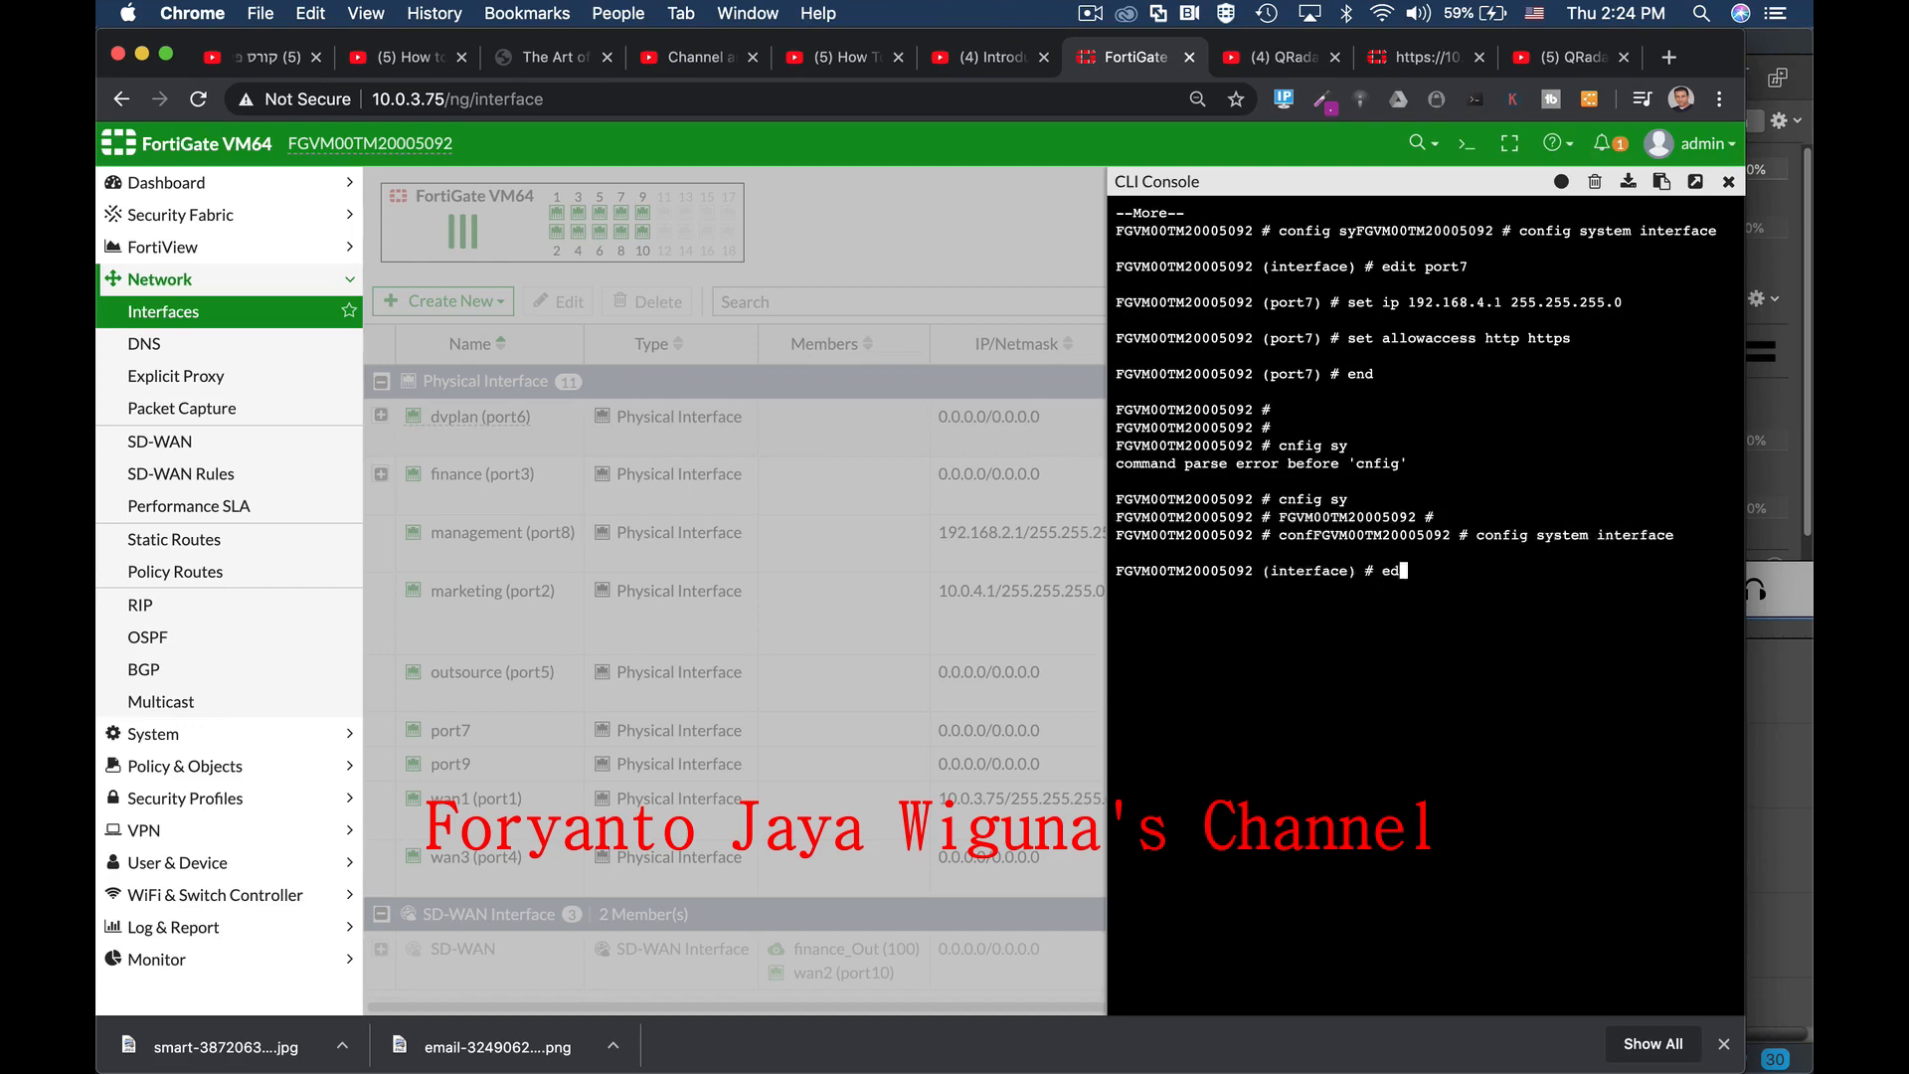
type("it port1")
key("Return")
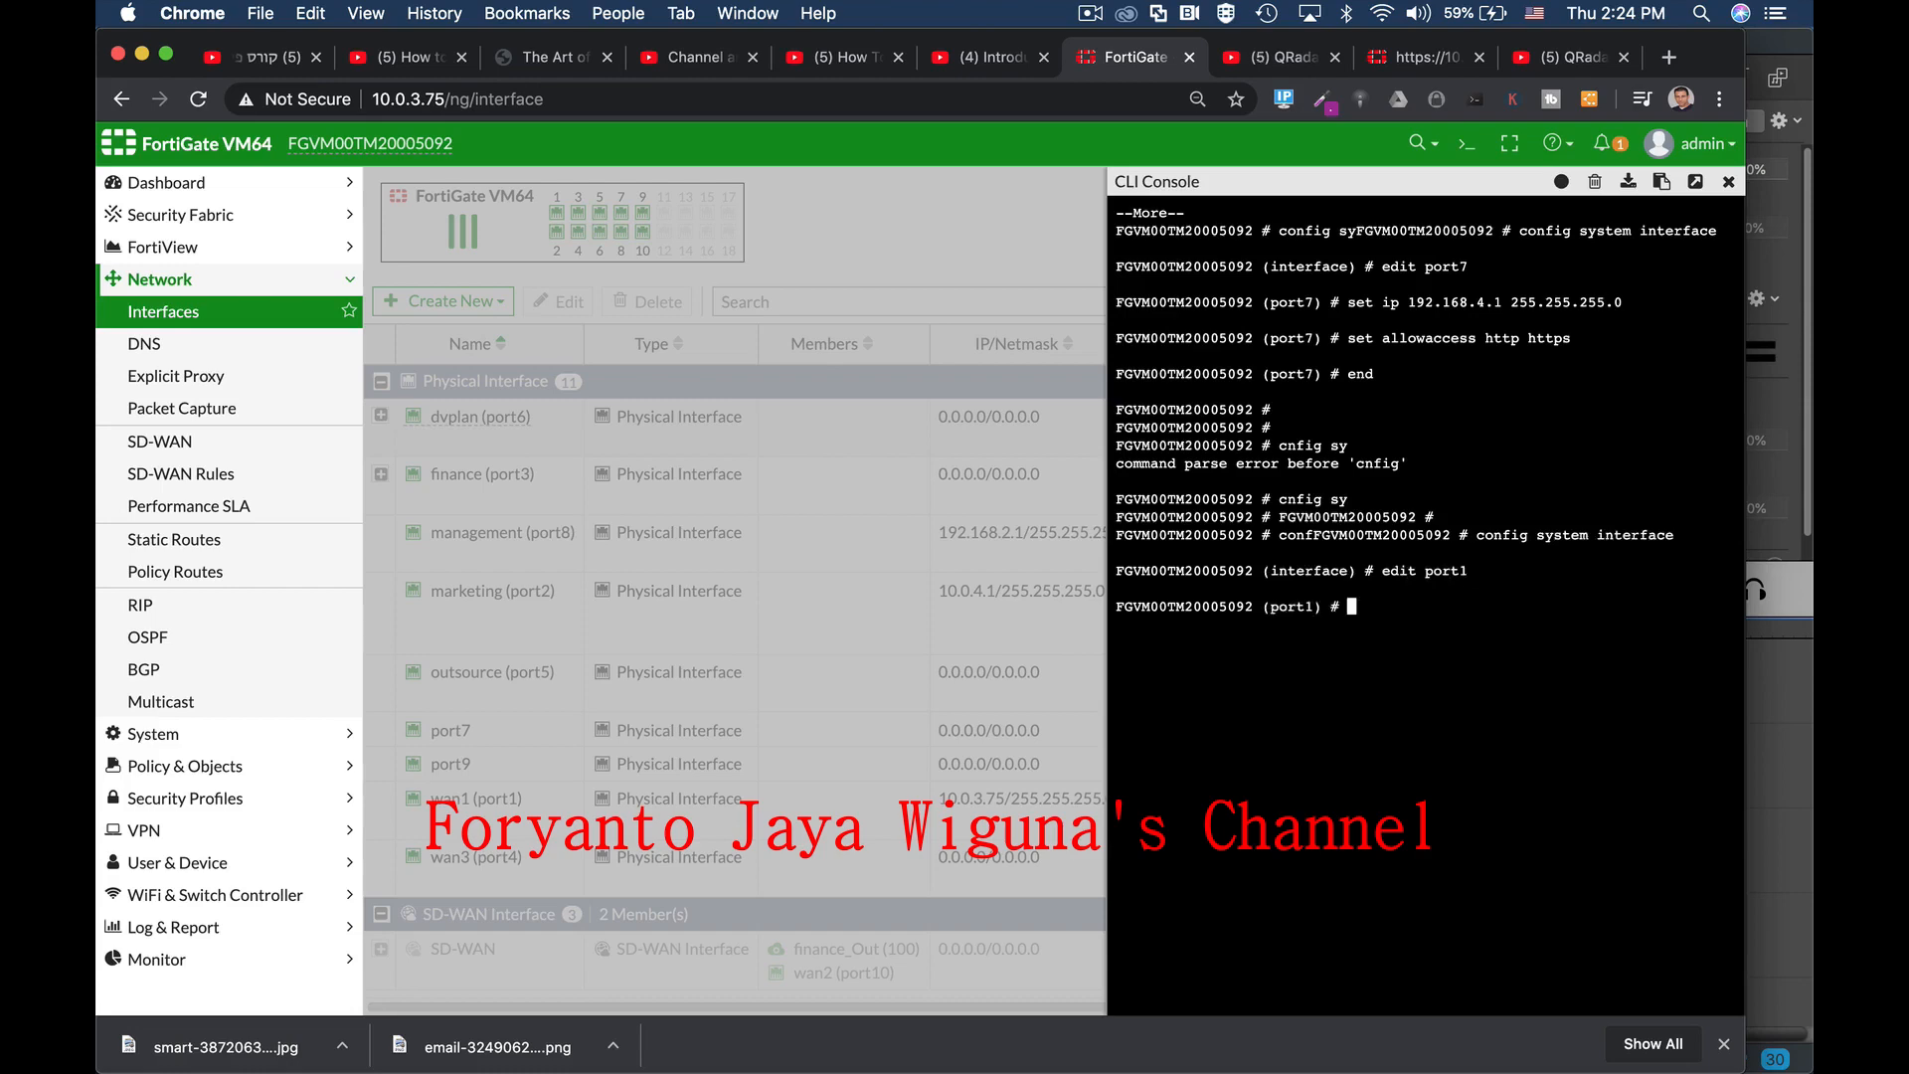
Step: Show port1's full configuration, page through it, then close the console and select port7
type("show full-configuration")
key("Return")
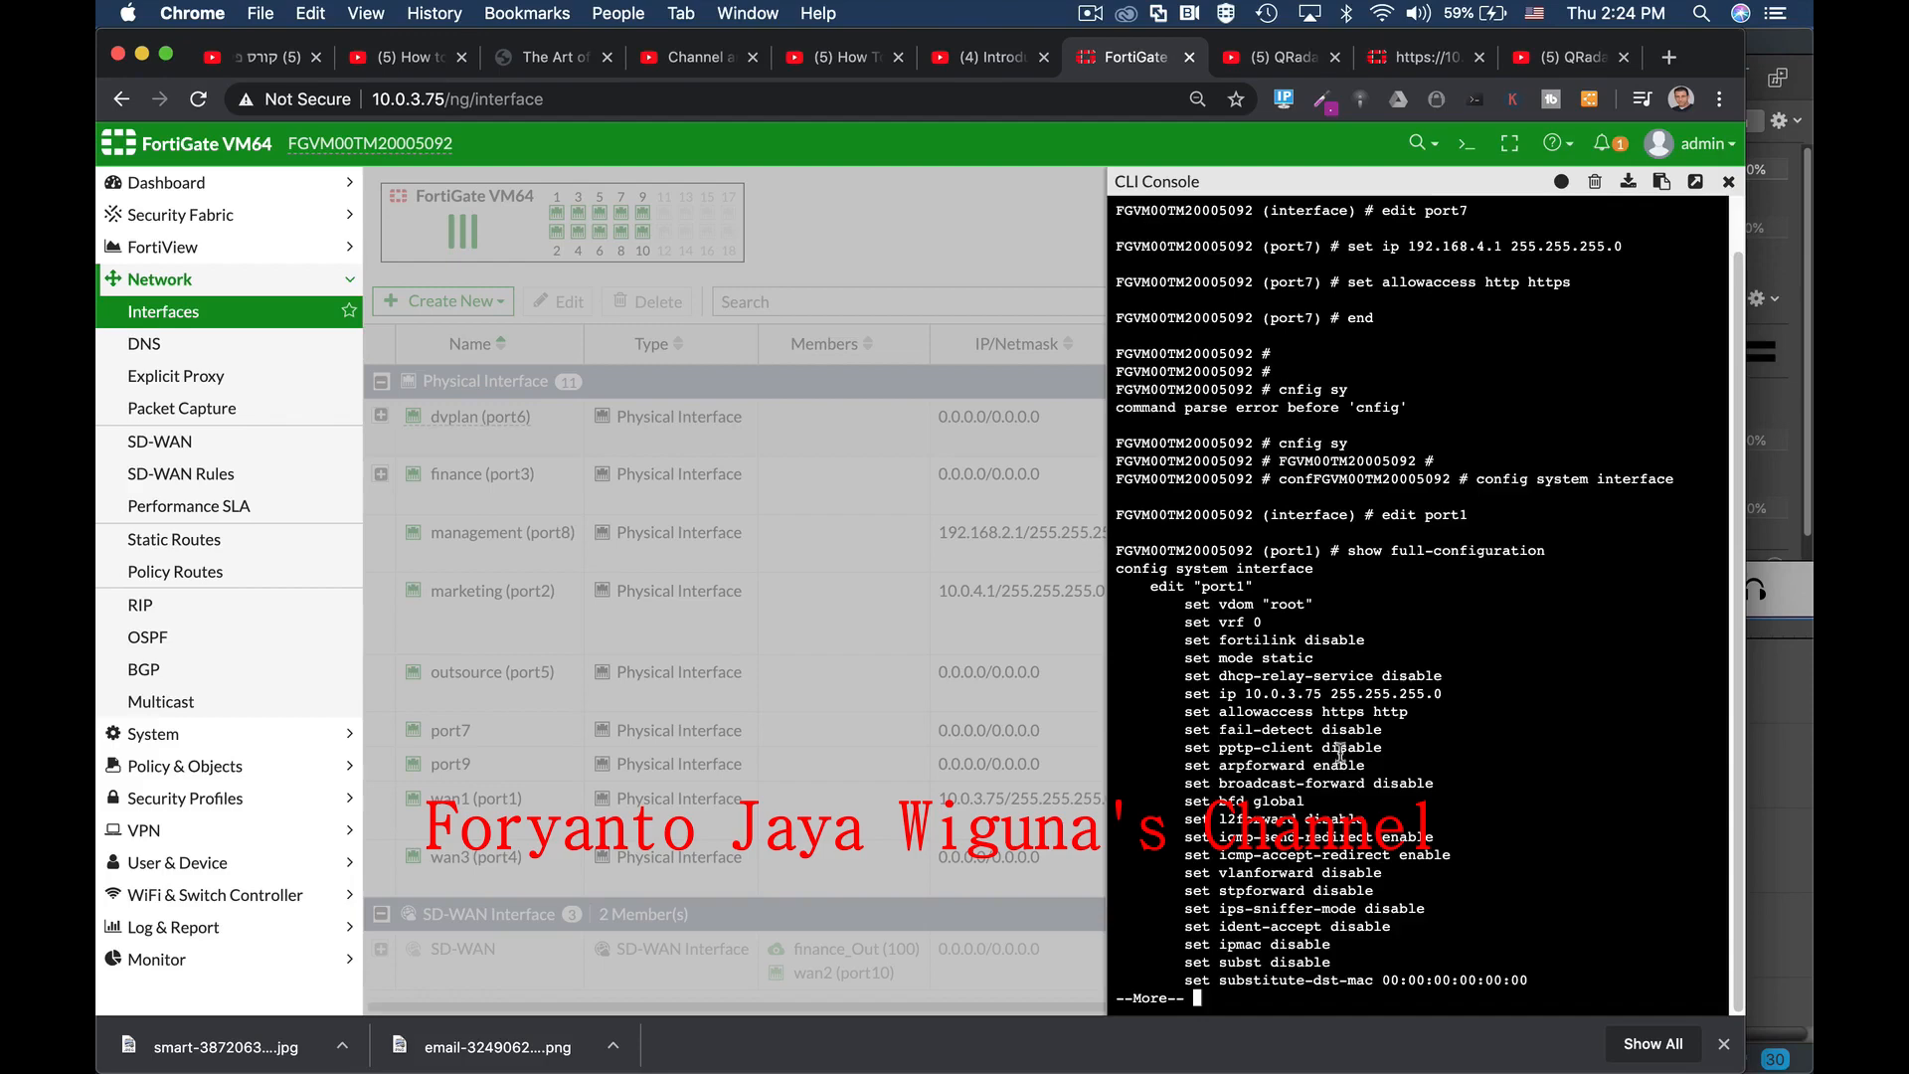
key("Return")
key("Return")
key("Return")
key("Return")
key("Return")
key("Return")
key("Return")
key("Return")
key("Return")
key("Return")
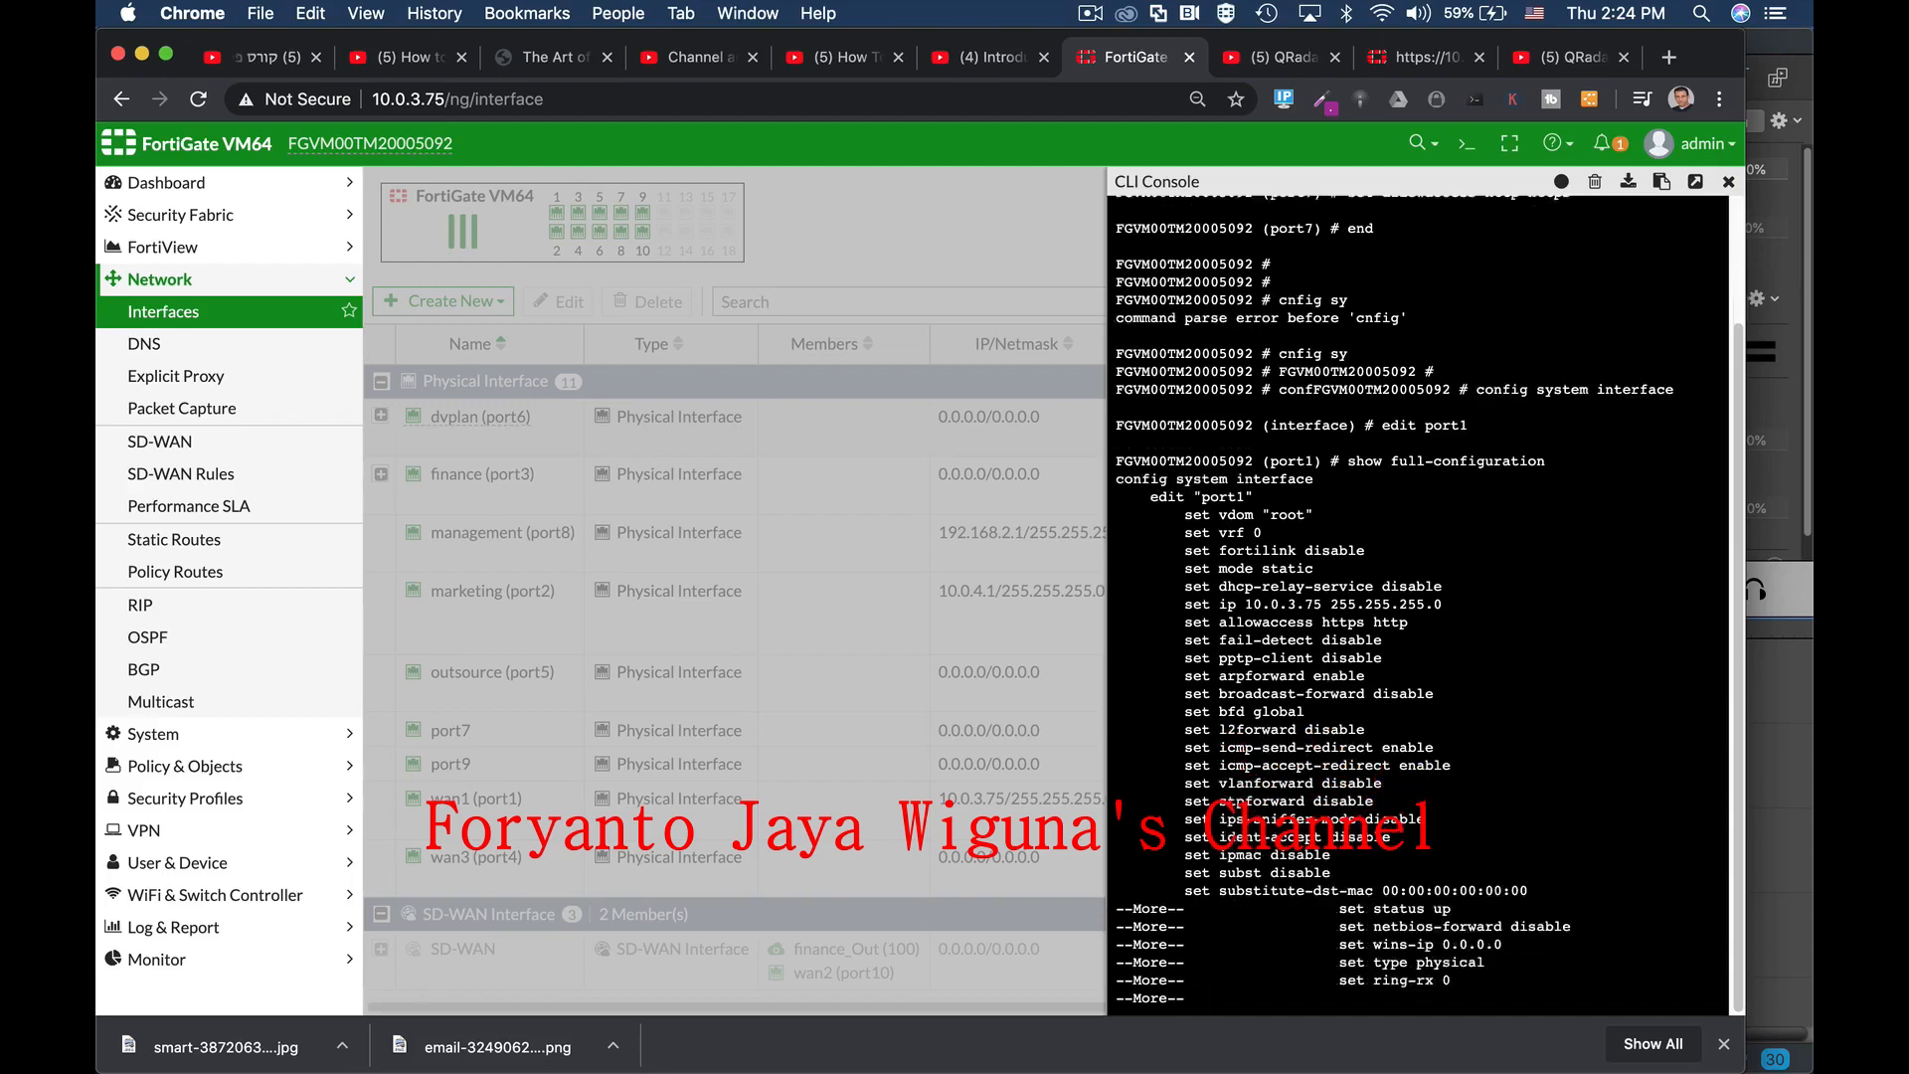
key("Return")
key("Return")
key("Return")
key("Return")
key("Return")
key("Return")
key("Return")
key("Return")
key("Return")
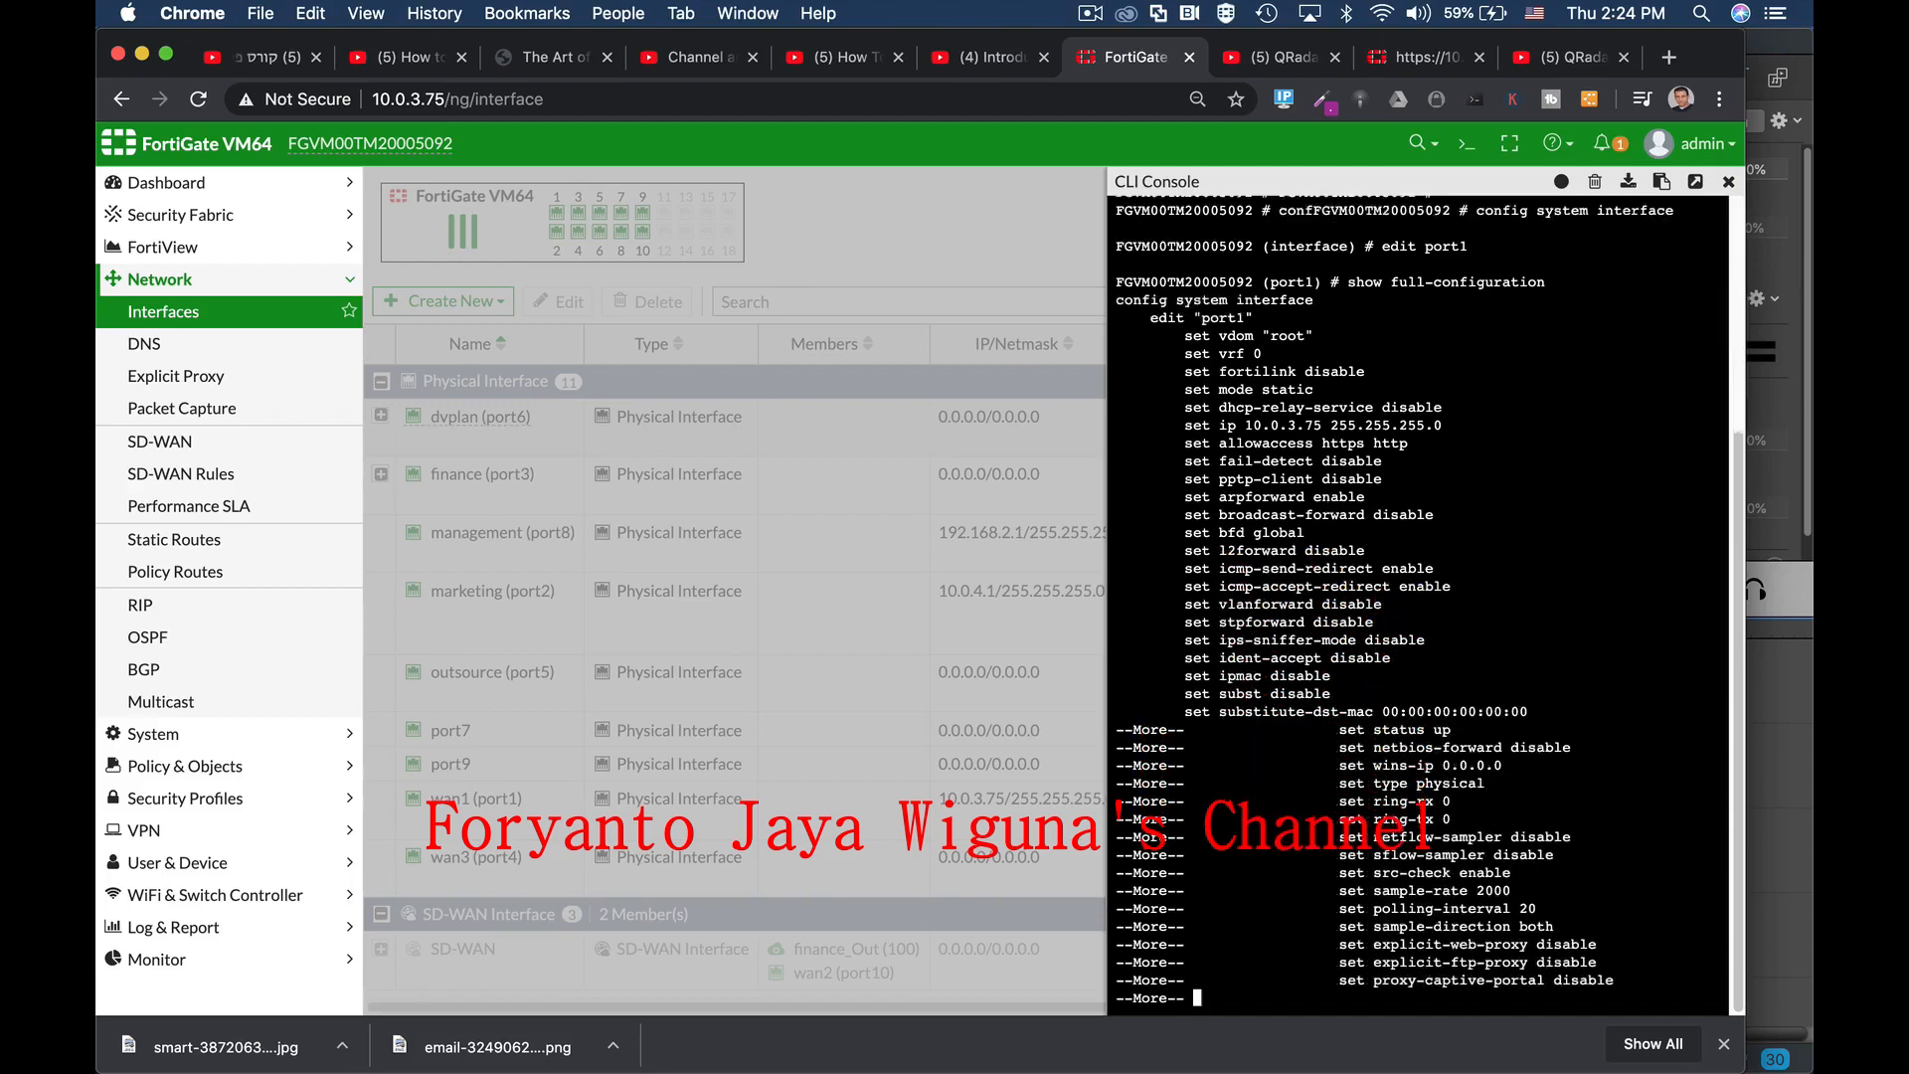
key("Return")
key("Return")
key("Return")
key("Return")
key("Return")
key("Return")
key("Return")
key("Return")
key("Return")
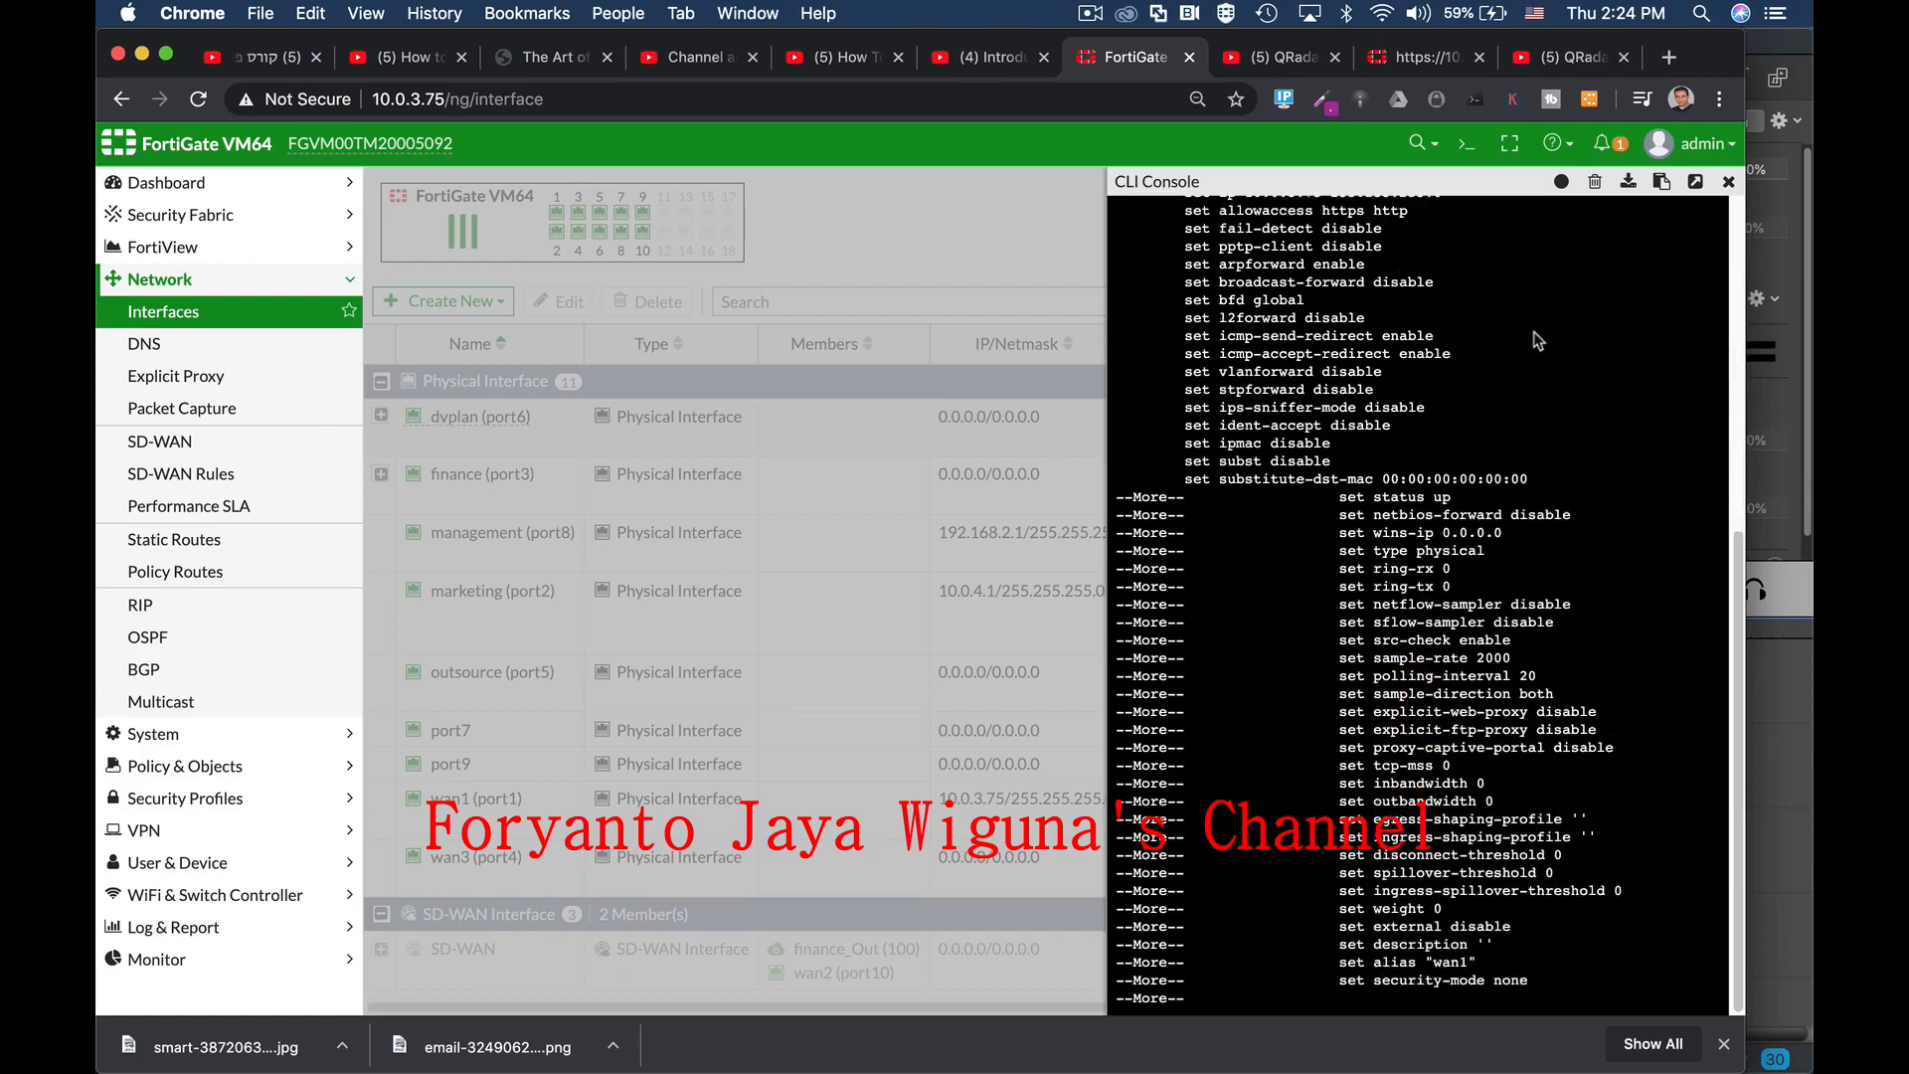
left_click(1728, 181)
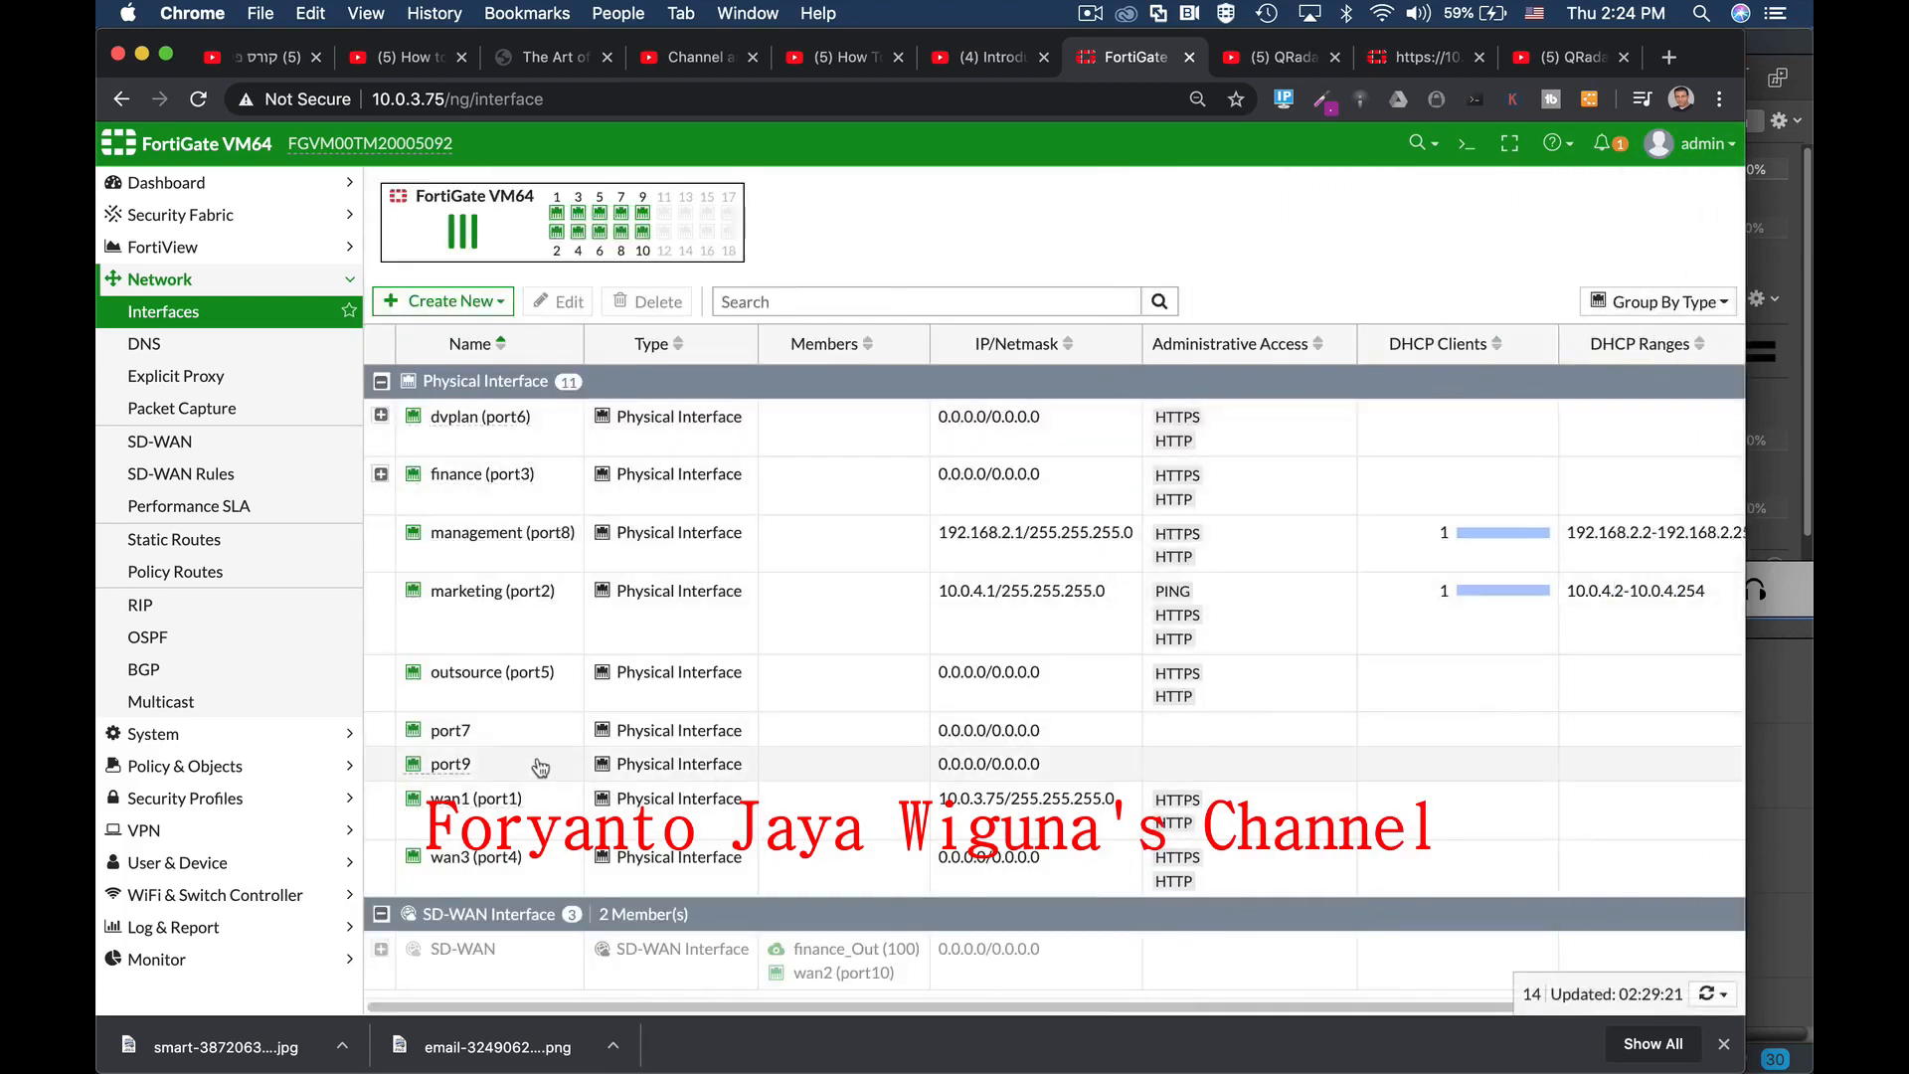
left_click(517, 733)
Step: Reload Interfaces and verify port7 reads 192.168.4.1/255.255.255.0 with HTTP and HTTPS access
left_click(557, 97)
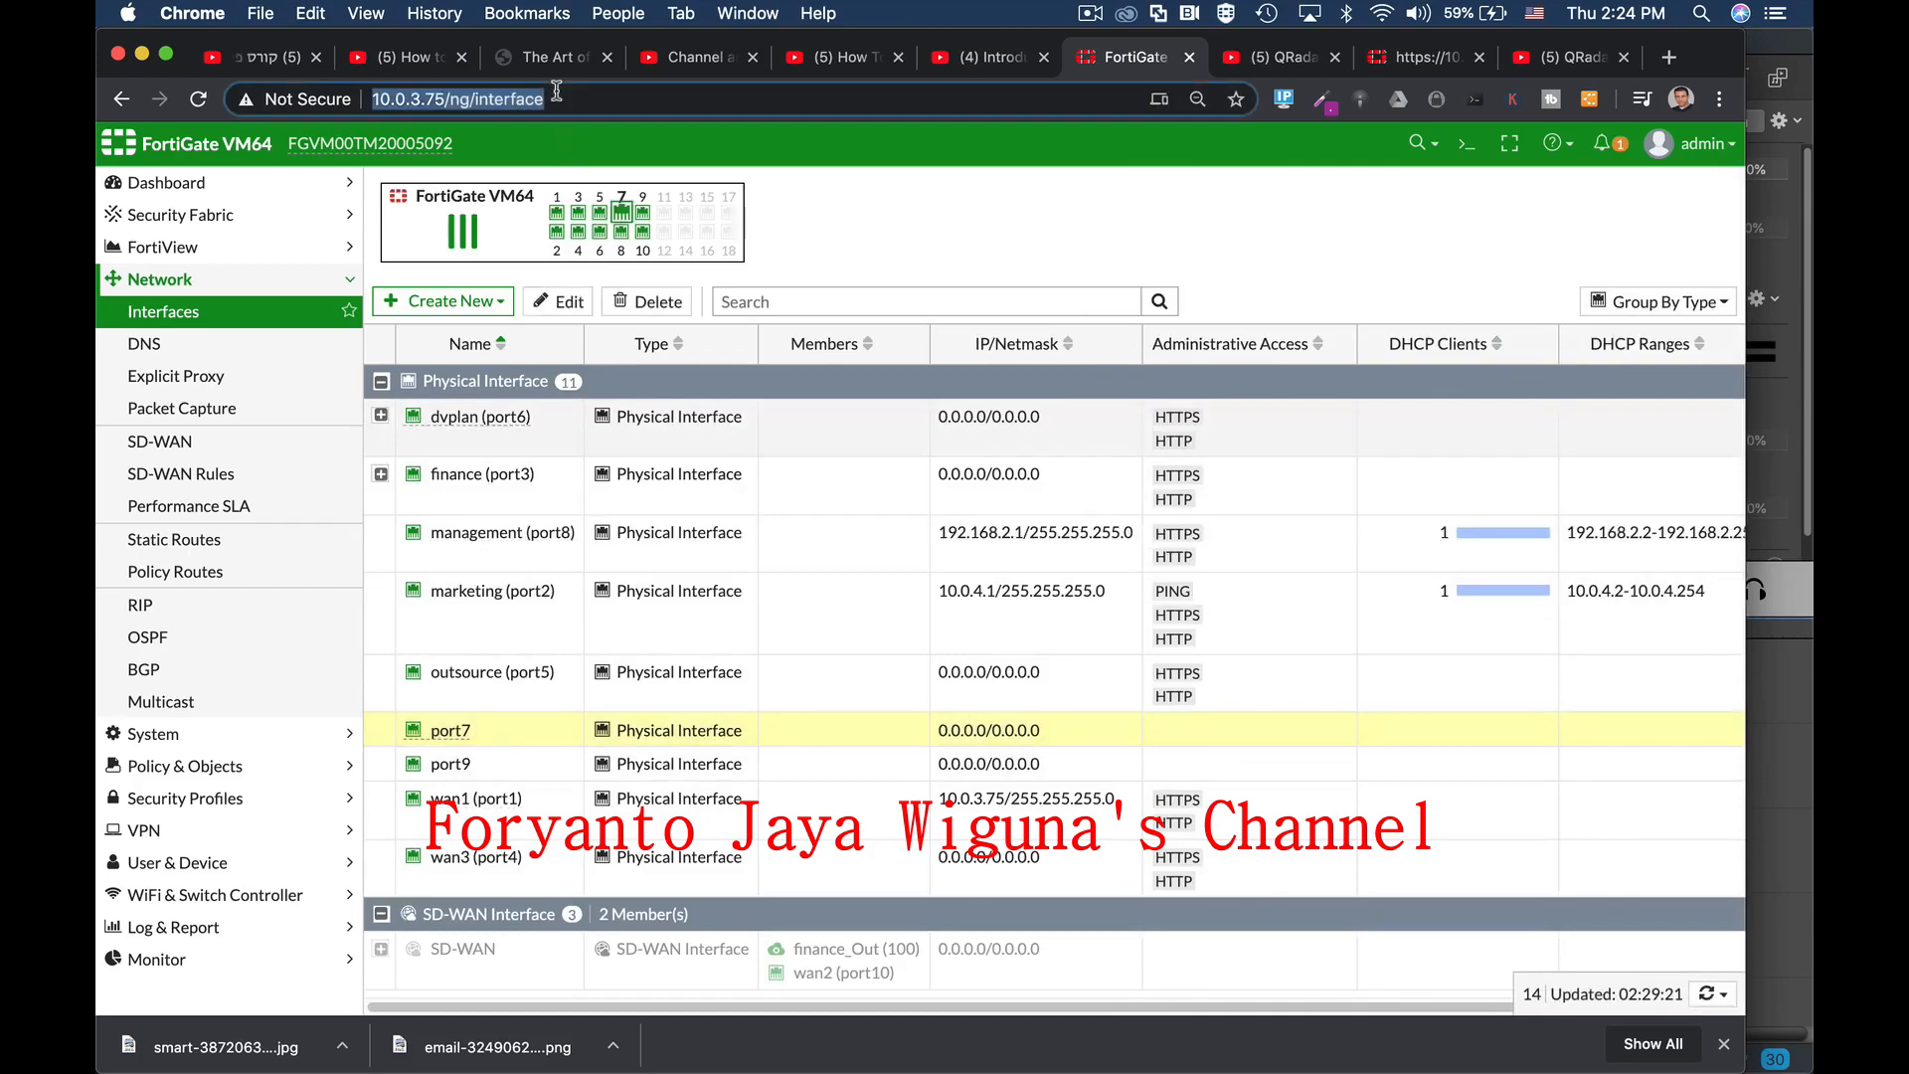
key("Return")
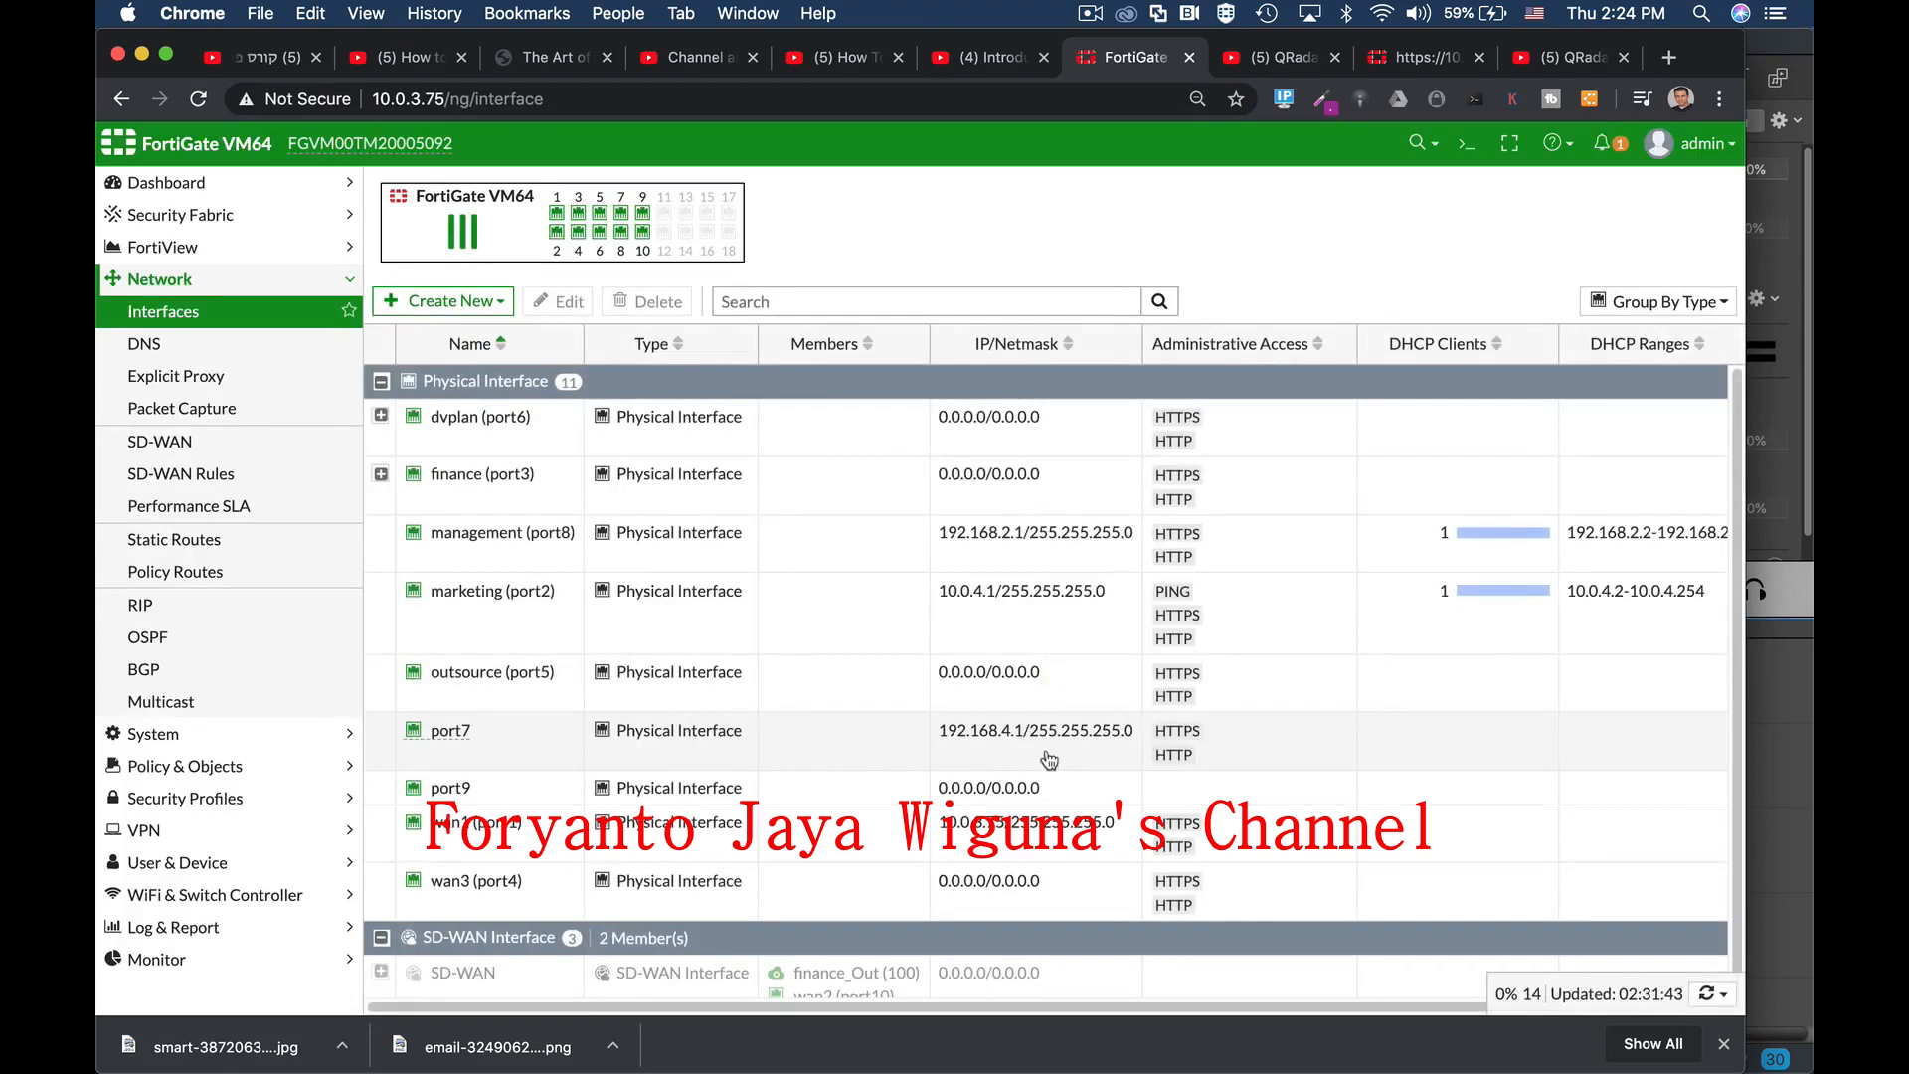
left_click(509, 745)
left_click(562, 301)
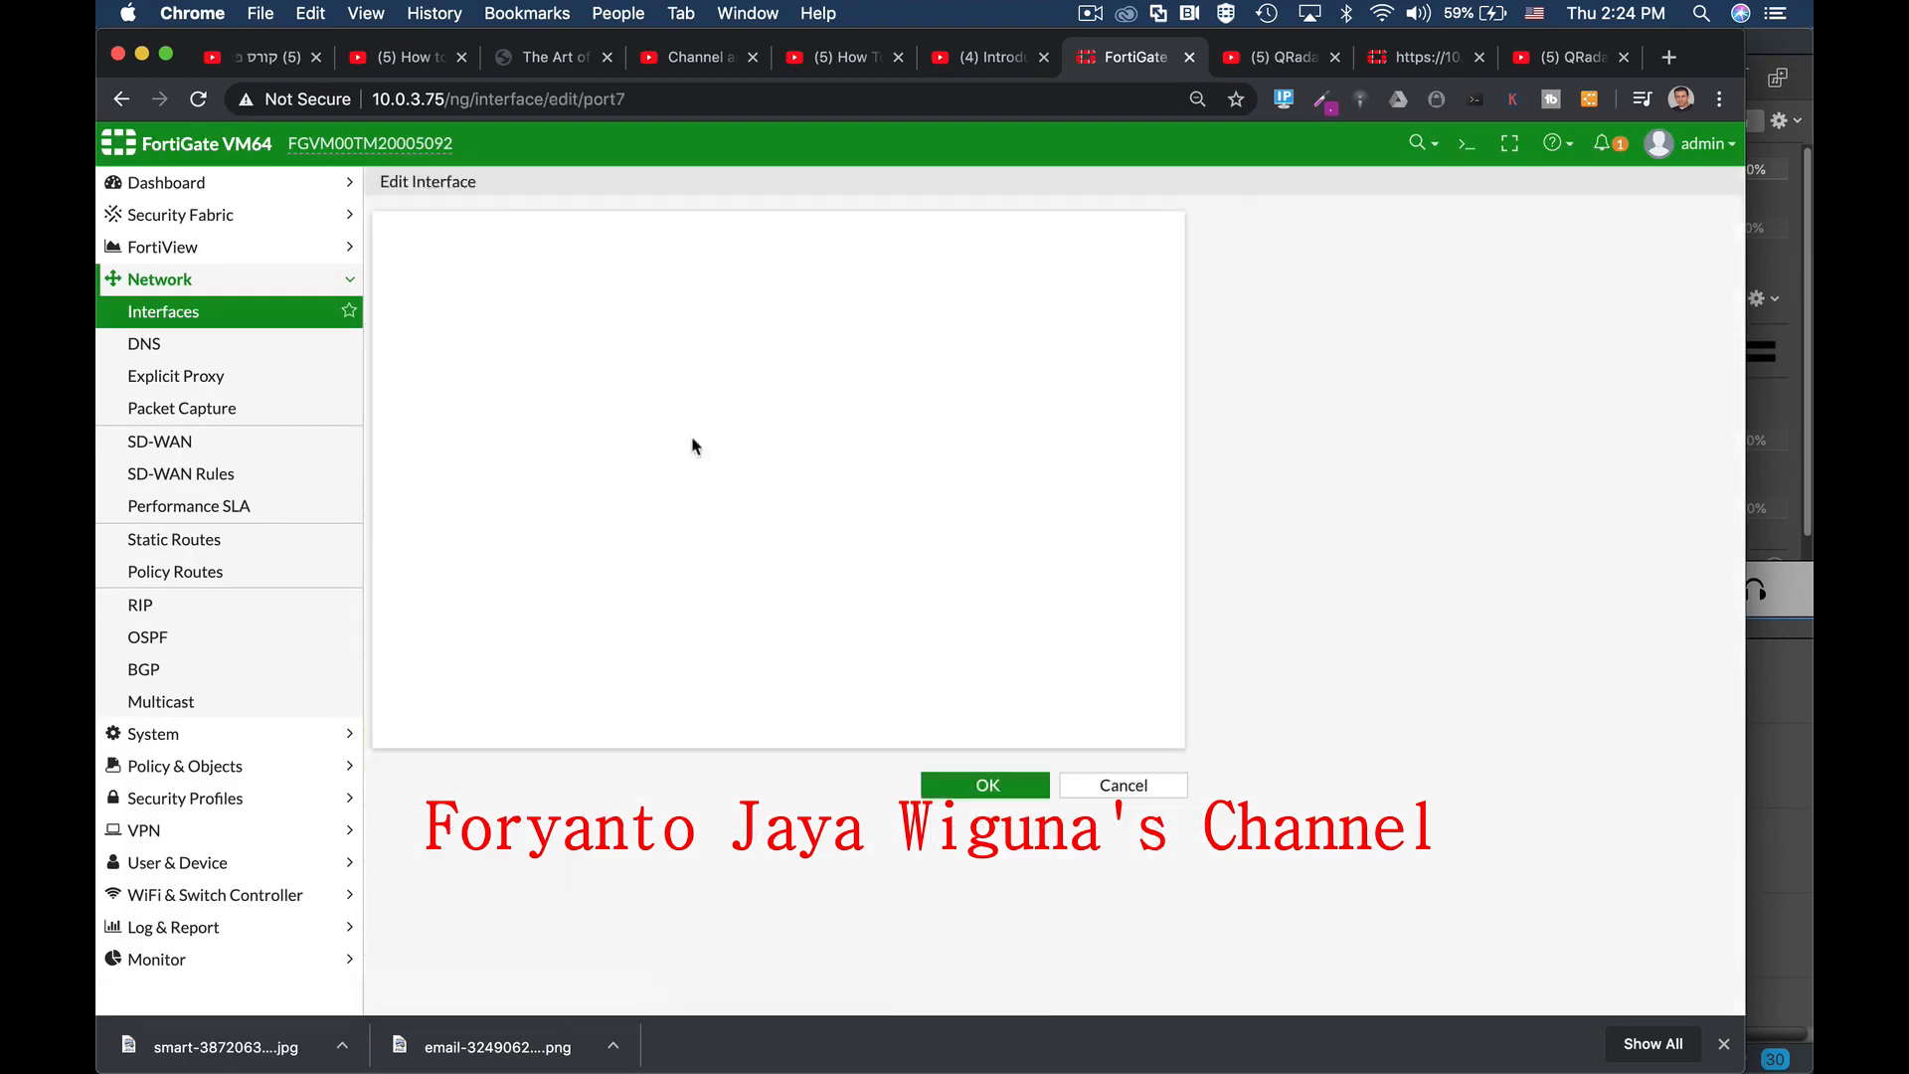
scroll(855, 786, "down", 3)
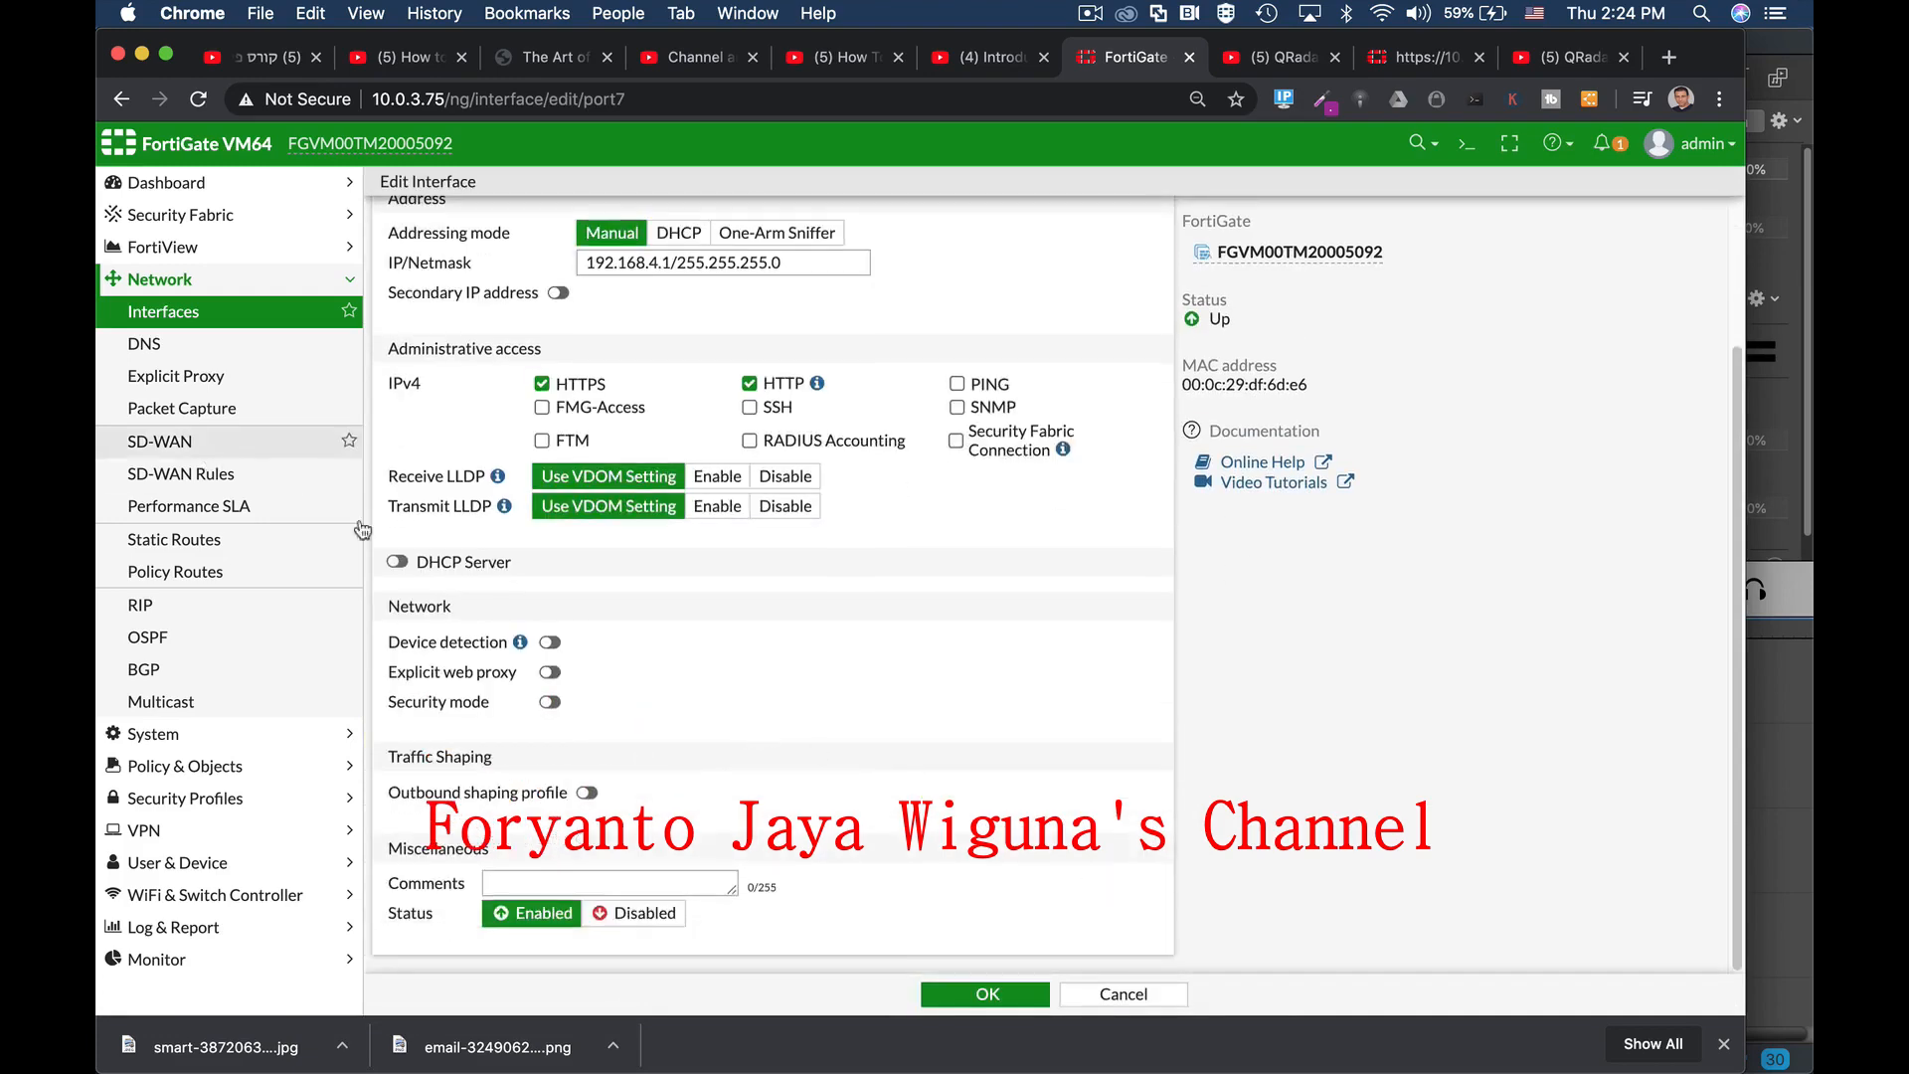
left_click(1123, 994)
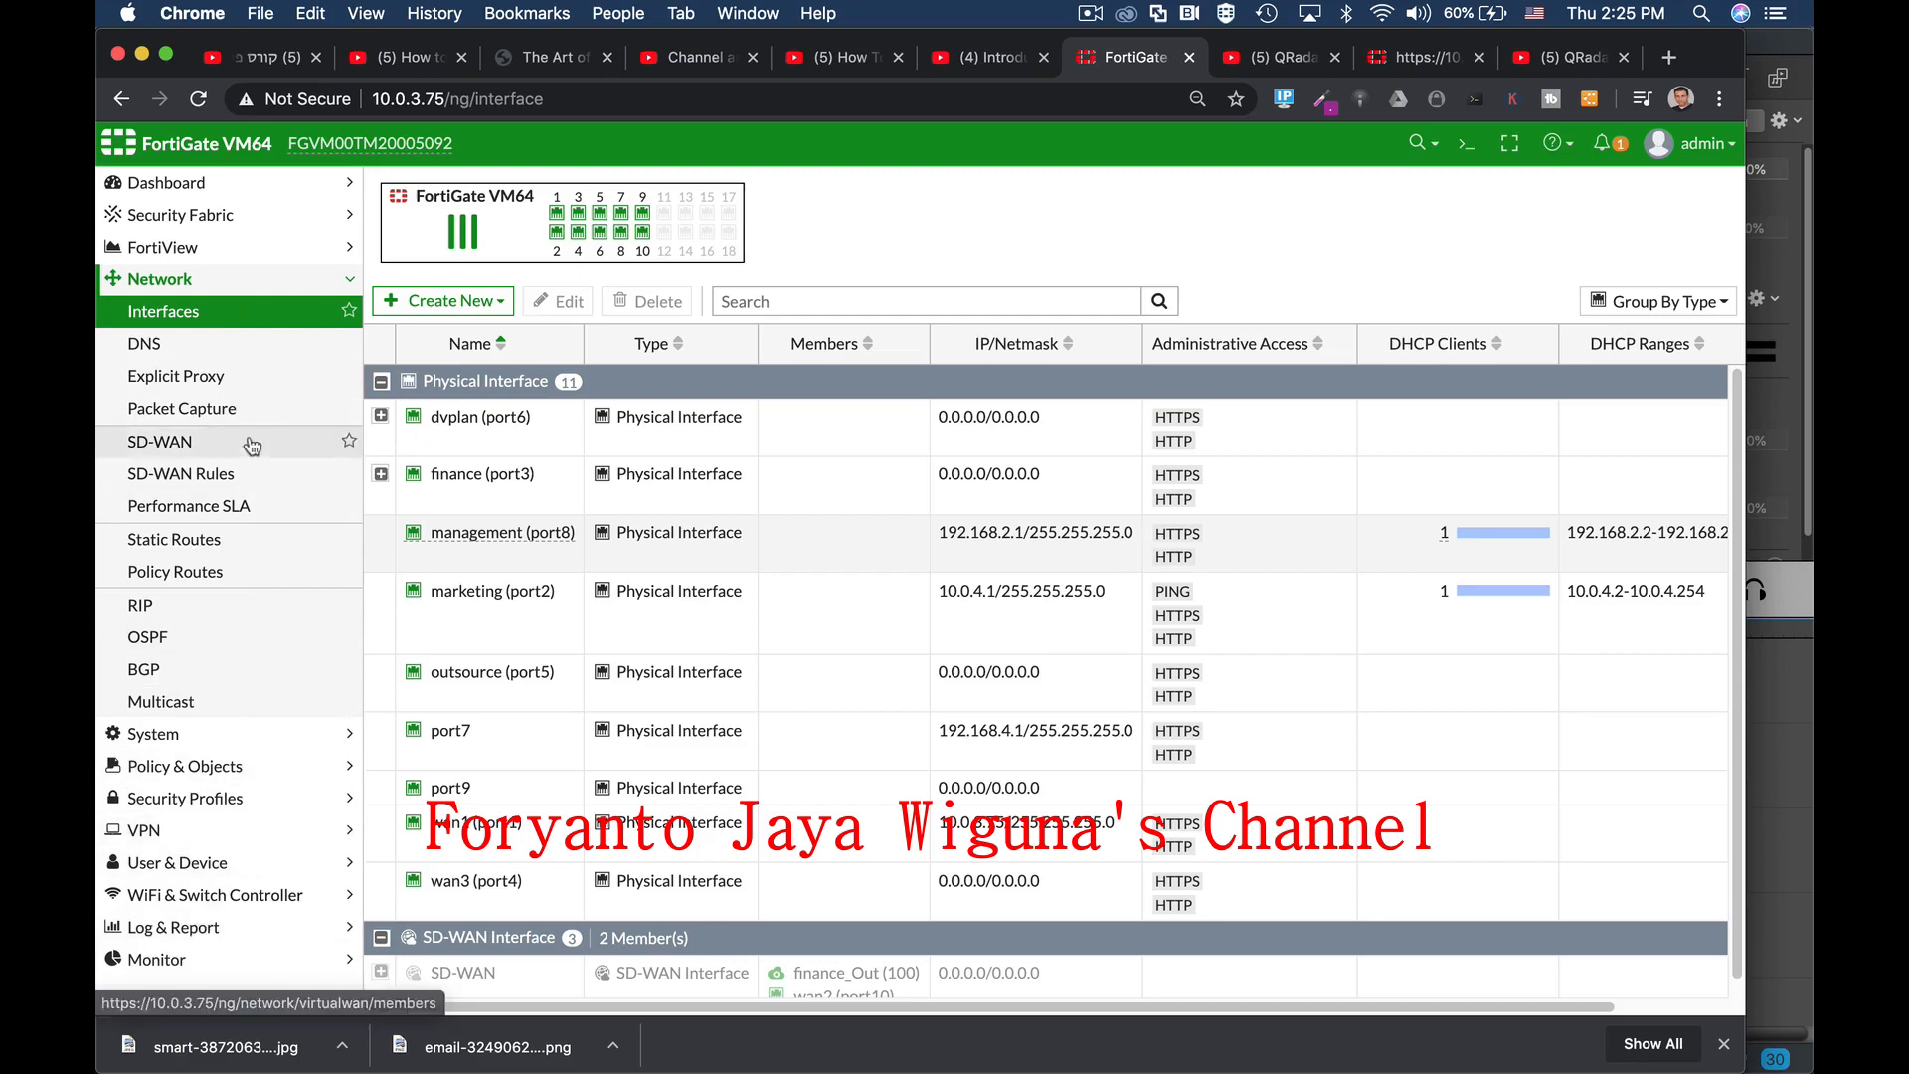
Step: View prof_admin's permissions in Admin Profiles without saving, then open System > Administrators
left_click(162, 736)
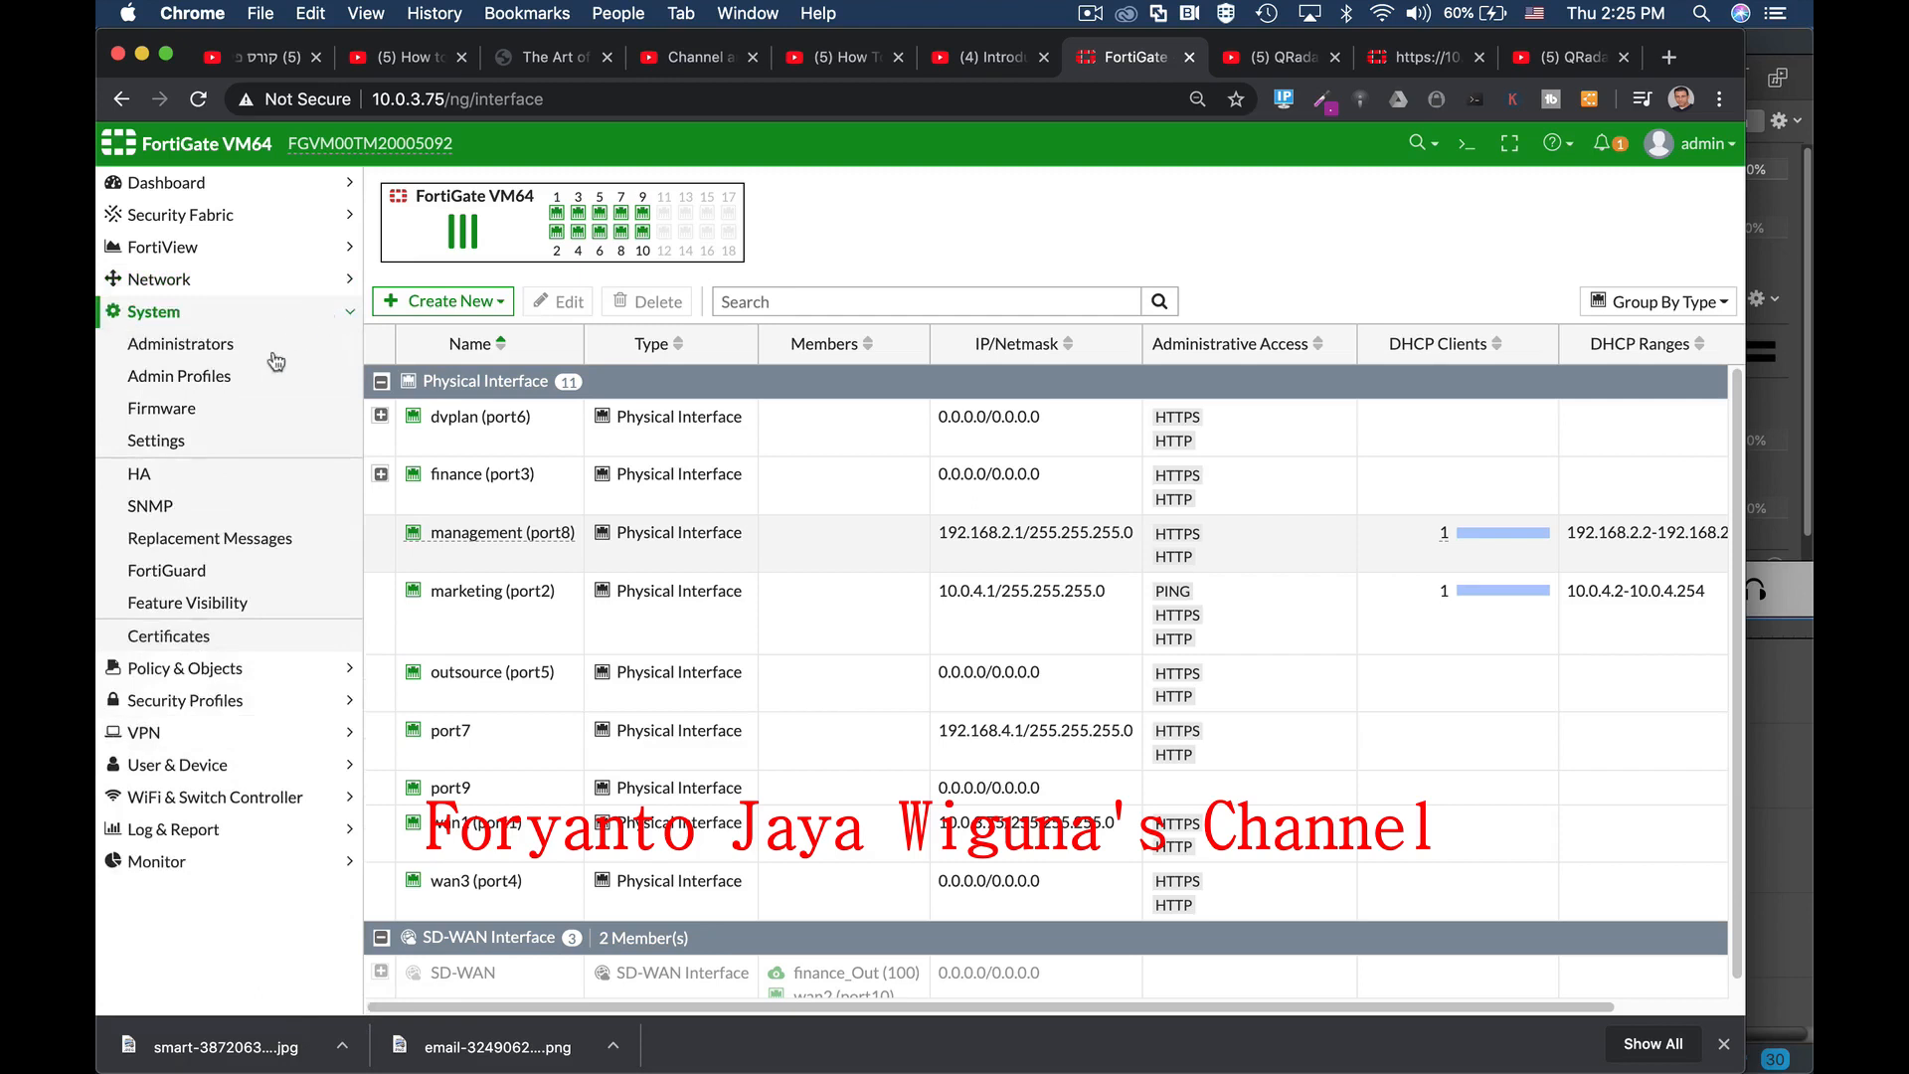
left_click(189, 348)
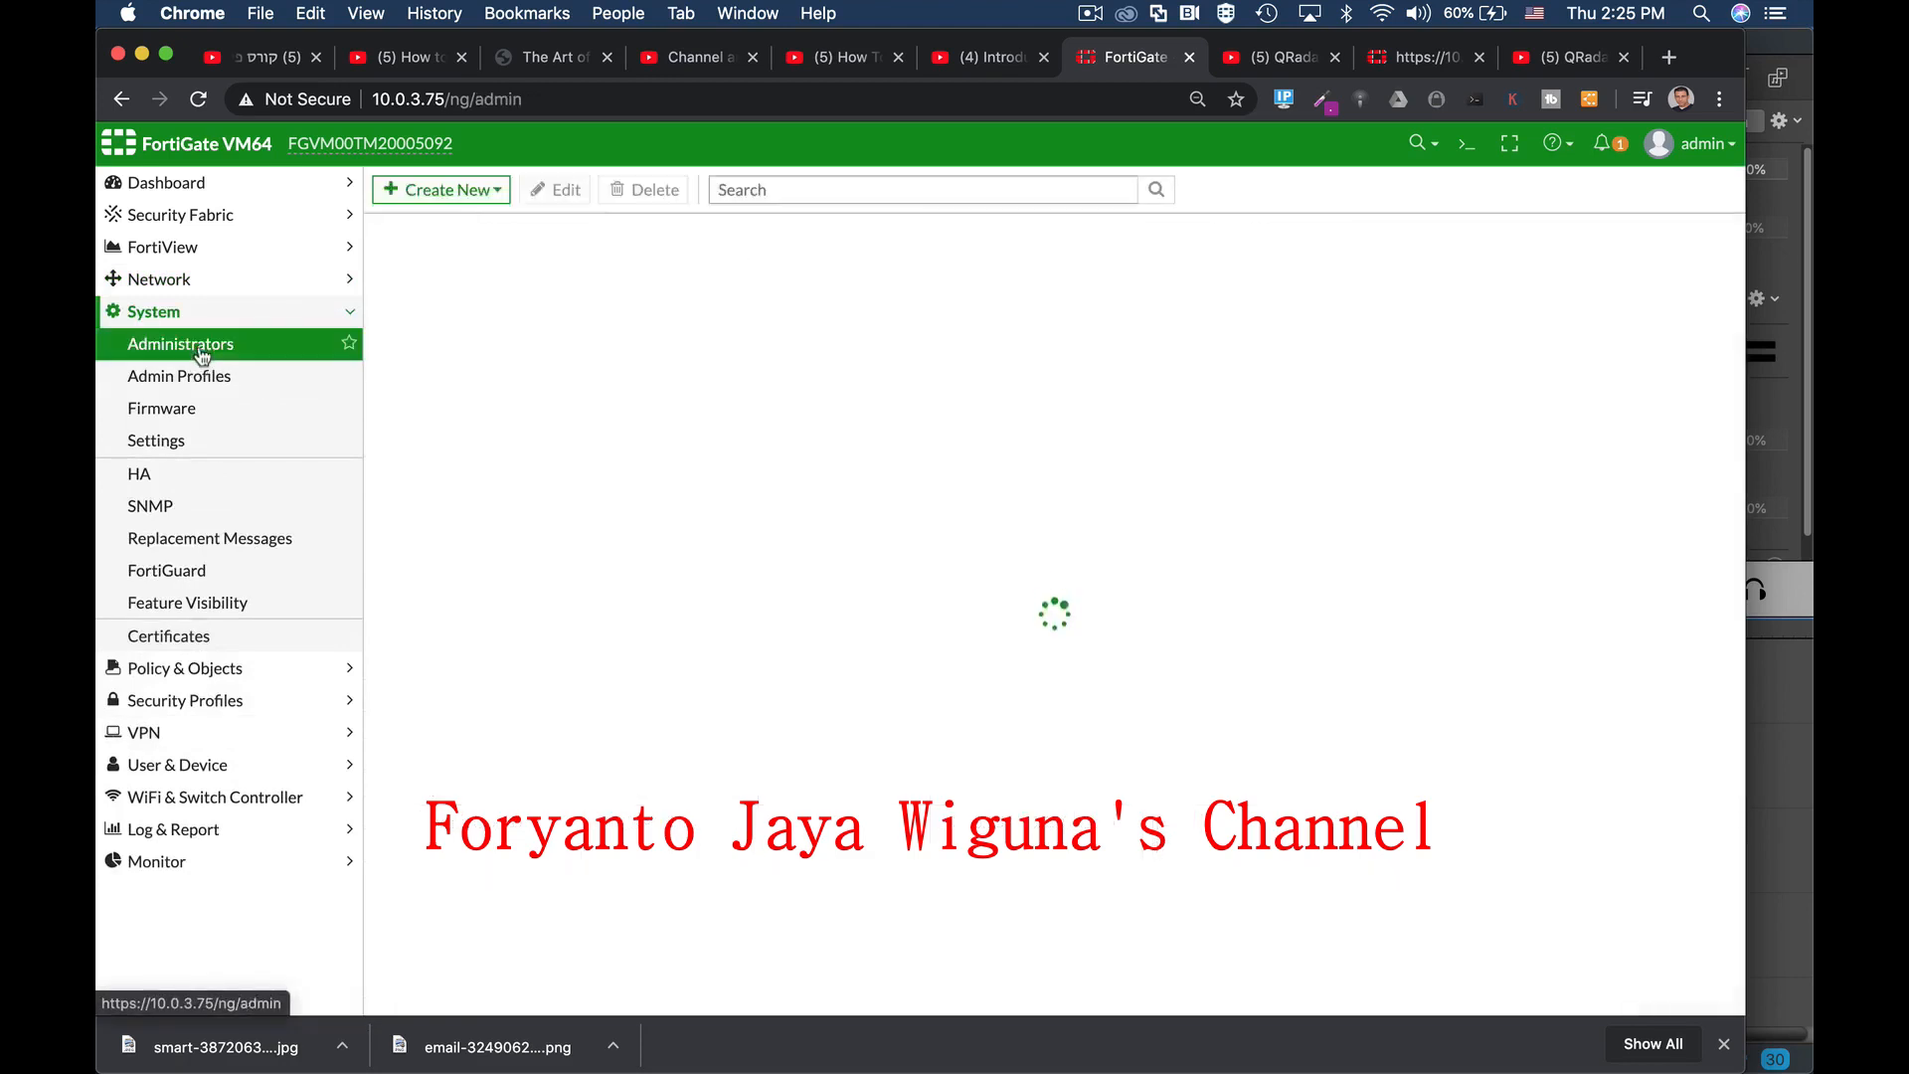
left_click(288, 376)
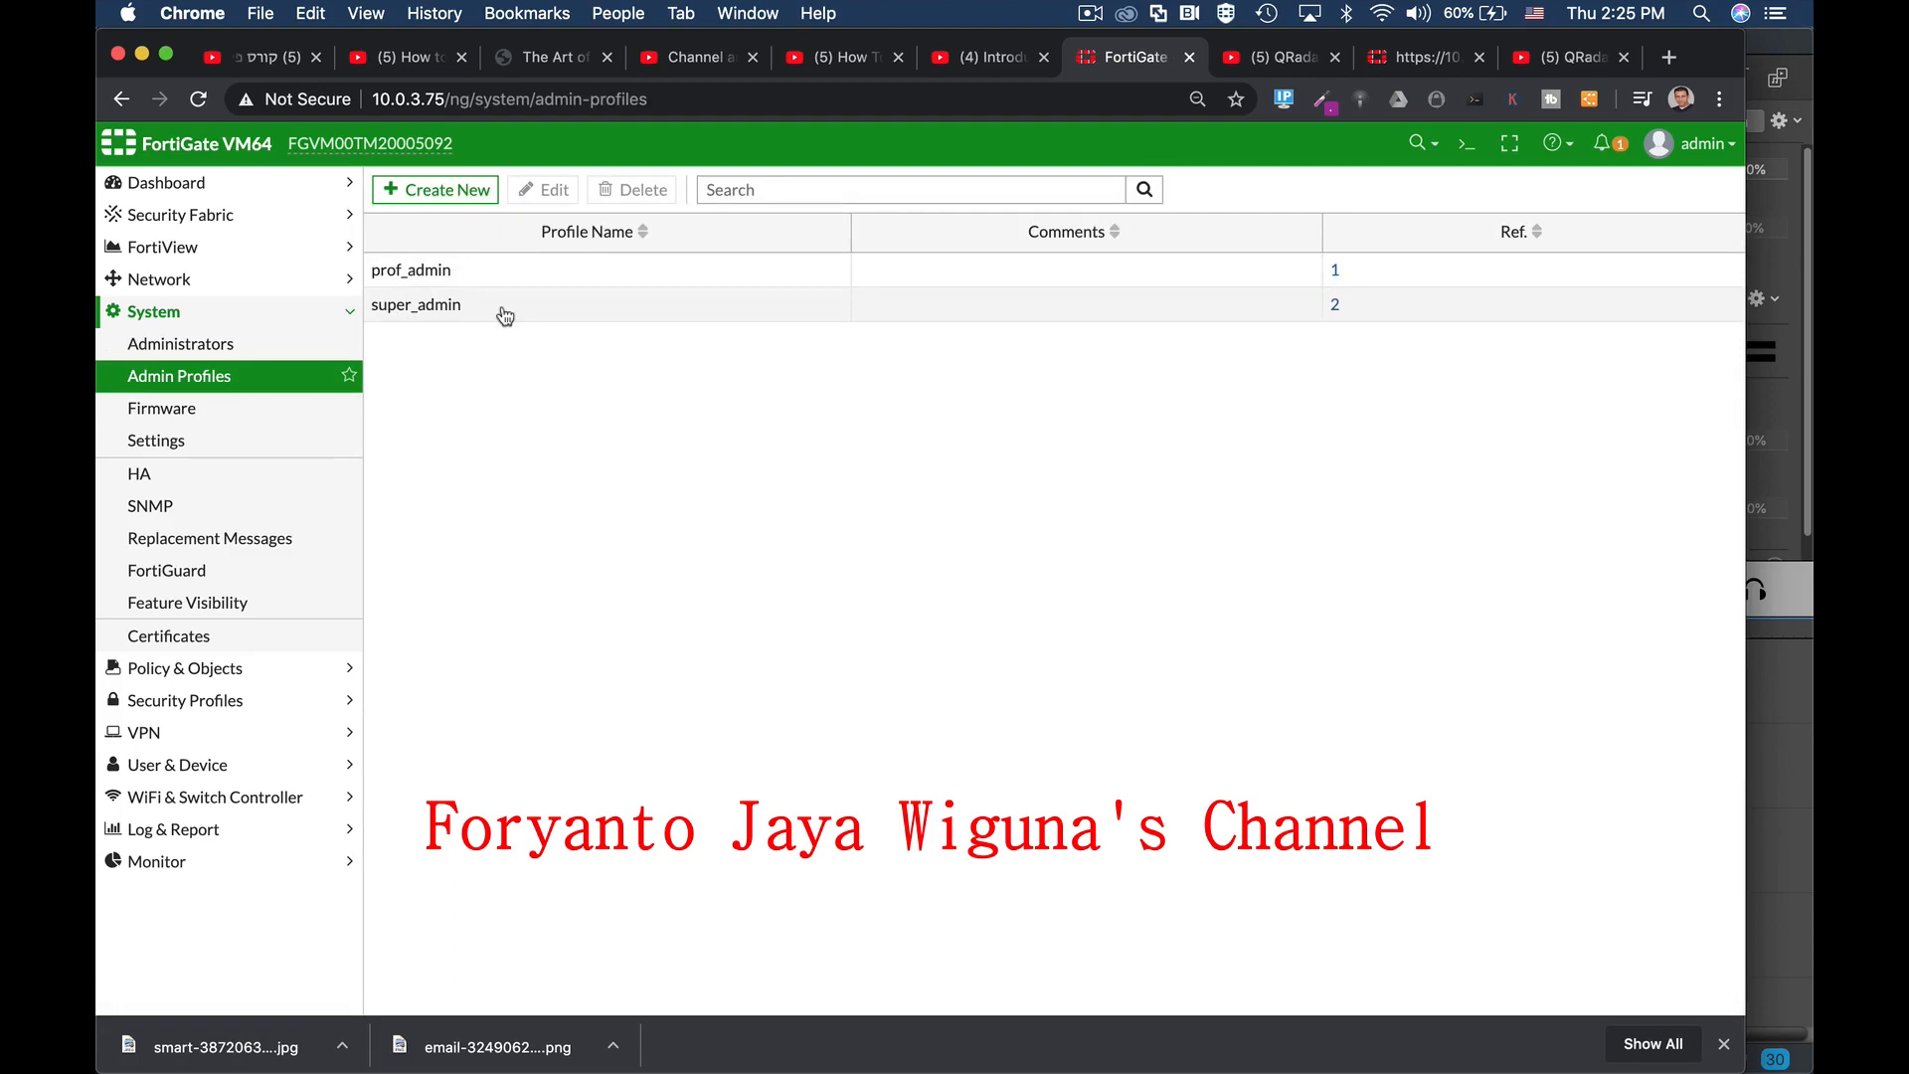
left_click(428, 279)
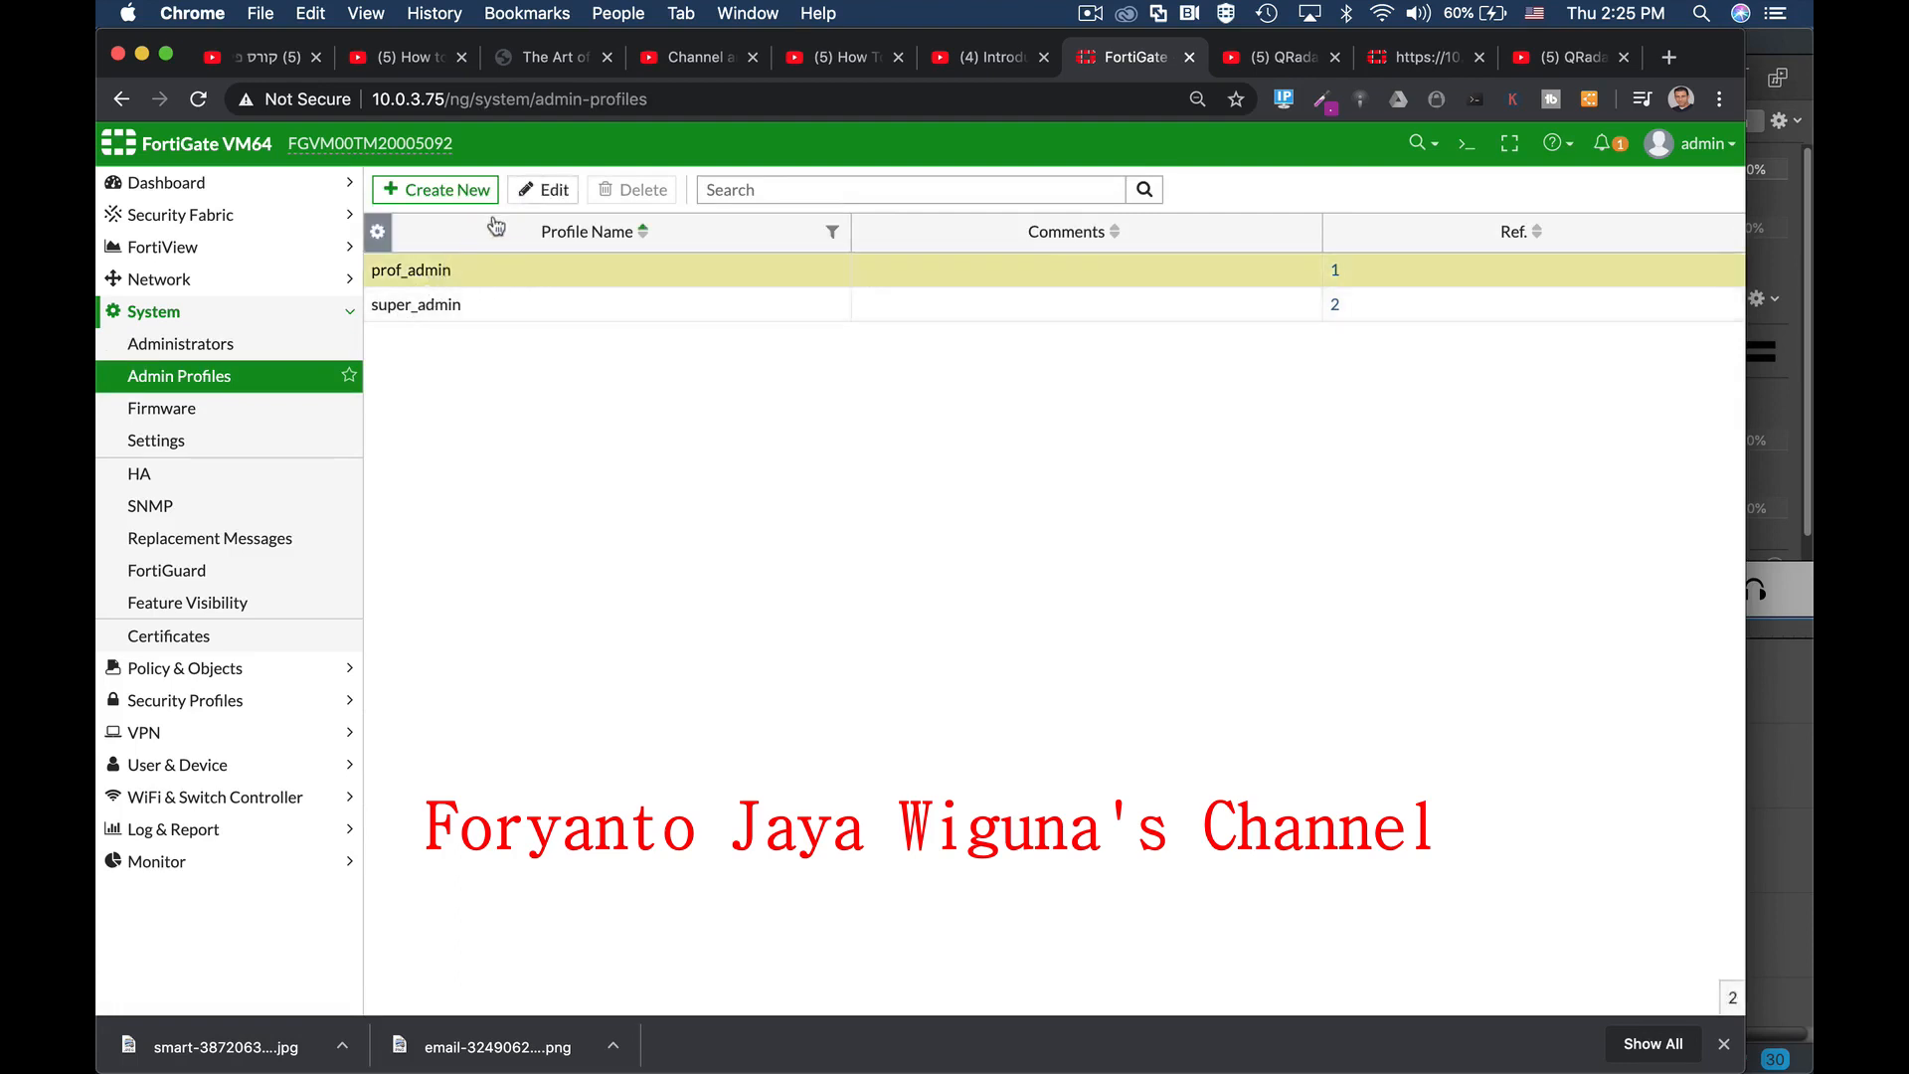
left_click(545, 189)
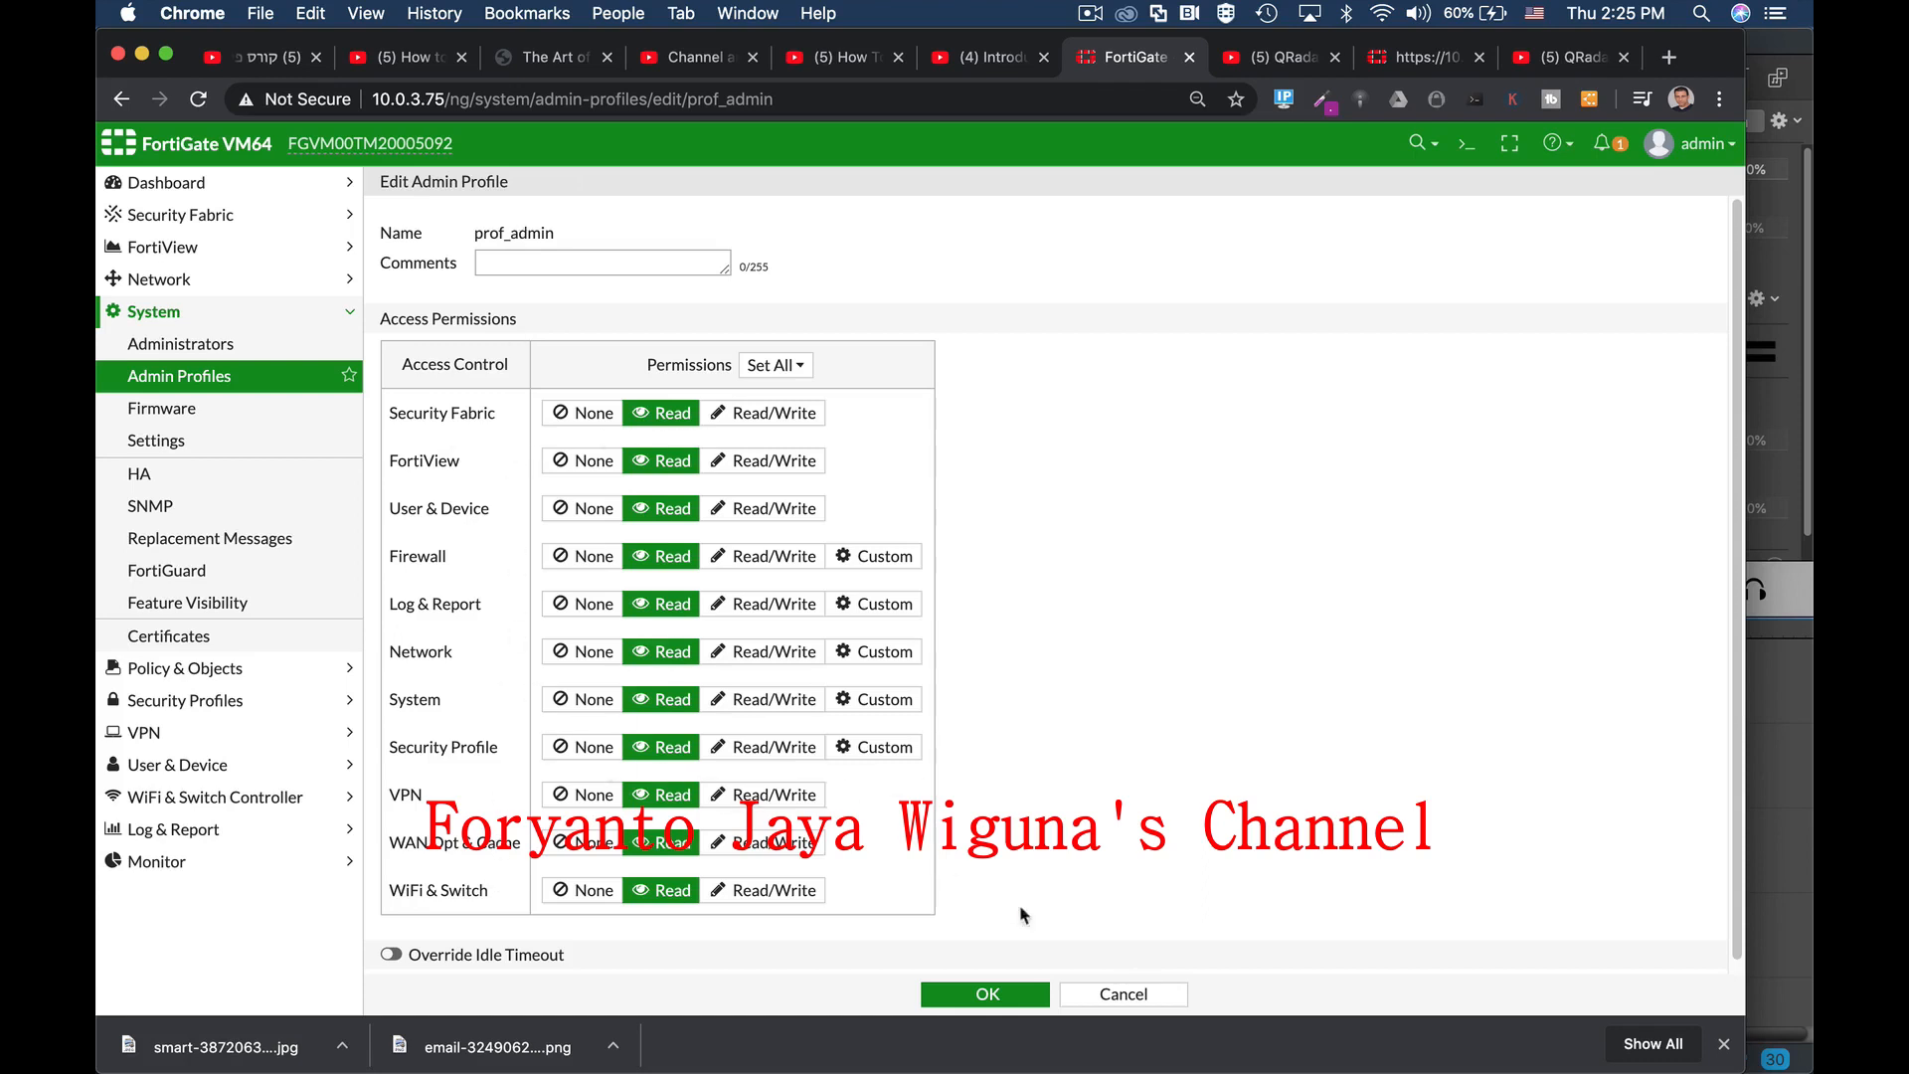
left_click(1124, 995)
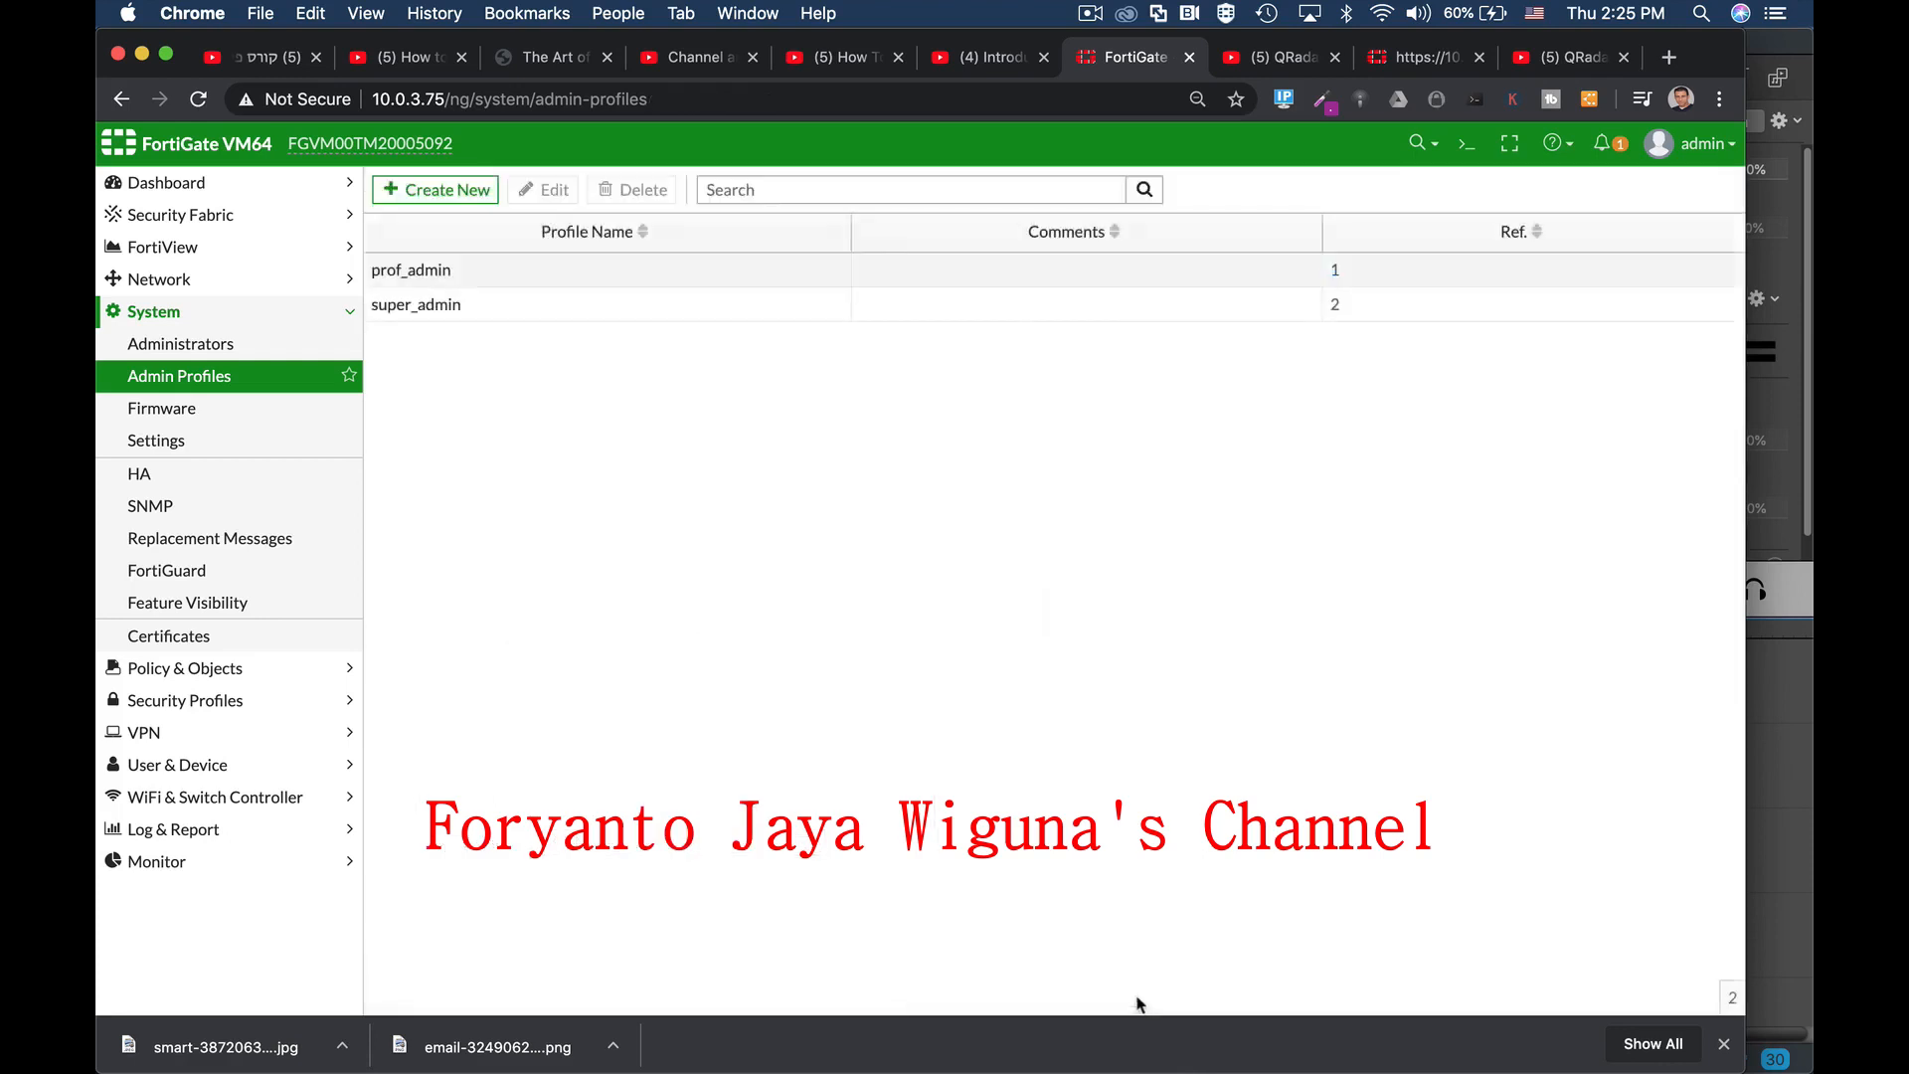
left_click(199, 344)
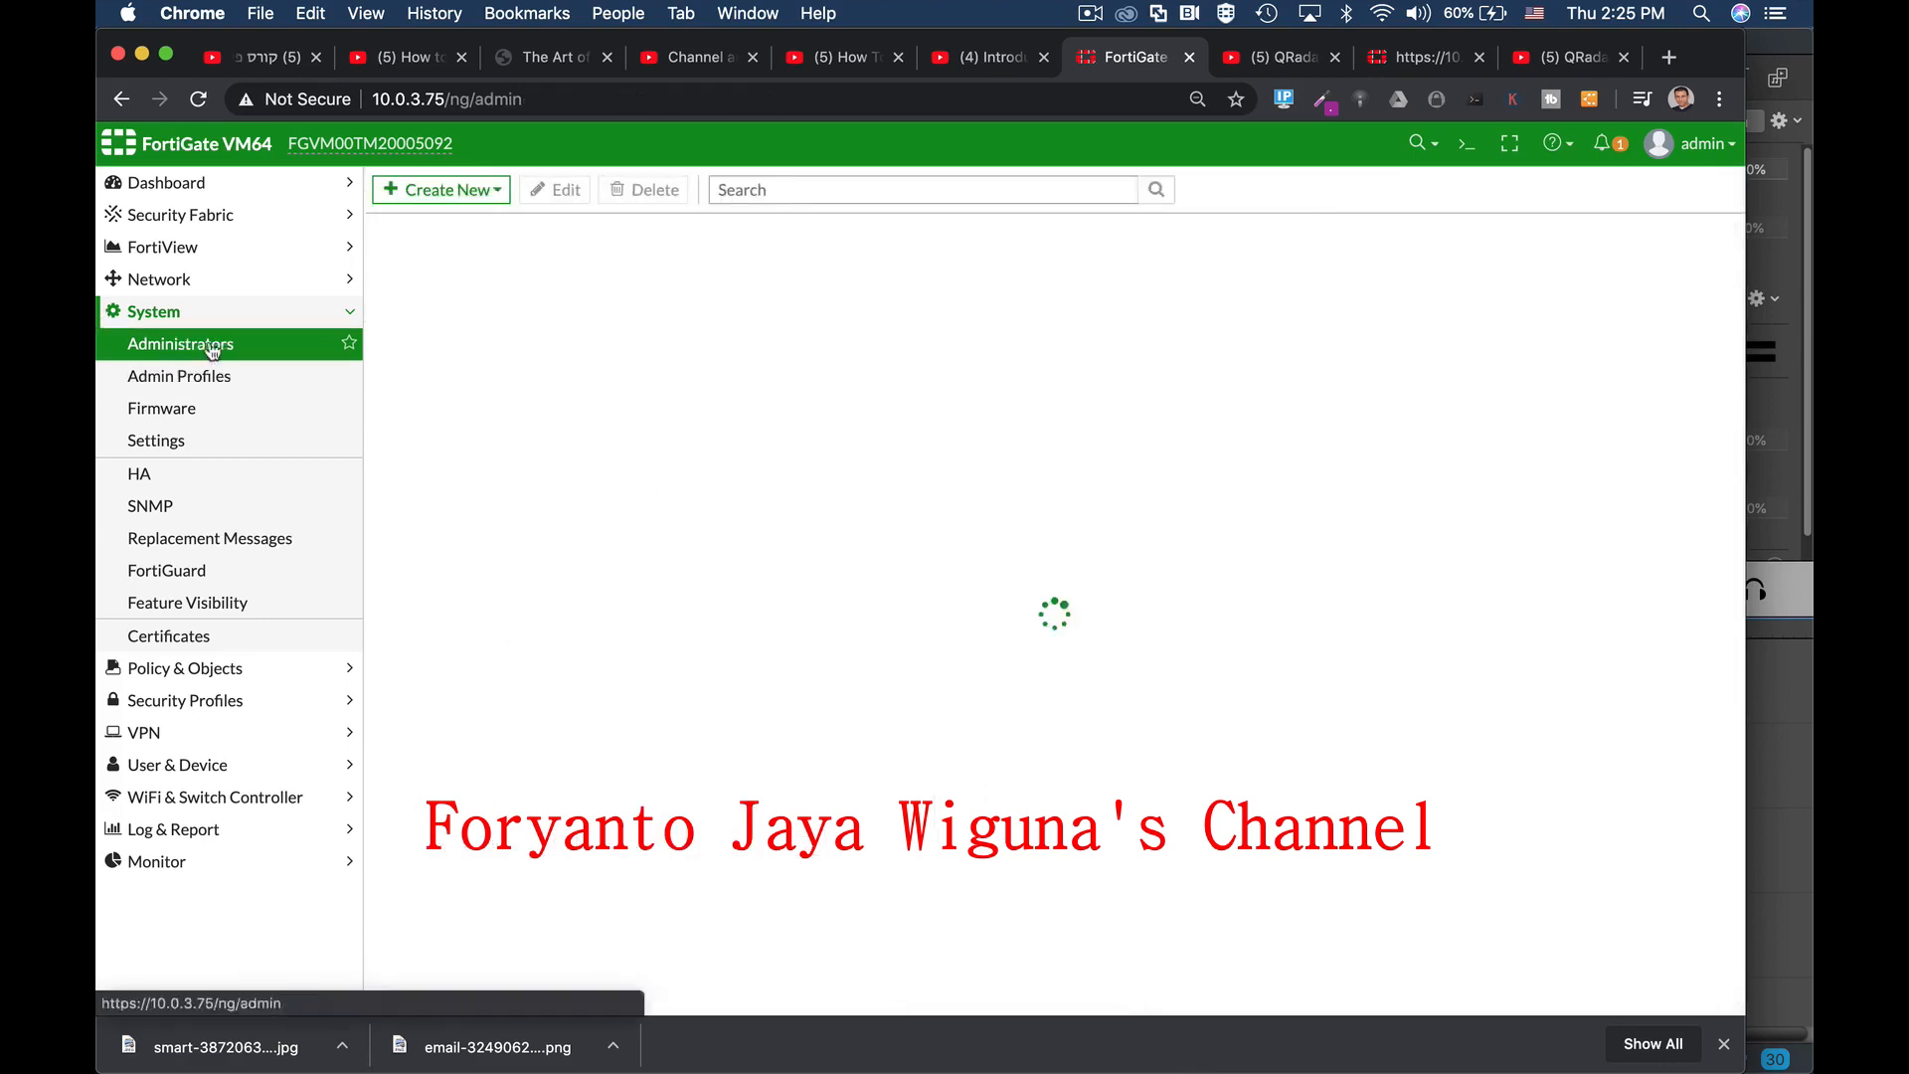
Step: In the CLI console, abort the pending port1 edit without saving
left_click(1466, 143)
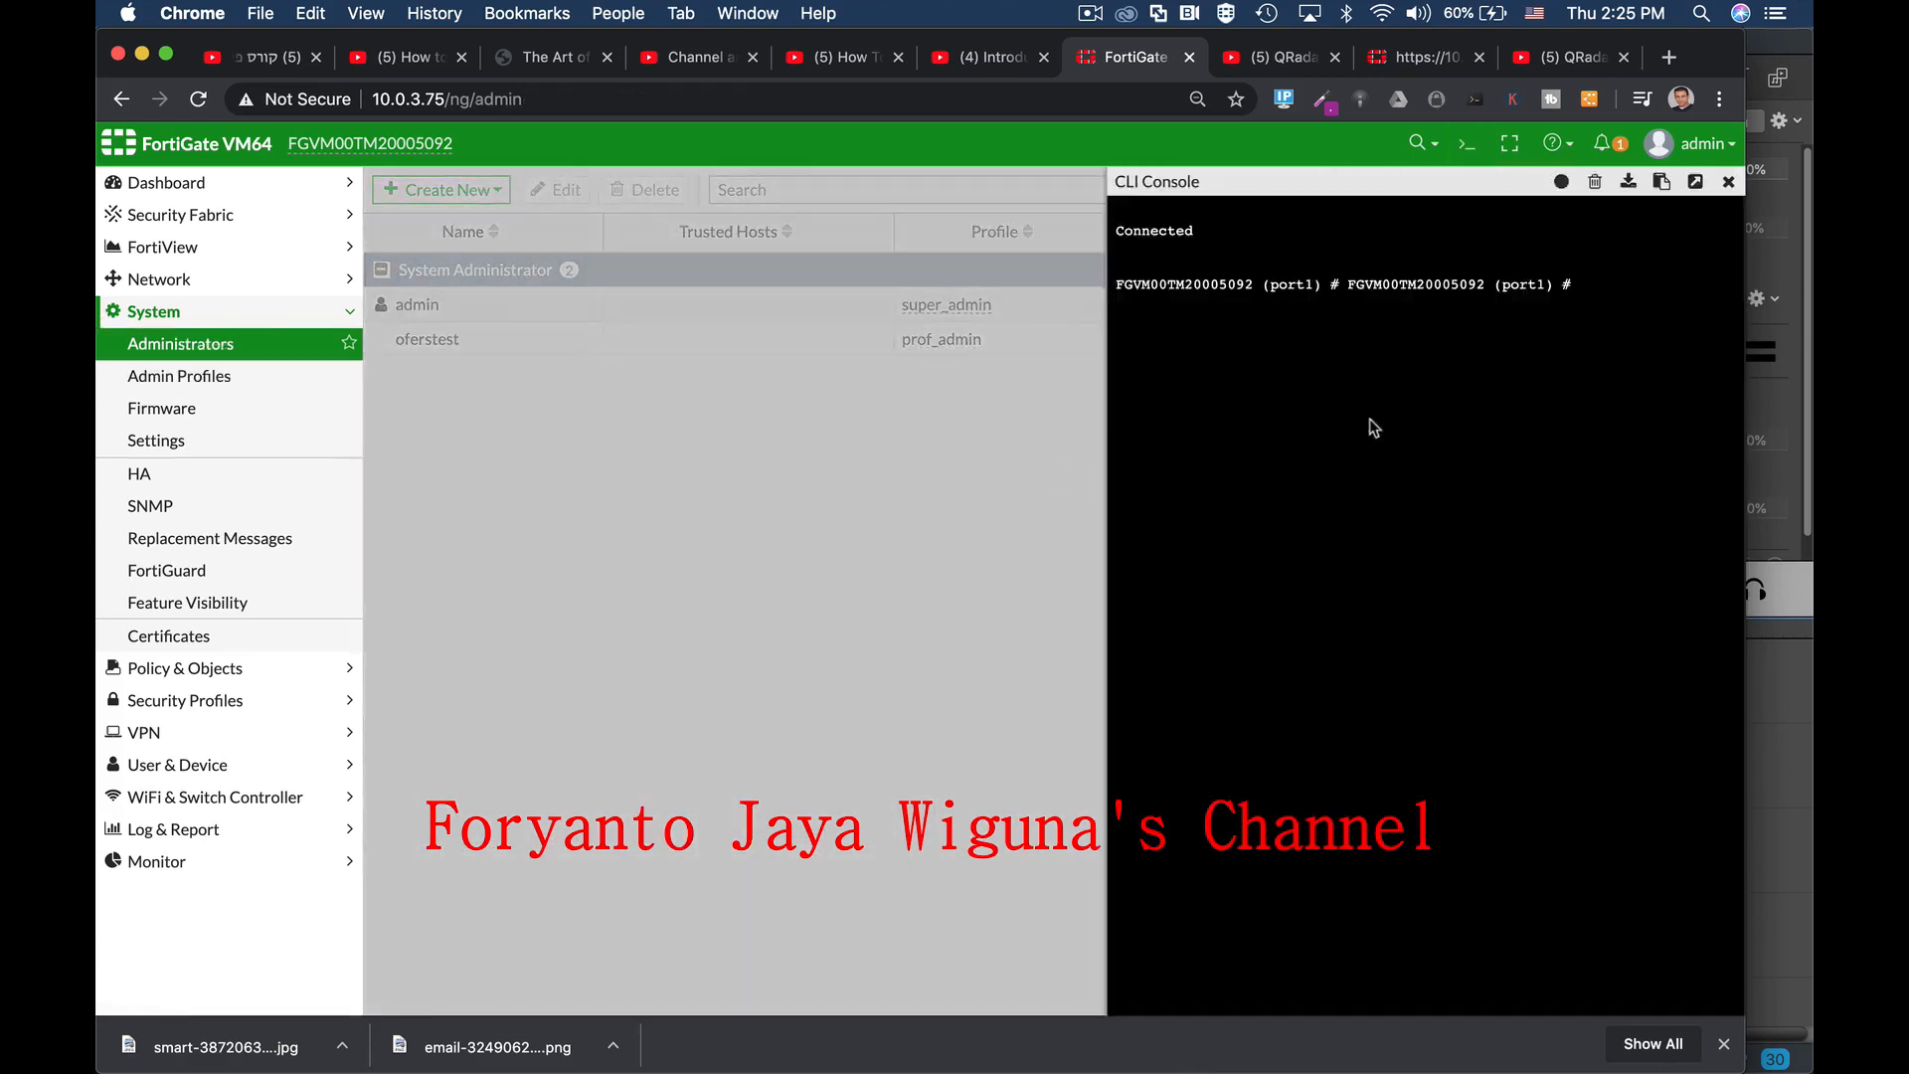
type("abort")
key("Return")
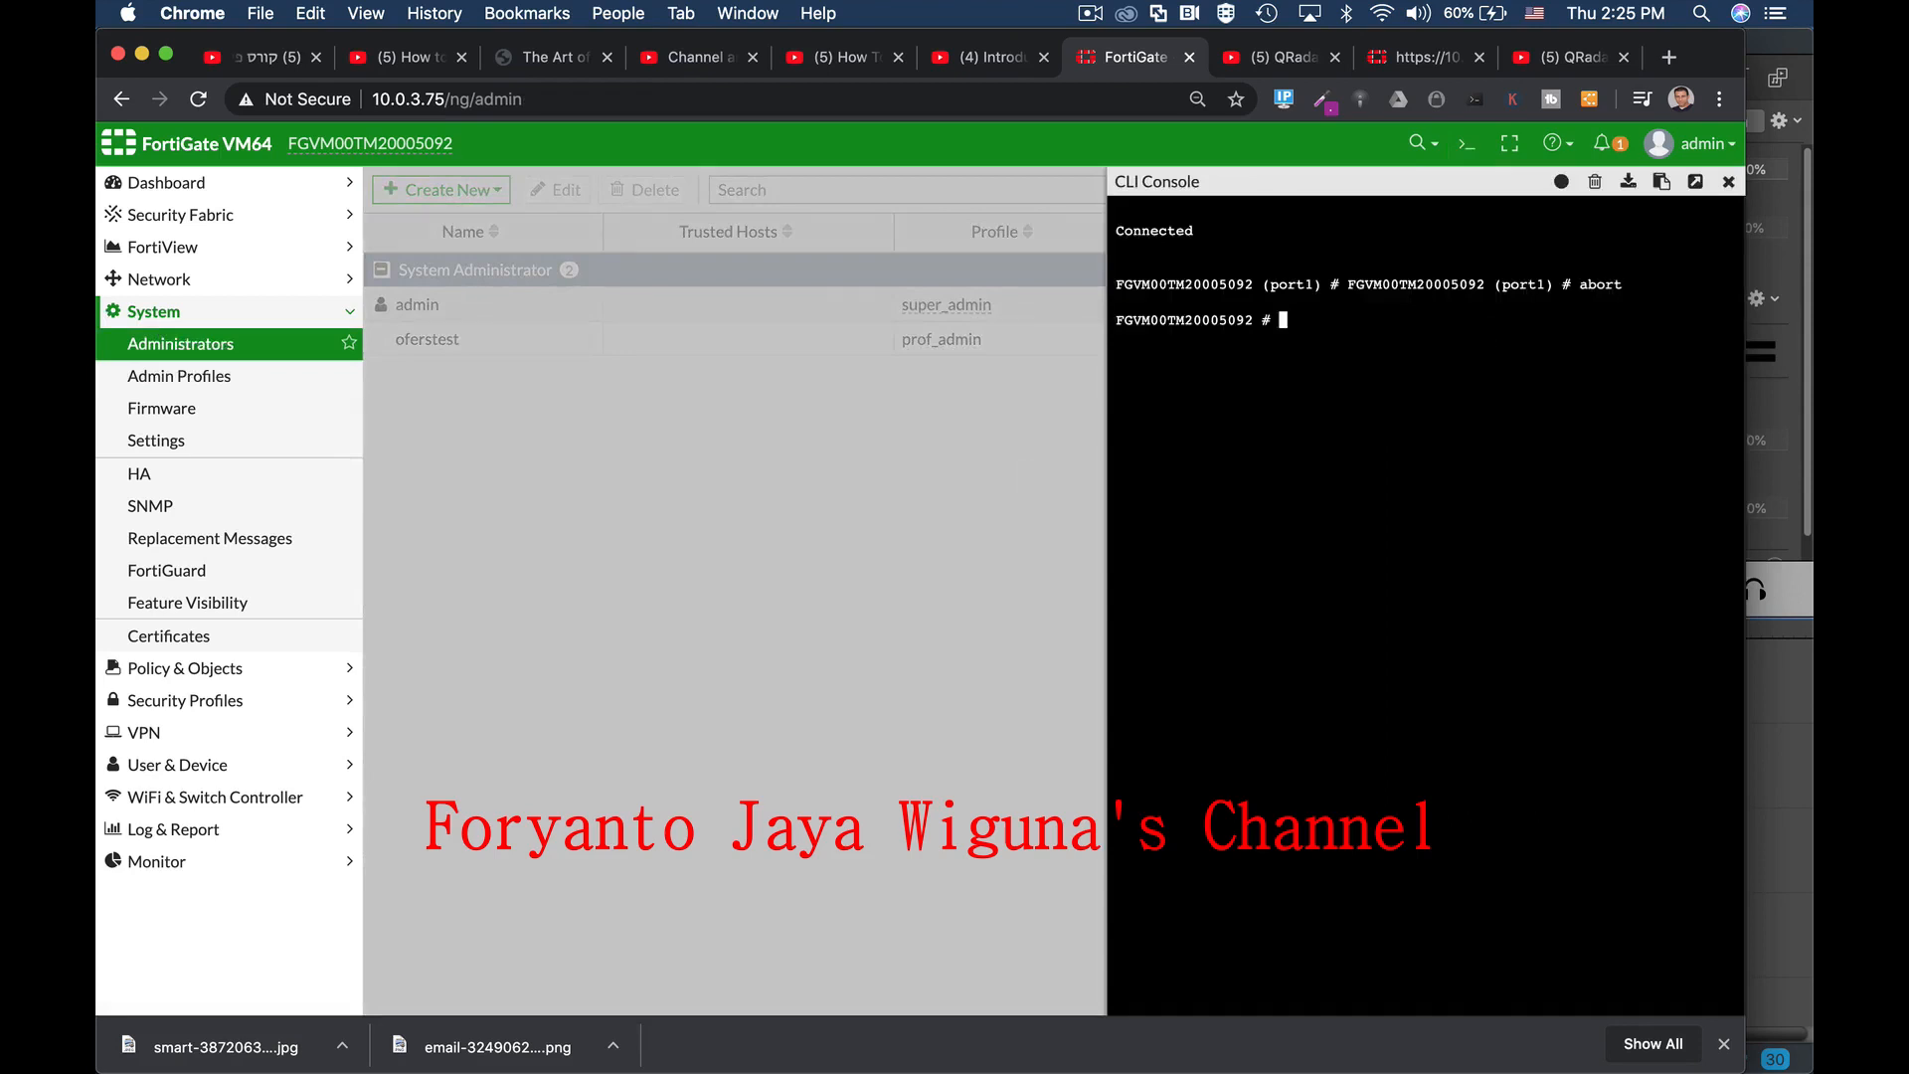
Step: Enter config system admin and edit the admin account
type("confi")
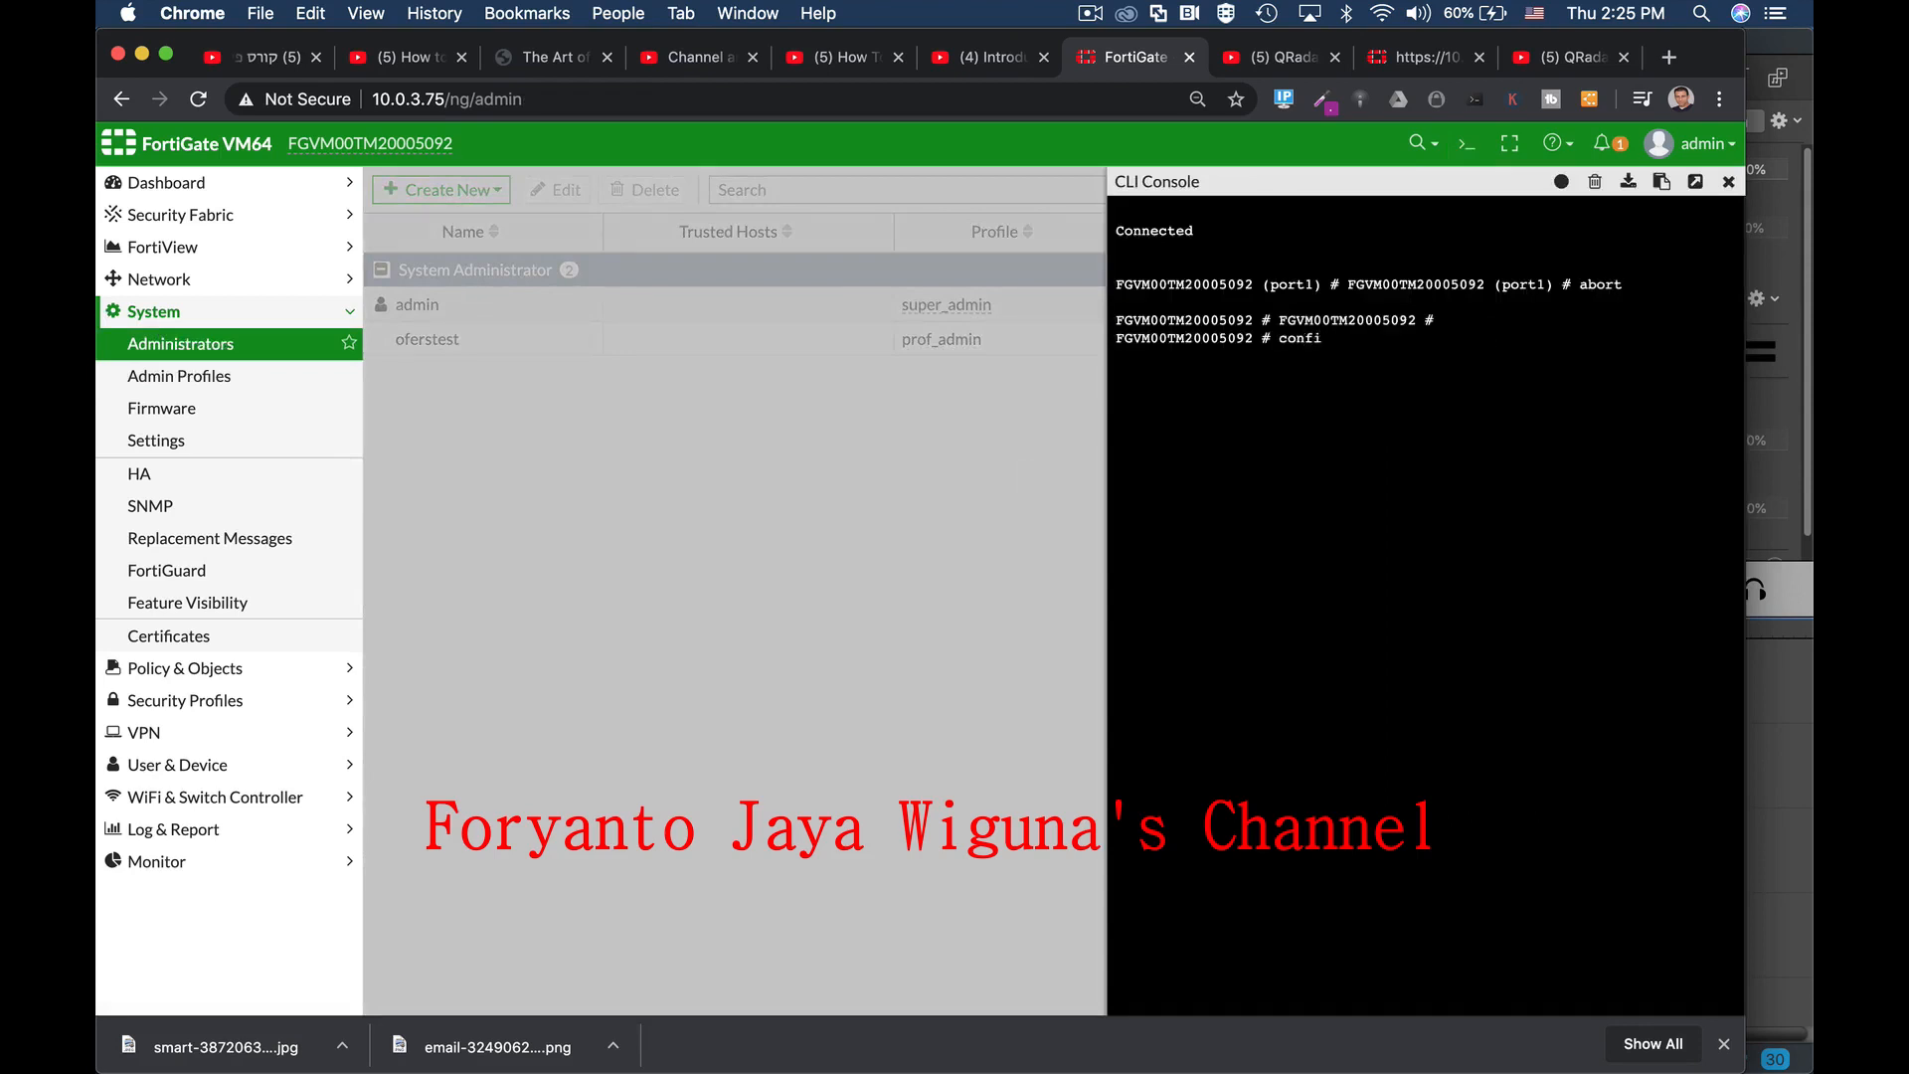
type("g sy")
key("Tab")
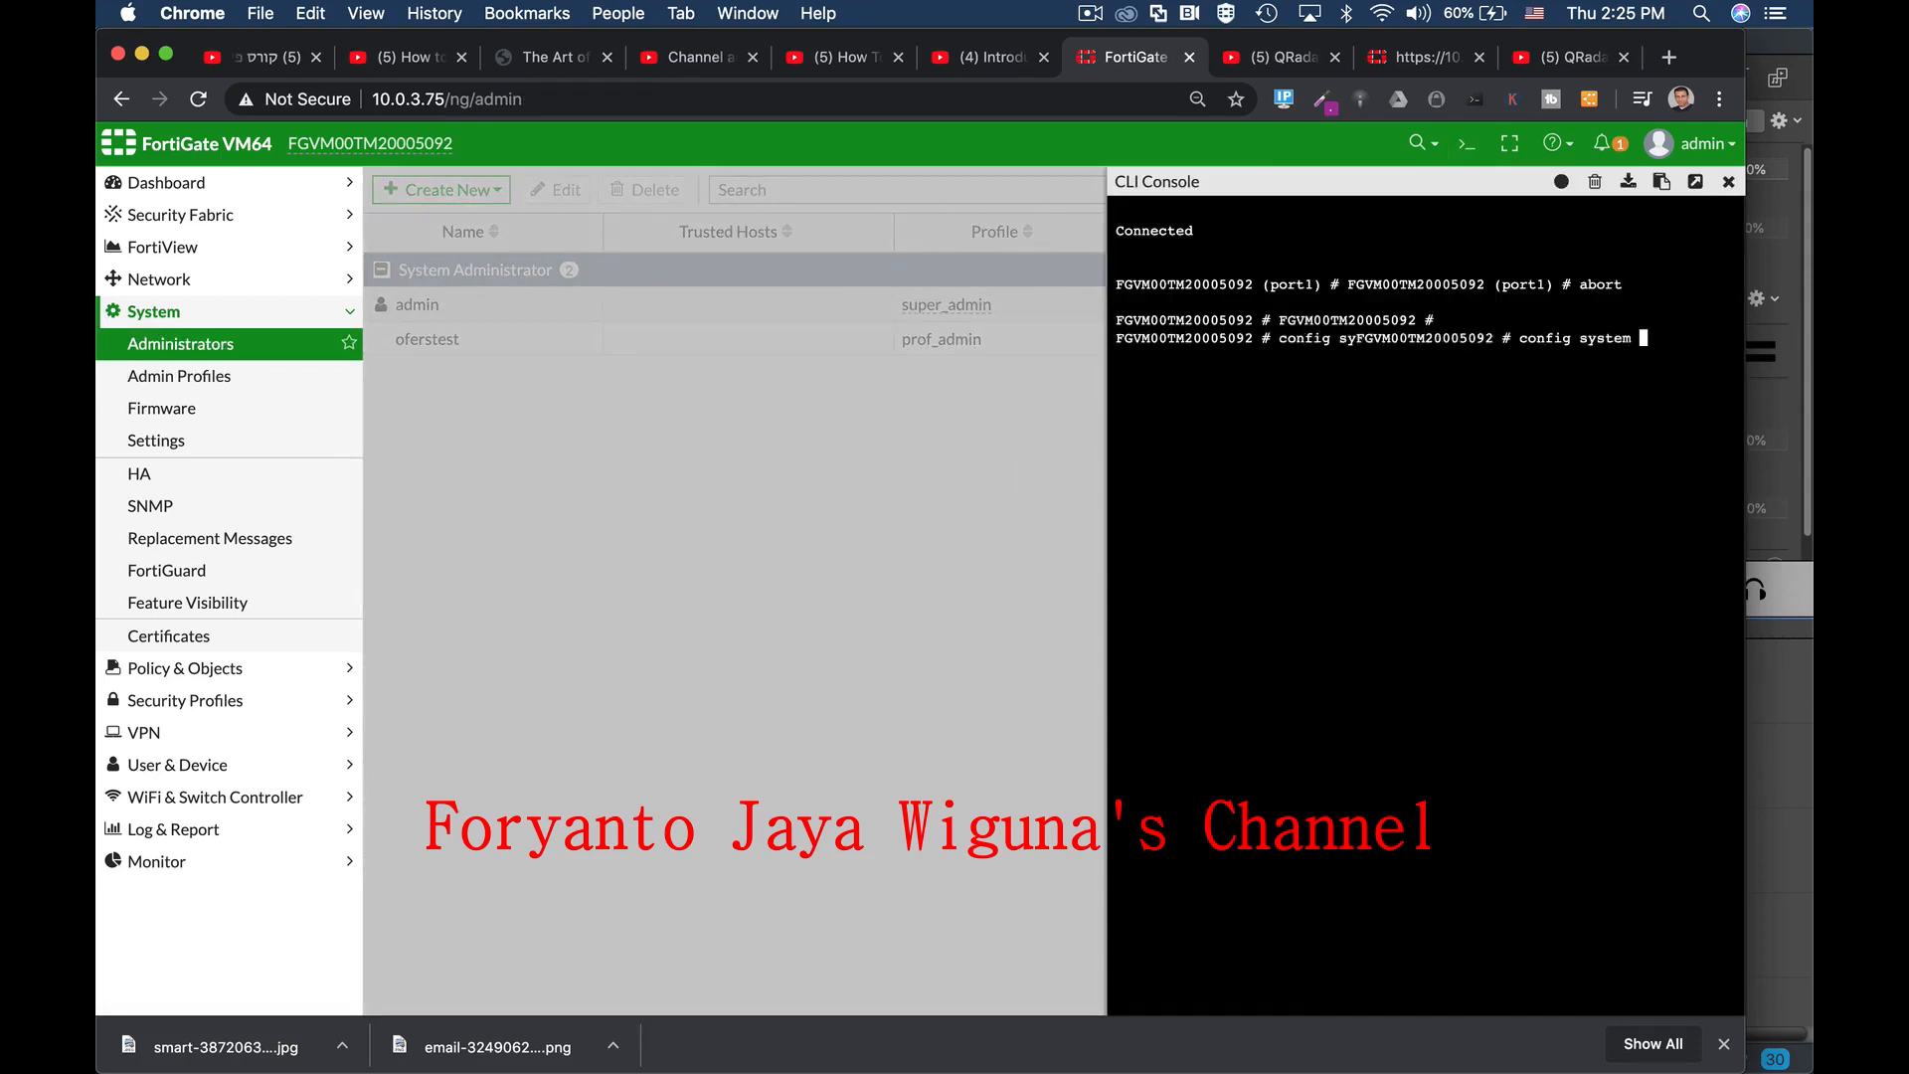
type("ad")
key("Return")
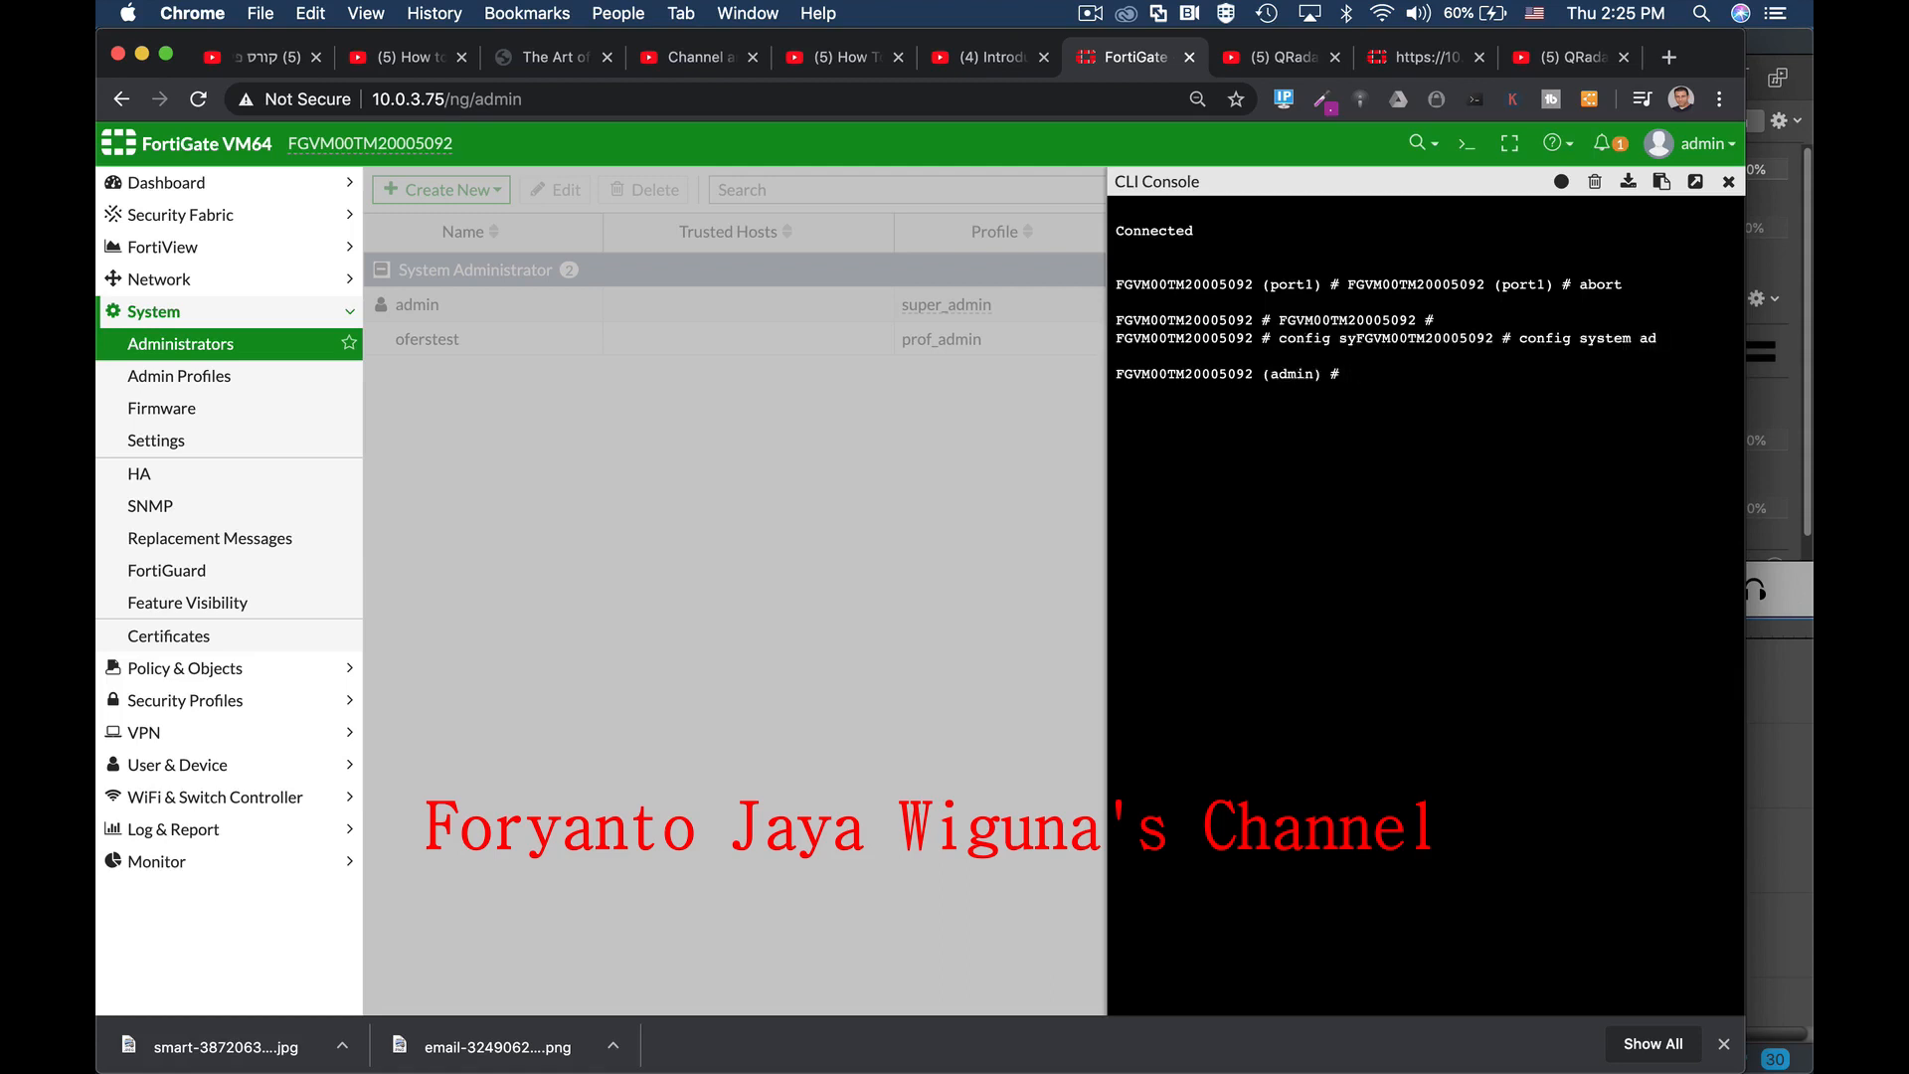
type("edit ")
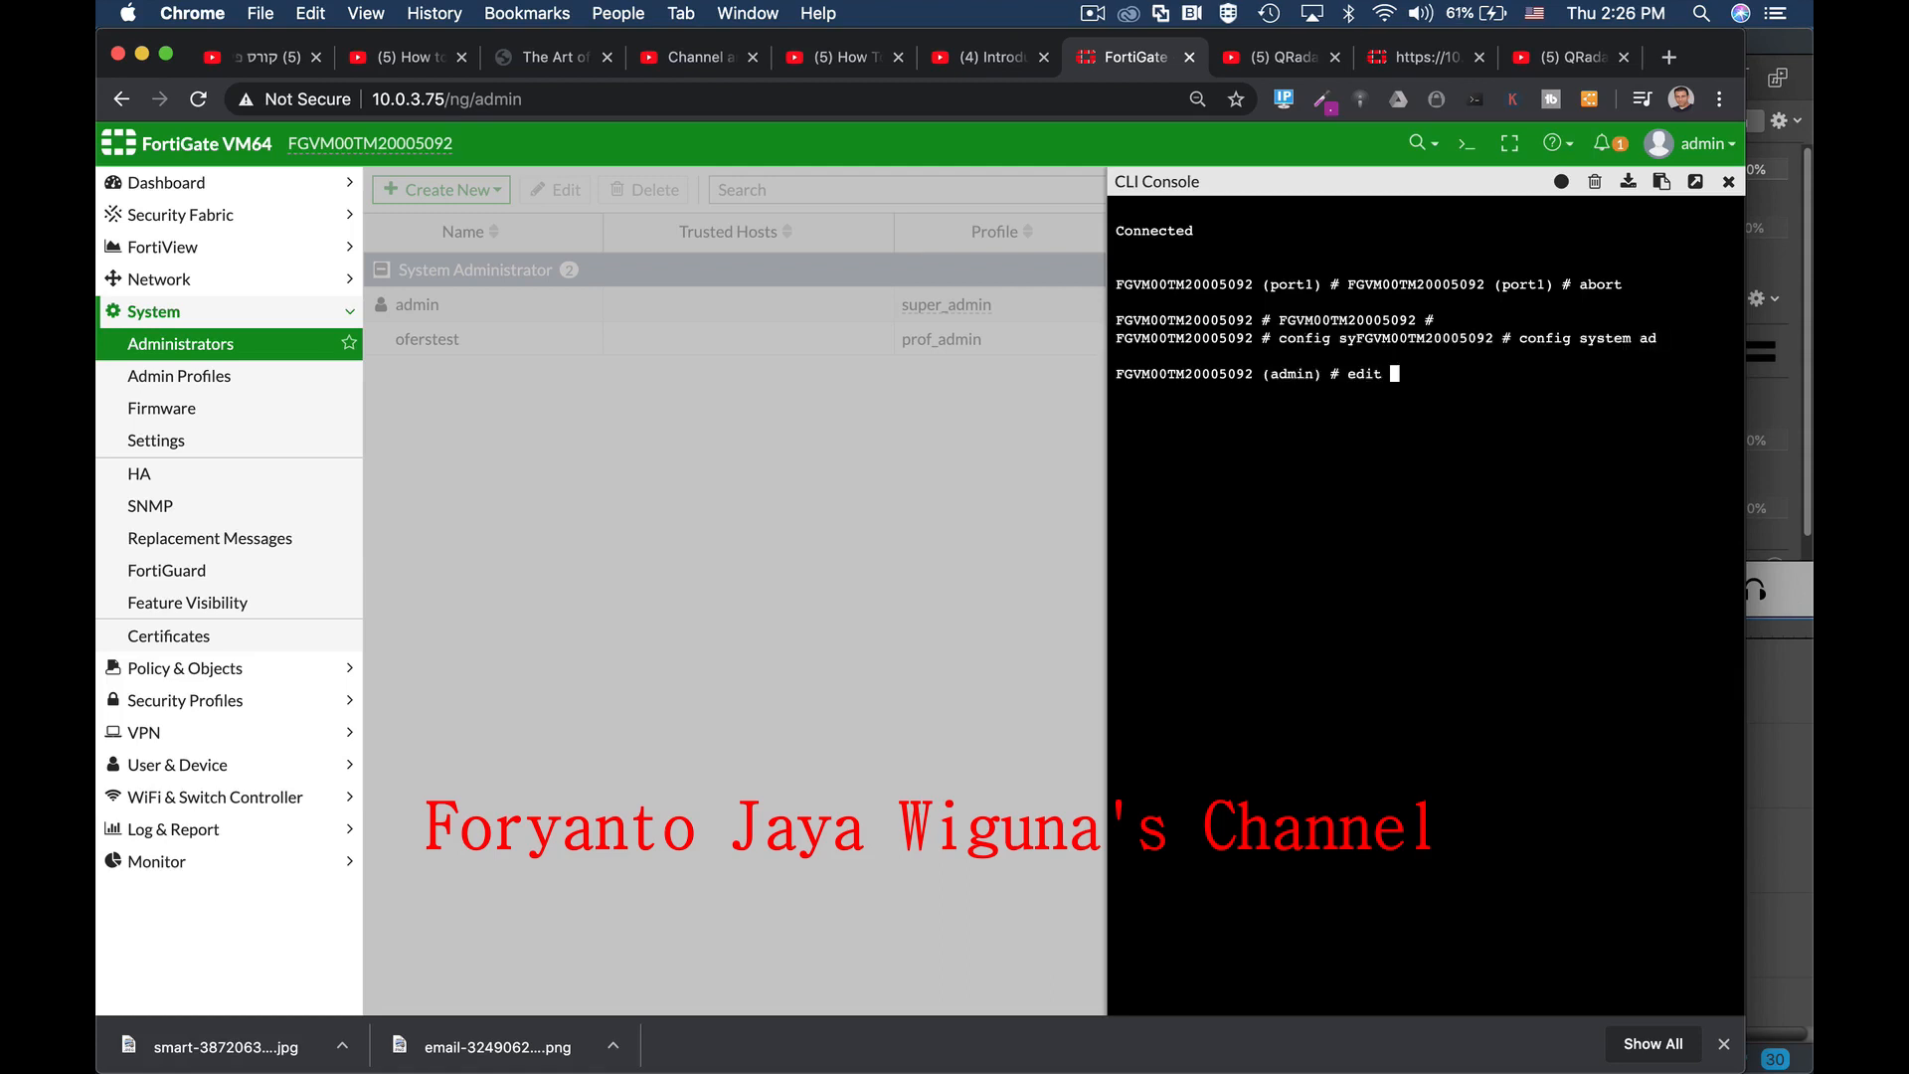
type("admin")
key("Tab")
key("Tab")
key("Tab")
key("Tab")
key("Return")
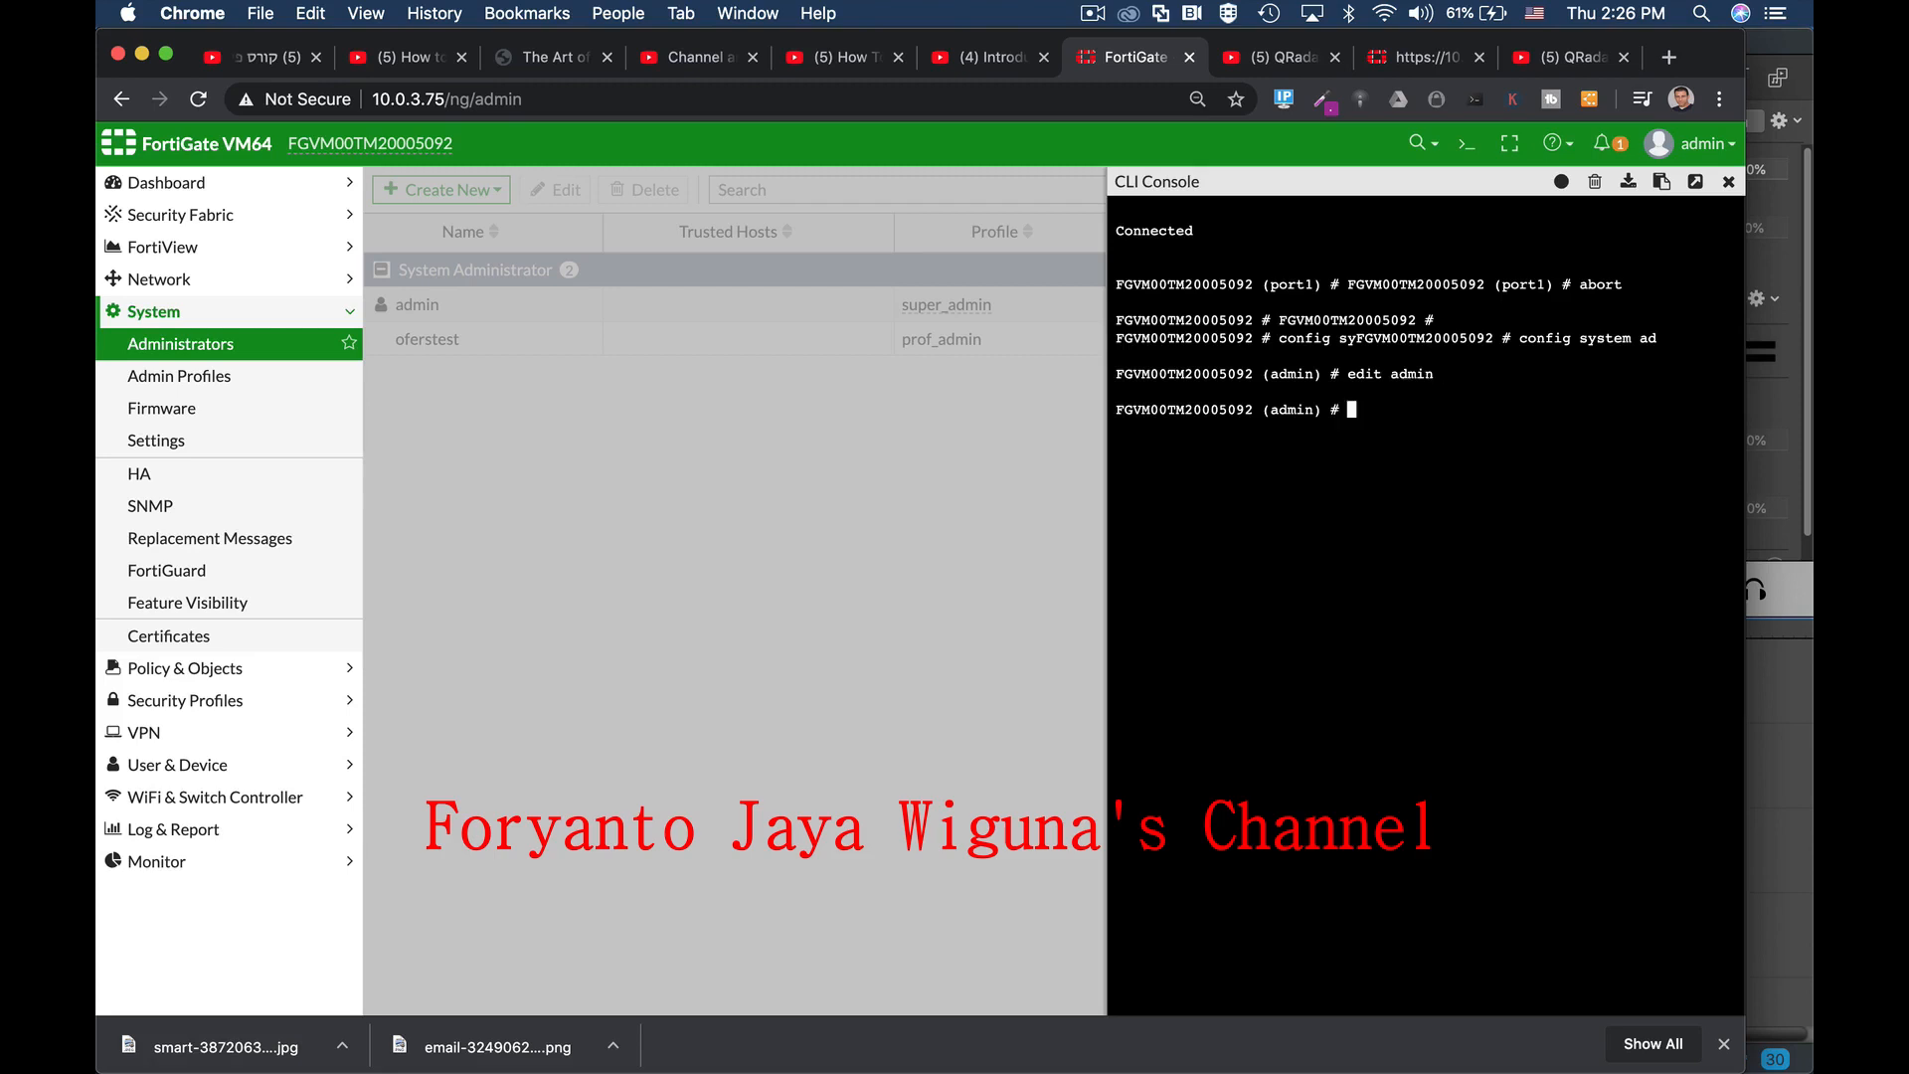
Step: Page through the admin account's full configuration and select the trusthost1 value
type("show ful")
key("Tab")
key("Return")
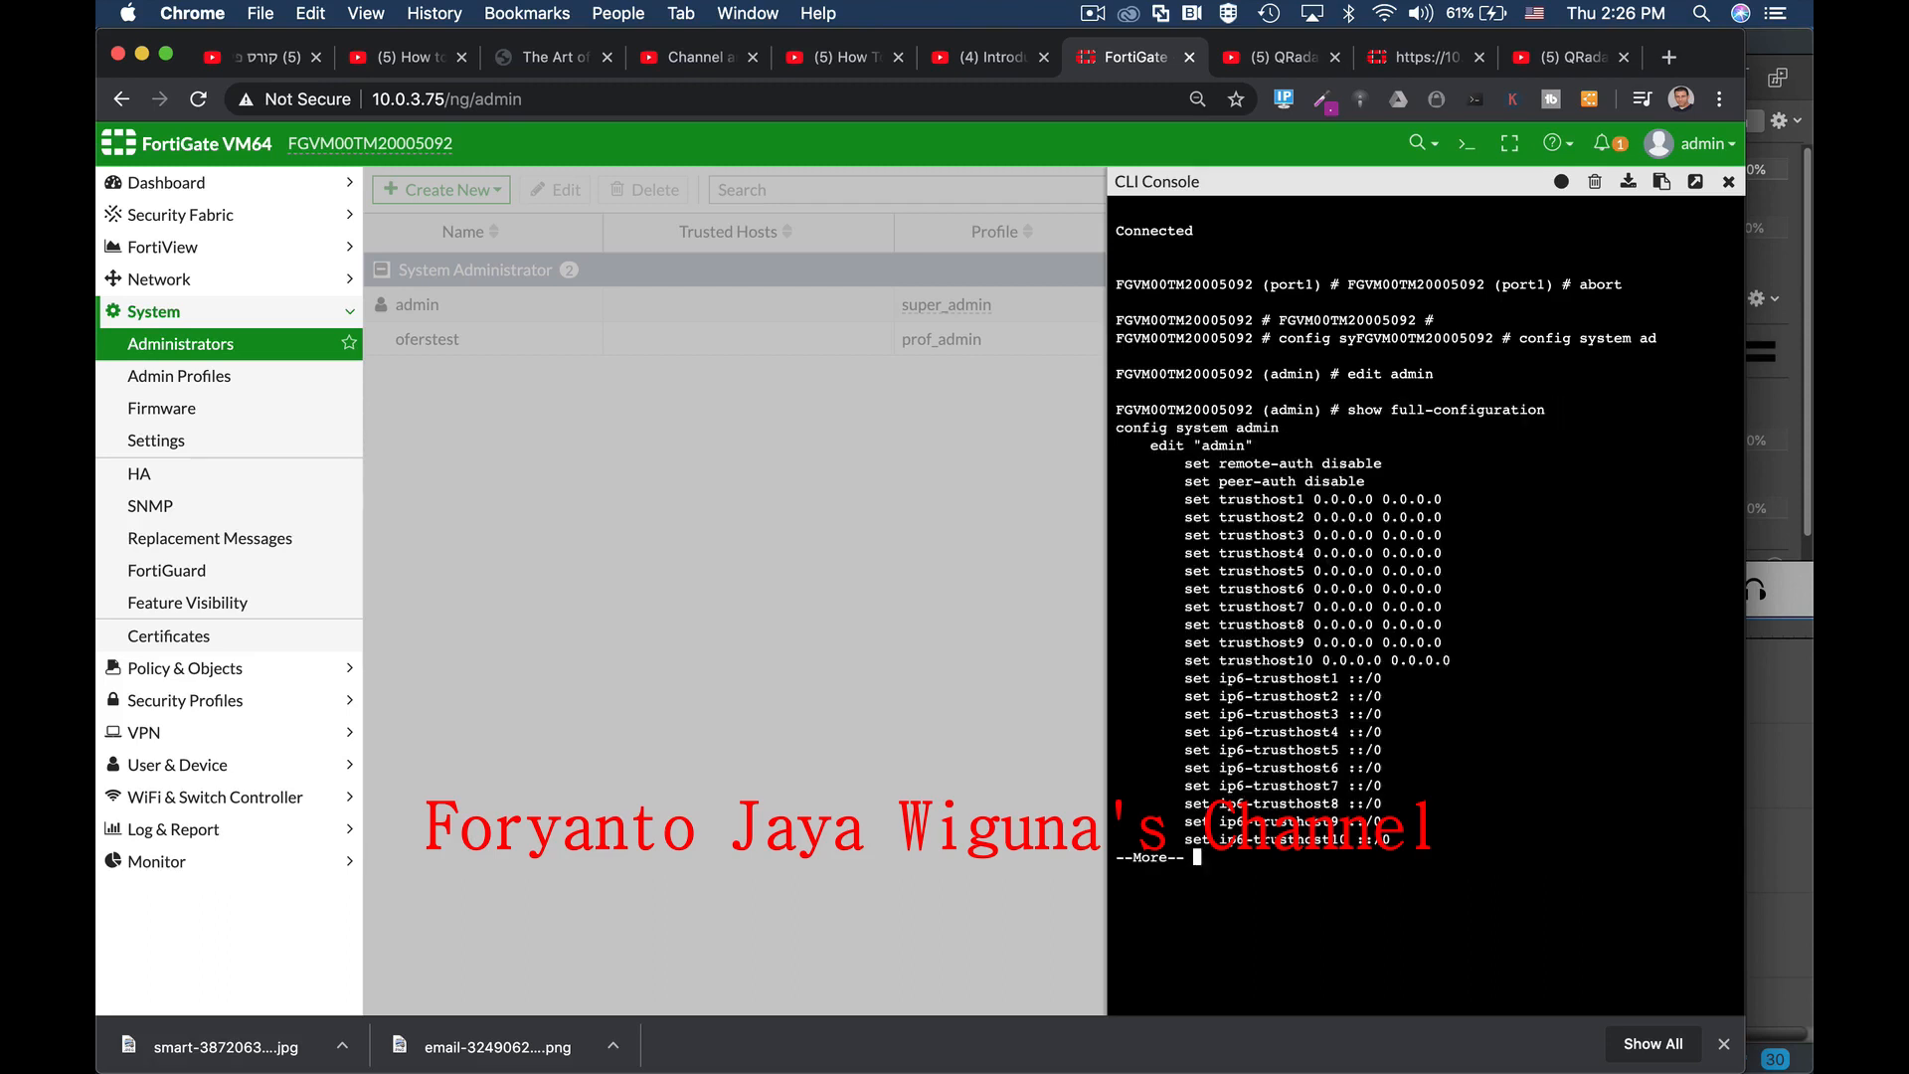
key("Return")
key("Return")
key("Return")
key("Return")
key("Return")
key("Return")
key("Return")
key("Return")
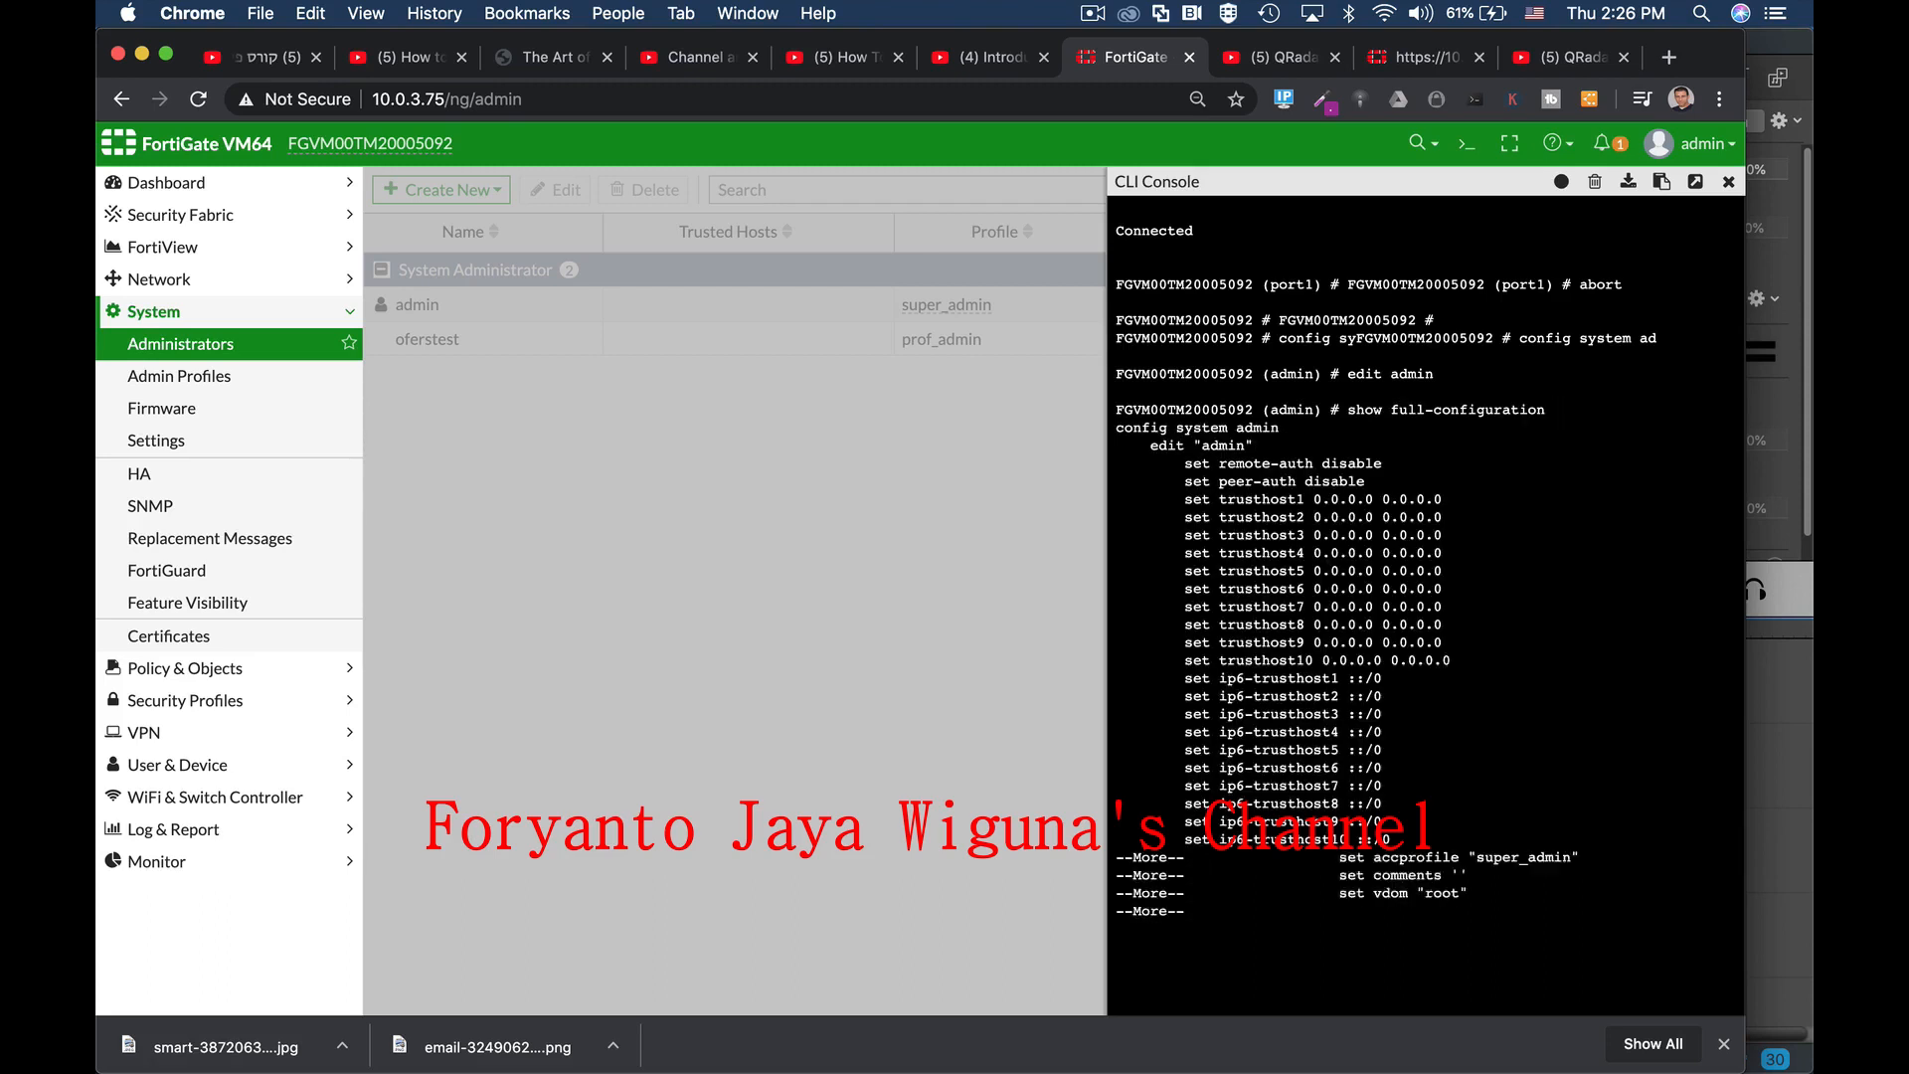
key("Return")
key("Return")
key("Return")
key("Return")
key("Return")
key("Return")
key("Return")
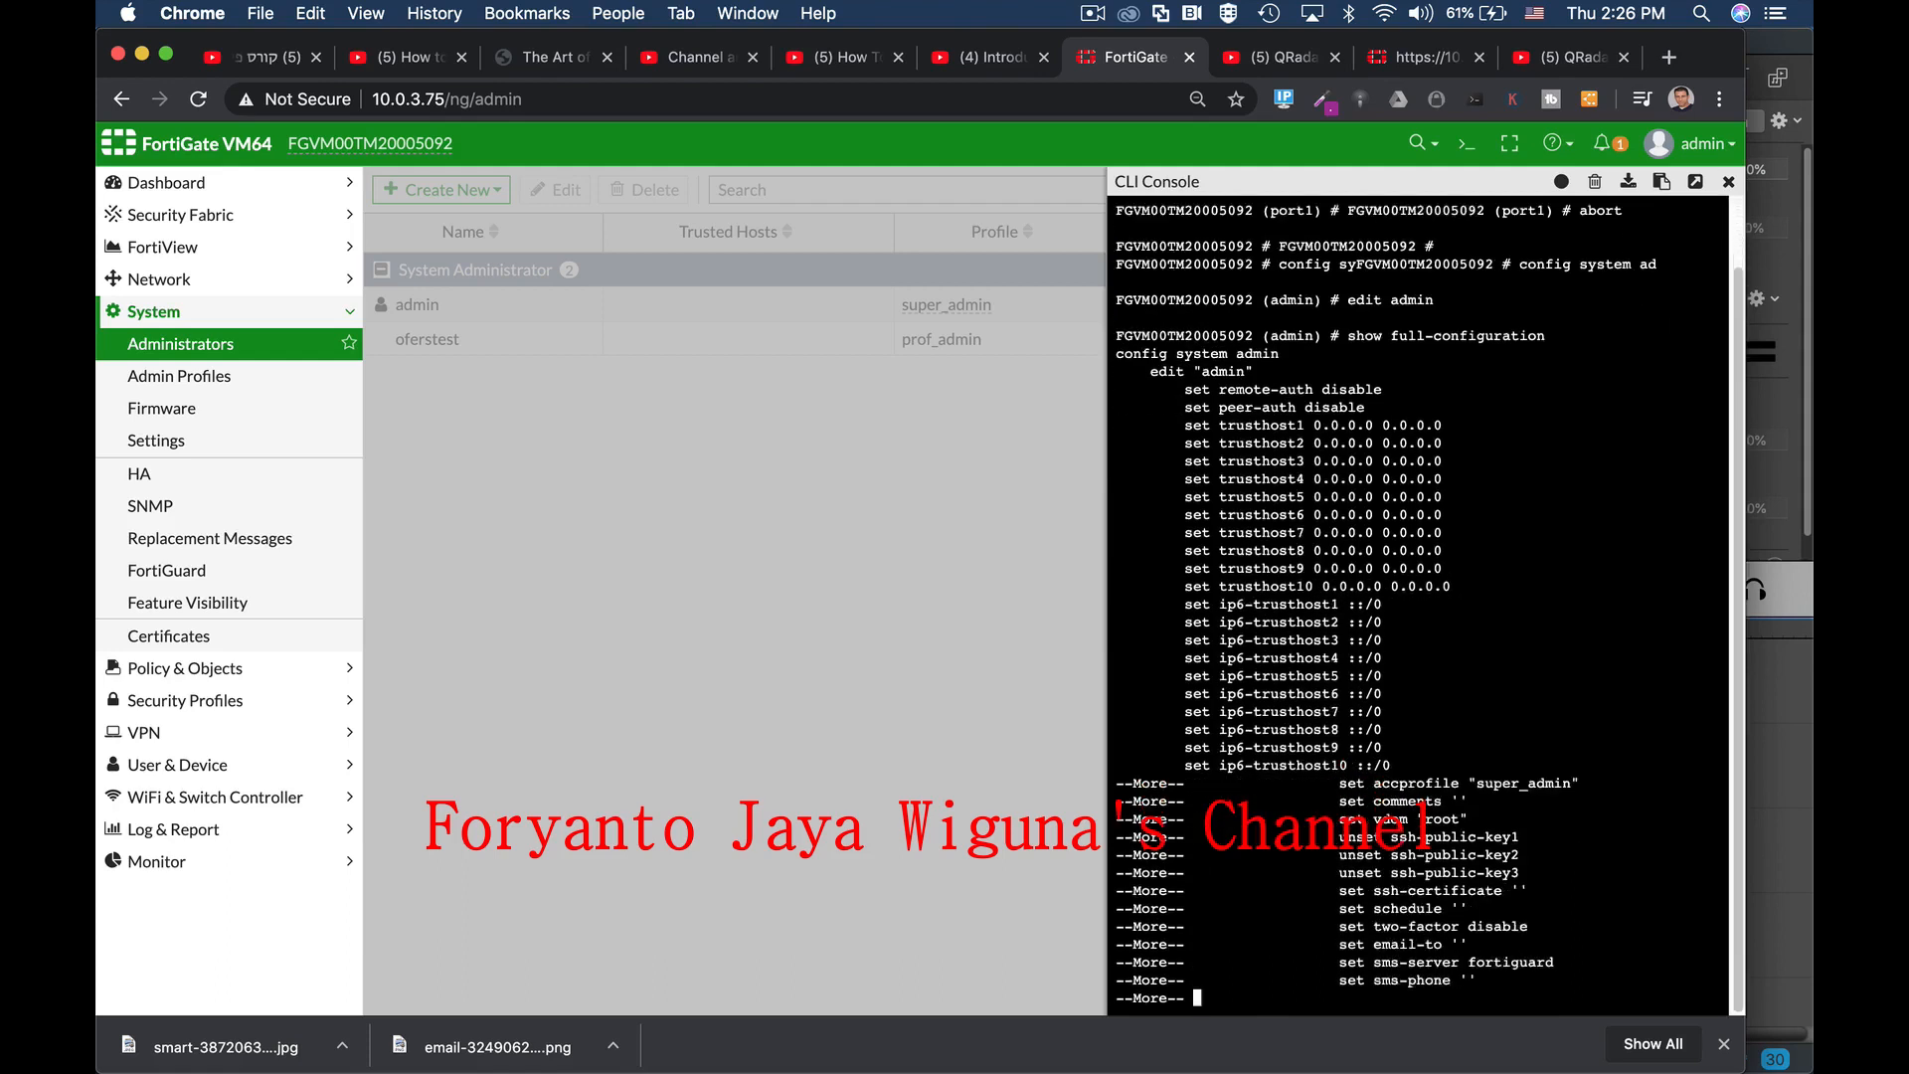
key("Return")
key("Return")
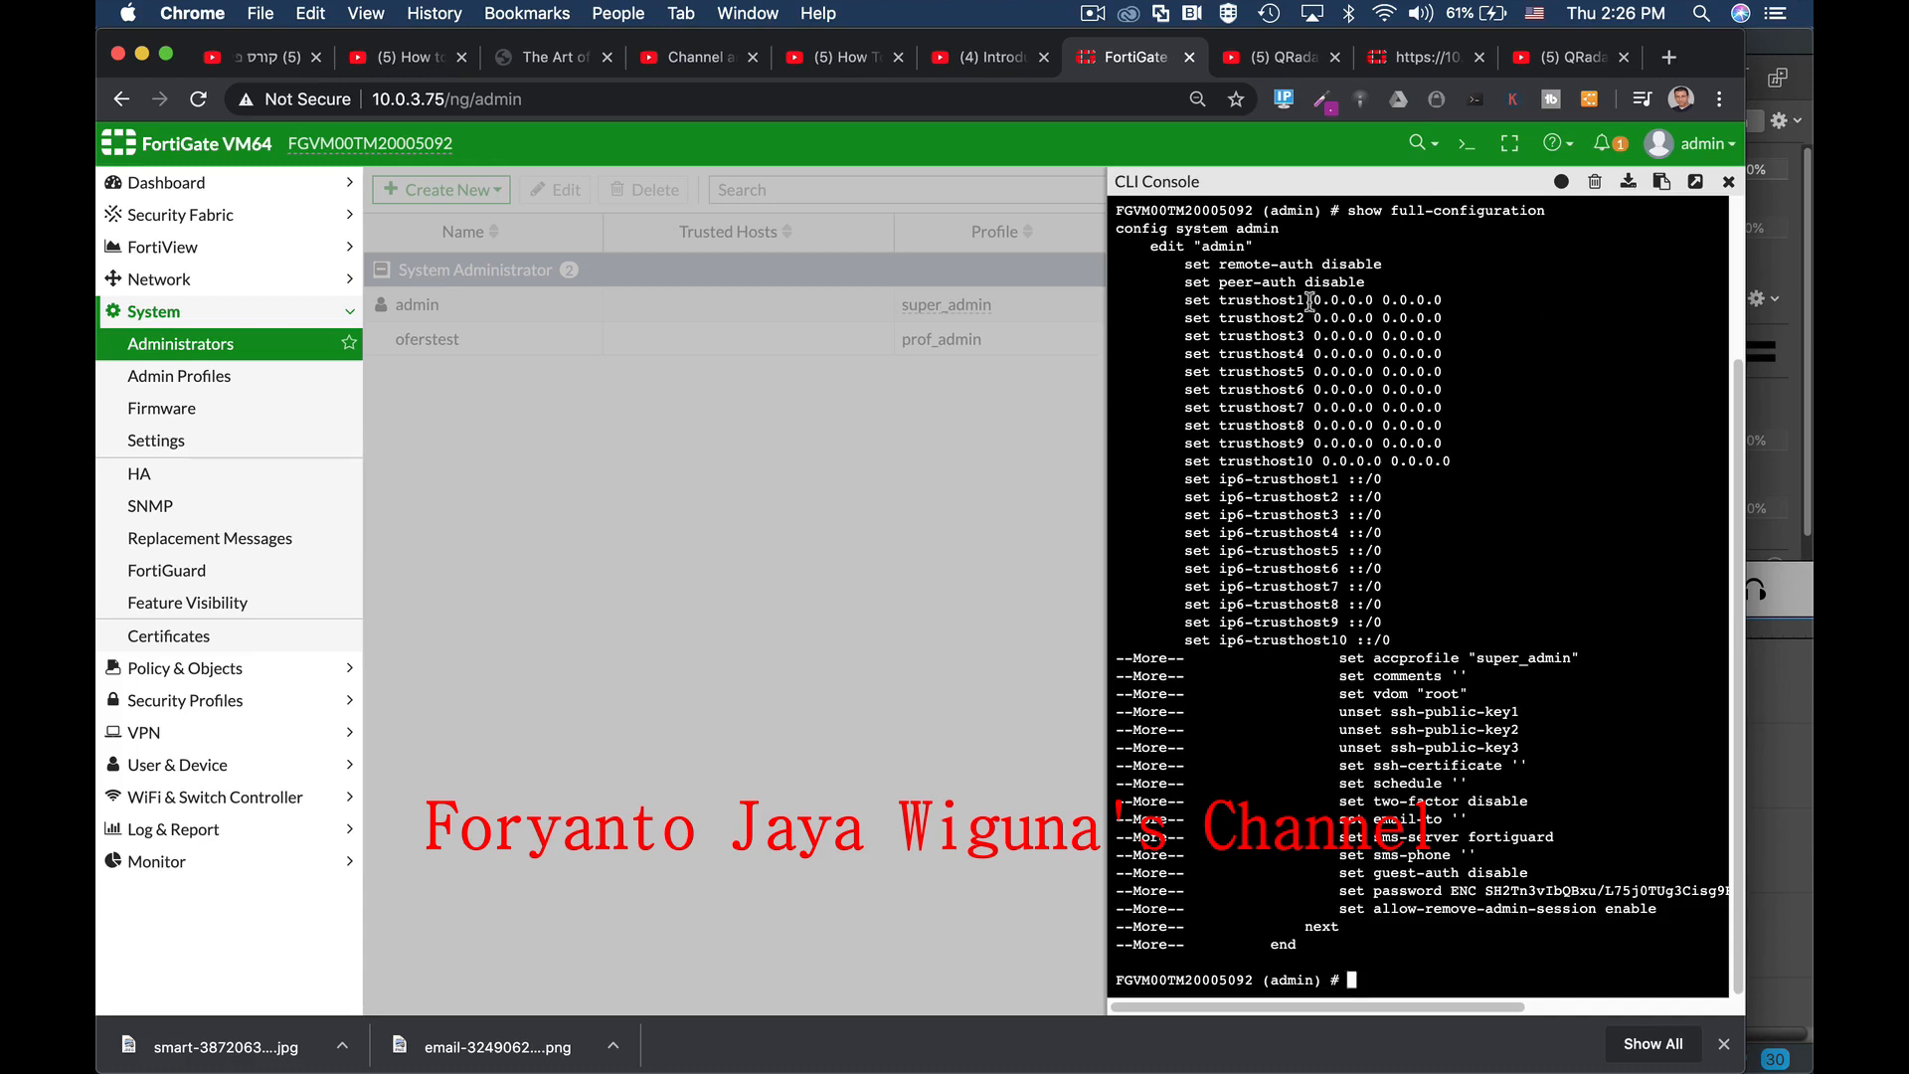
left_click_drag(1311, 301, 1456, 301)
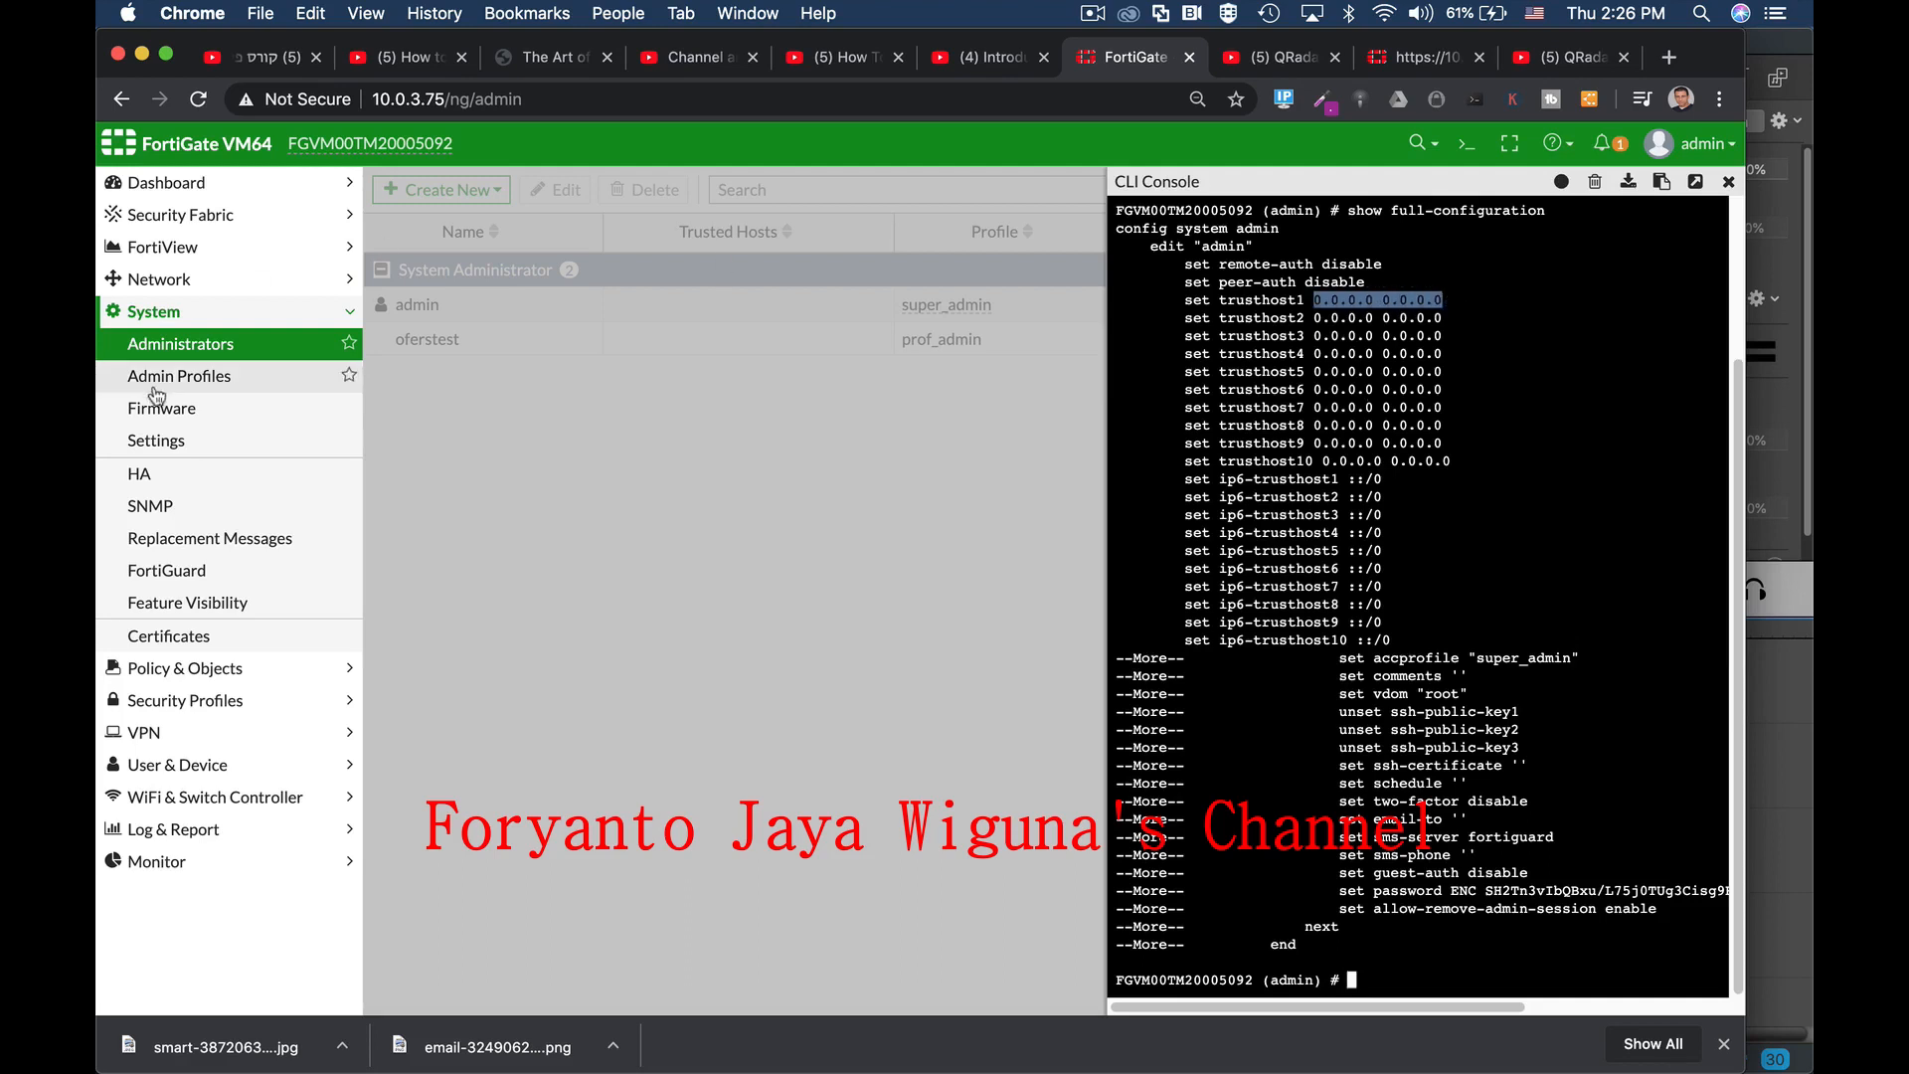
Step: View the super_admin profile's permissions under Admin Profiles
left_click(187, 378)
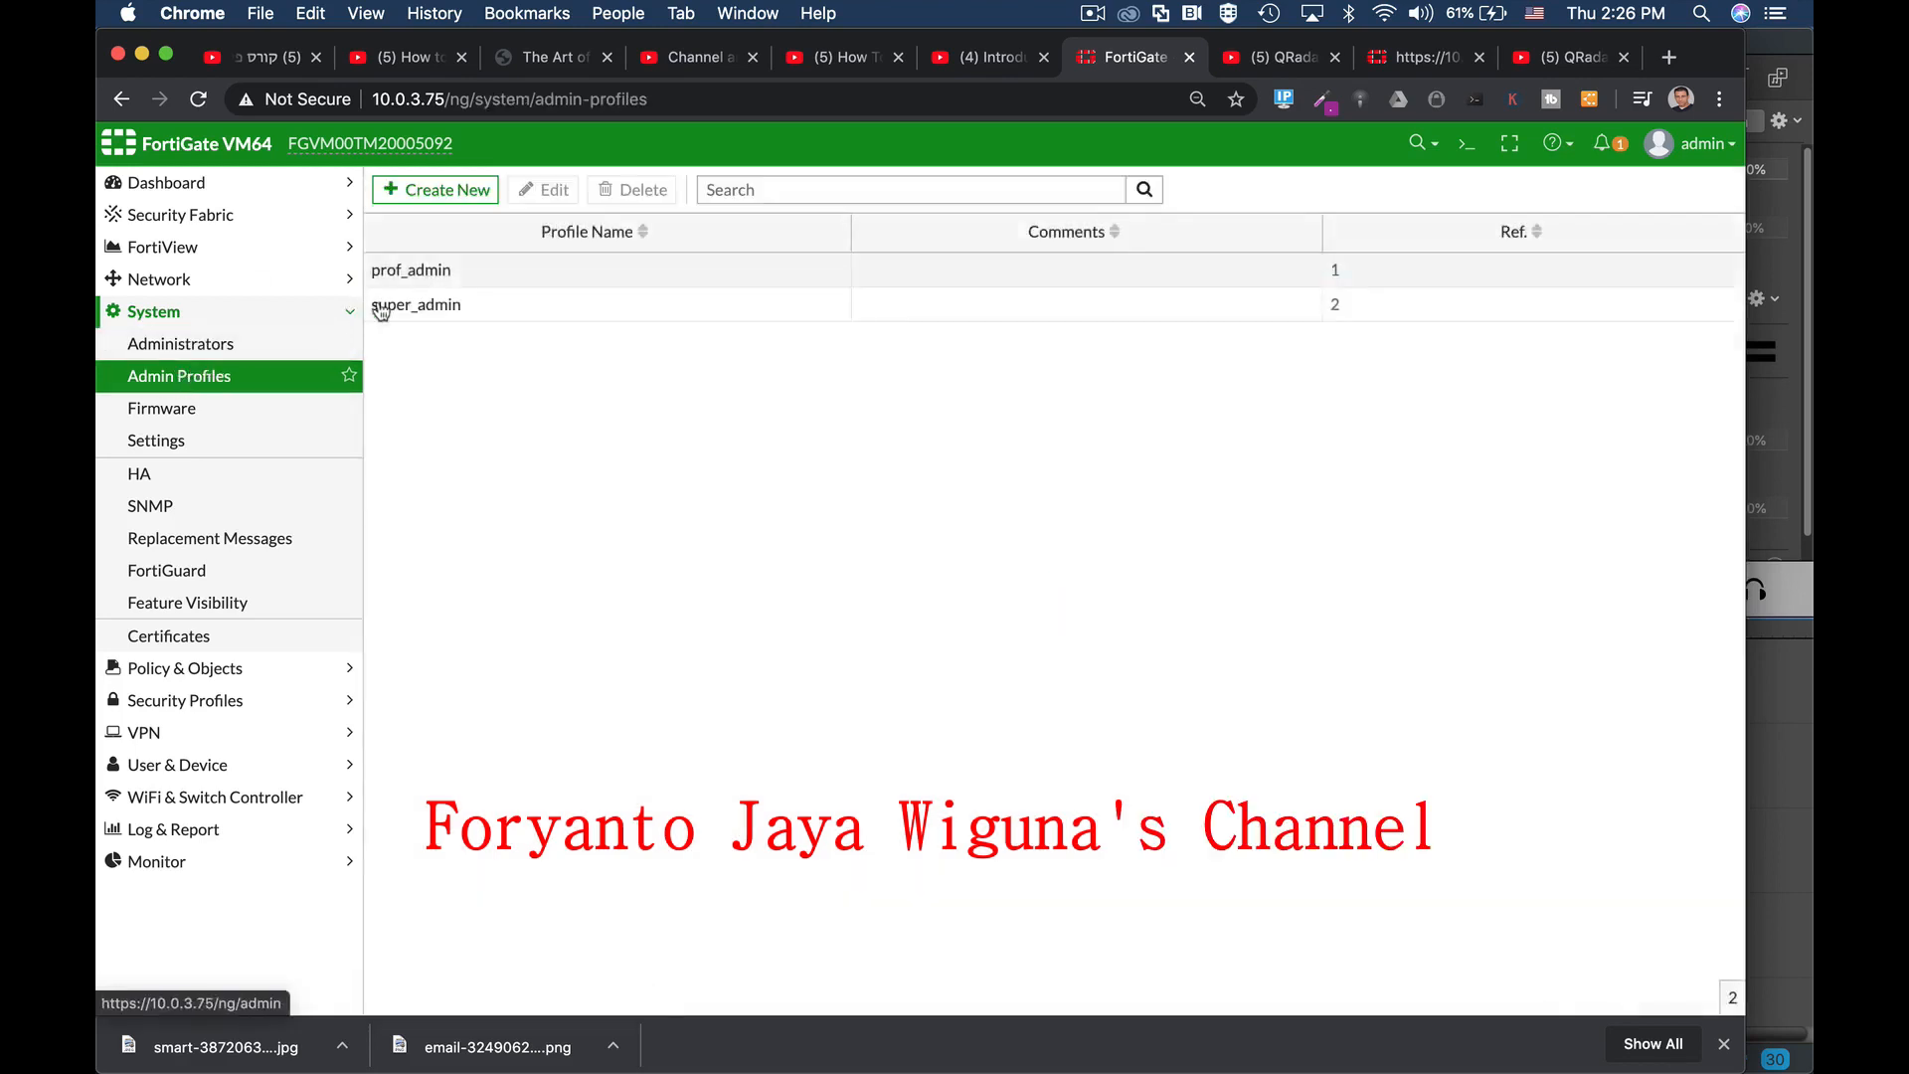
left_click(428, 304)
left_click(537, 197)
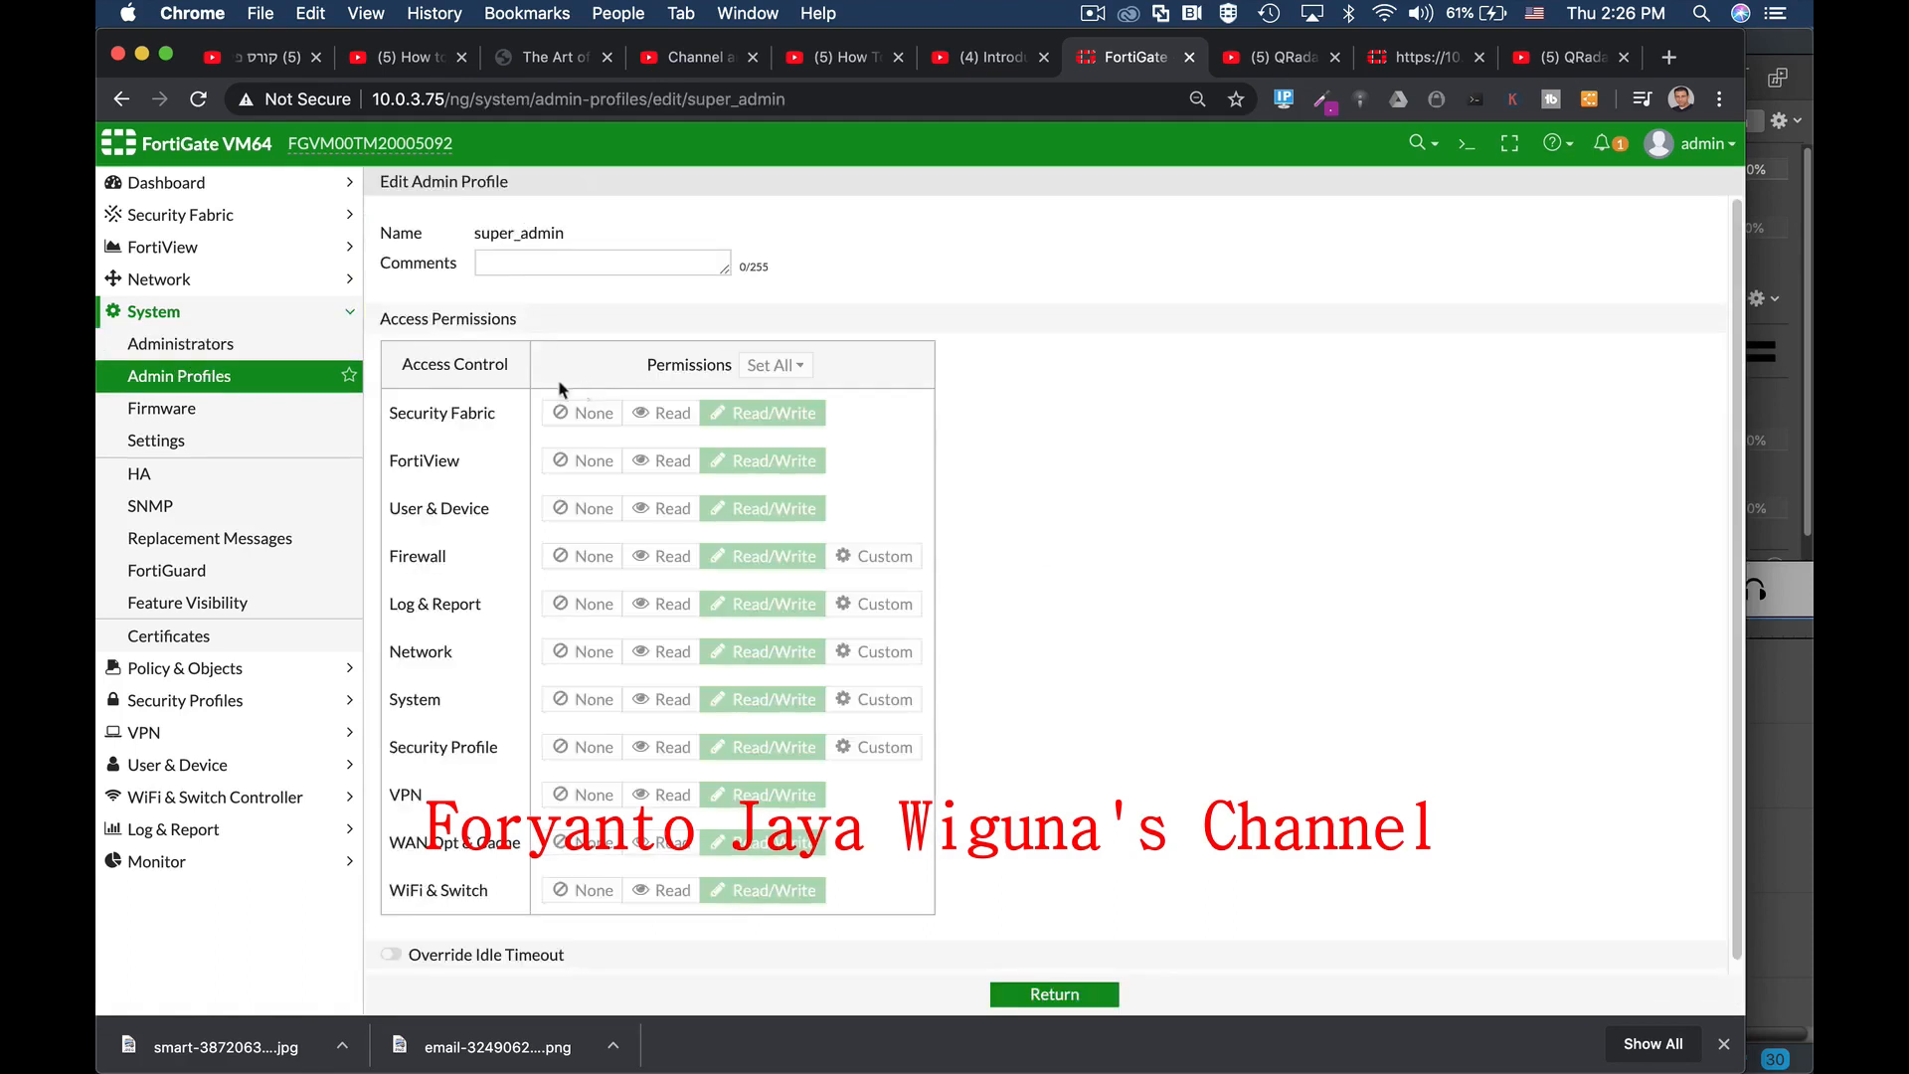
left_click(199, 345)
Step: Edit the admin account, enabling Restrict login to trusted hosts and Two-factor Authentication
left_click(438, 304)
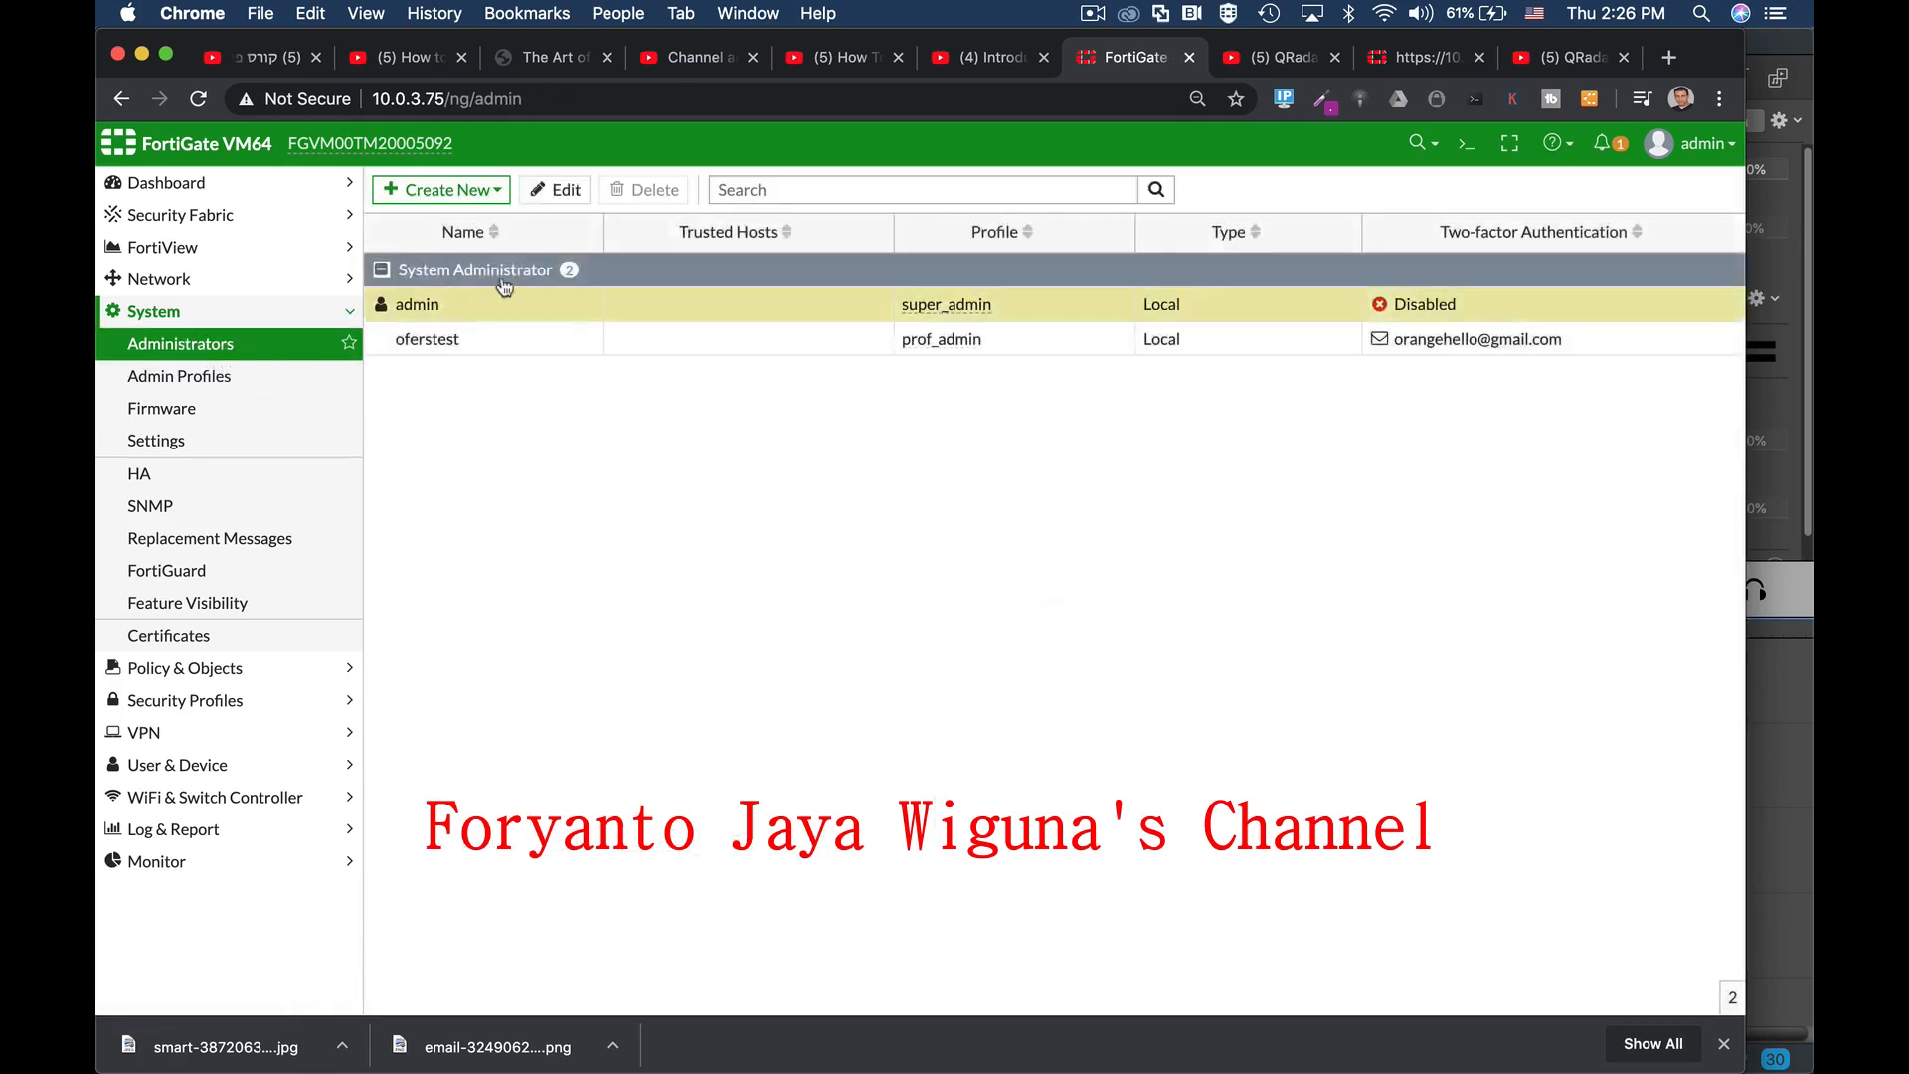
left_click(575, 190)
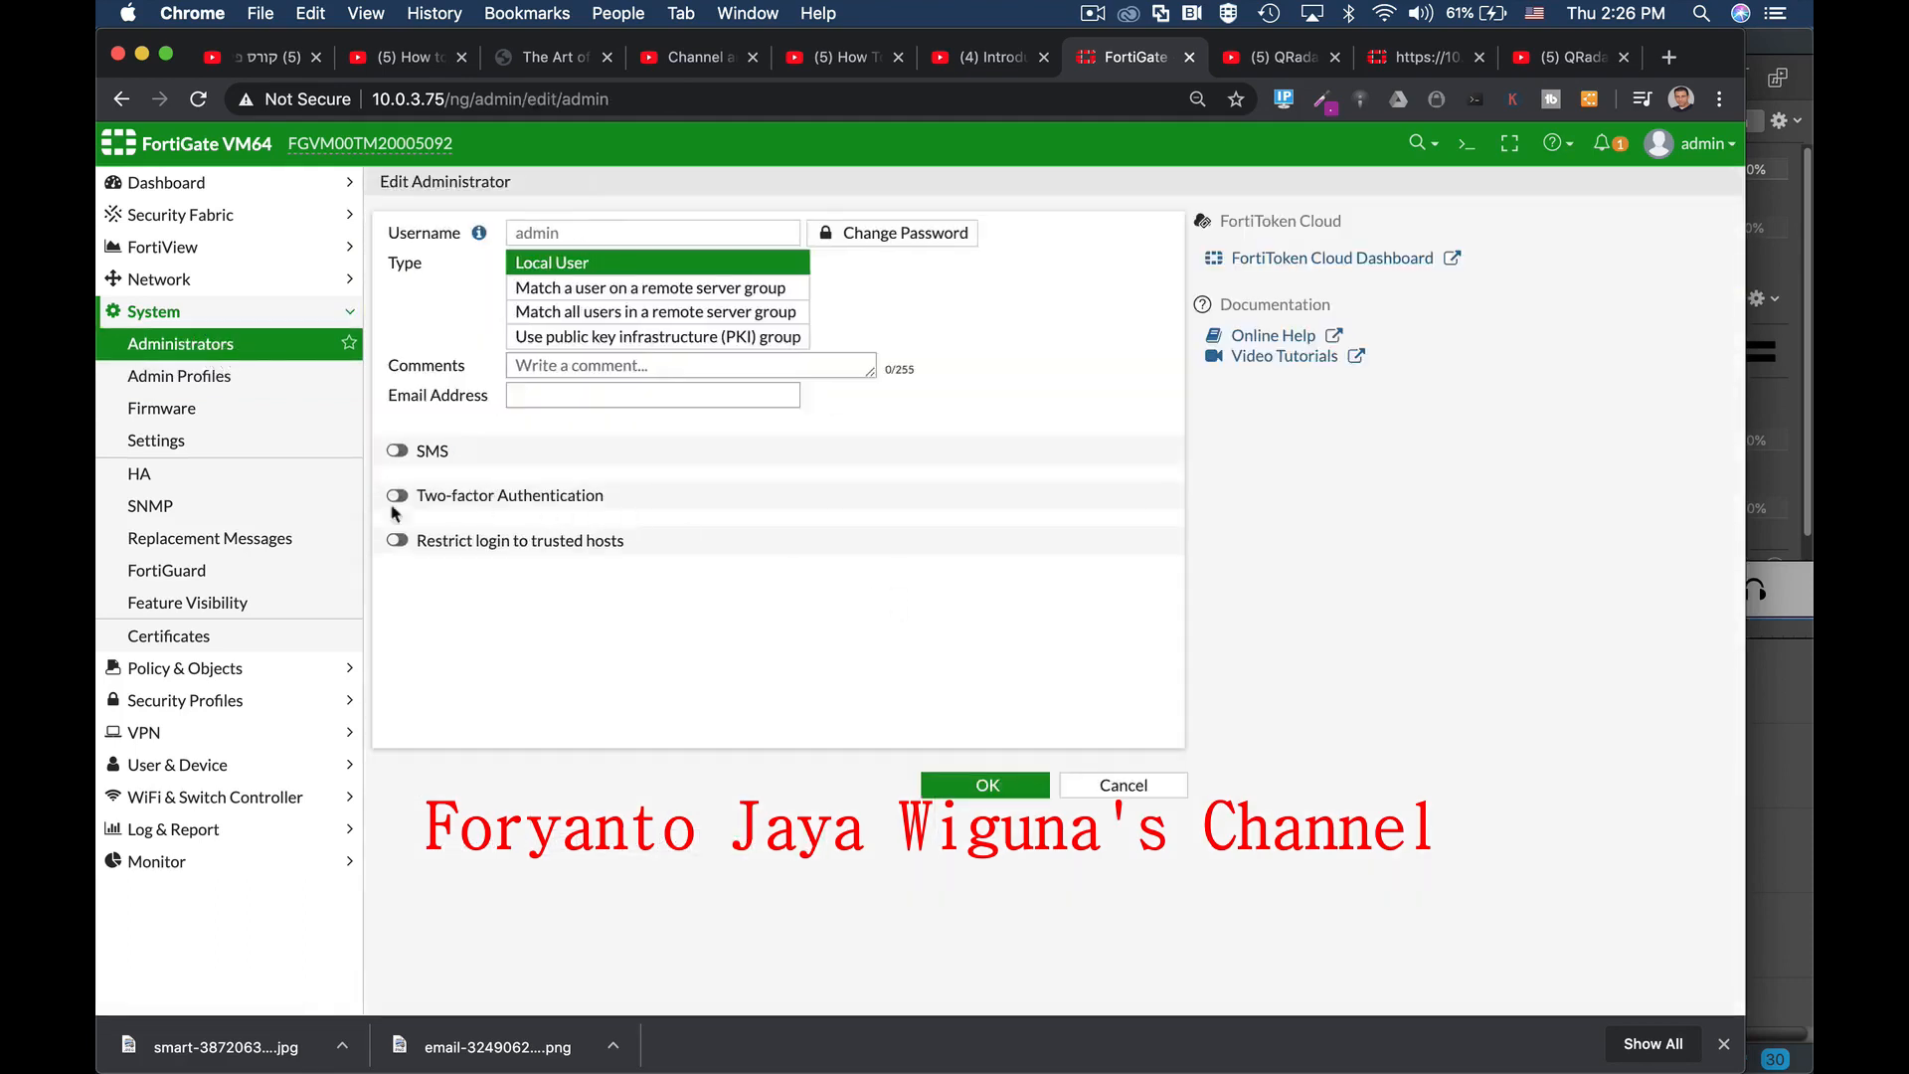
left_click(398, 542)
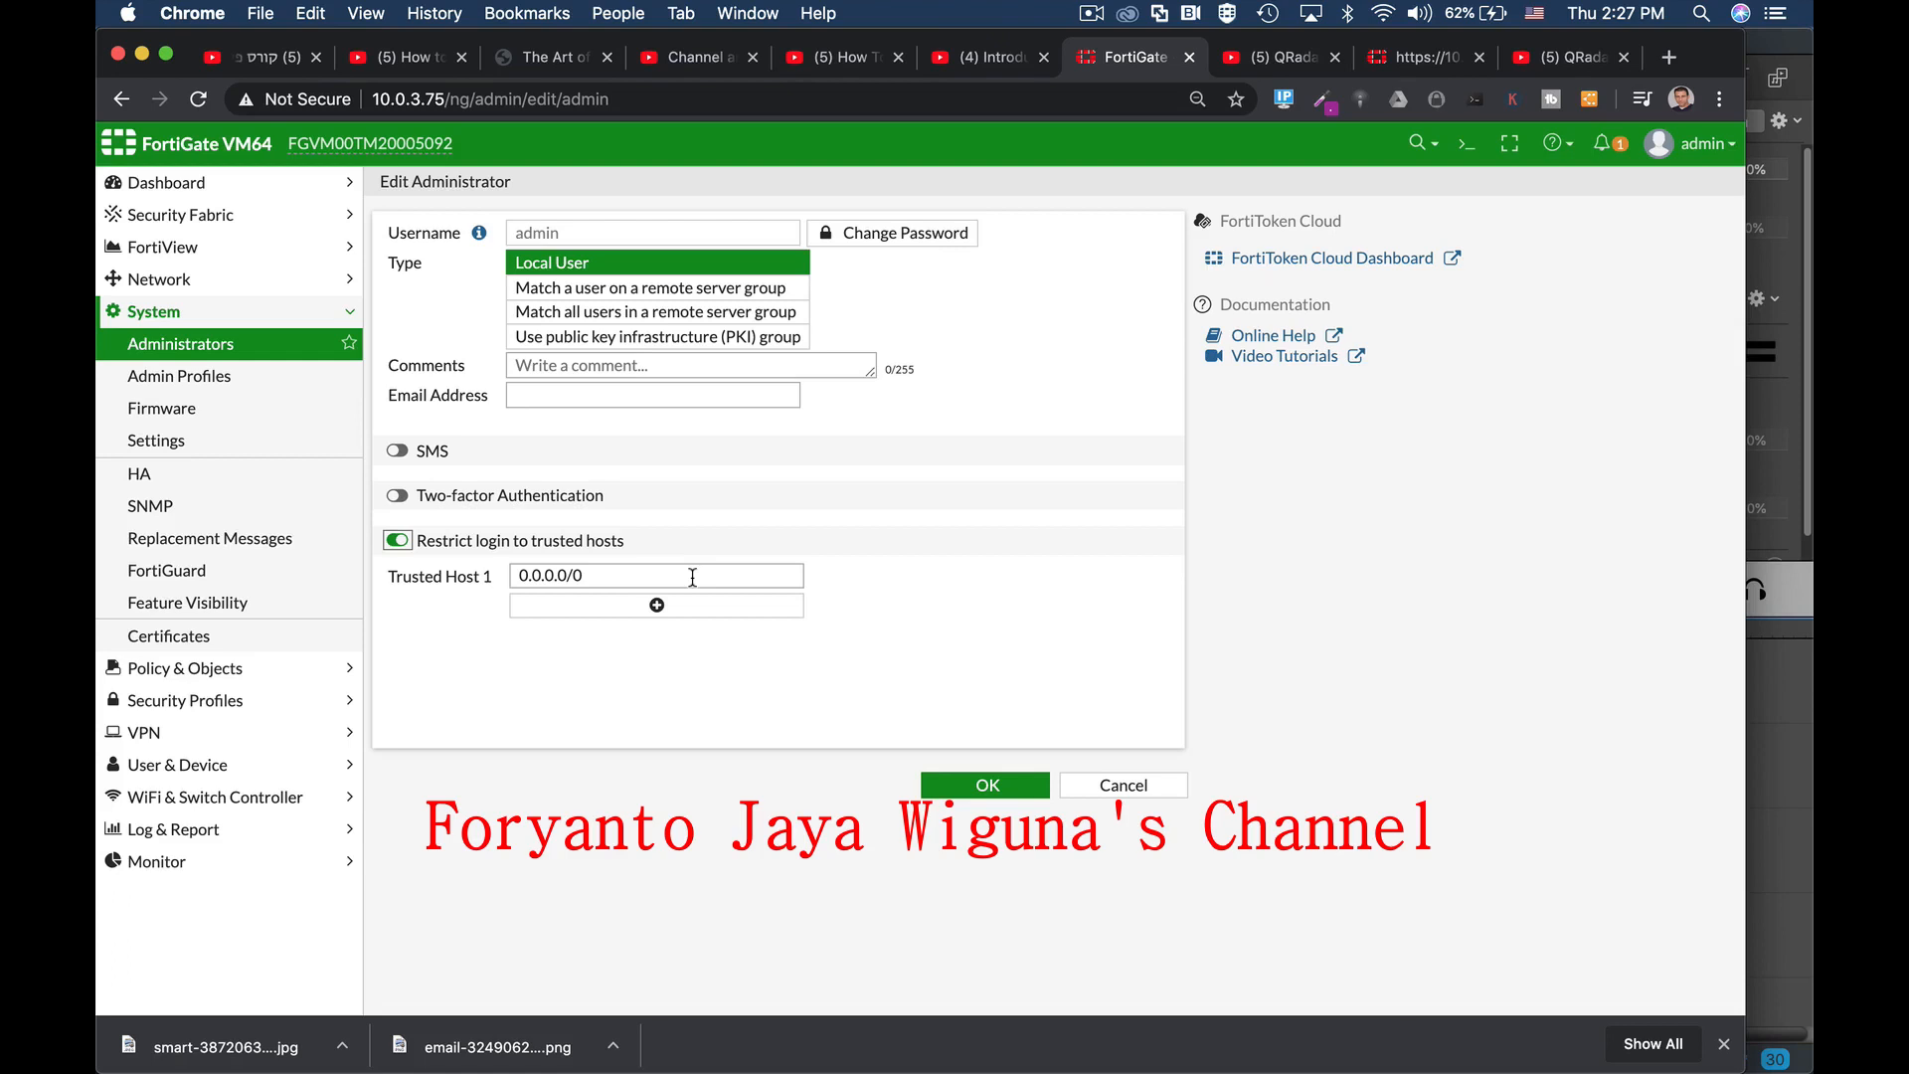
left_click(398, 495)
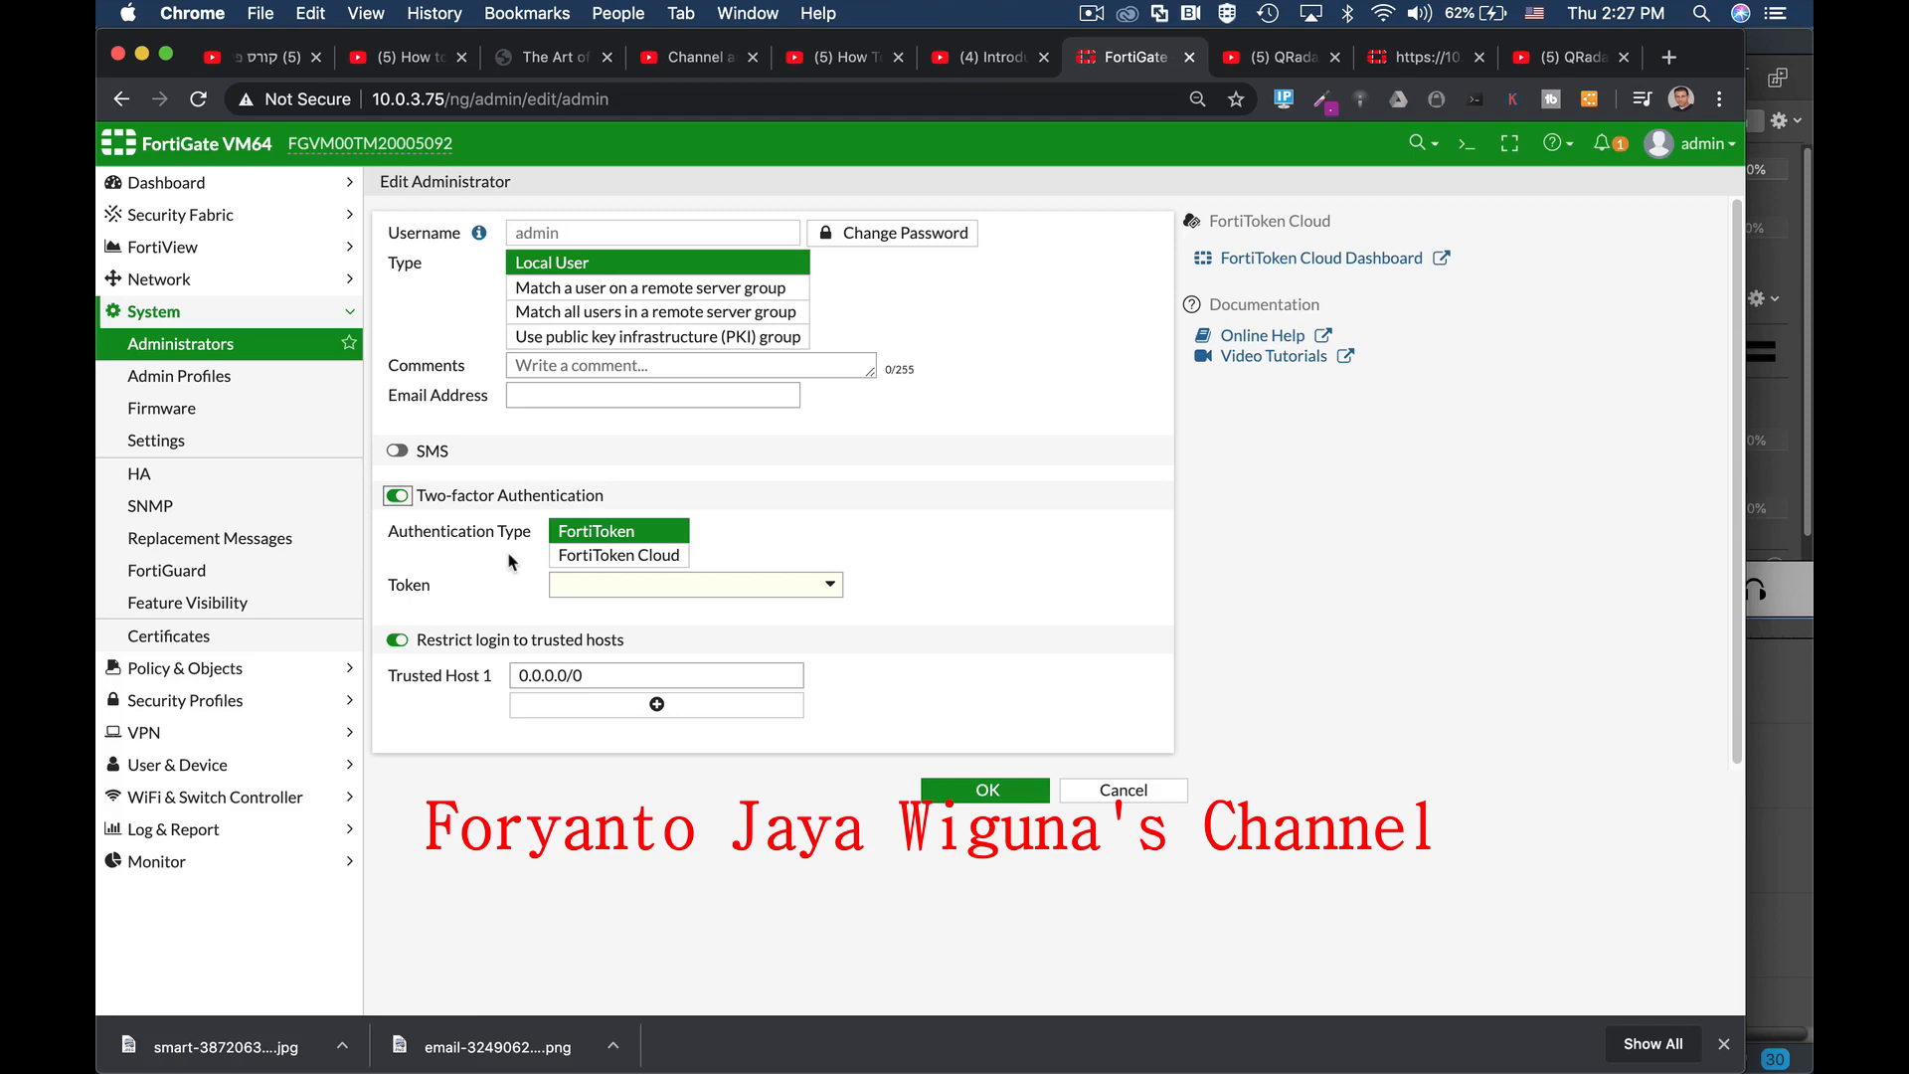
left_click(1466, 144)
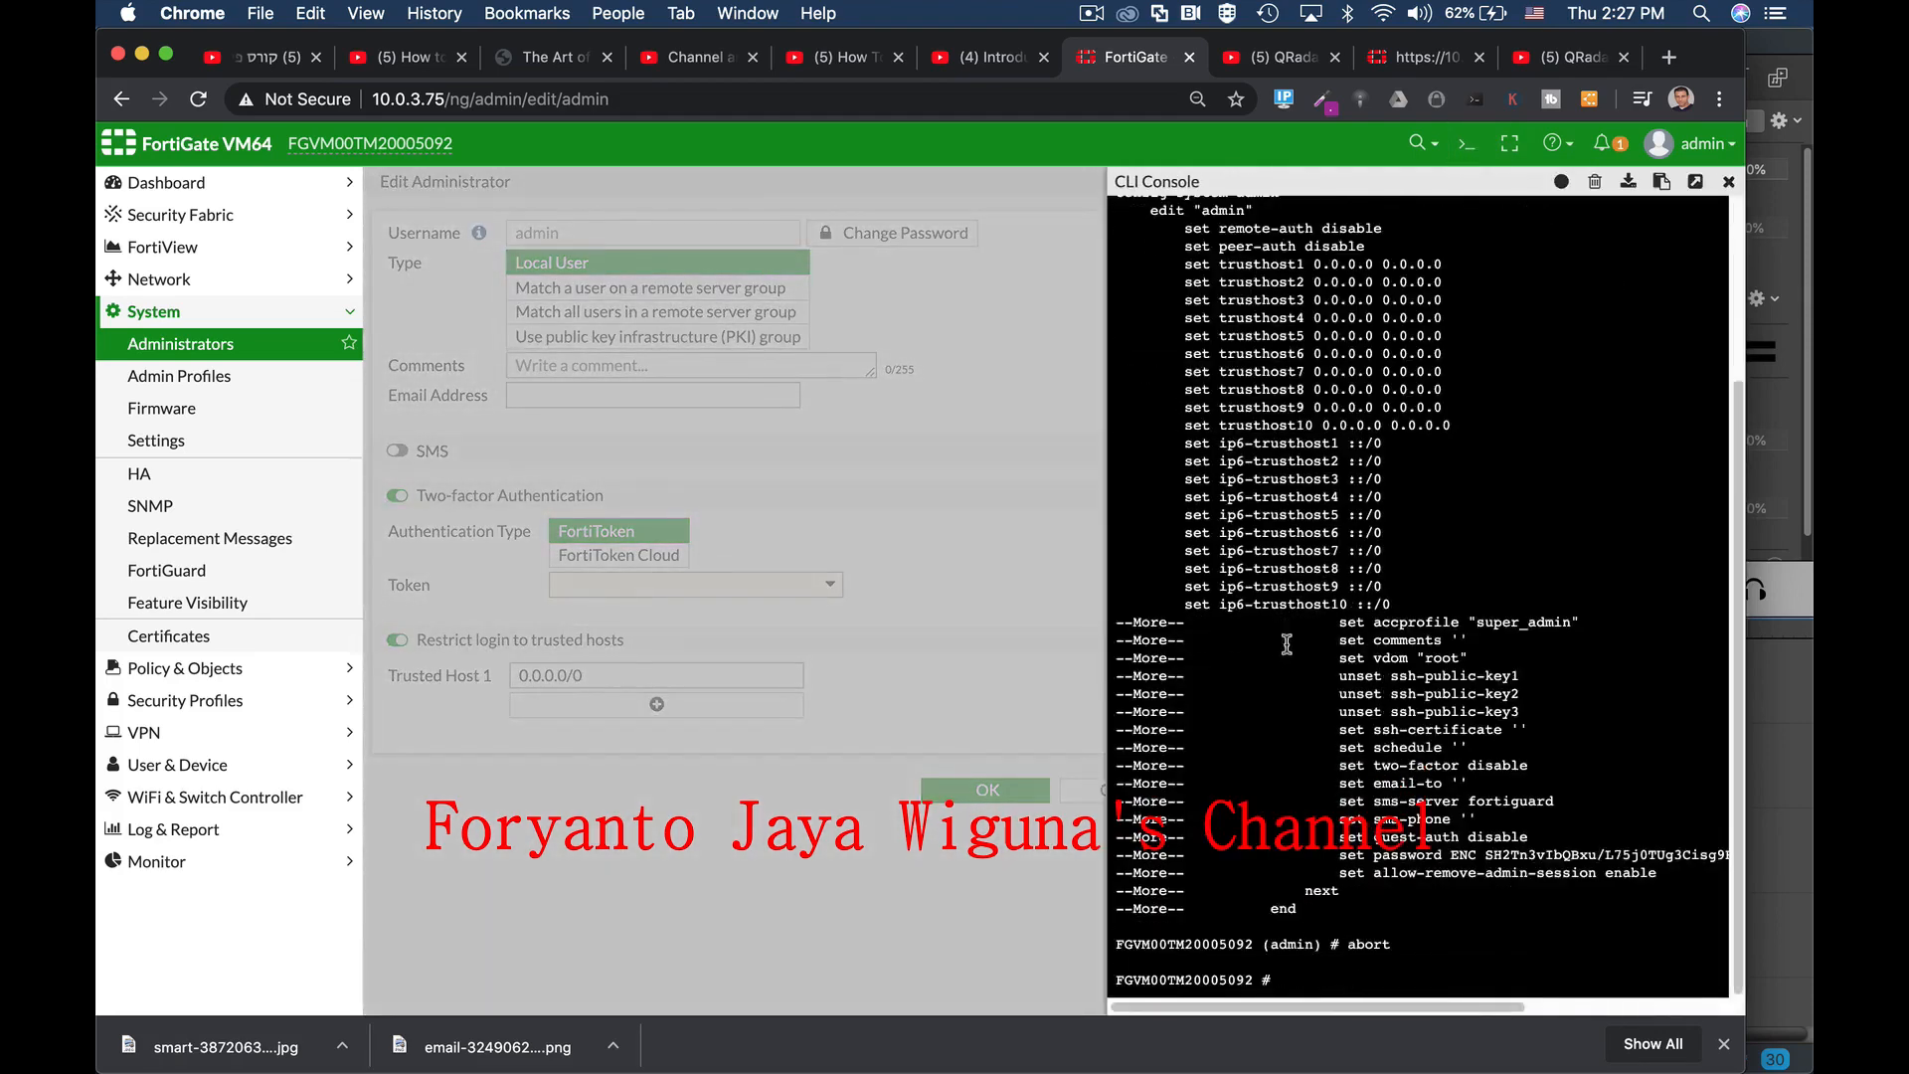
Step: Clear the console, then enter config system admin and edit admin
key("Return")
key("Return")
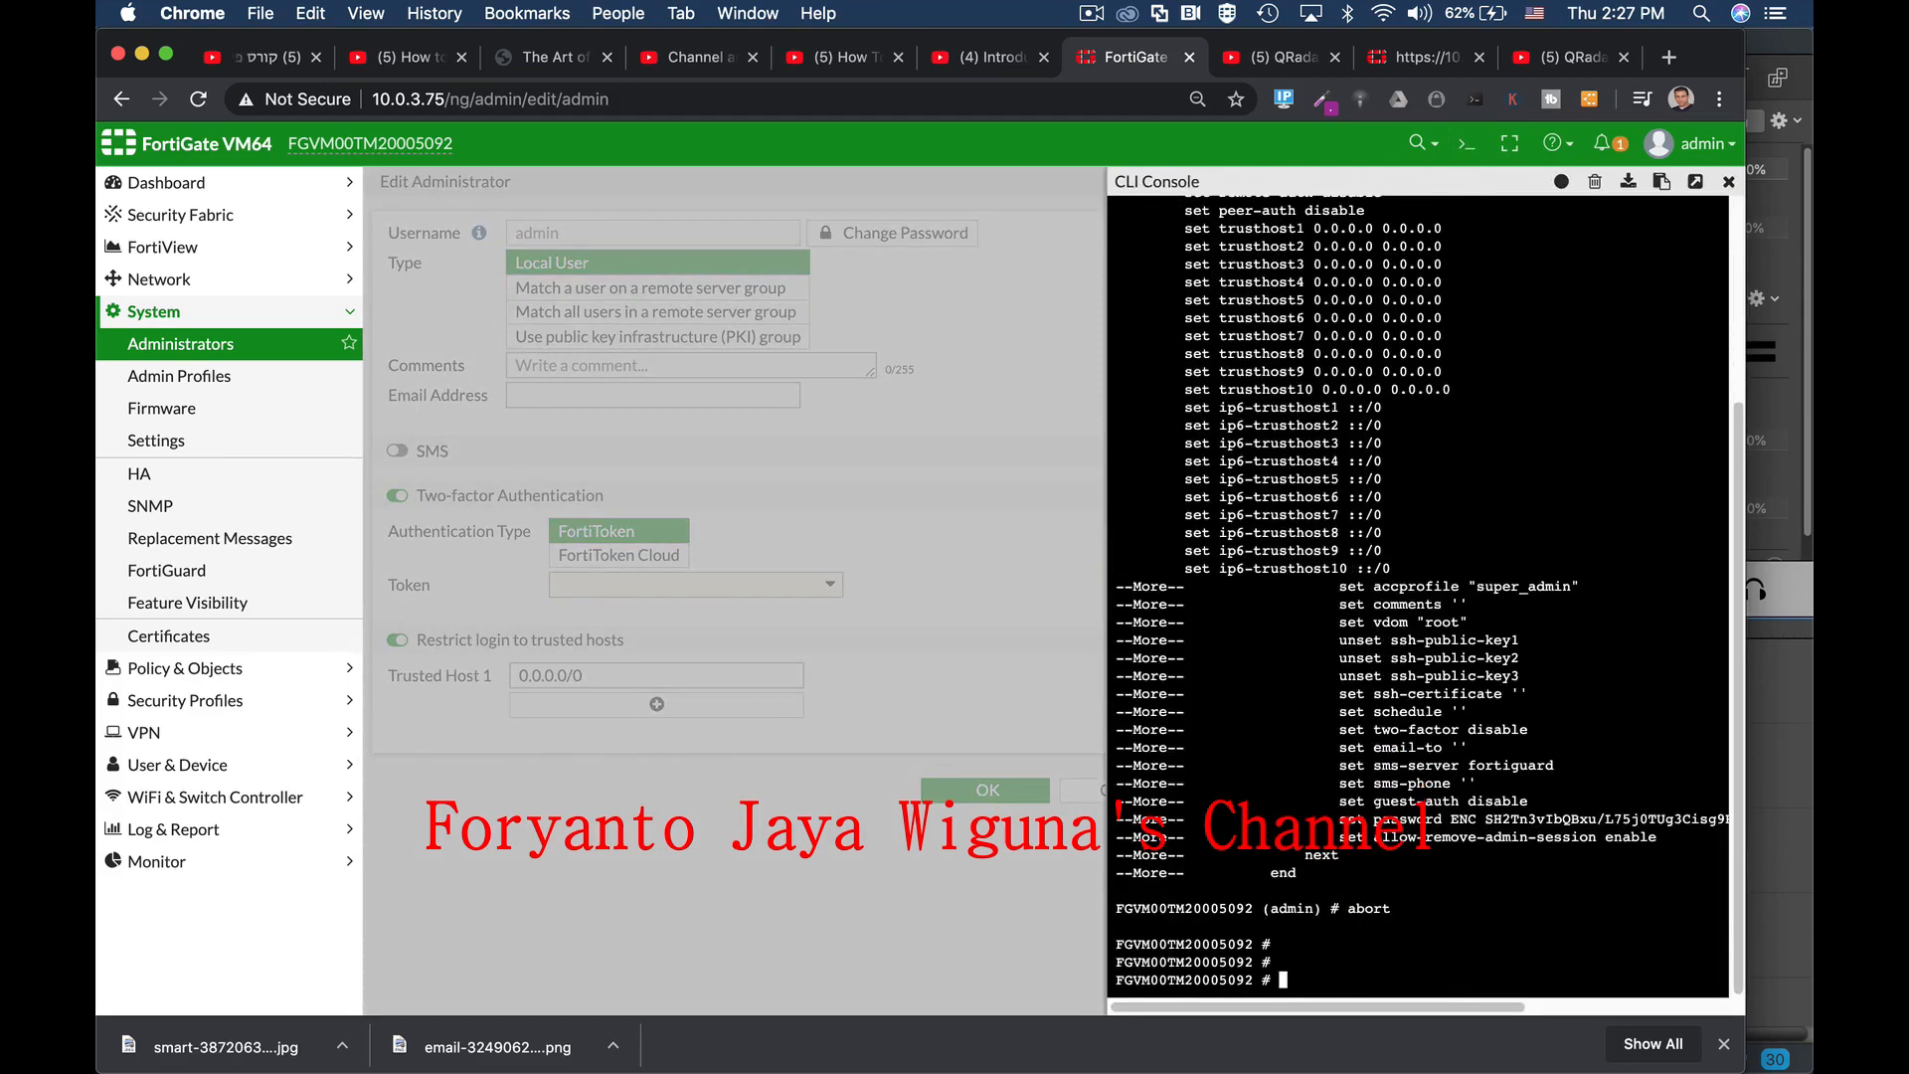
left_click(1595, 182)
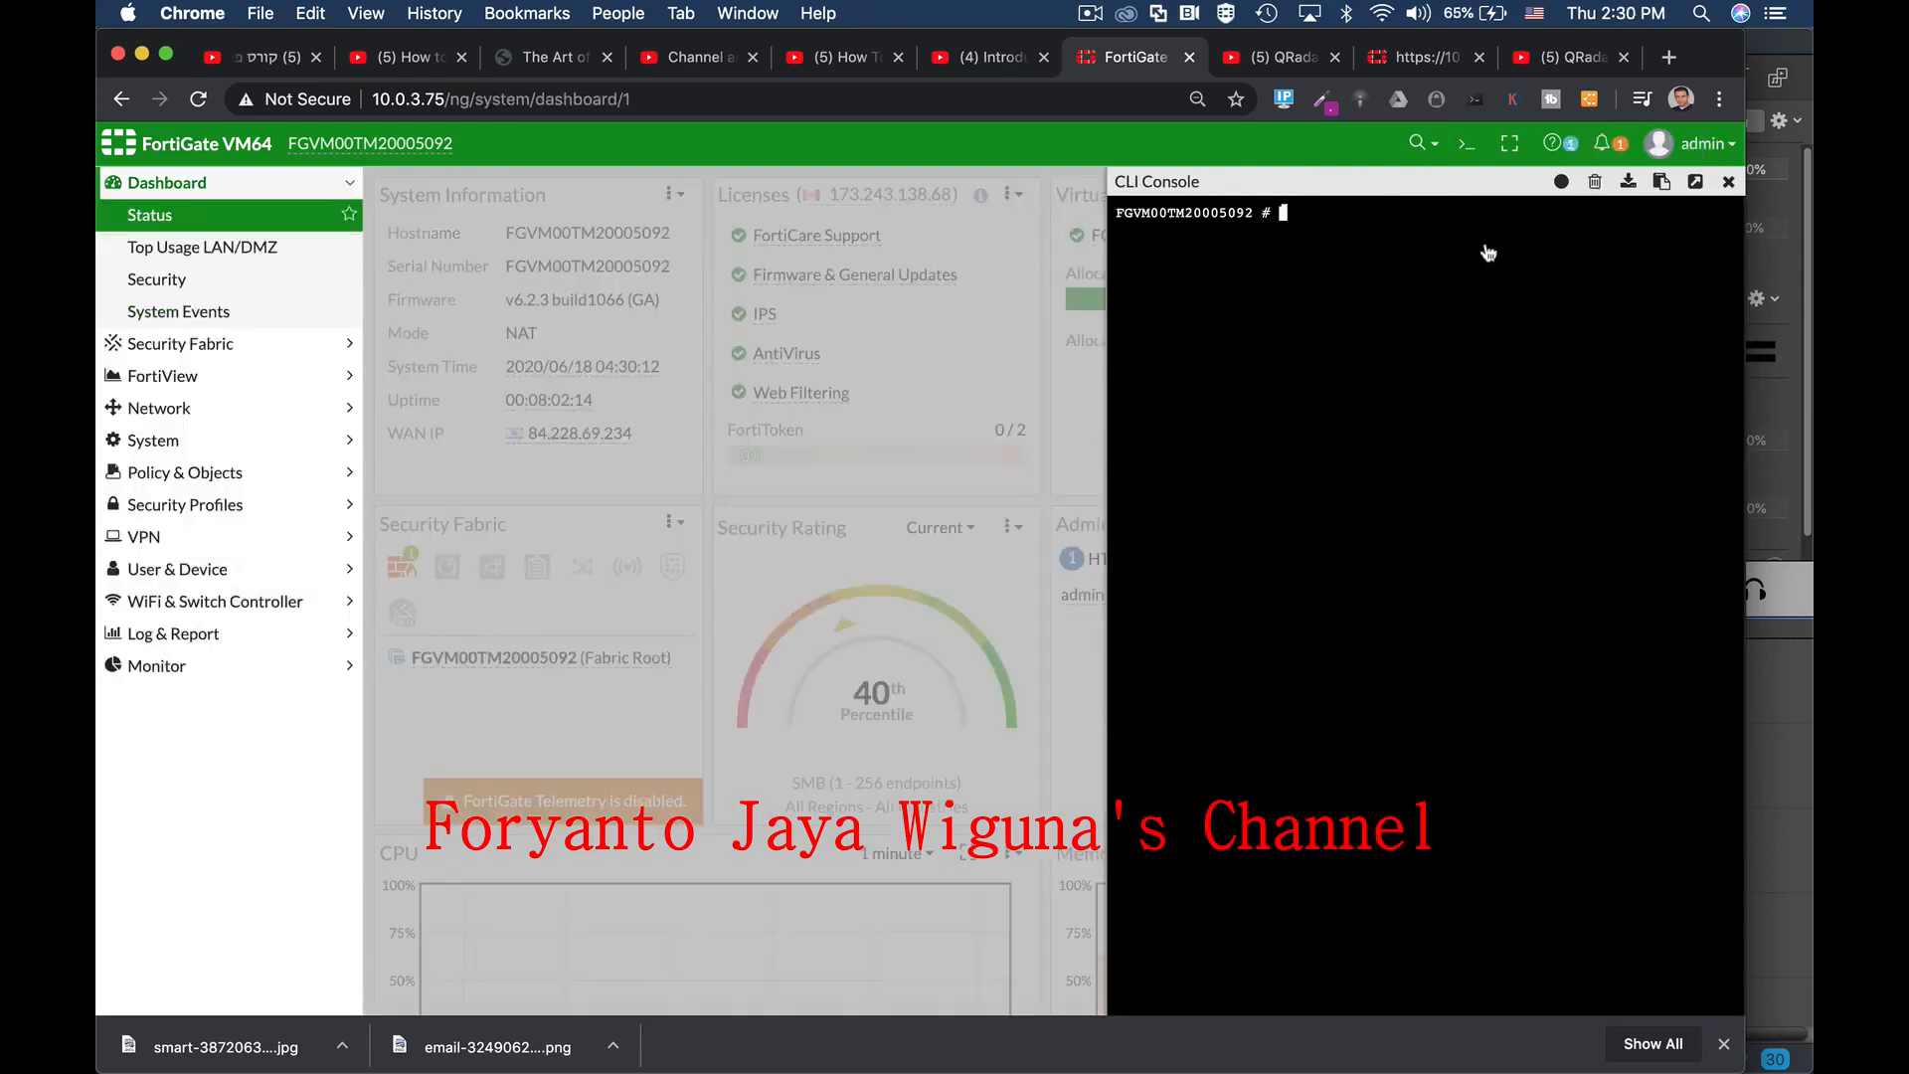
type("config sy")
key("Tab")
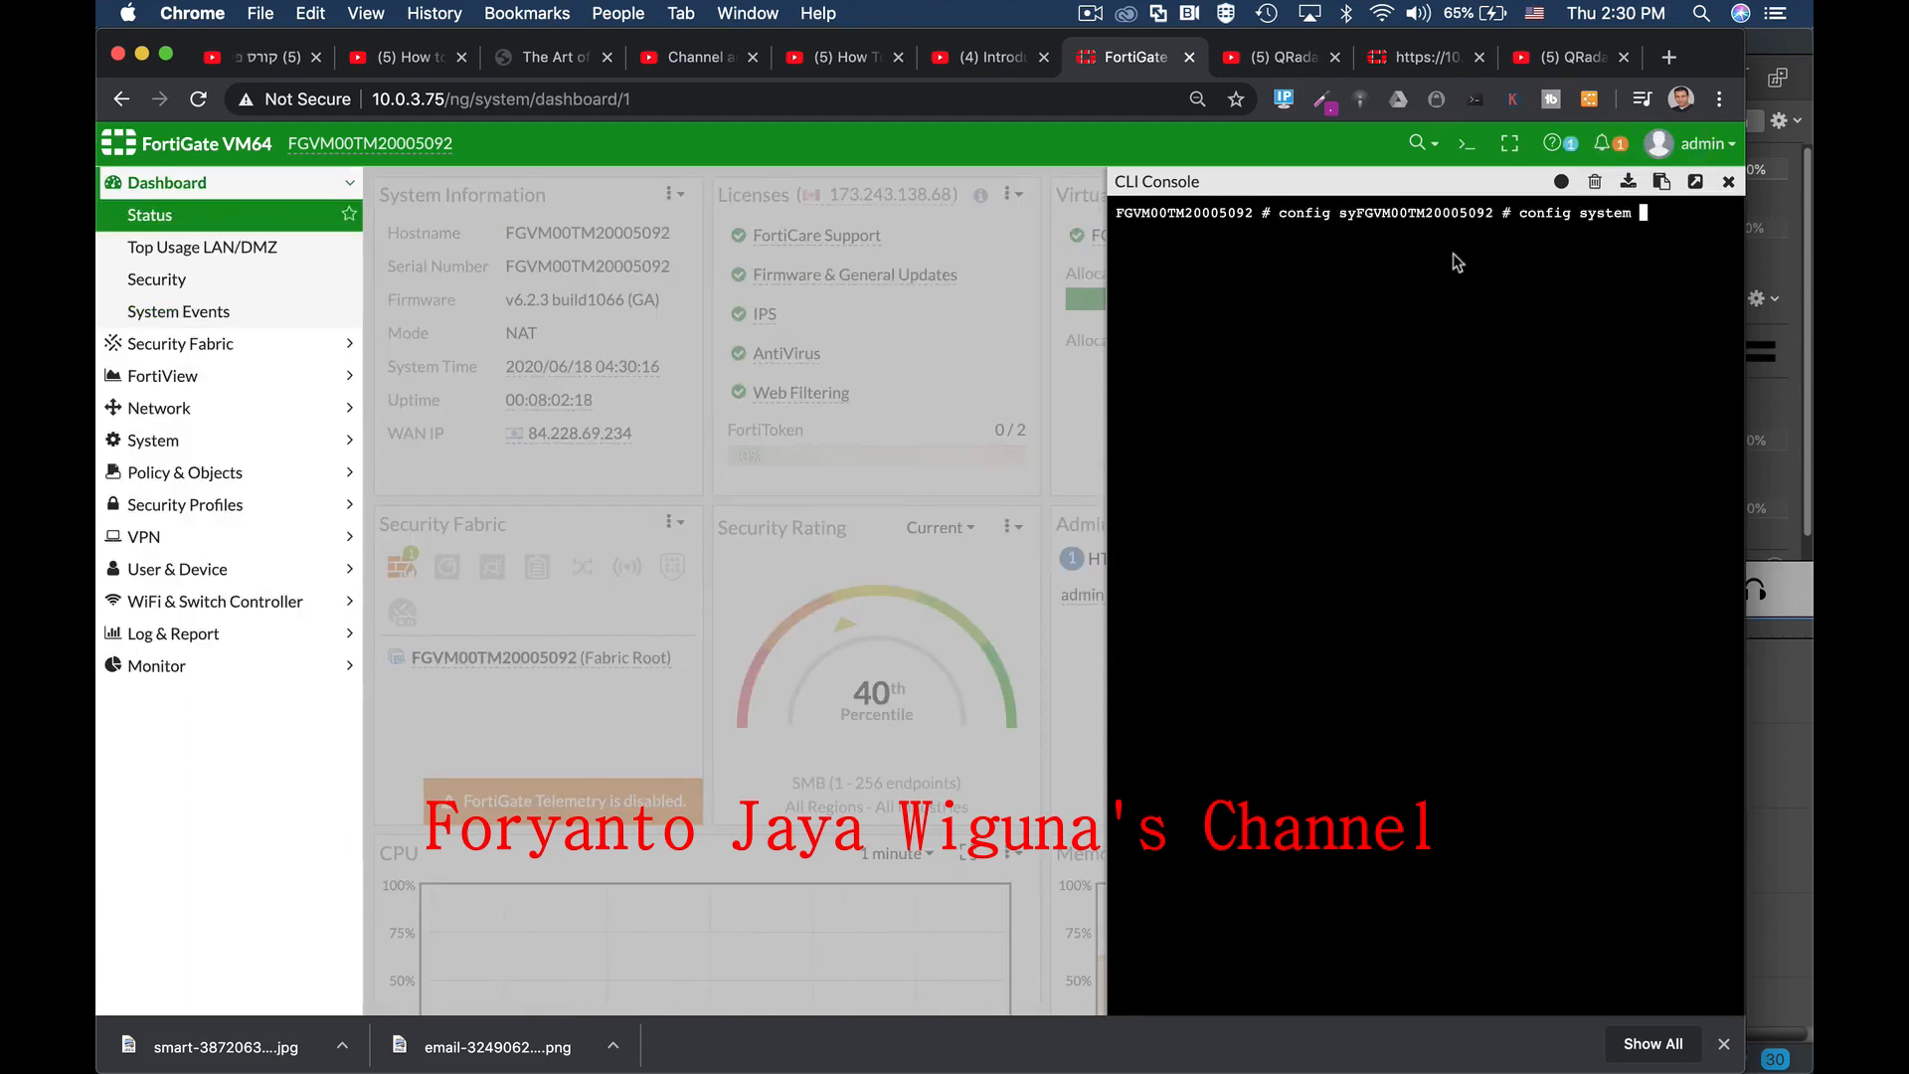
type("admin")
key("Return")
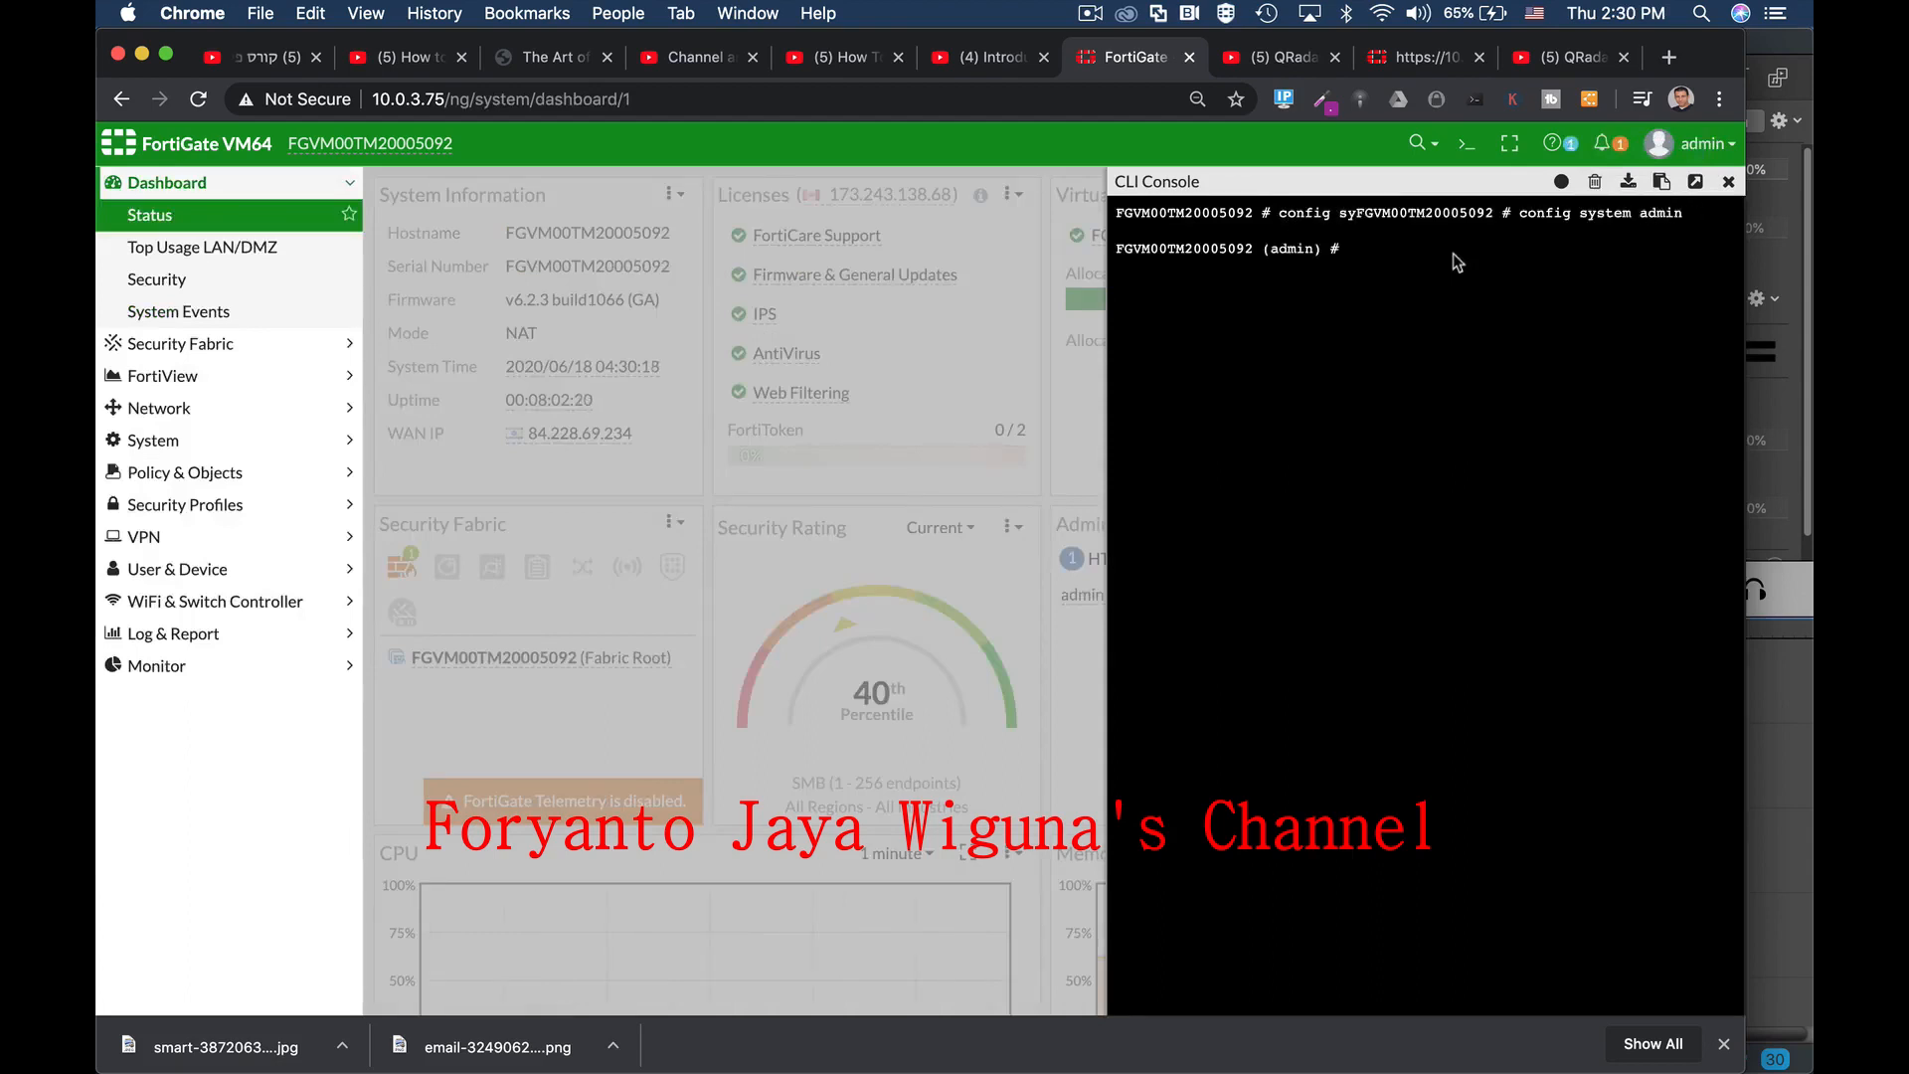
type("set")
key("BackSpace")
key("BackSpace")
key("BackSpace")
key("BackSpace")
type("edit admin")
key("Return")
Step: Set two-factor to email, set email-to to the recipient's e-mail address, and end
type("set tw")
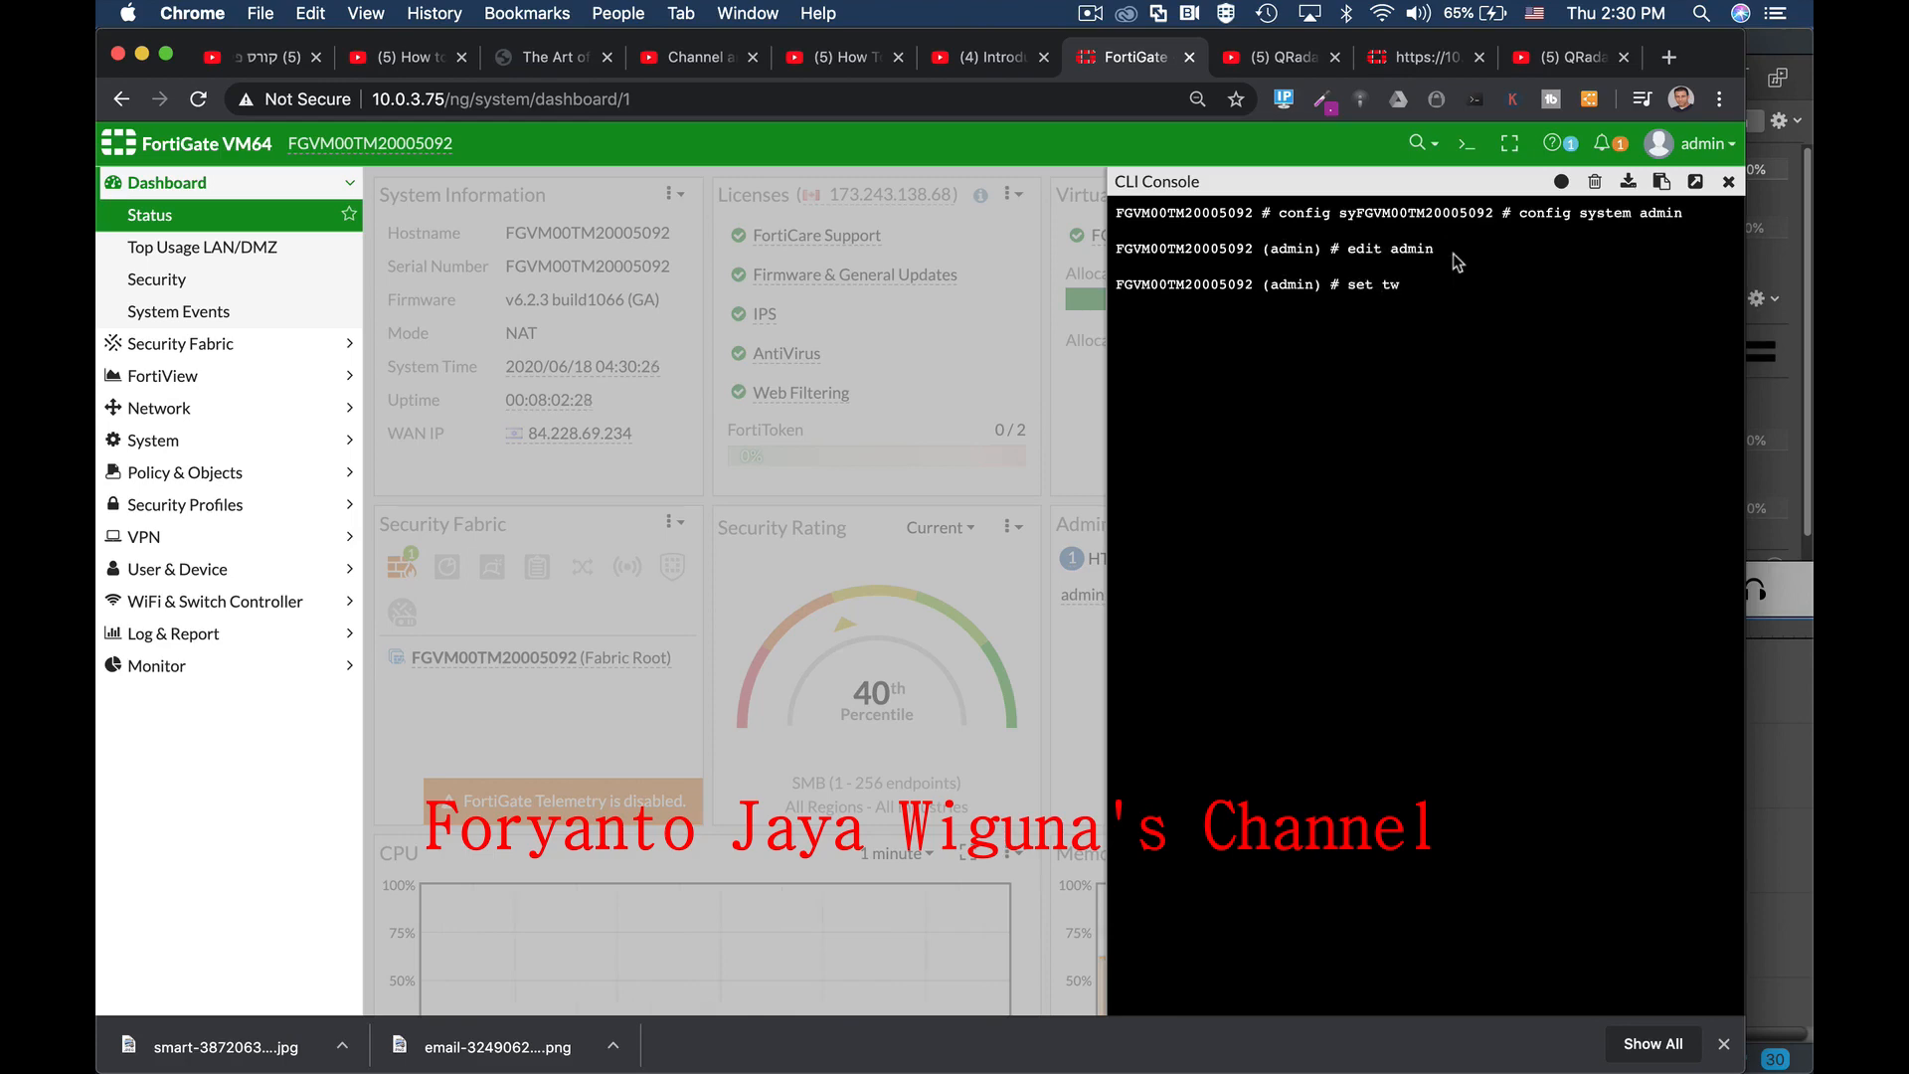
type("o-factor email")
key("Return")
type("set")
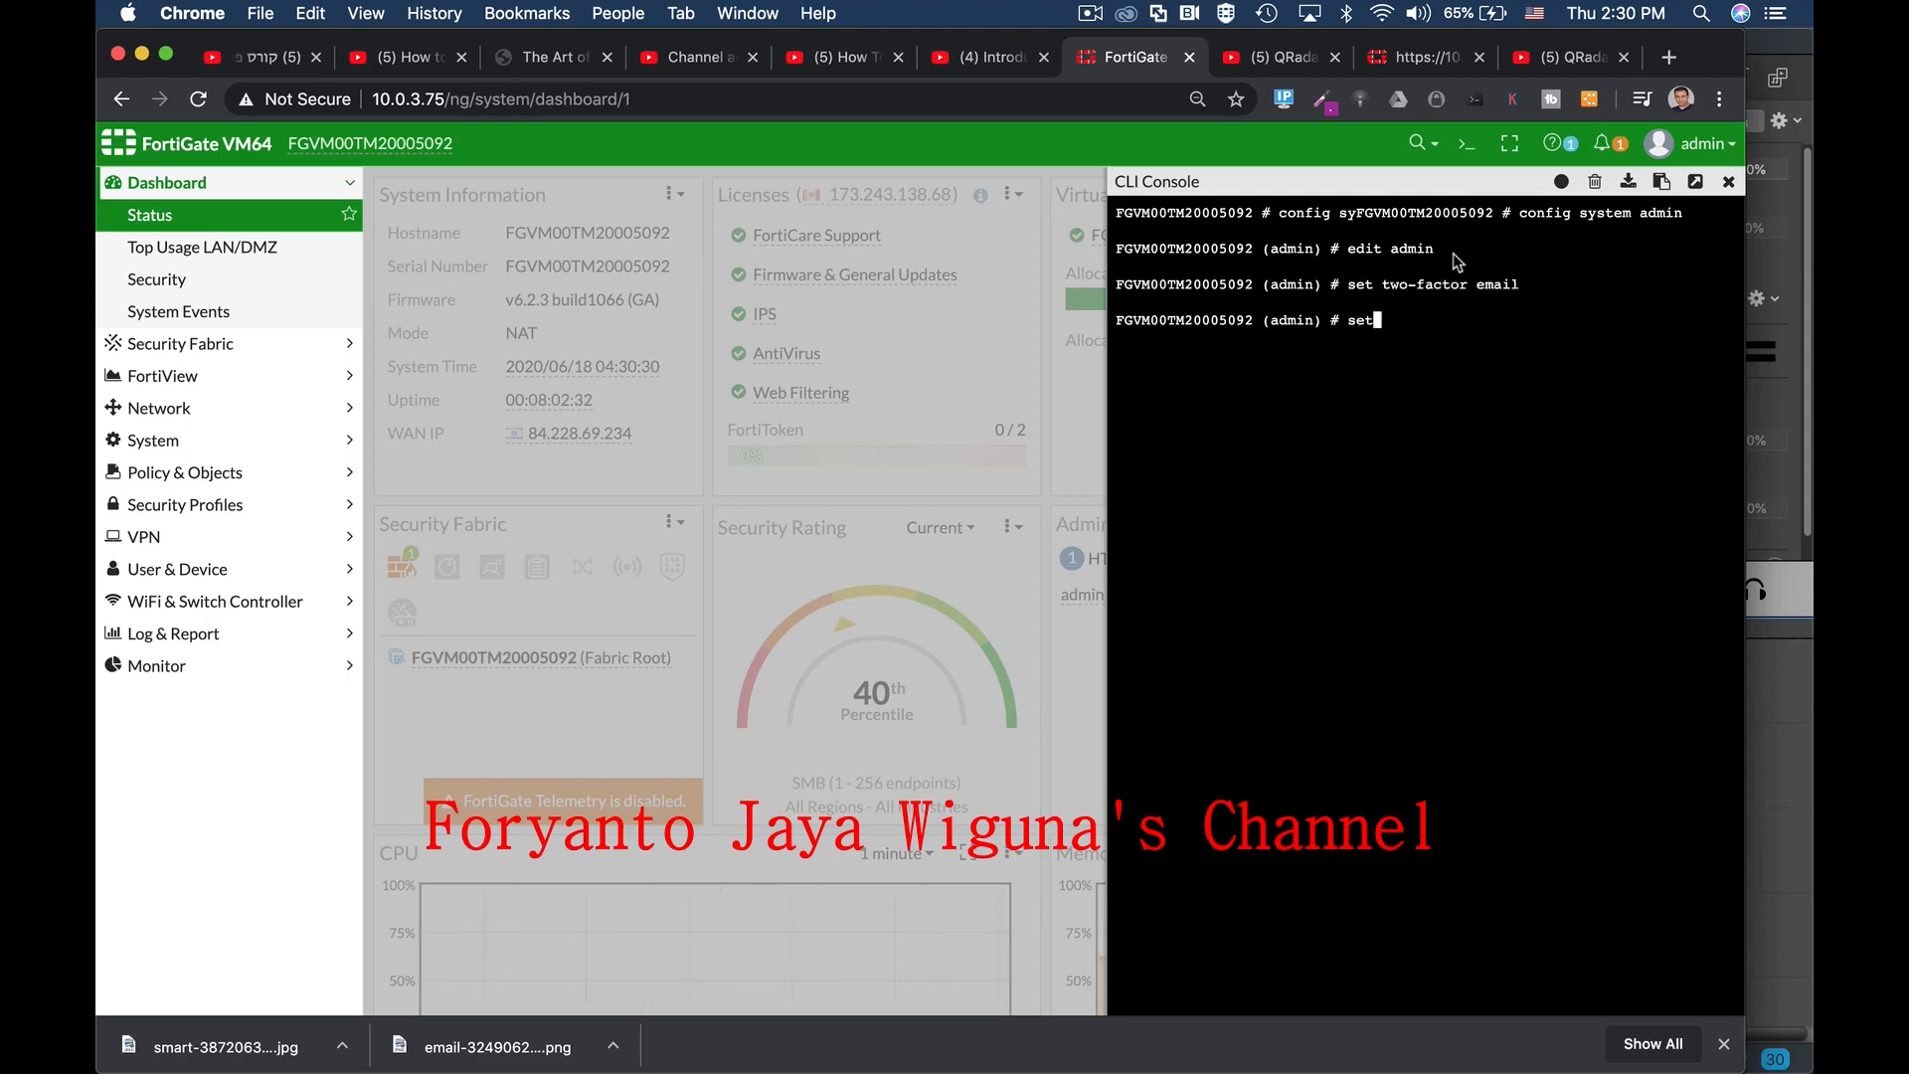
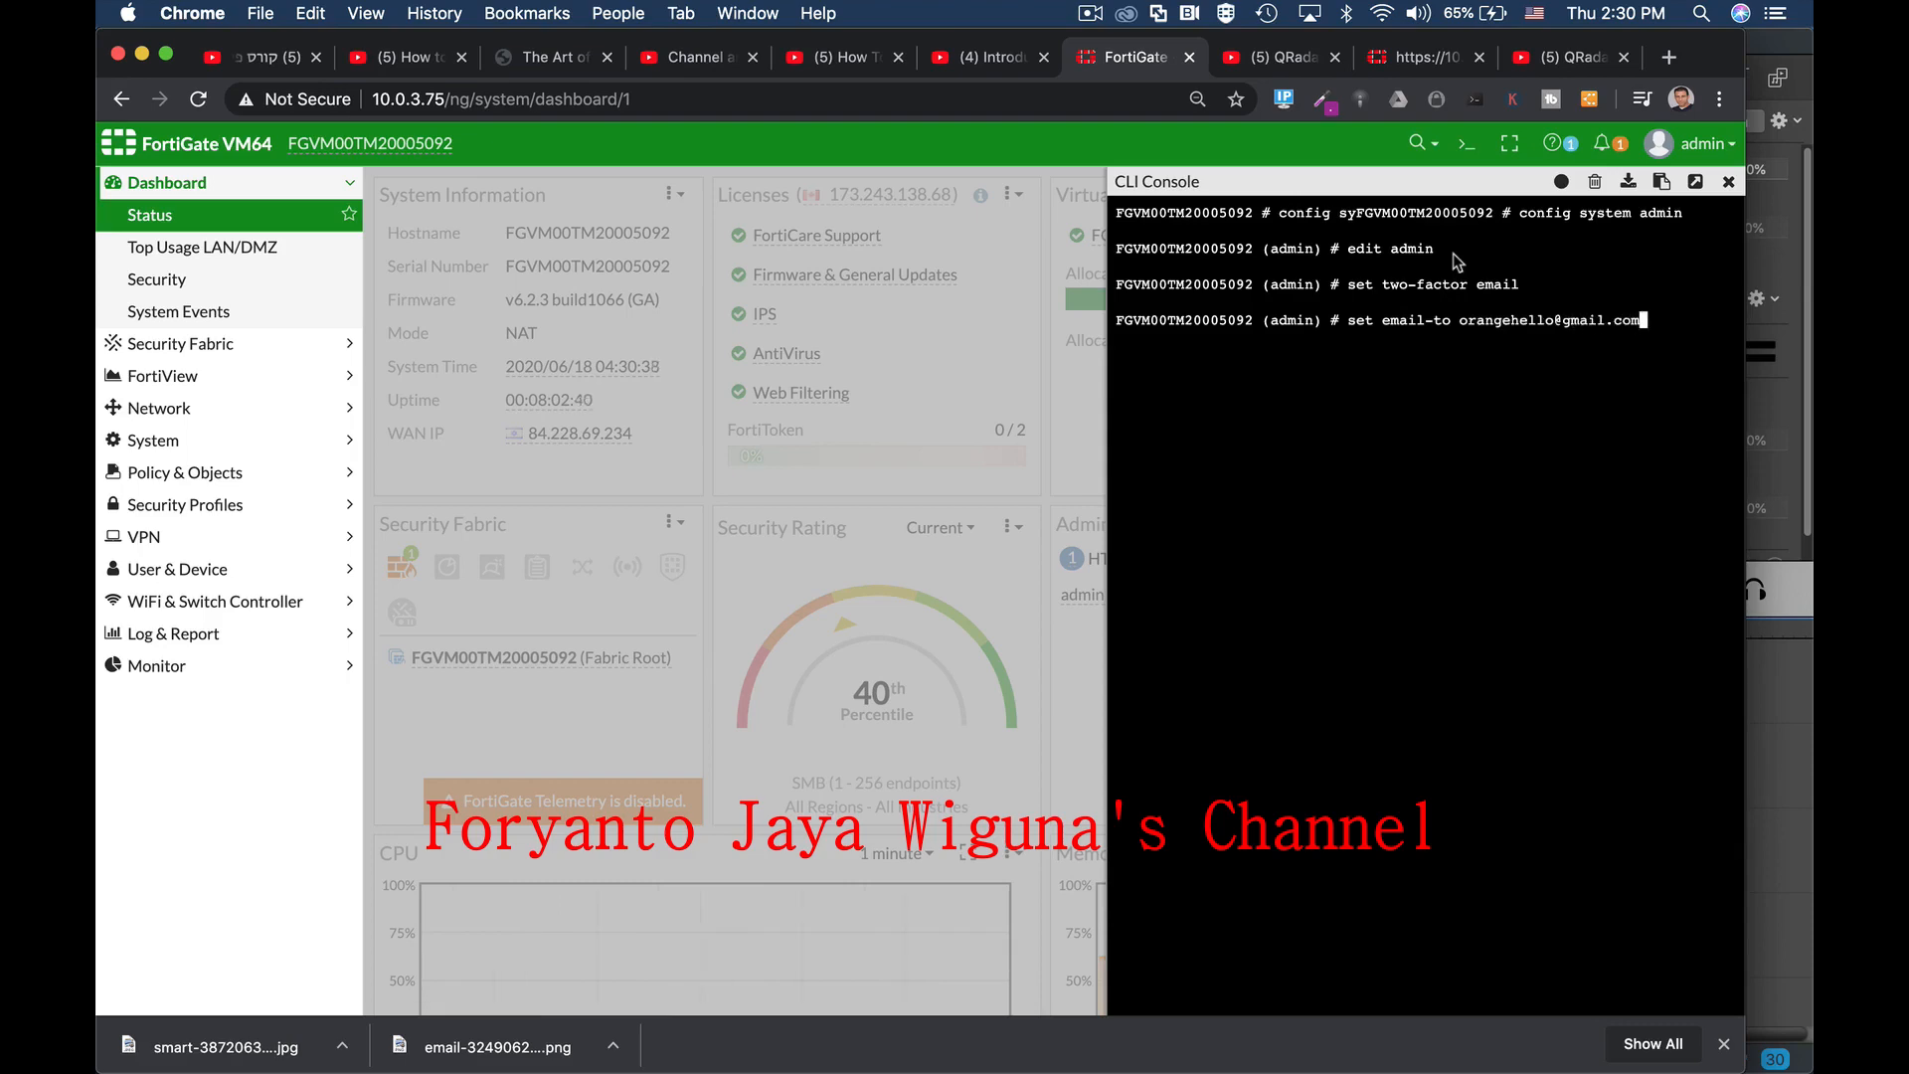
key("Return")
type("end")
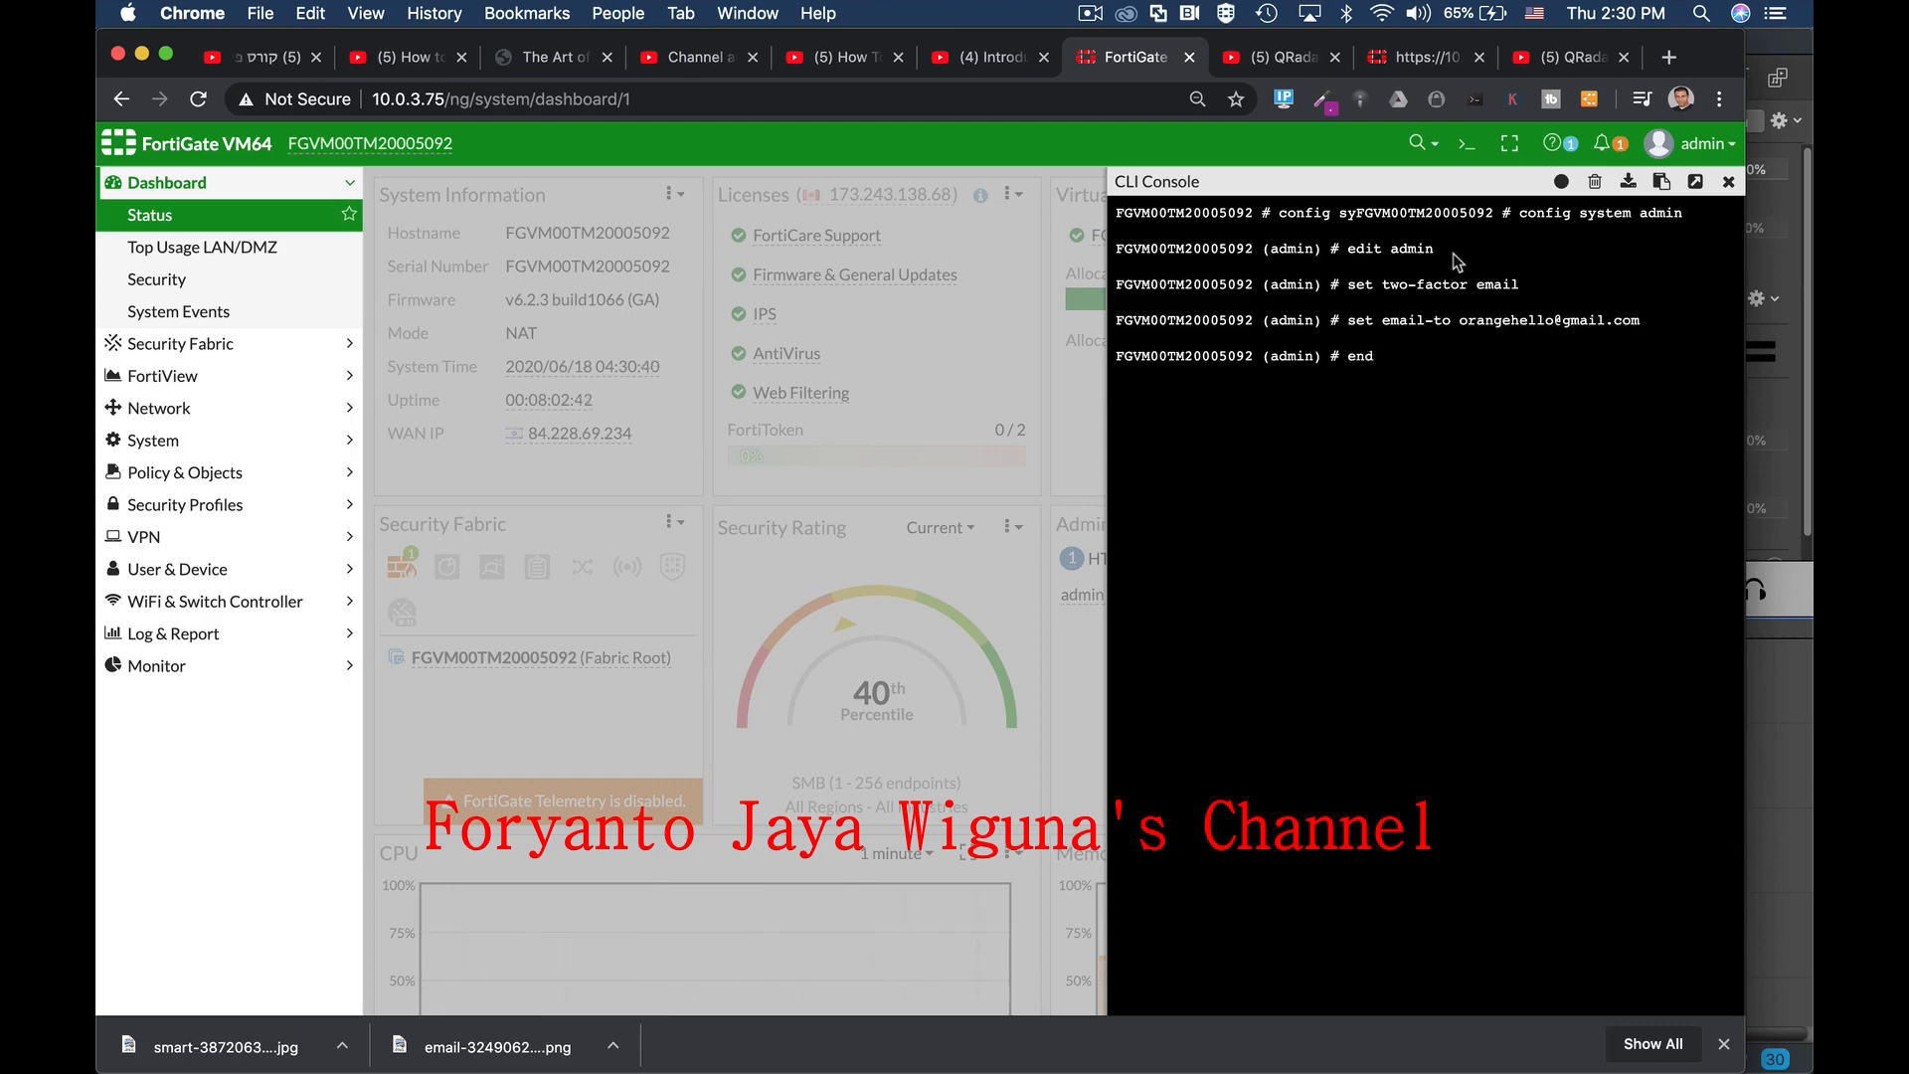
key("Return")
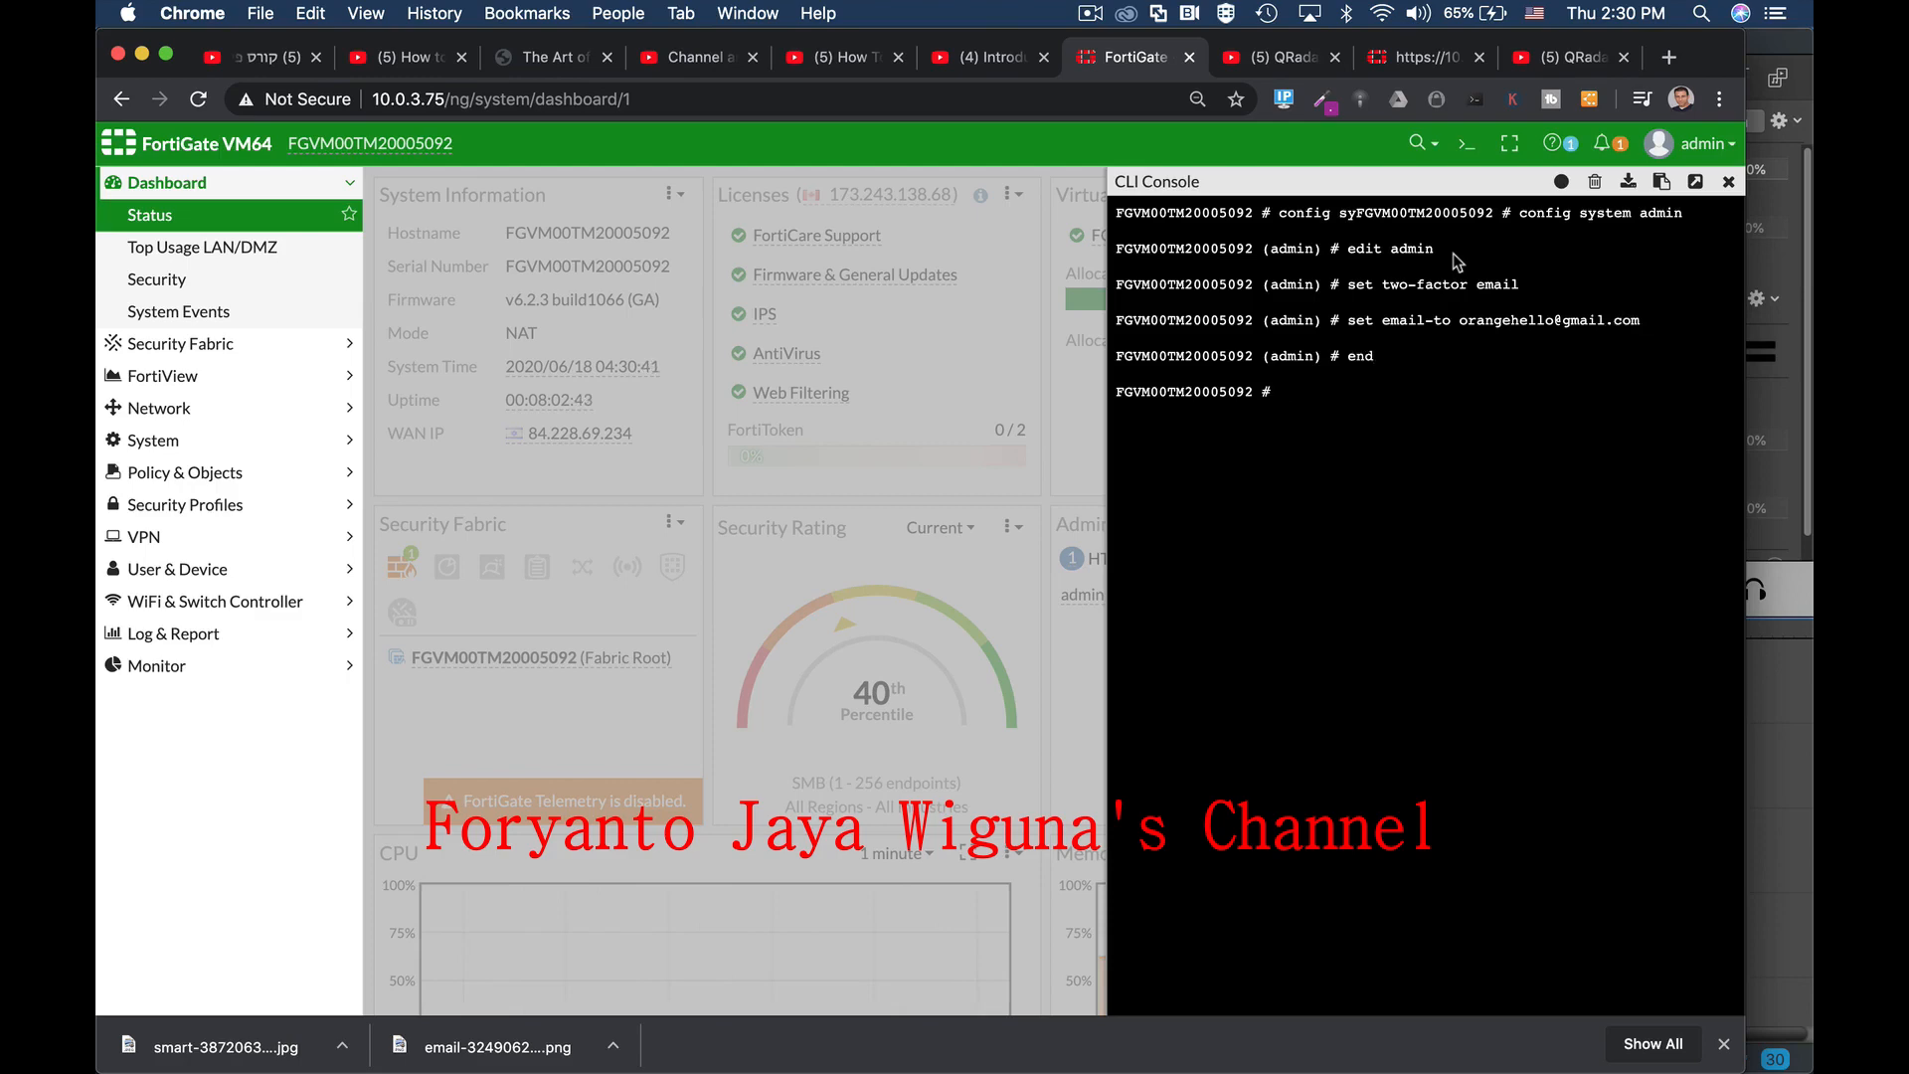
Step: Open the admin account's edit form under System > Administrators to verify email two-factor
left_click(179, 442)
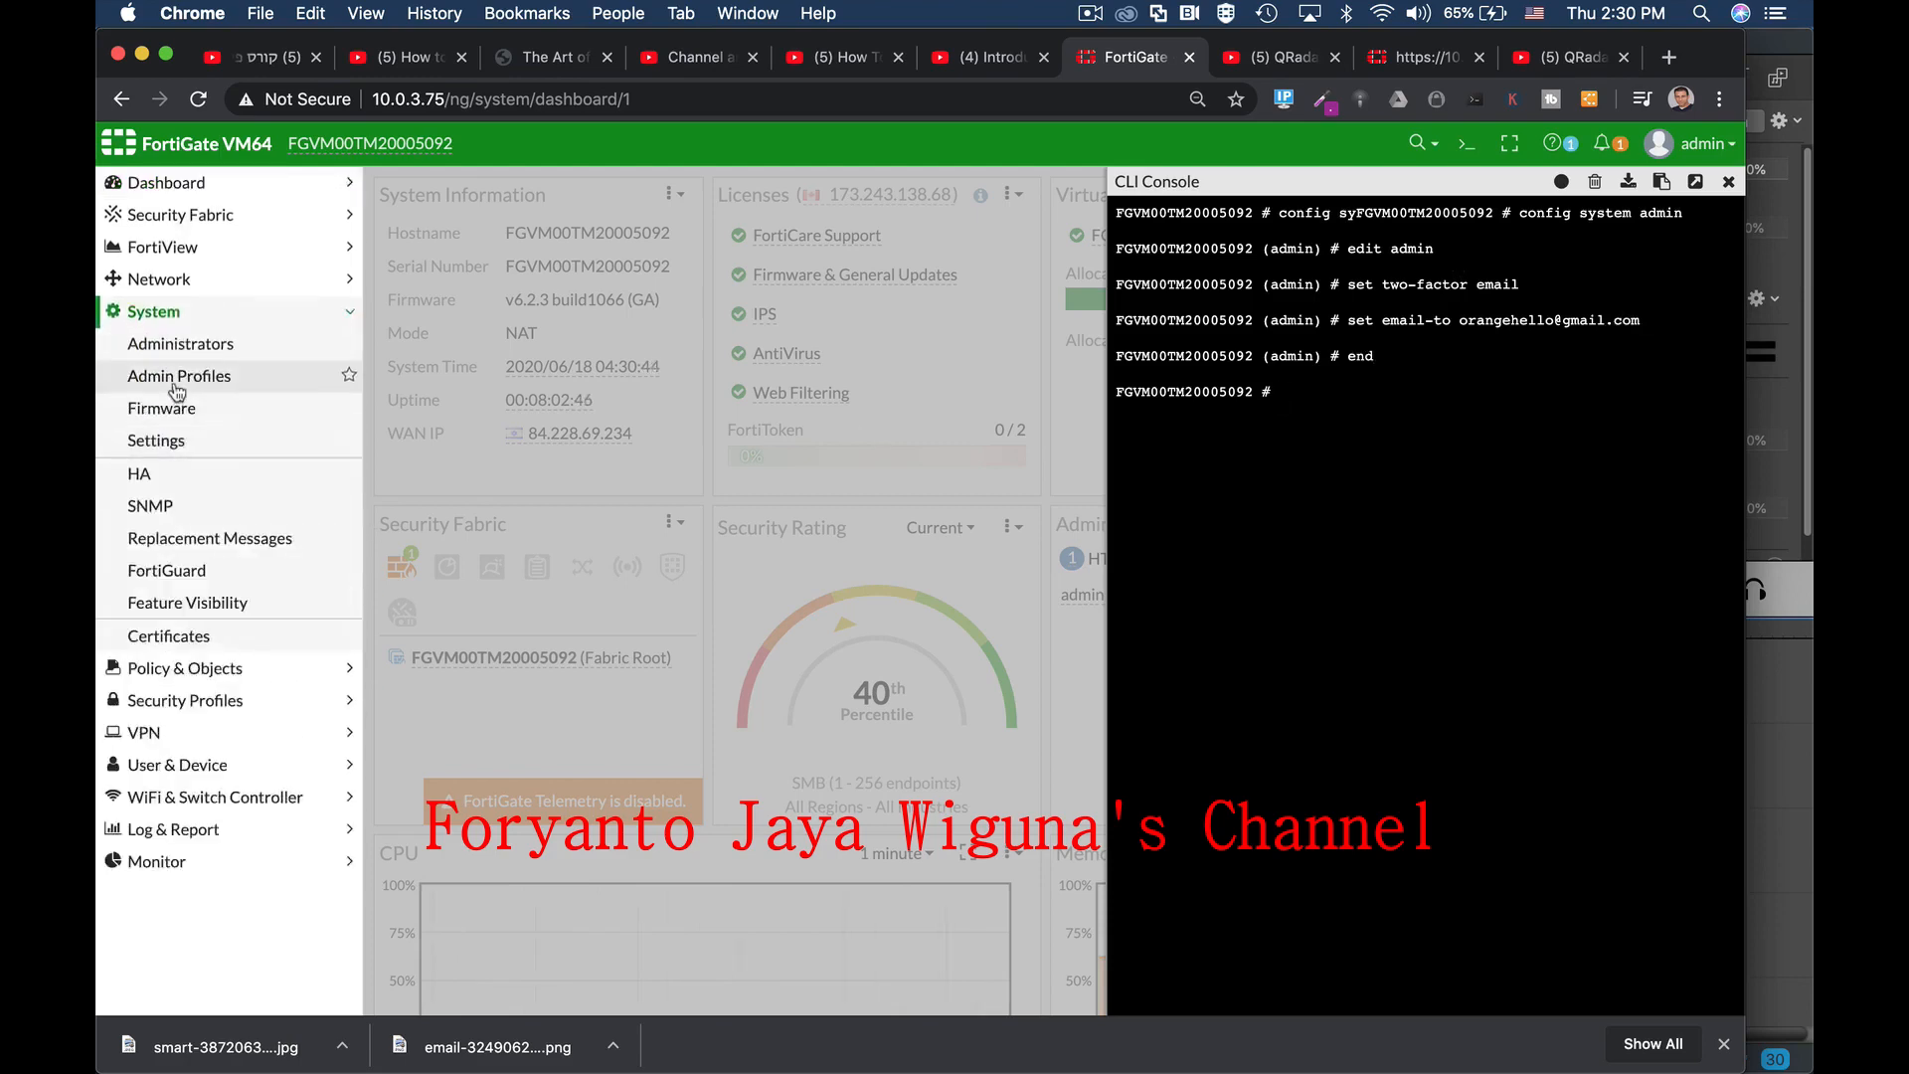
left_click(178, 386)
left_click(179, 344)
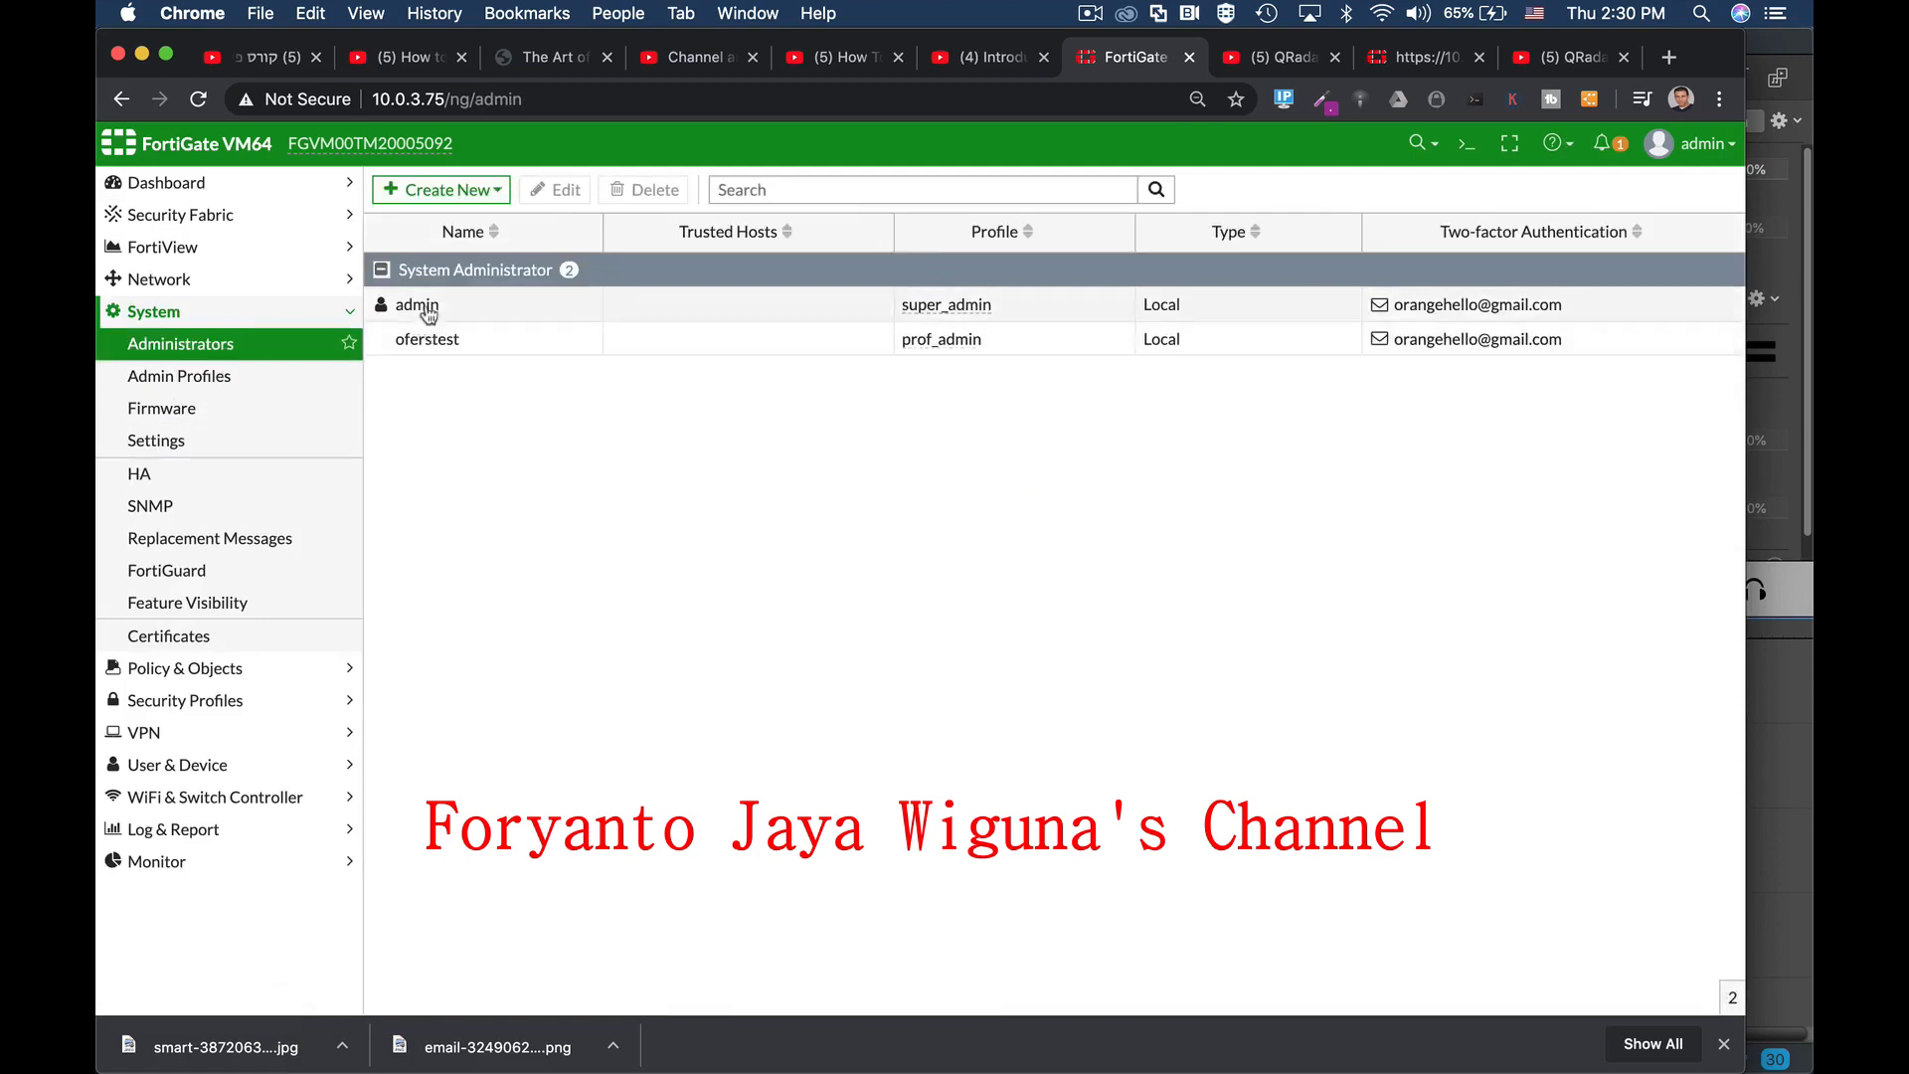
left_click(418, 306)
left_click(567, 190)
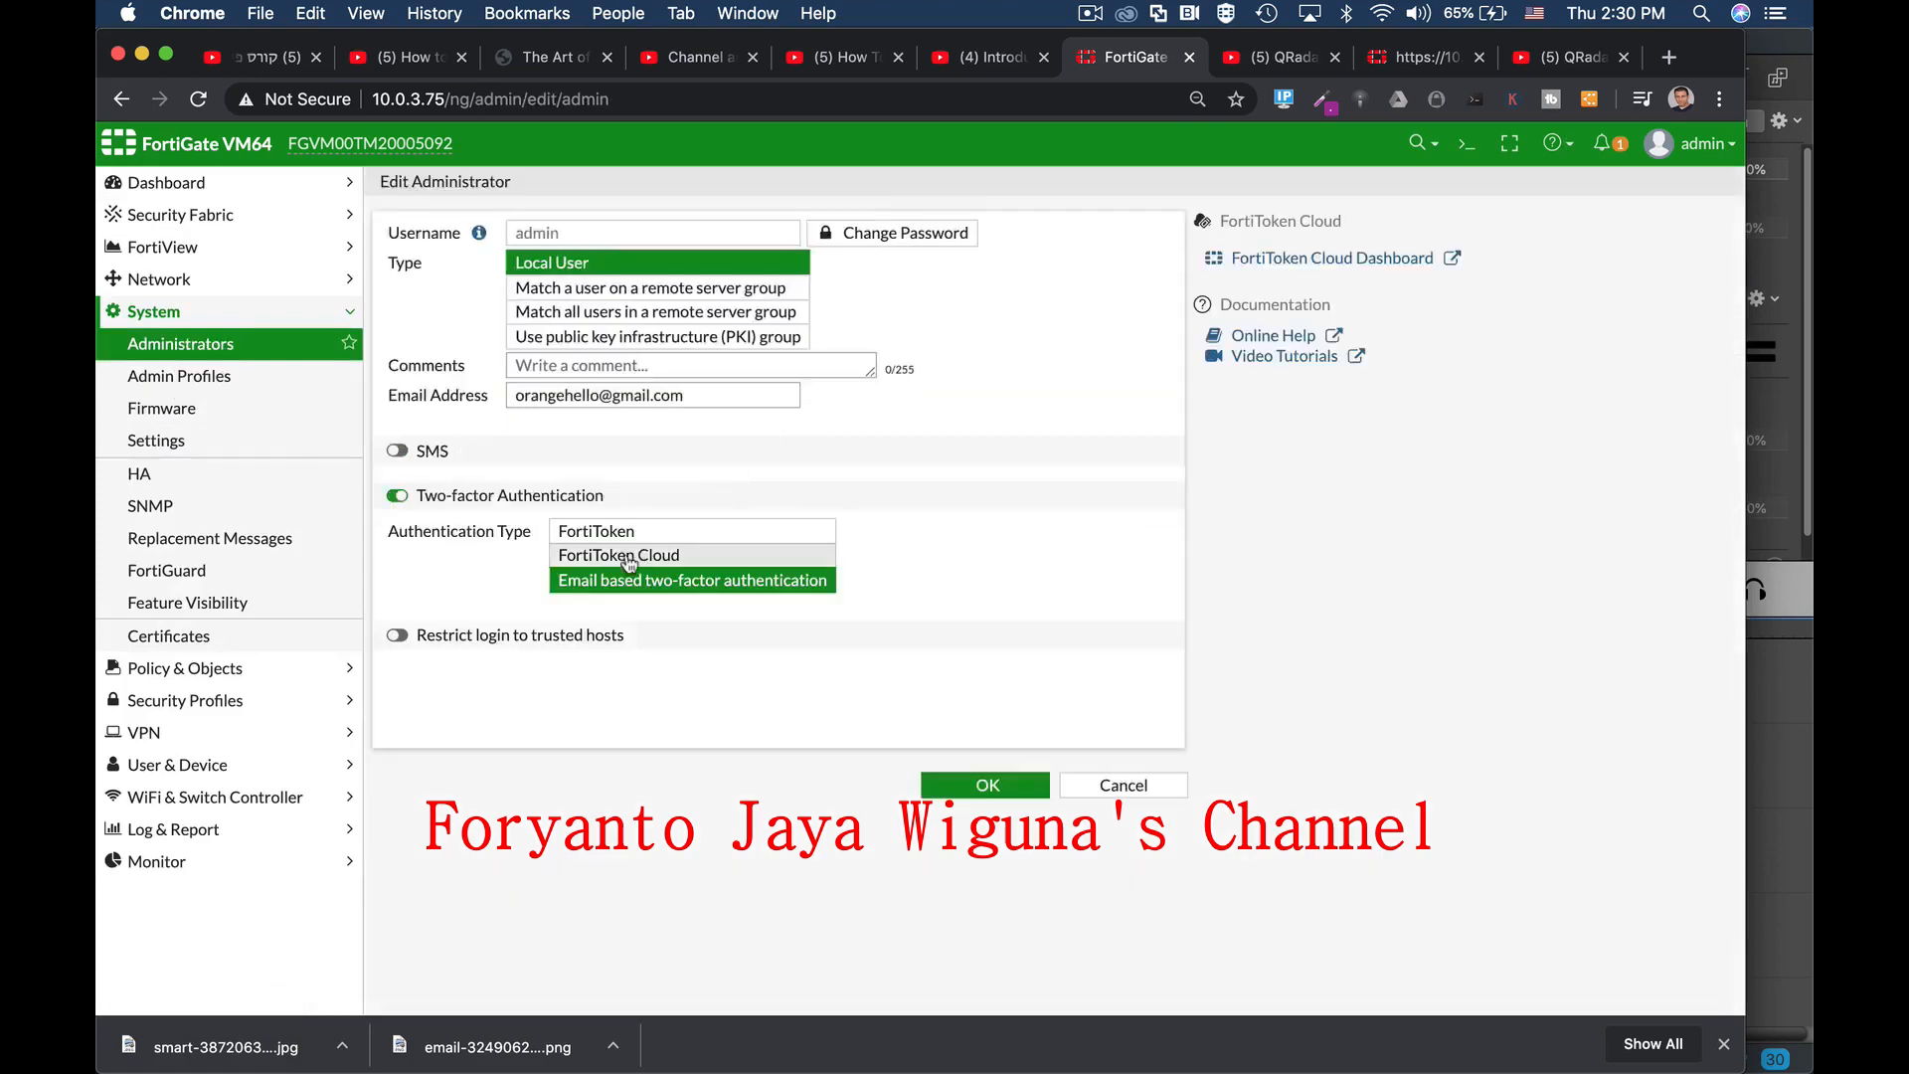